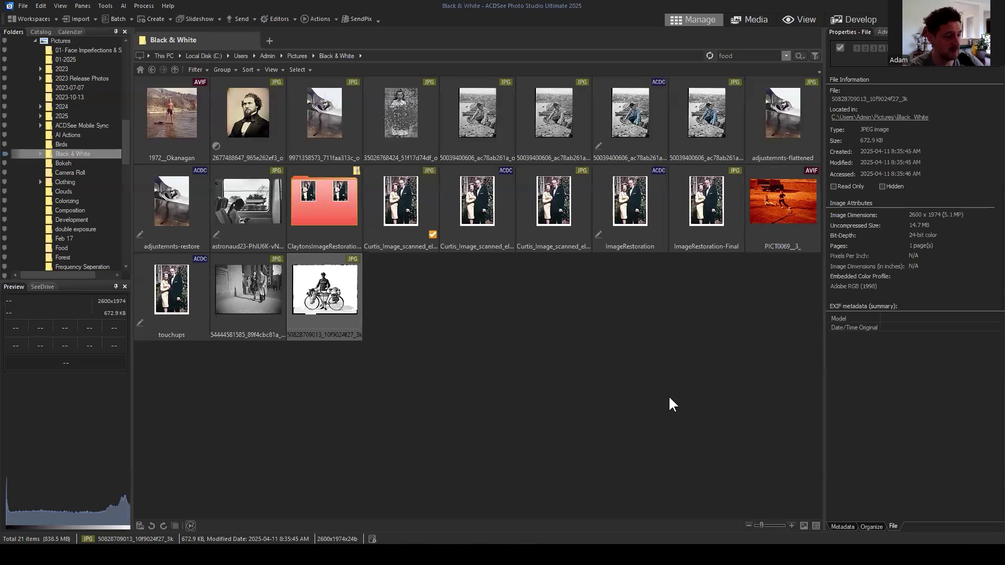
pyautogui.click(512, 383)
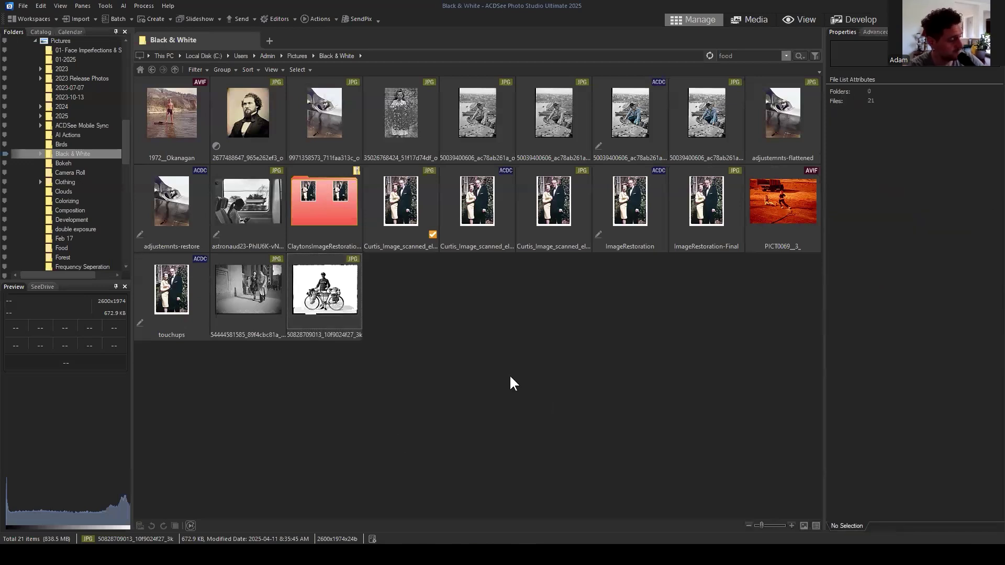
pyautogui.click(346, 296)
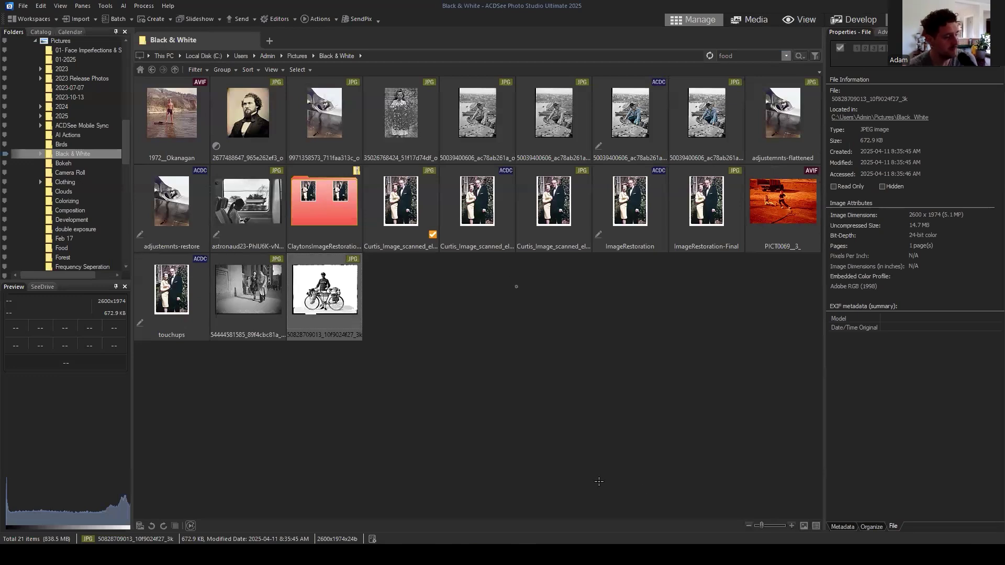
pyautogui.hotkey('ctrl', 'e')
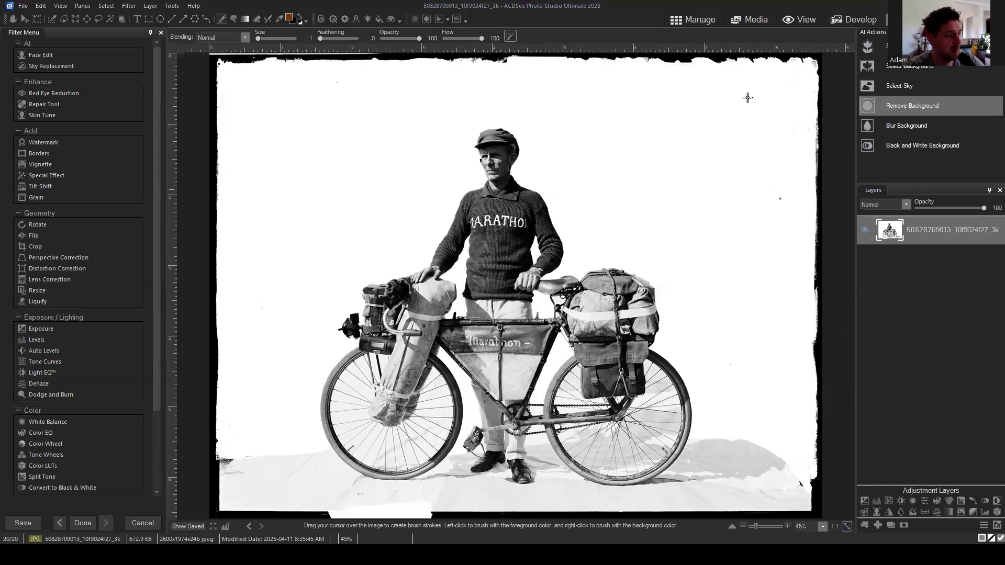
pyautogui.click(697, 19)
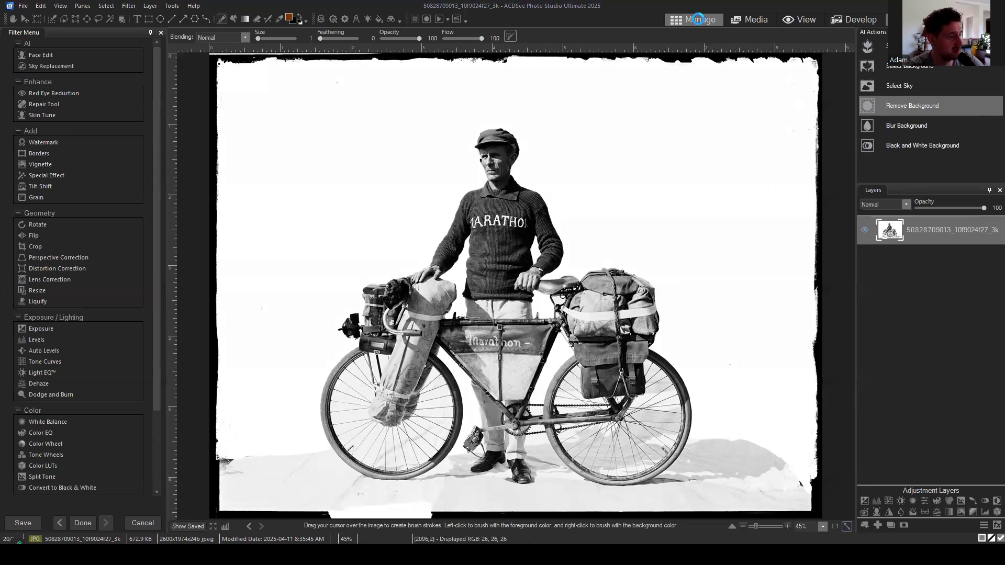
pyautogui.click(555, 329)
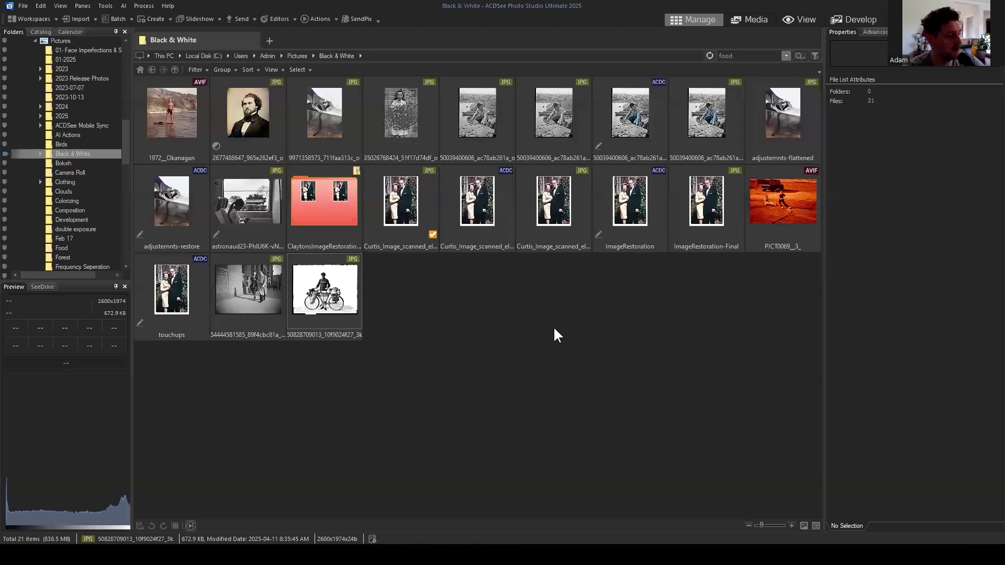
# Open the street photo of the walking couple in Edit mode and set the foreground color to light yellow
pyautogui.click(249, 290)
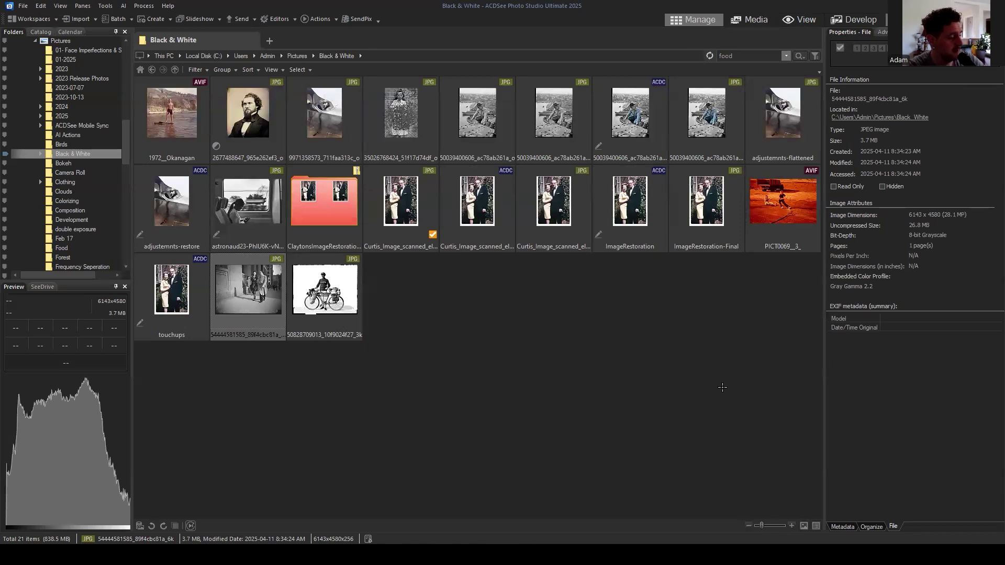
pyautogui.hotkey('ctrl', 'e')
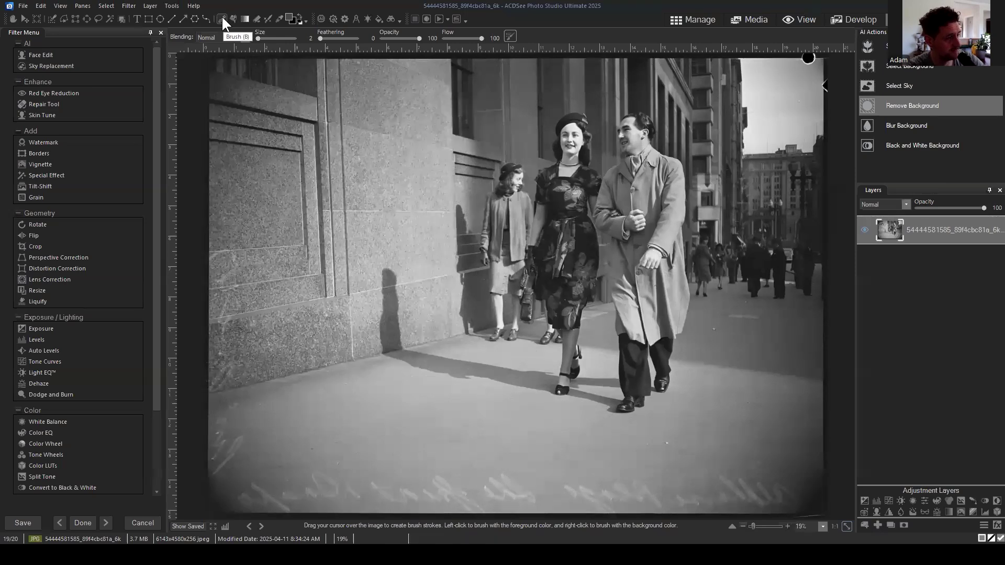
pyautogui.click(288, 17)
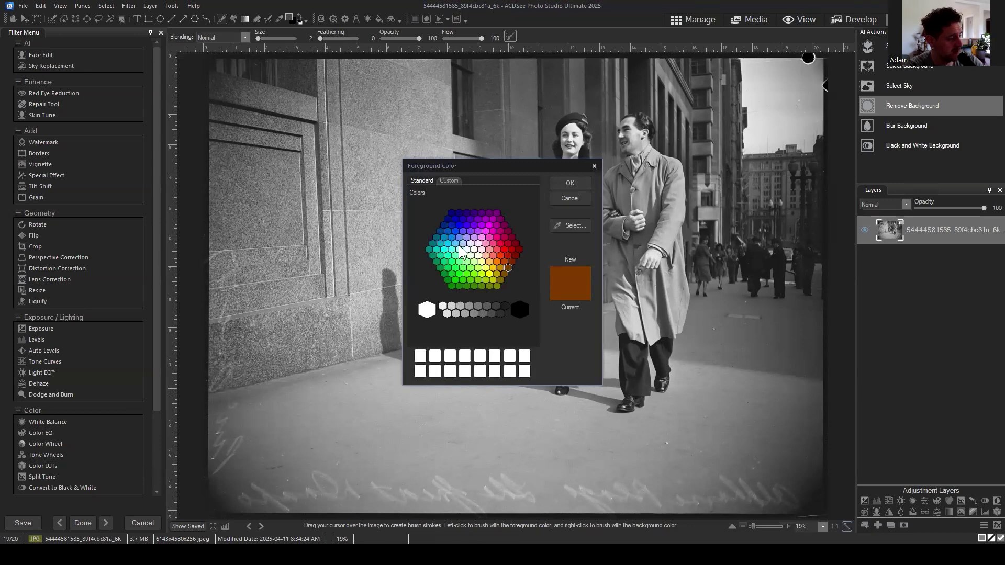
pyautogui.click(486, 266)
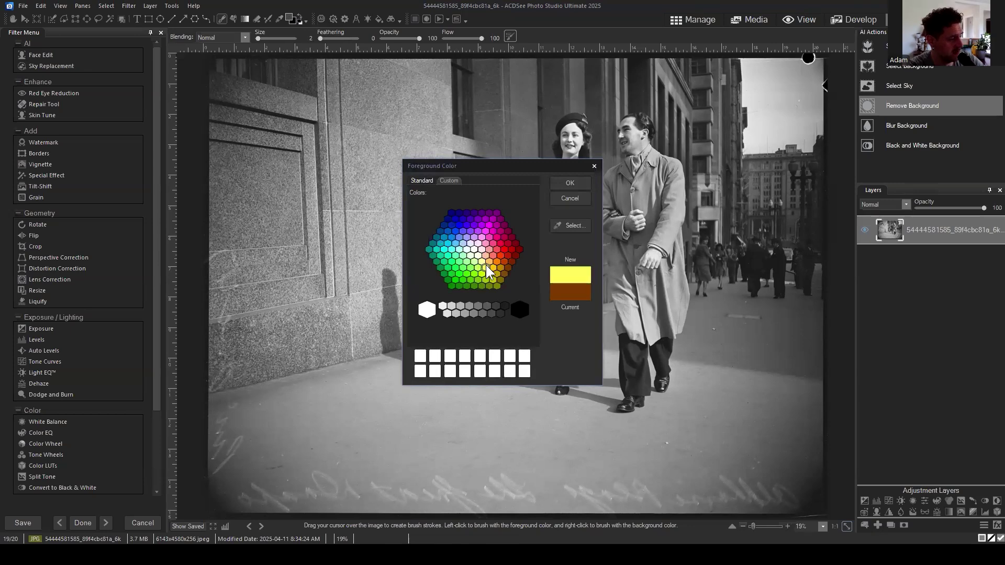
pyautogui.click(568, 184)
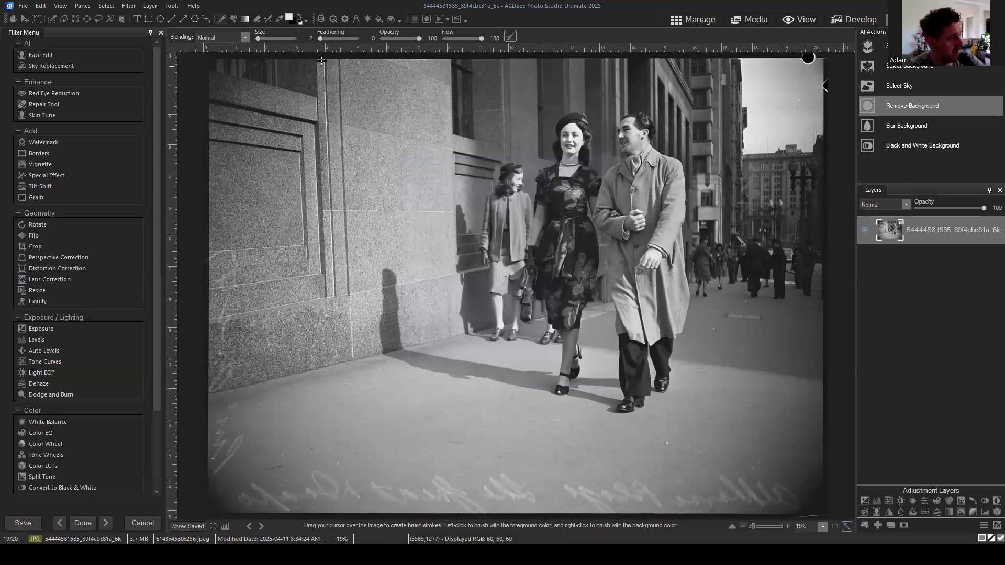
pyautogui.click(289, 17)
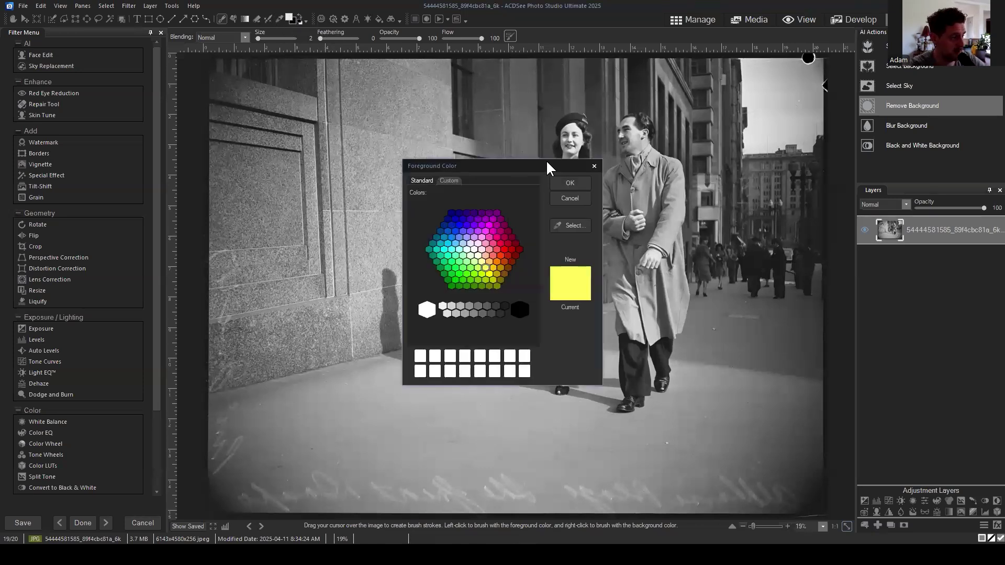
pyautogui.click(576, 181)
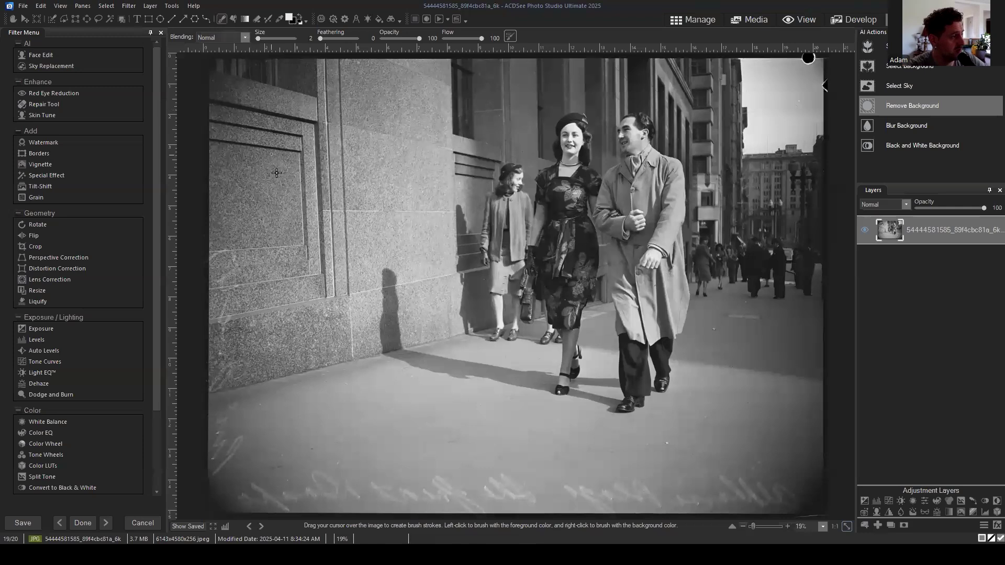
# Try a vertical brush stroke about 478 in size down the stone wall, and undo it
pyautogui.scroll(10, 330, 172)
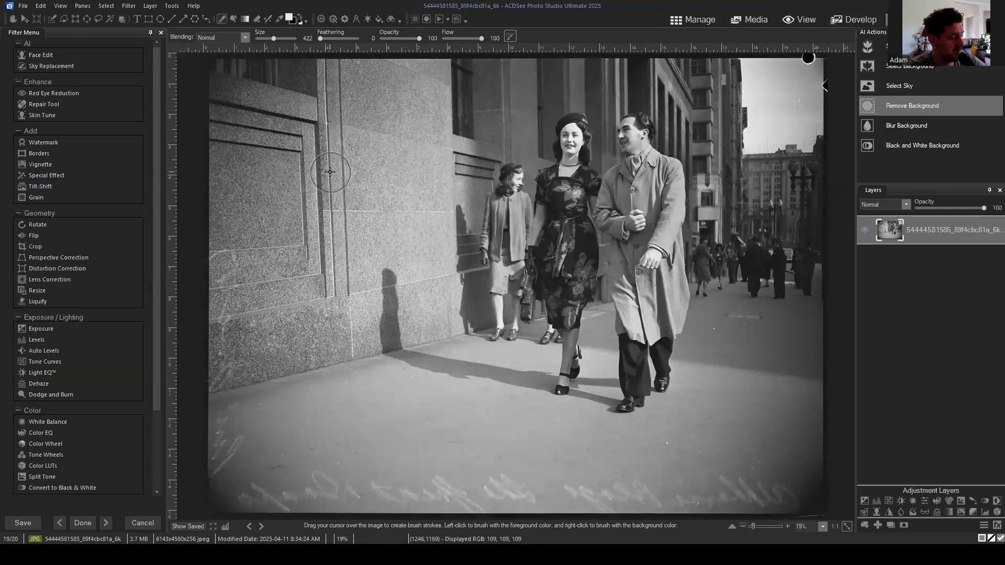
pyautogui.scroll(2, 329, 171)
pyautogui.moveTo(340, 149); pyautogui.dragTo(339, 160)
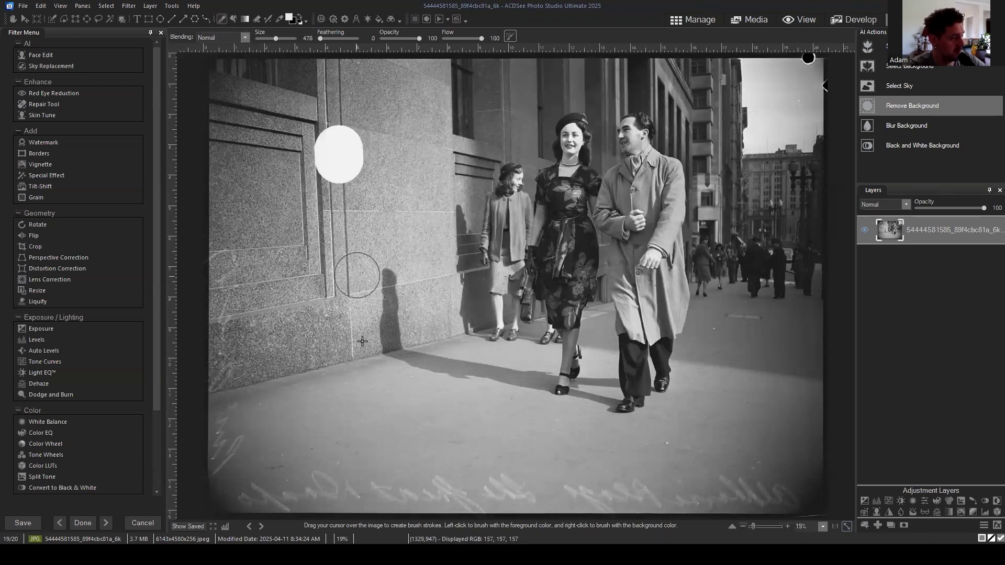
pyautogui.moveTo(362, 342); pyautogui.dragTo(362, 357)
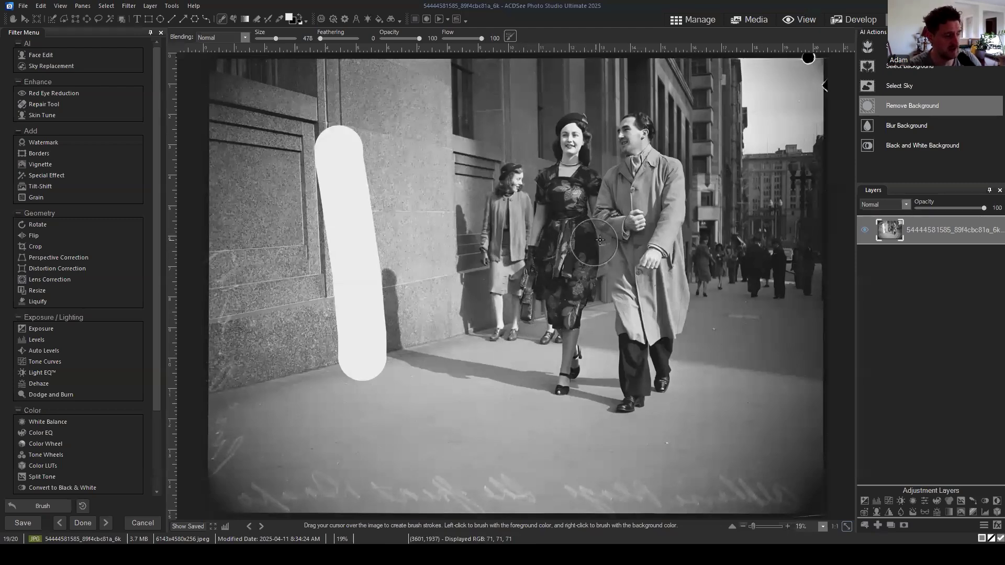
pyautogui.hotkey('ctrl', 'z')
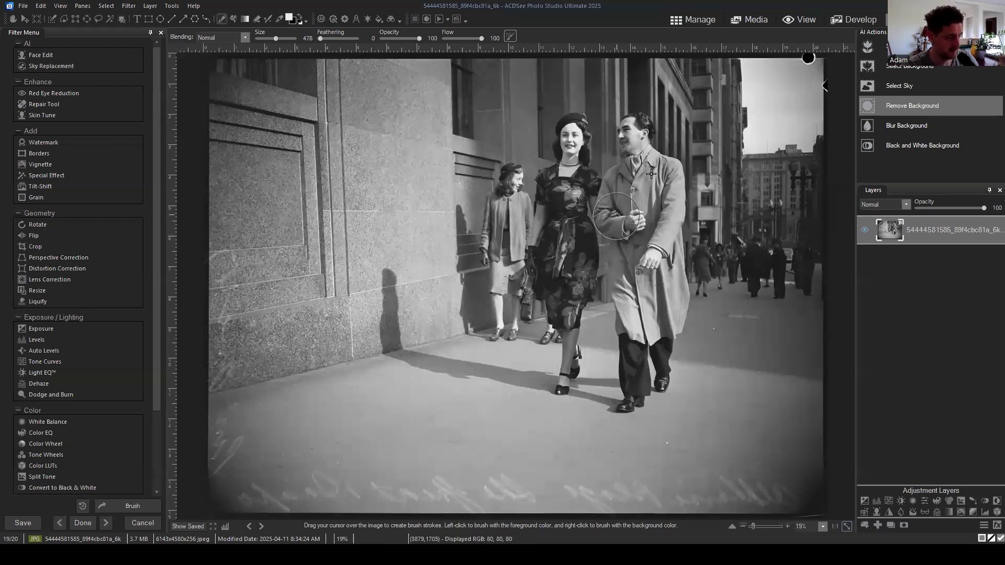
# Open the street photo in View mode, fit it to the window, and change its color depth to Truecolor
pyautogui.click(699, 20)
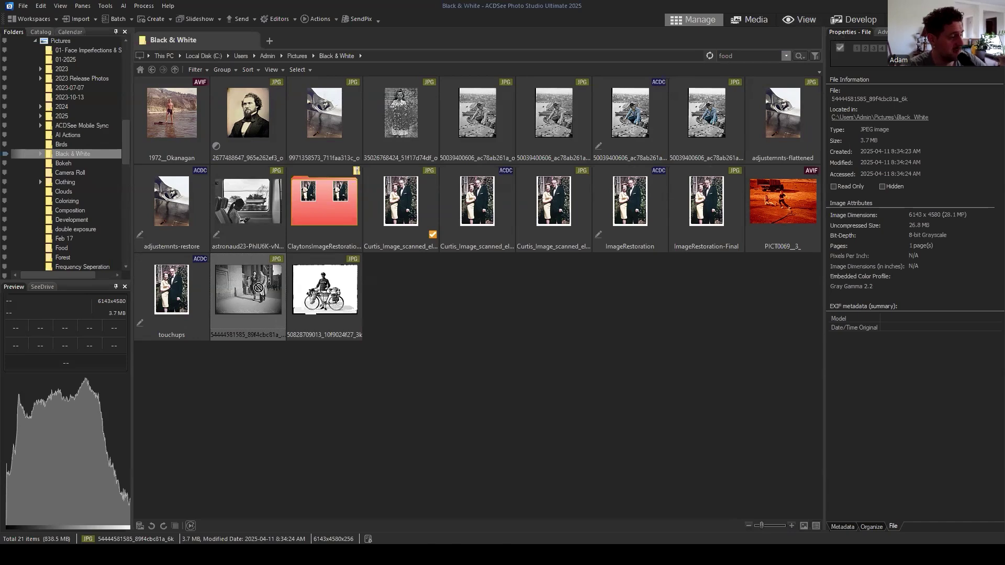
pyautogui.click(801, 21)
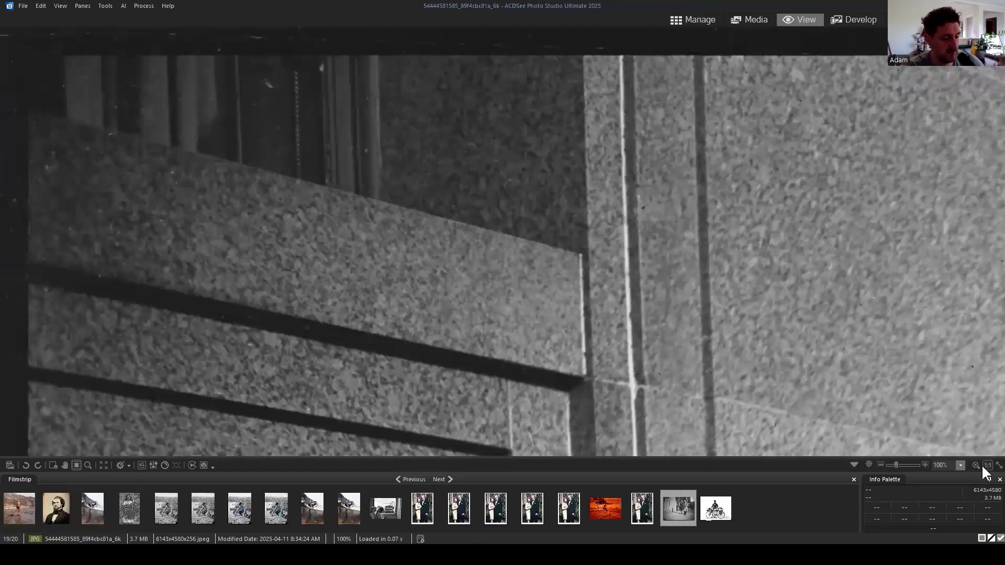
pyautogui.click(998, 465)
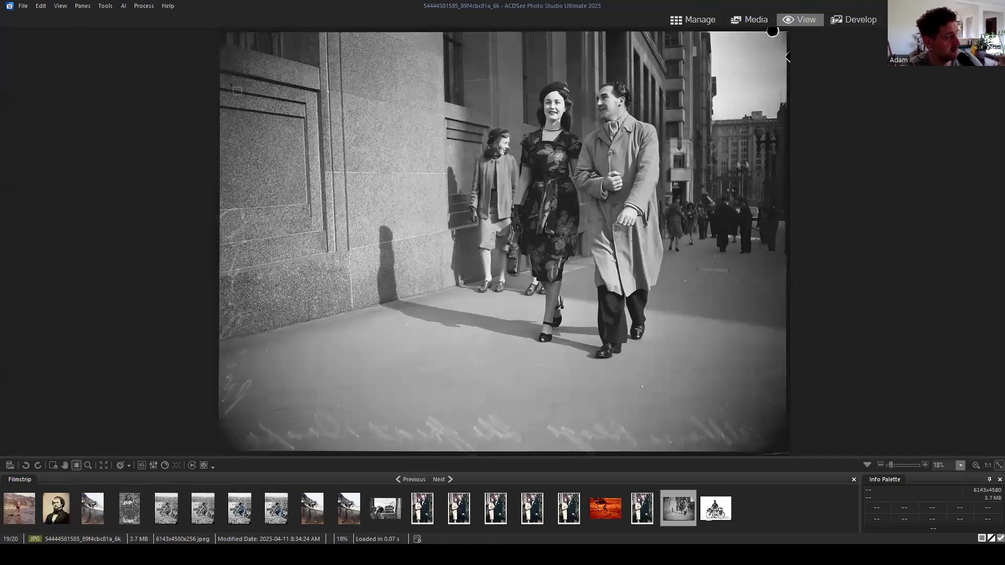
pyautogui.click(105, 7)
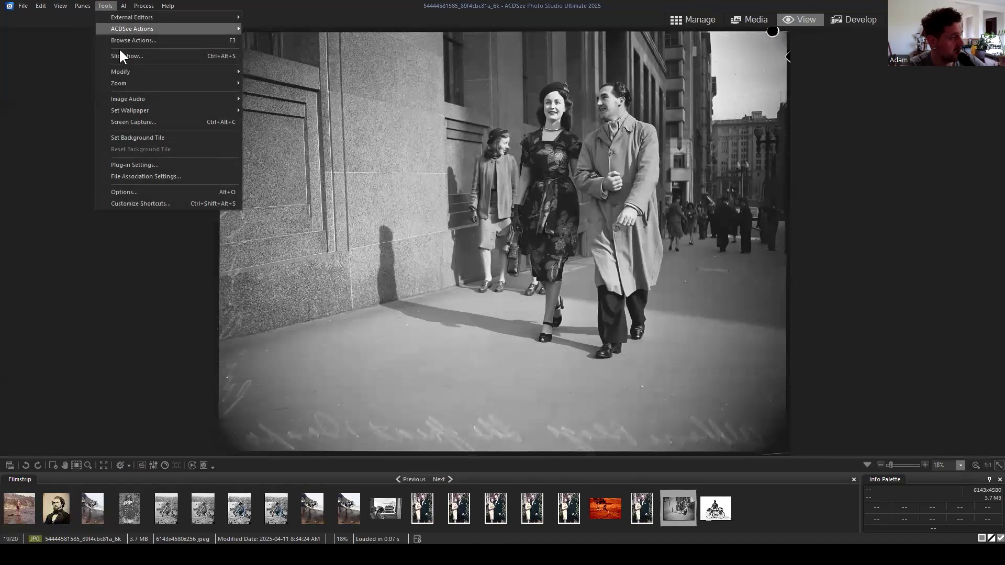
pyautogui.moveTo(135, 72)
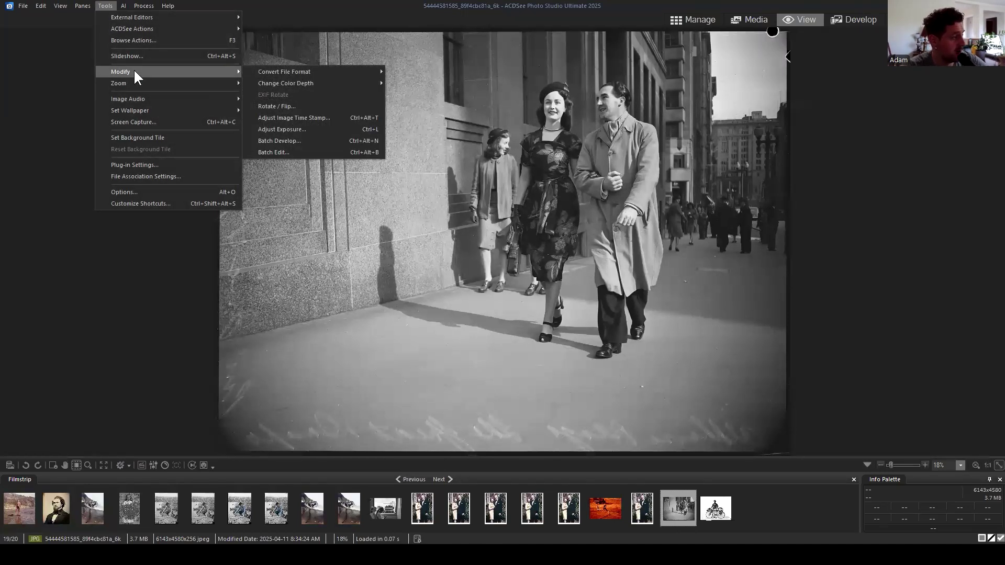
pyautogui.moveTo(336, 92)
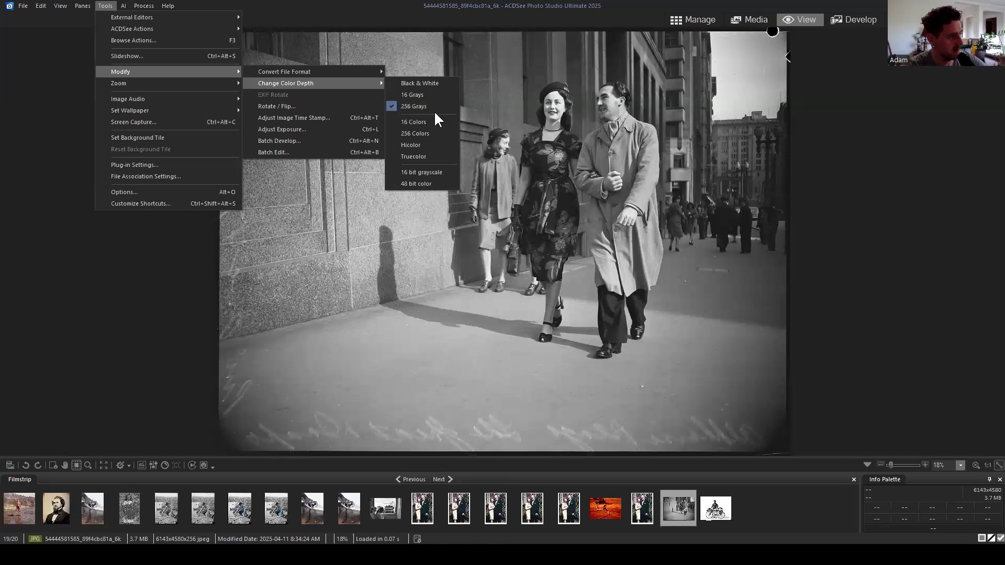
pyautogui.click(427, 155)
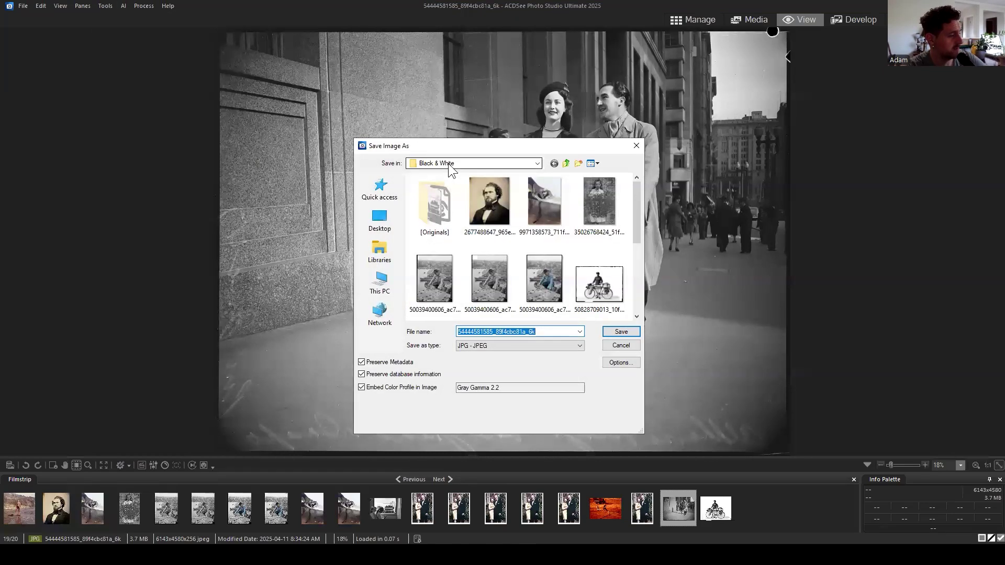
pyautogui.scroll(-5, 420, 294)
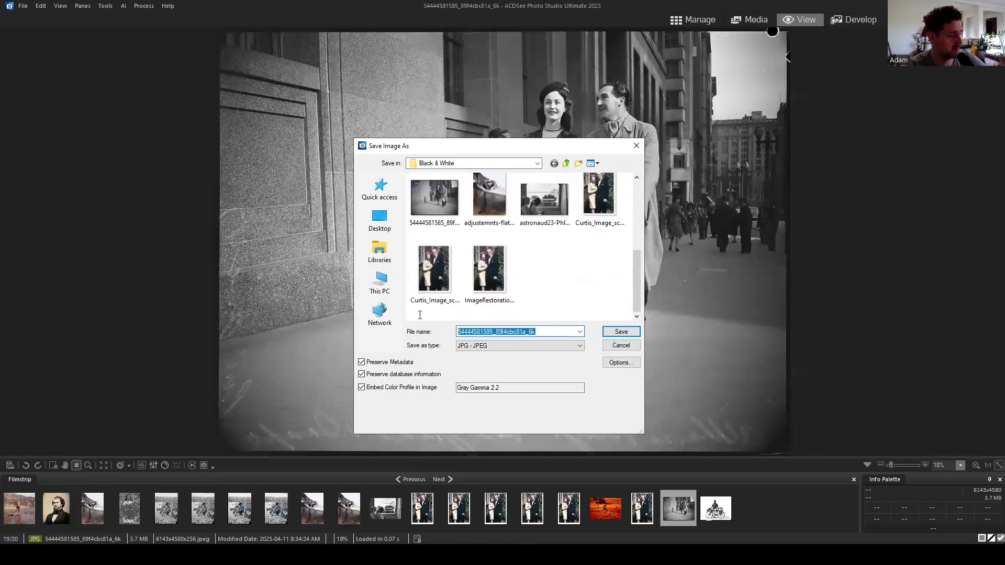
pyautogui.click(550, 329)
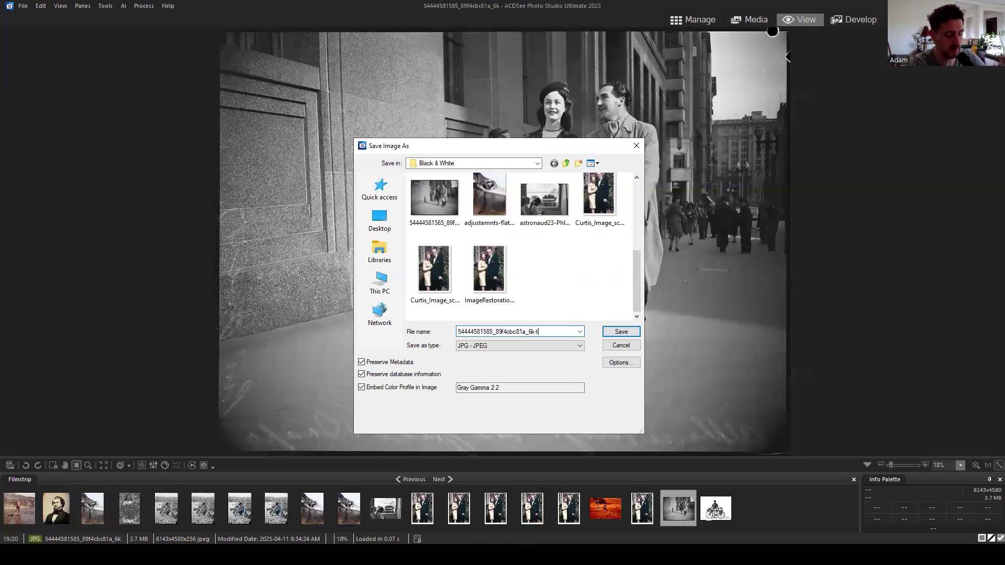
pyautogui.write('-truec')
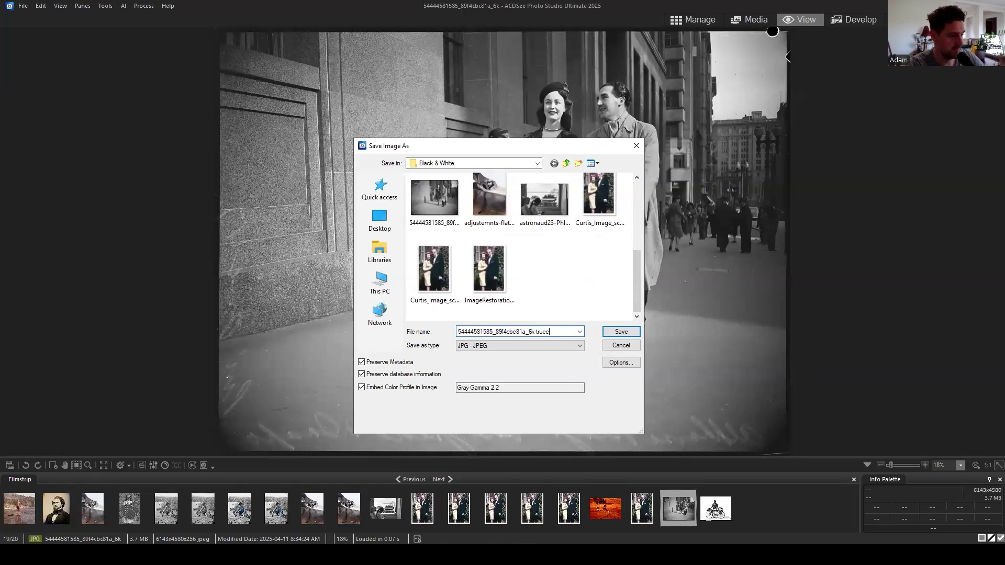
pyautogui.write('olor')
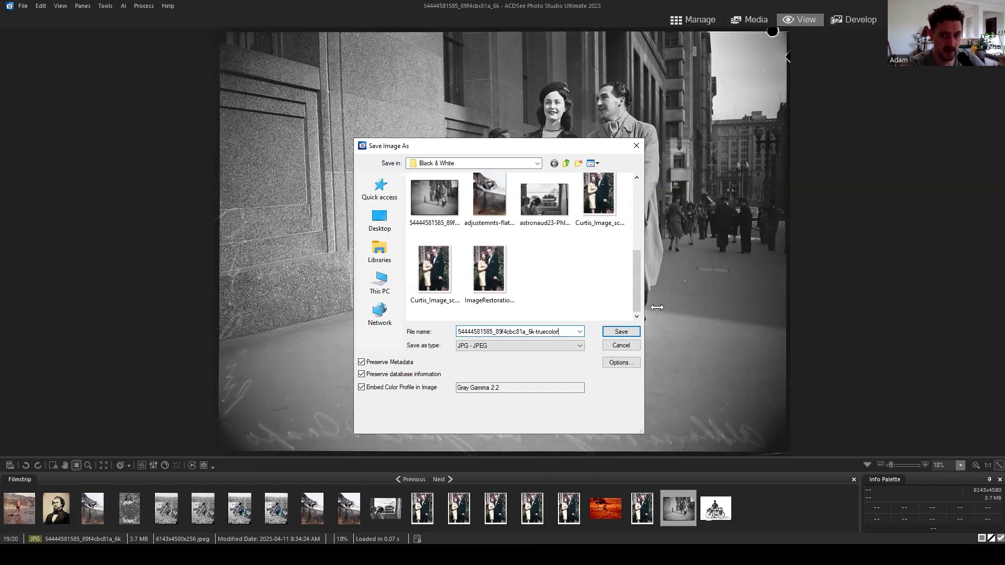
pyautogui.click(623, 333)
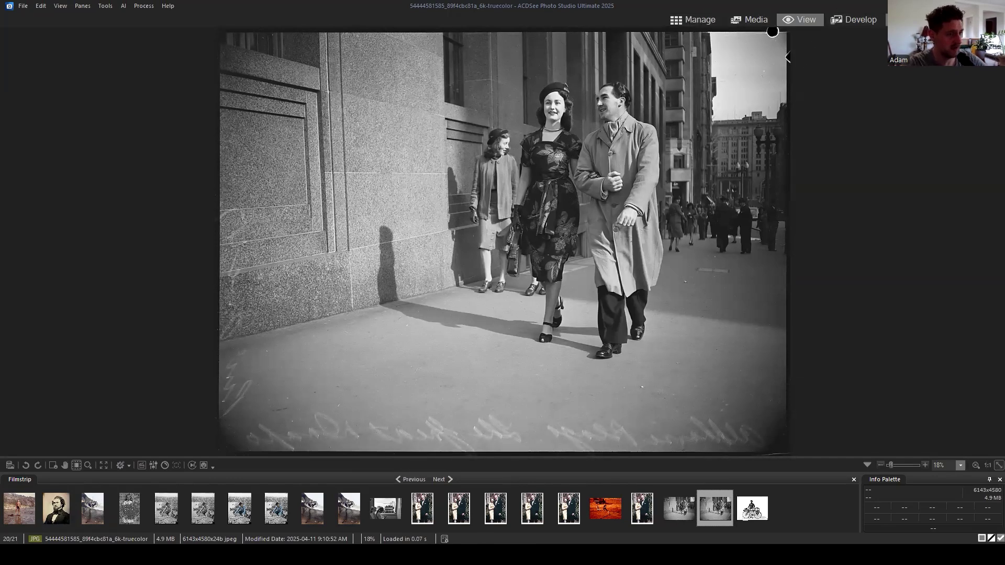
# Open the truecolor copy in Edit mode, test a yellow vertical brush stroke down the wall, and undo it
pyautogui.click(906, 20)
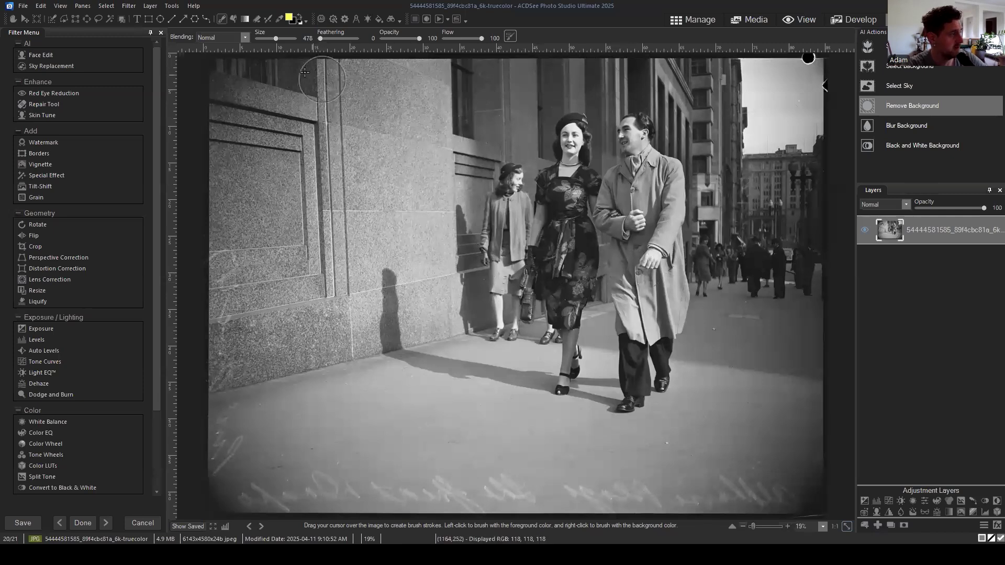
pyautogui.click(289, 15)
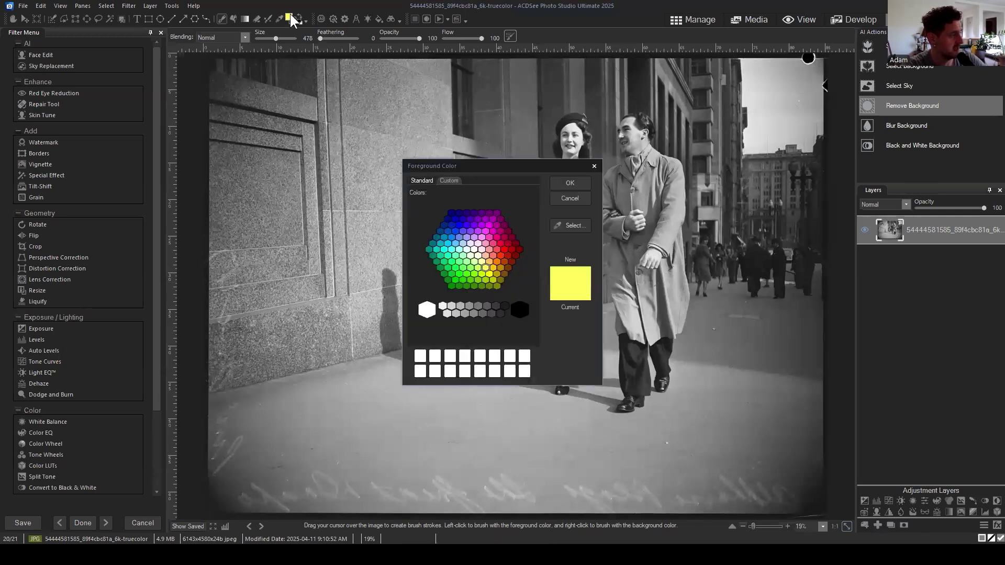
pyautogui.click(582, 183)
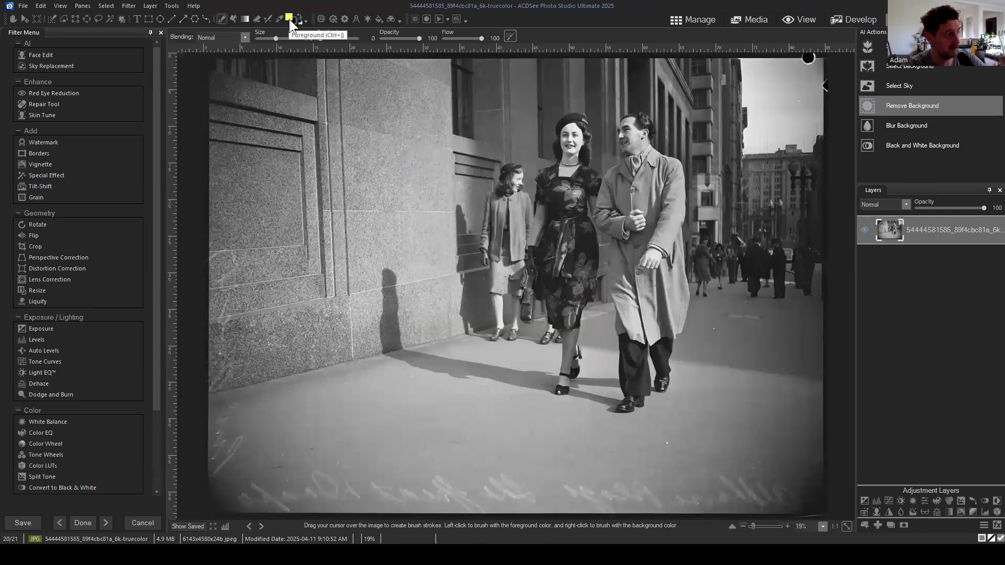
pyautogui.moveTo(335, 153); pyautogui.dragTo(332, 341)
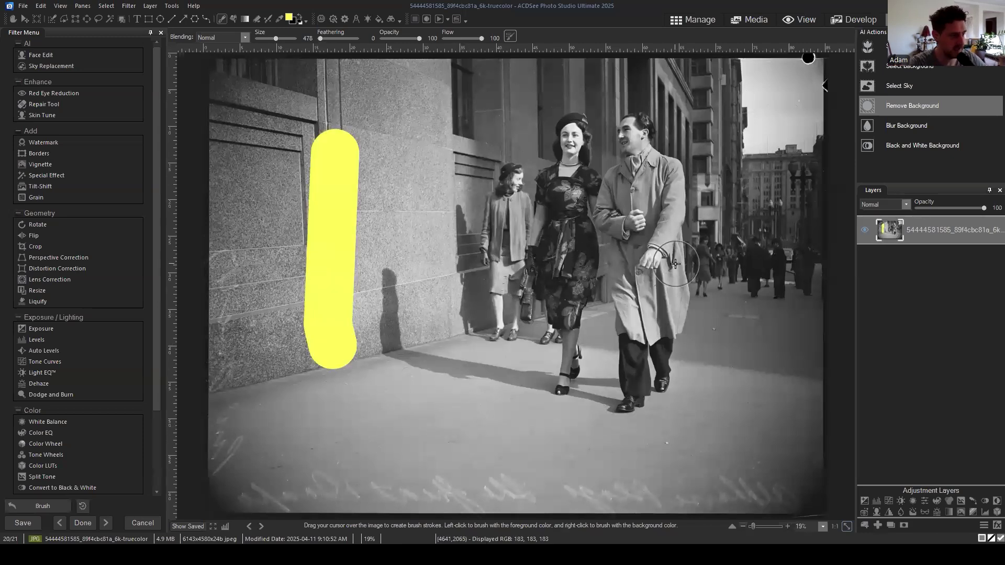
pyautogui.hotkey('ctrl', 'z')
# Open the bicycle photo from the Black & White folder in Edit mode, checking its color depth in View mode
pyautogui.click(697, 22)
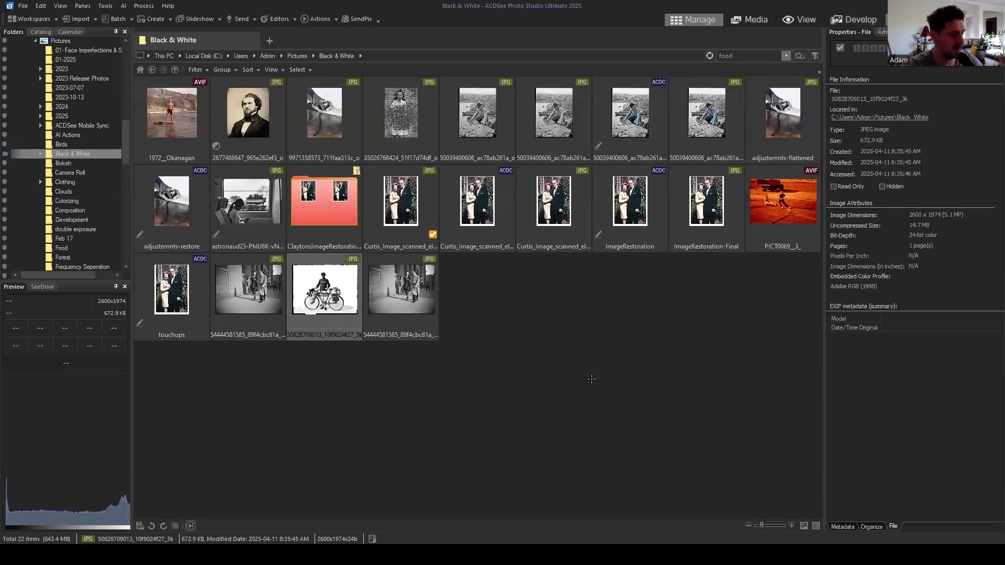
pyautogui.hotkey('ctrl', 'e')
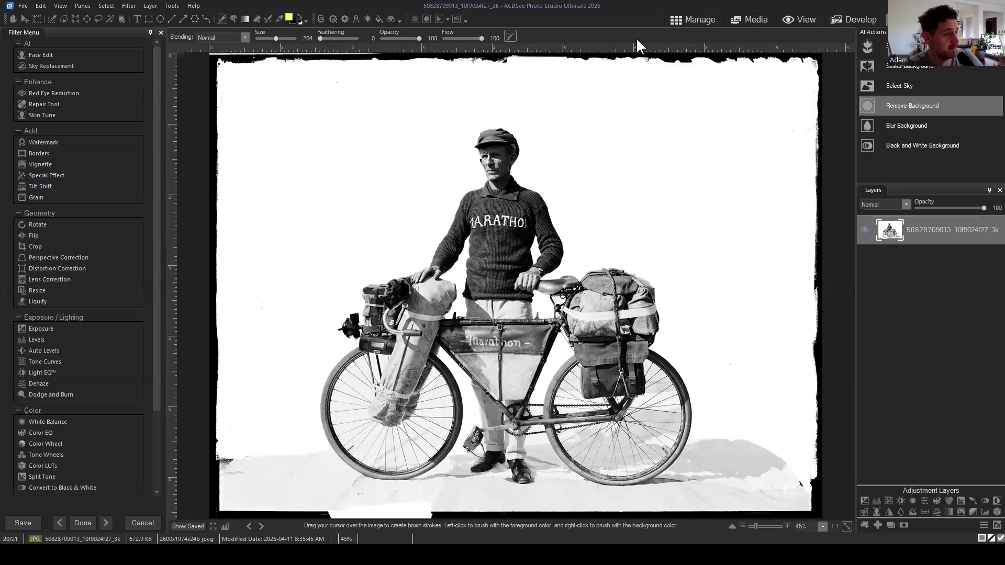
pyautogui.click(800, 24)
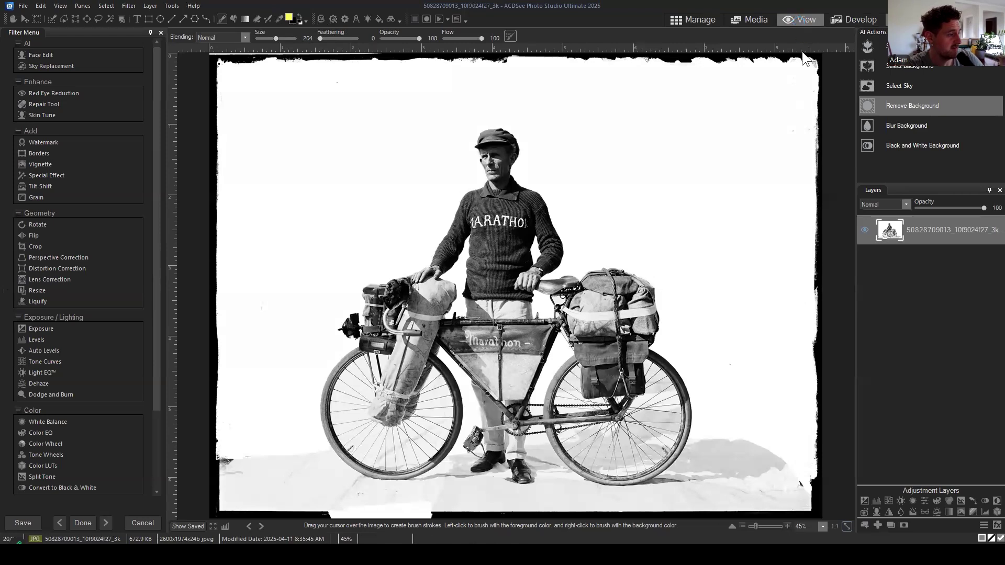
pyautogui.click(105, 6)
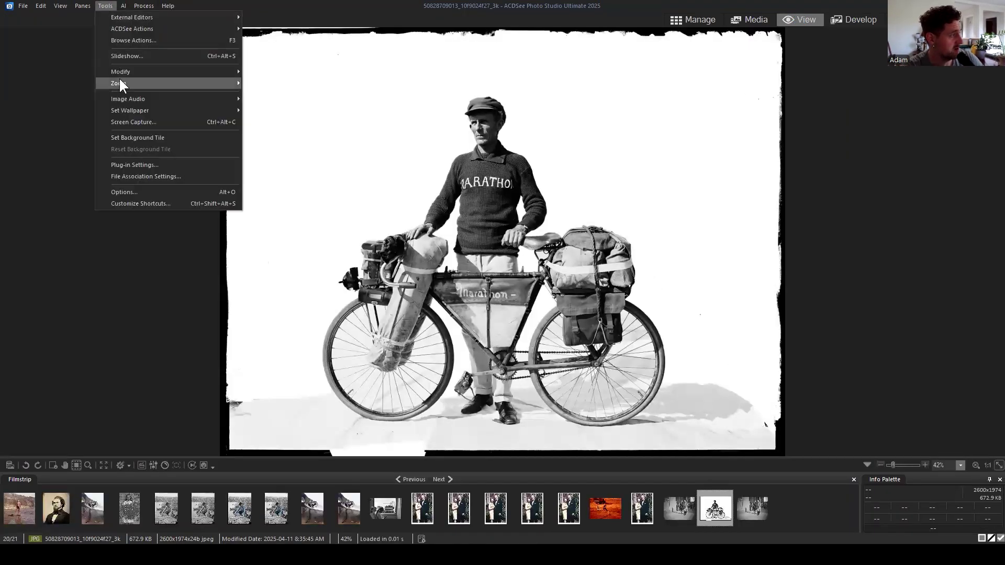
pyautogui.moveTo(126, 68)
pyautogui.moveTo(315, 86)
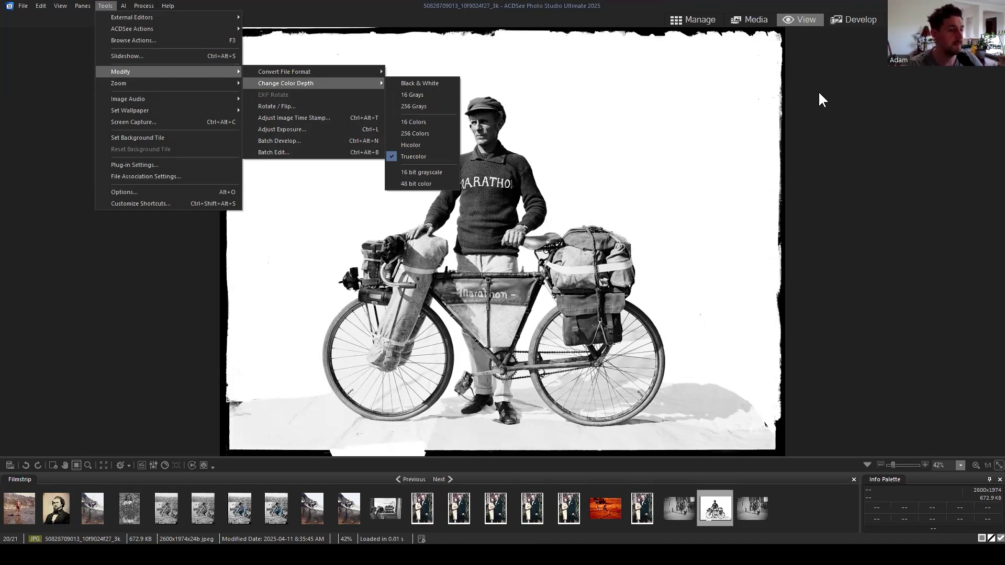
pyautogui.click(718, 226)
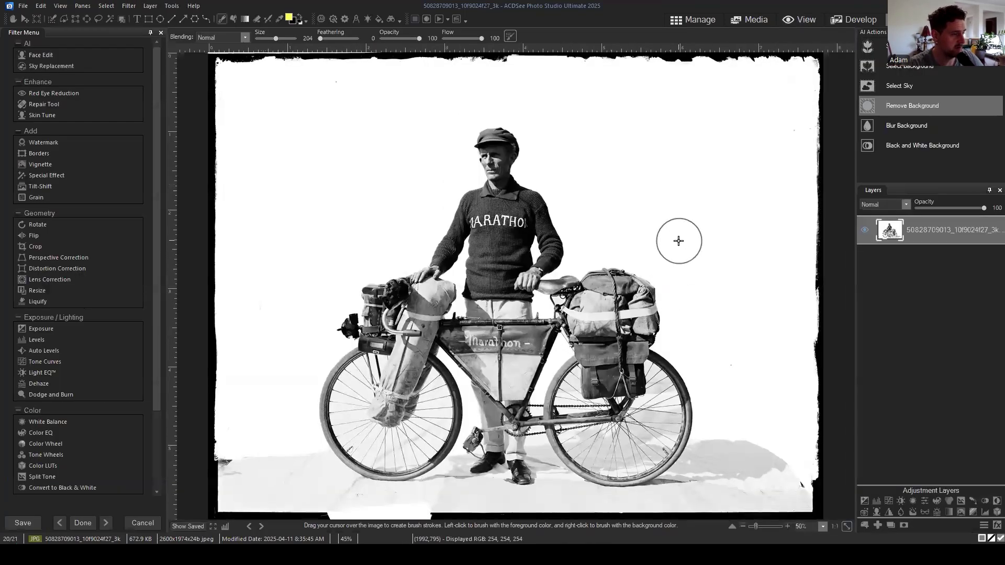
# Add a blank layer above the bicycle photo
pyautogui.scroll(2, 677, 241)
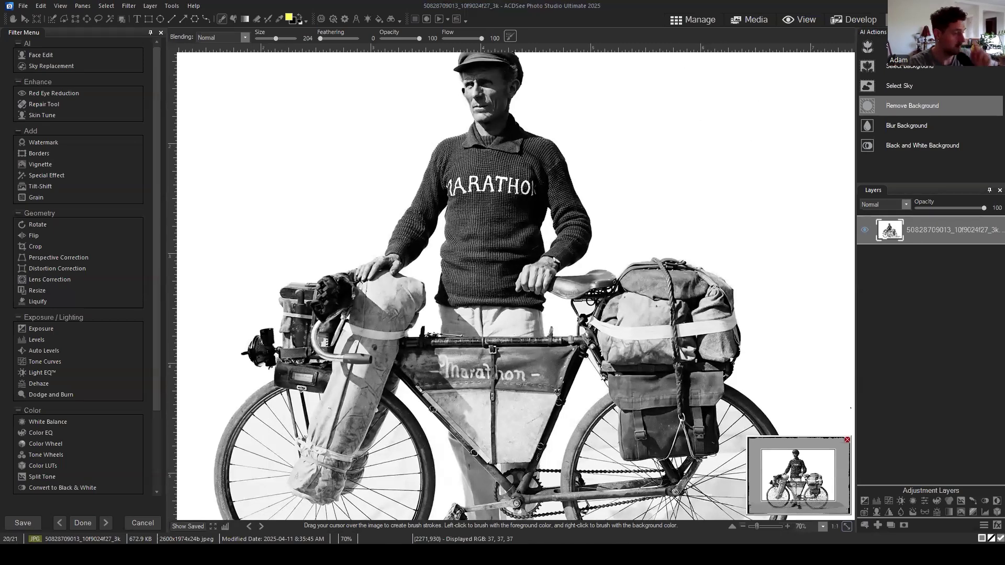
pyautogui.scroll(2, 693, 245)
pyautogui.click(803, 461)
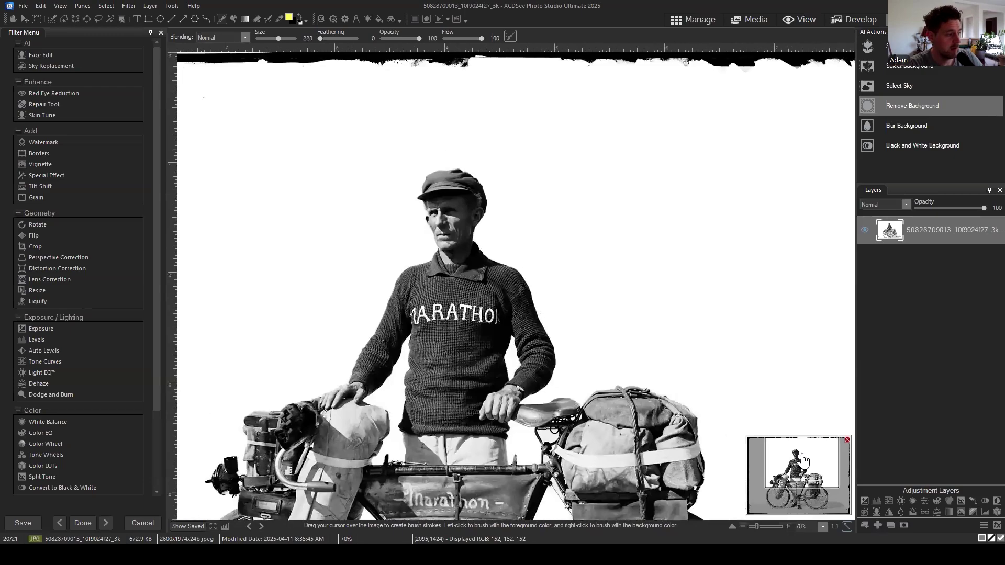
pyautogui.moveTo(804, 462); pyautogui.dragTo(795, 497)
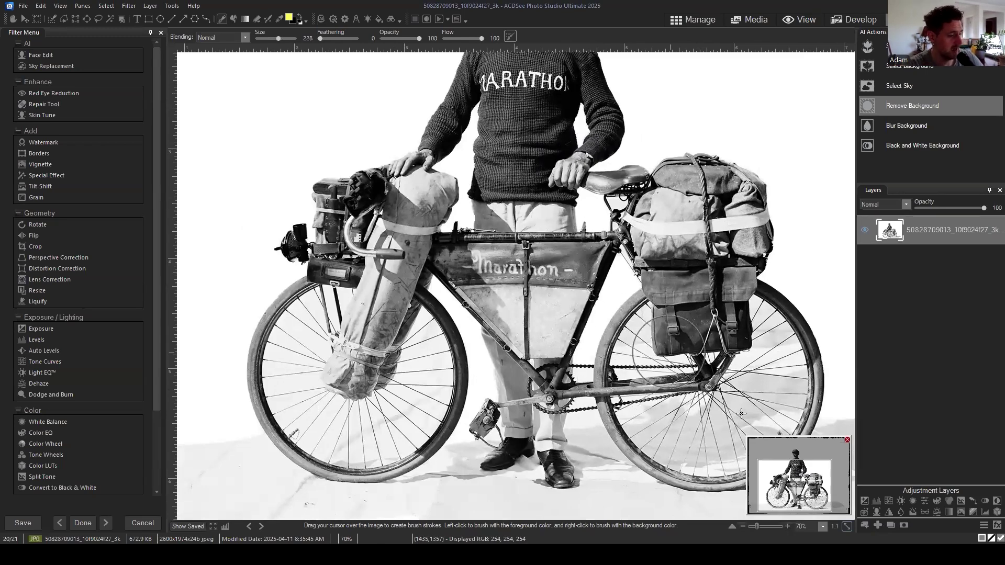
pyautogui.moveTo(796, 499); pyautogui.dragTo(799, 474)
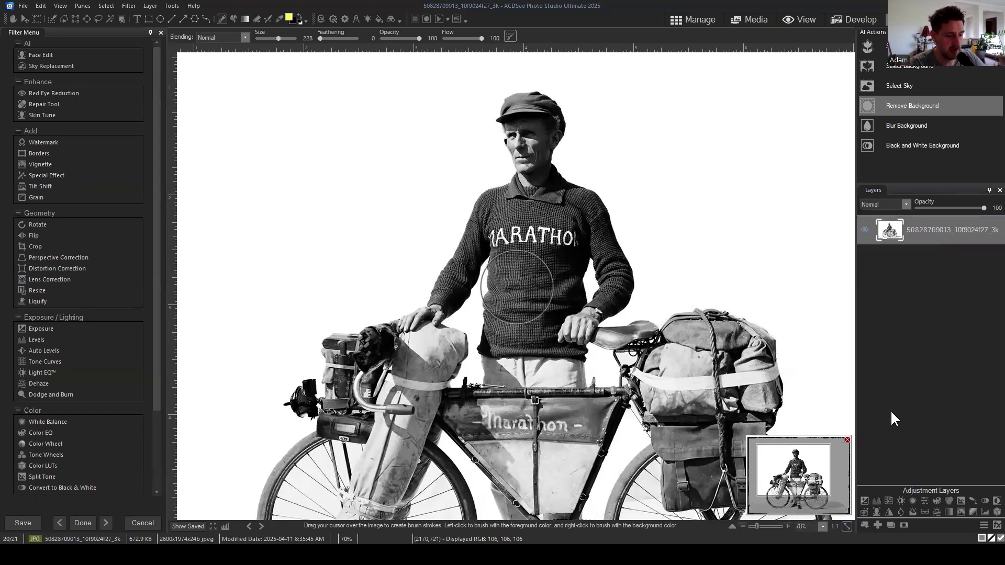
pyautogui.click(875, 523)
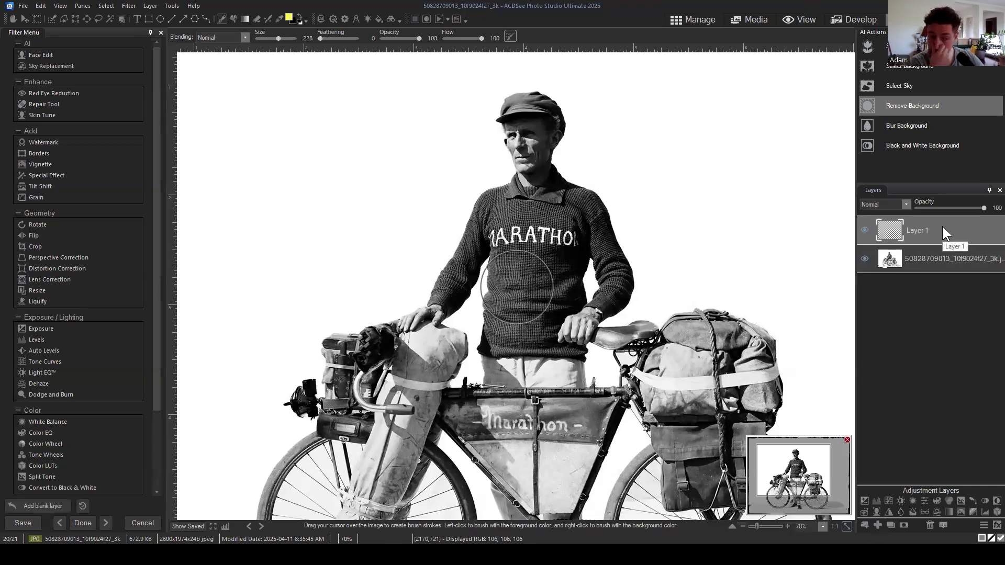
pyautogui.moveTo(943, 226)
pyautogui.mouseDown()
pyautogui.moveTo(929, 231)
pyautogui.moveTo(954, 222)
pyautogui.moveTo(935, 222)
pyautogui.mouseUp()
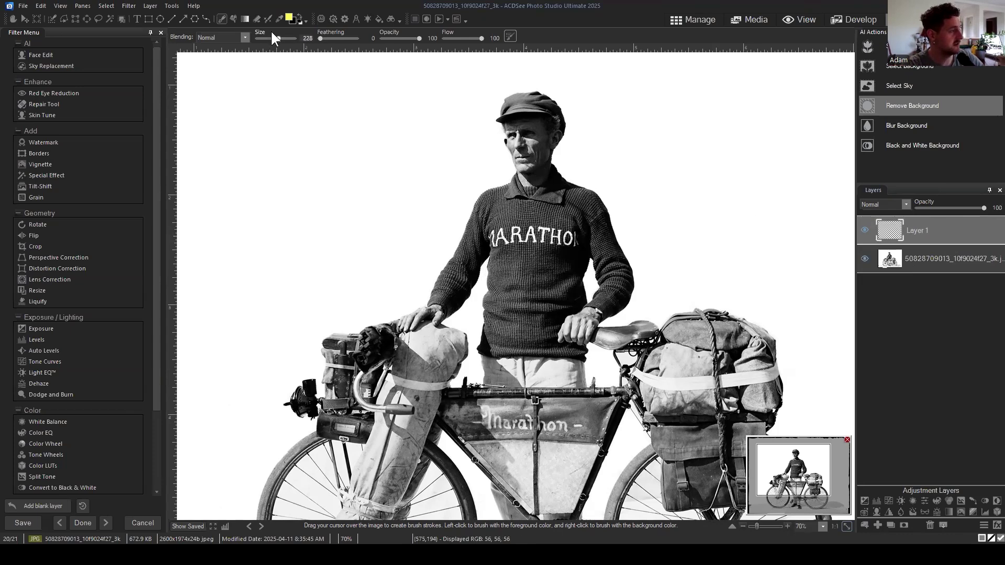
# Paint a green horizontal brush stroke, size 372, across the man's sweater on the blank layer
pyautogui.click(289, 17)
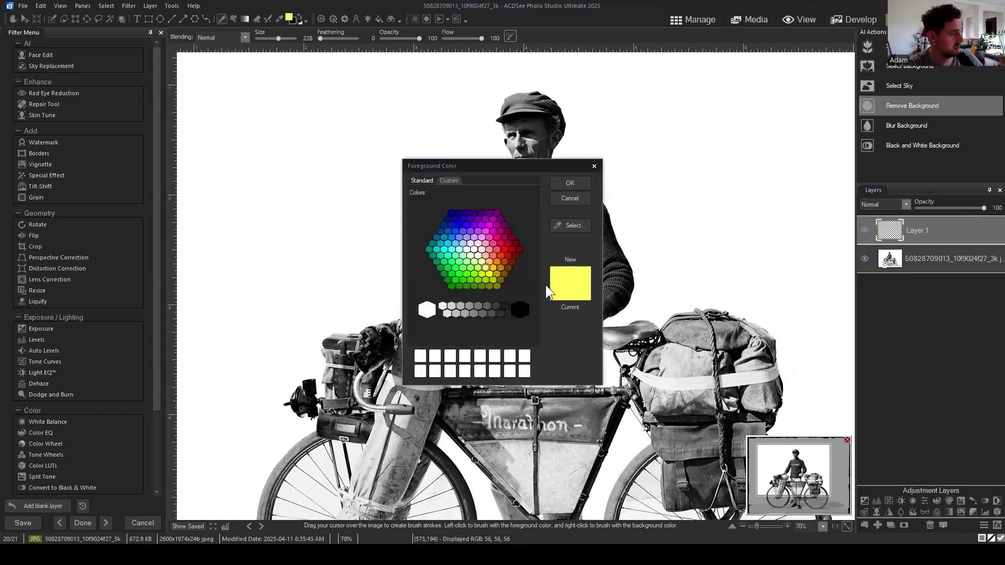
pyautogui.click(444, 266)
pyautogui.click(569, 182)
pyautogui.scroll(3, 532, 258)
pyautogui.scroll(8, 532, 259)
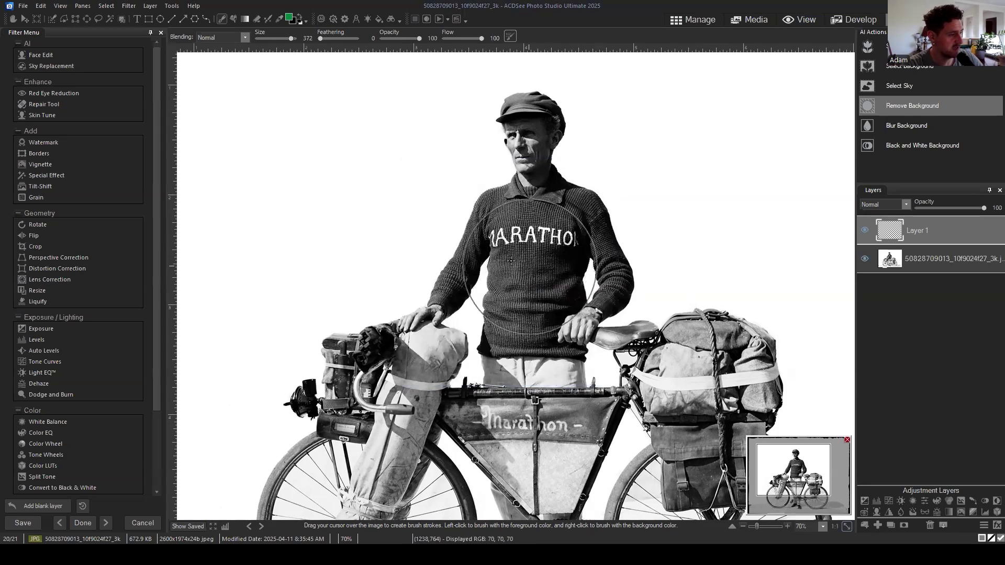
pyautogui.moveTo(451, 241)
pyautogui.mouseDown()
pyautogui.moveTo(587, 242)
pyautogui.moveTo(533, 252)
pyautogui.mouseUp()
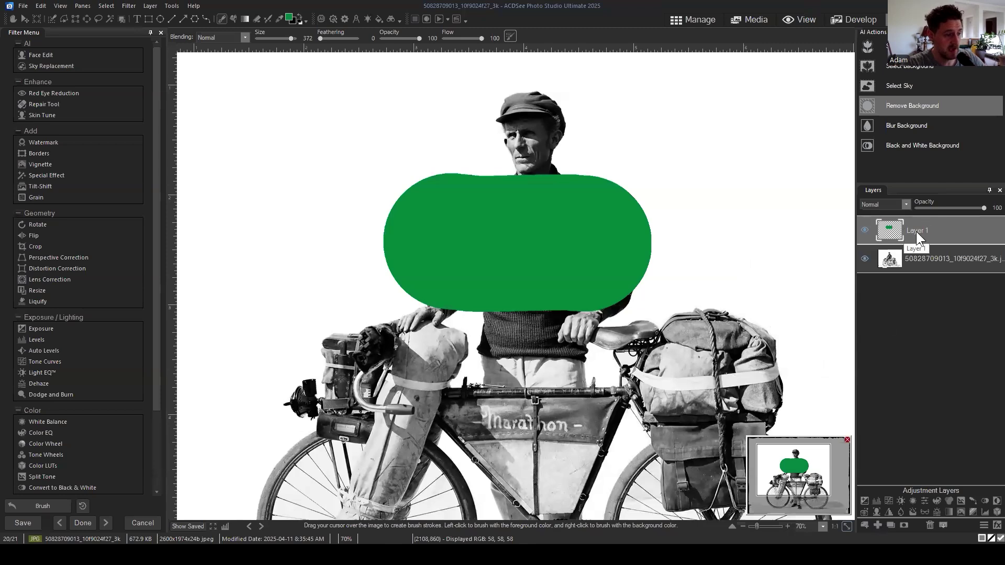
pyautogui.moveTo(916, 231)
pyautogui.mouseDown()
pyautogui.moveTo(926, 226)
pyautogui.moveTo(915, 231)
pyautogui.mouseUp()
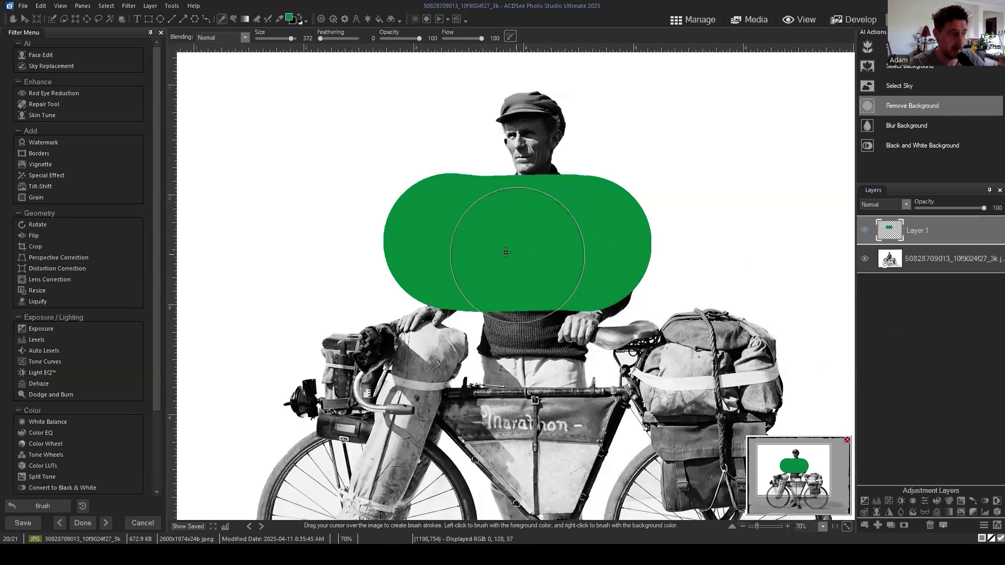
pyautogui.moveTo(928, 235); pyautogui.dragTo(874, 238)
# Set the opacity of the painted layer to 50
pyautogui.click(906, 204)
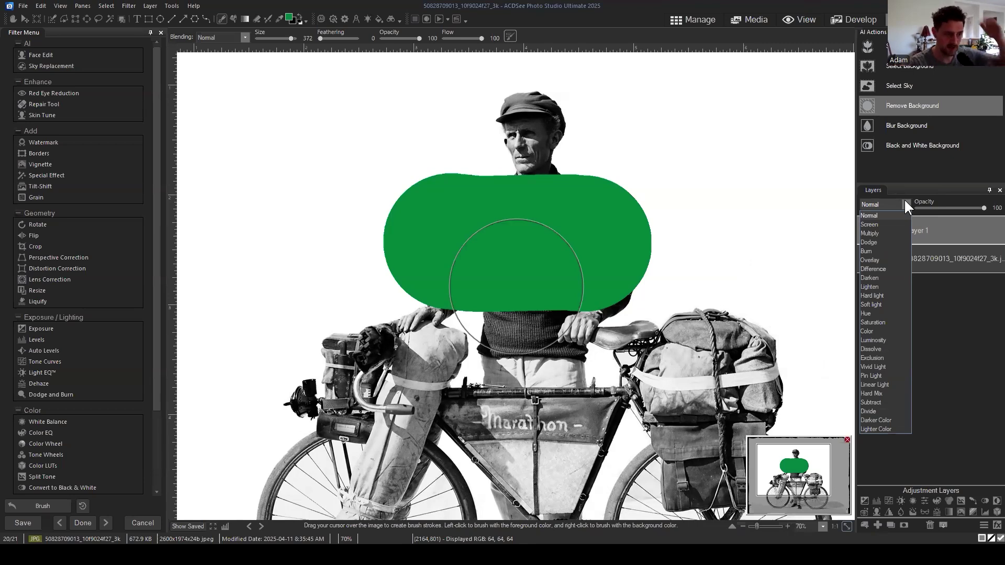
pyautogui.click(905, 203)
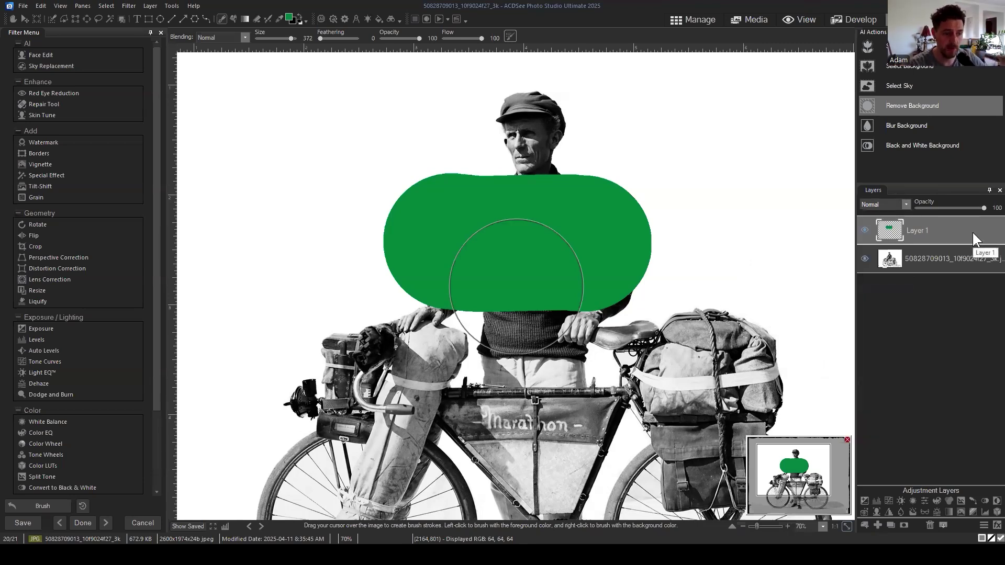
pyautogui.click(996, 208)
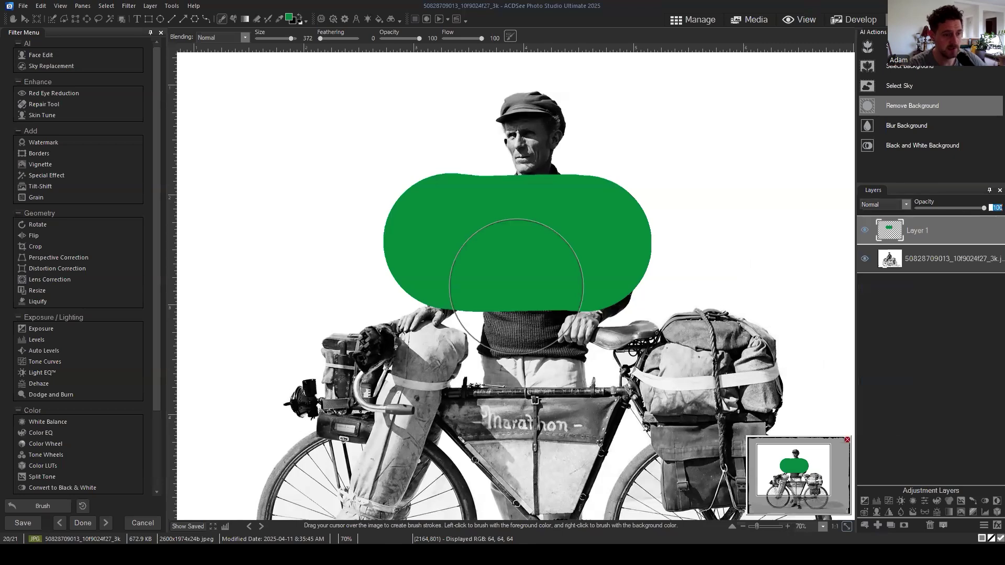
pyautogui.write('50')
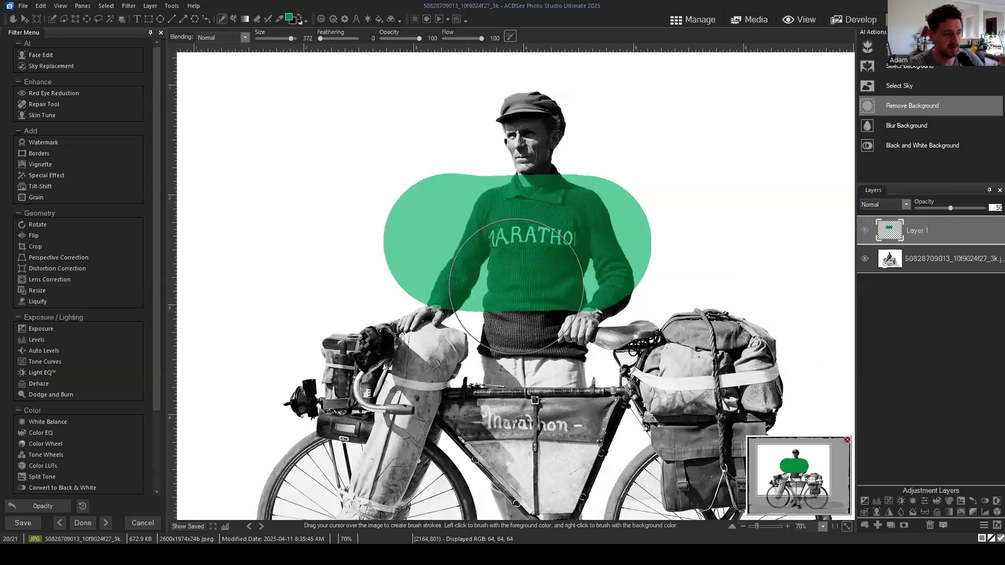
pyautogui.press('Return')
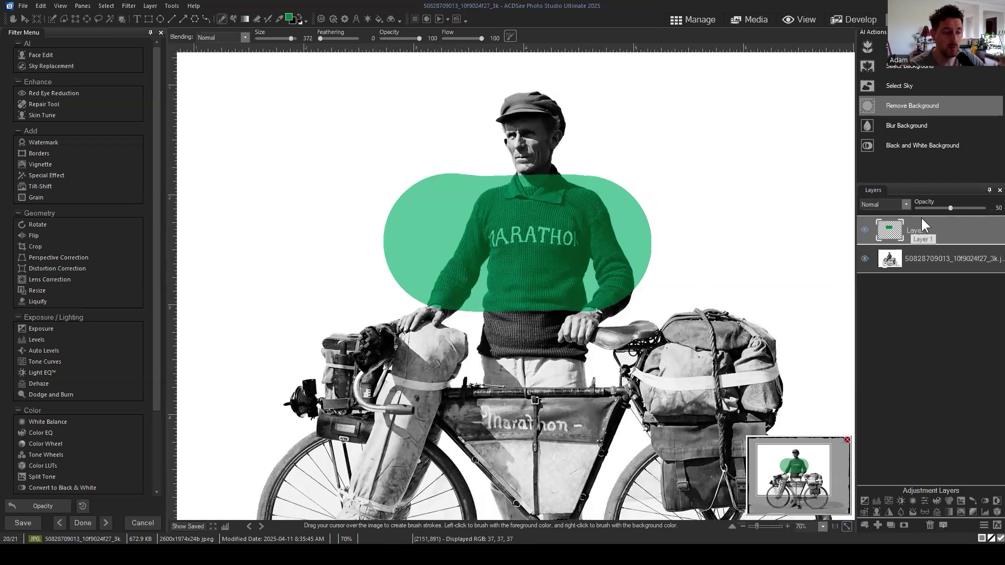
# Change the painted layer's blend mode to Color and inspect the sweater's knit texture up close
pyautogui.click(906, 205)
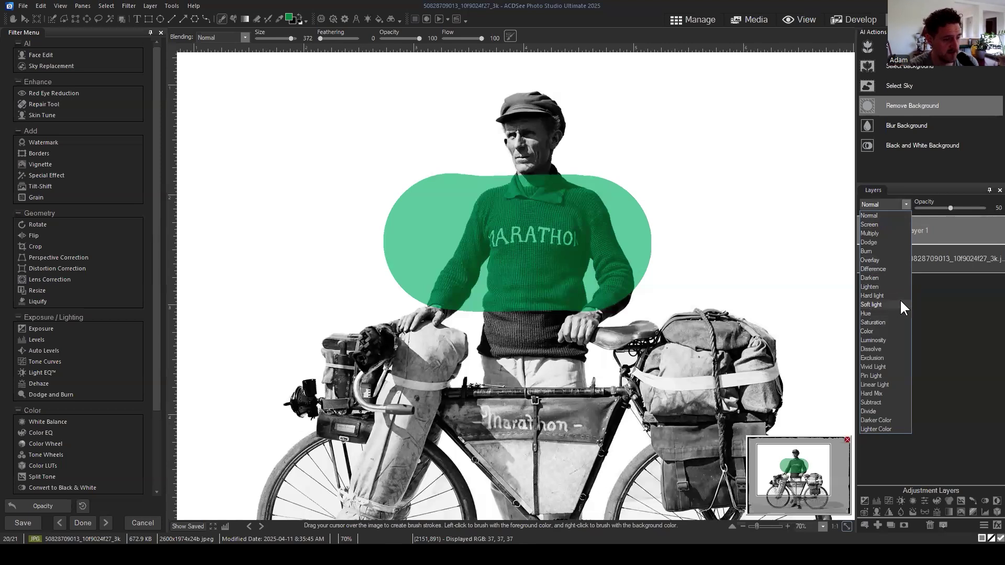
pyautogui.click(878, 333)
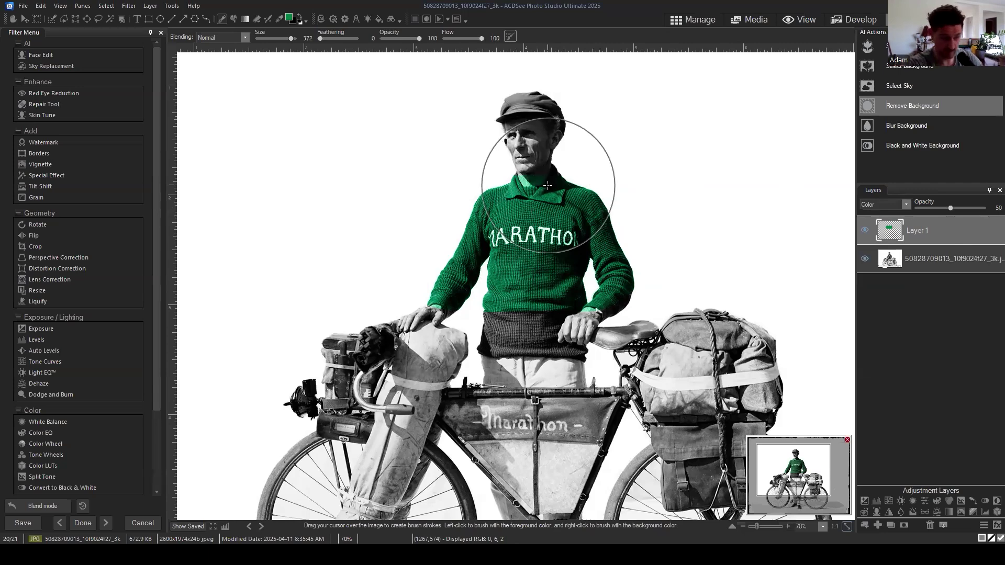
pyautogui.scroll(5, 548, 185)
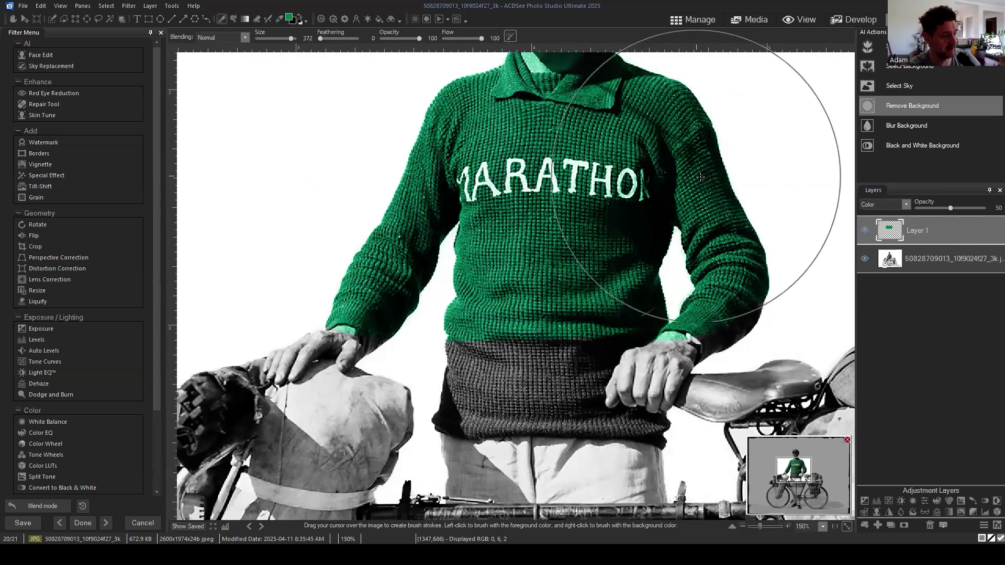
pyautogui.scroll(-3, 680, 186)
pyautogui.scroll(-2, 680, 186)
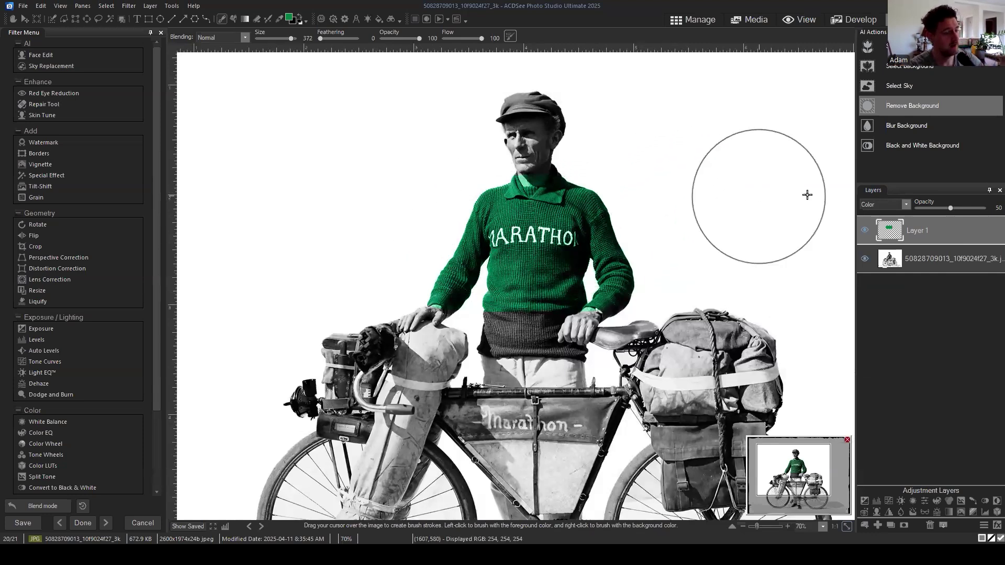
pyautogui.click(931, 223)
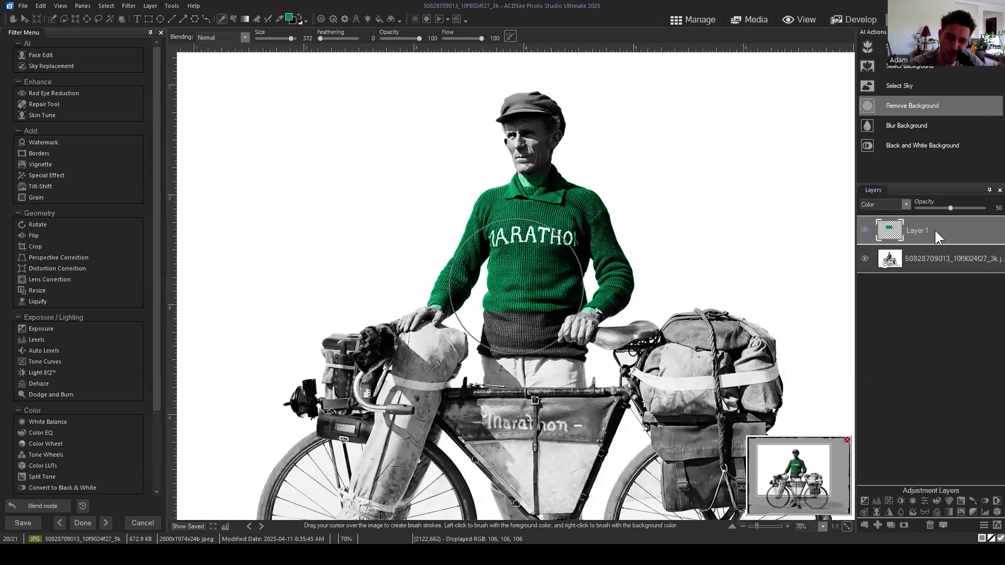
# Erase the green spill from the man's neck above the collar with the Eraser at size 25
pyautogui.scroll(3, 607, 166)
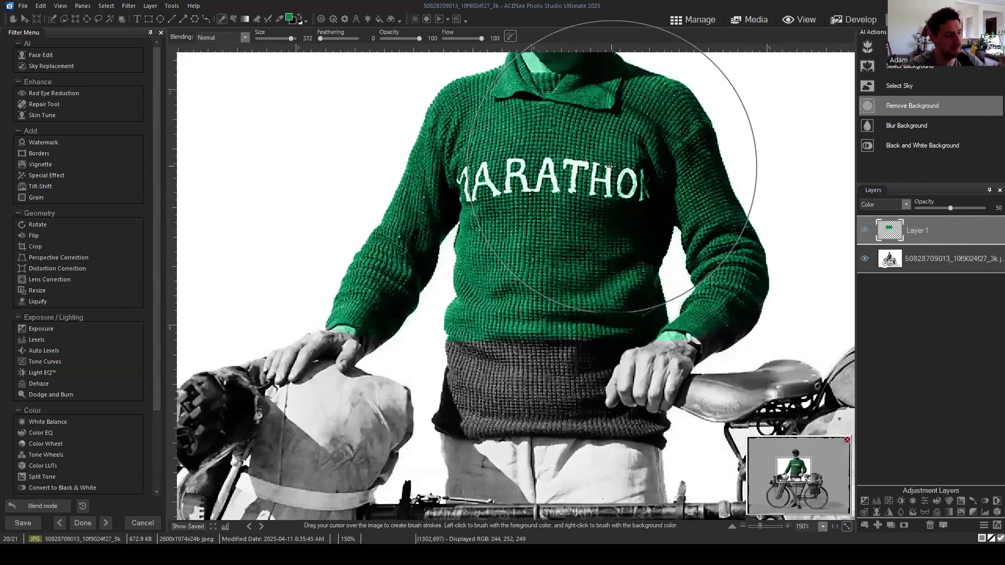
pyautogui.scroll(1, 614, 165)
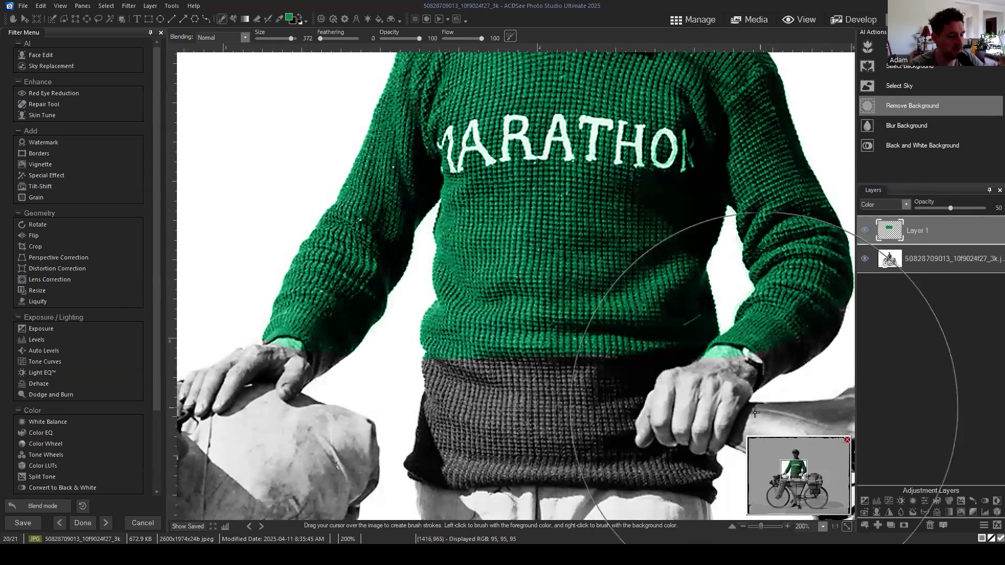
pyautogui.moveTo(796, 467); pyautogui.dragTo(795, 457)
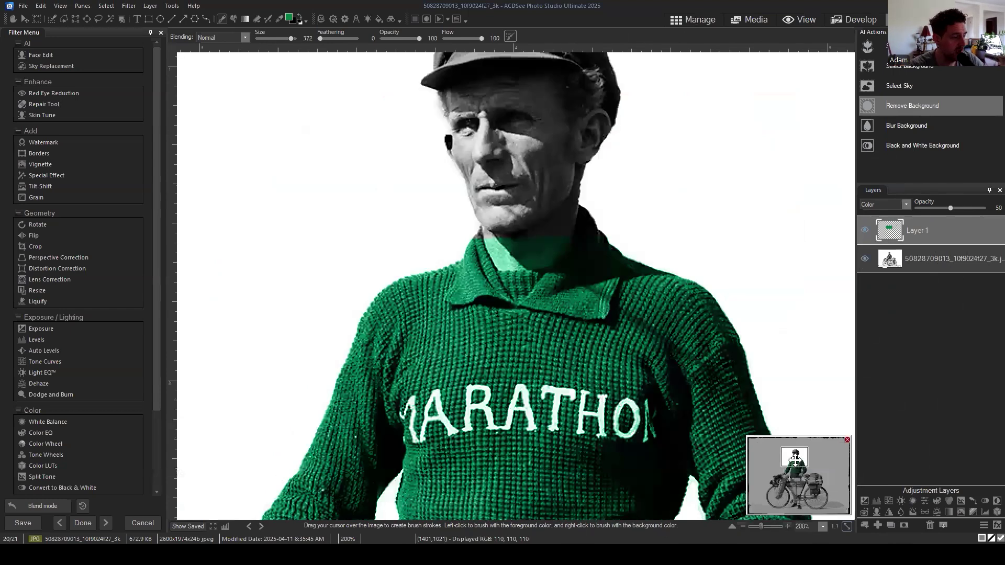
pyautogui.click(254, 19)
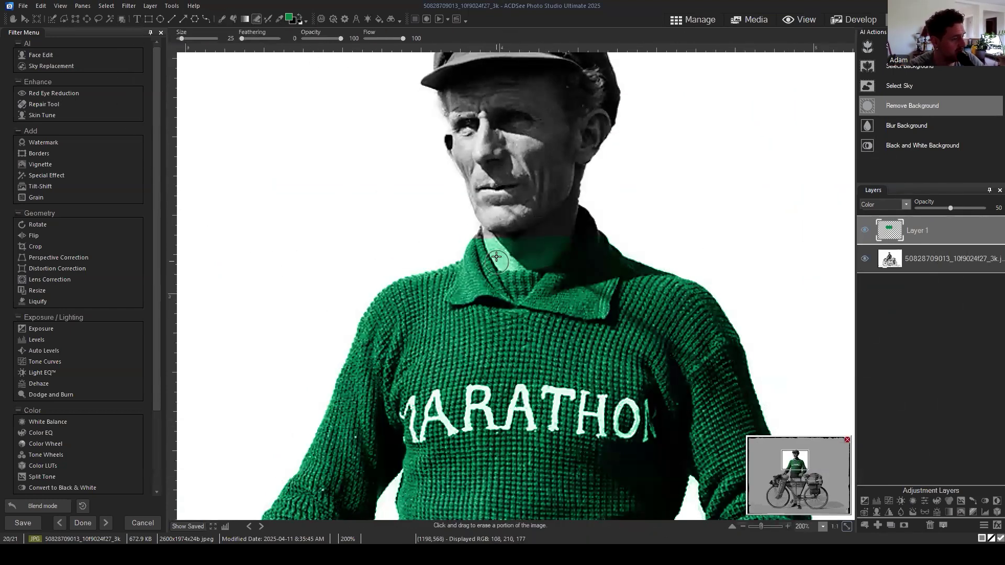
pyautogui.moveTo(504, 250)
pyautogui.mouseDown()
pyautogui.moveTo(538, 254)
pyautogui.moveTo(562, 232)
pyautogui.moveTo(507, 235)
pyautogui.mouseUp()
# Erase the green spill from the skin of both wrists below the sweater cuffs
pyautogui.scroll(-5, 698, 119)
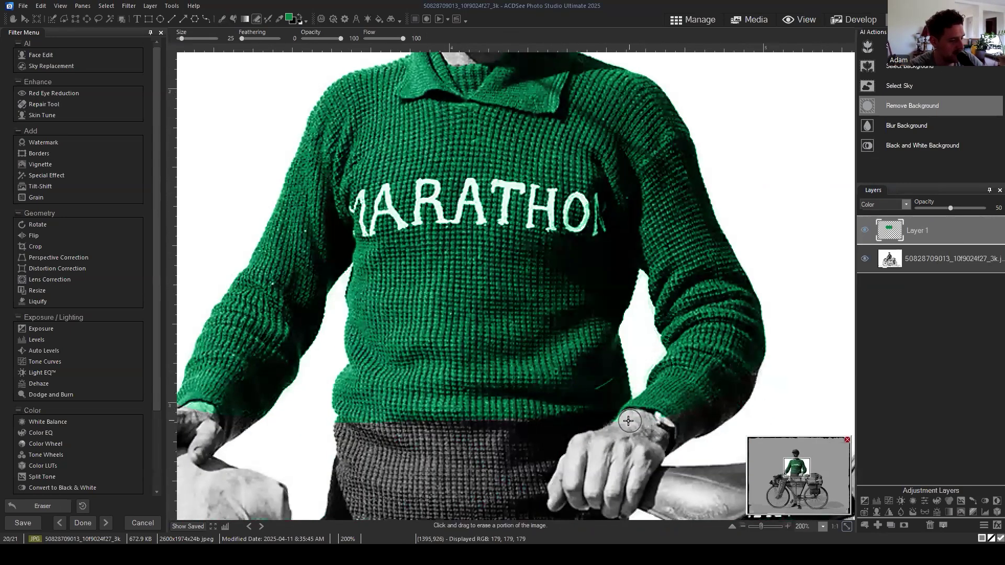
pyautogui.scroll(2, 483, 80)
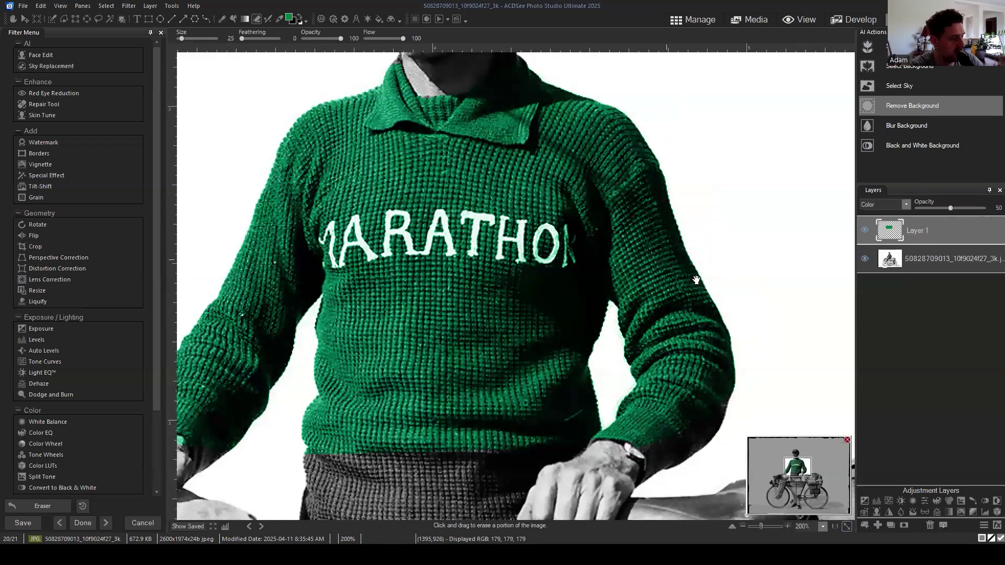
pyautogui.scroll(2, 633, 162)
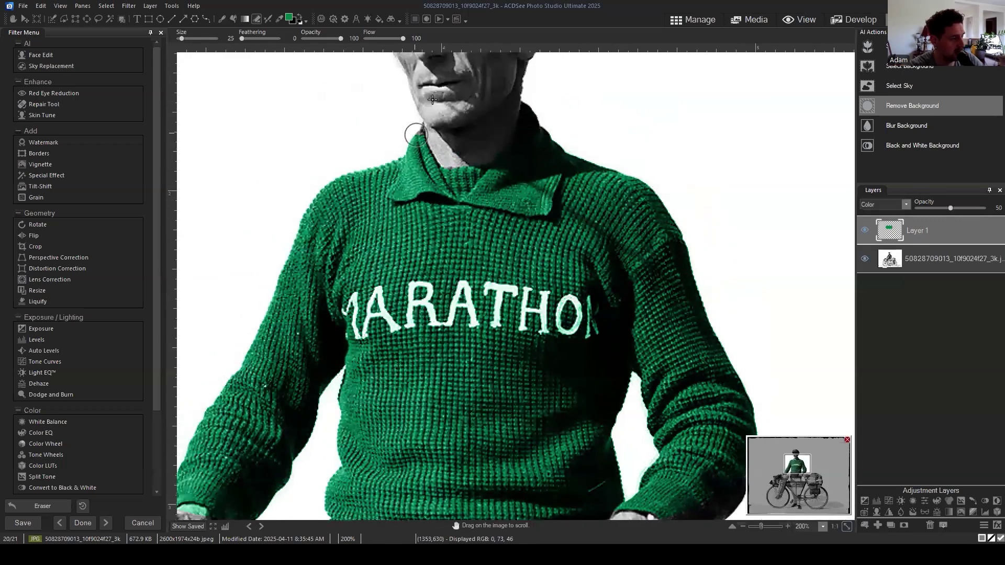
pyautogui.scroll(-8, 514, 340)
pyautogui.moveTo(189, 342)
pyautogui.mouseDown()
pyautogui.moveTo(267, 302)
pyautogui.moveTo(356, 361)
pyautogui.mouseUp()
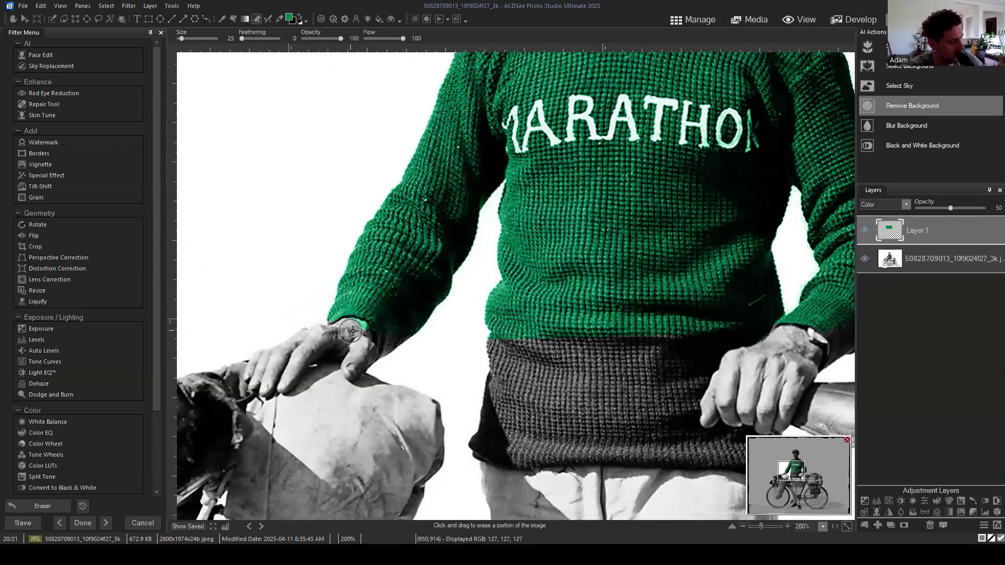
pyautogui.scroll(-2, 617, 264)
pyautogui.hscroll(2, 617, 265)
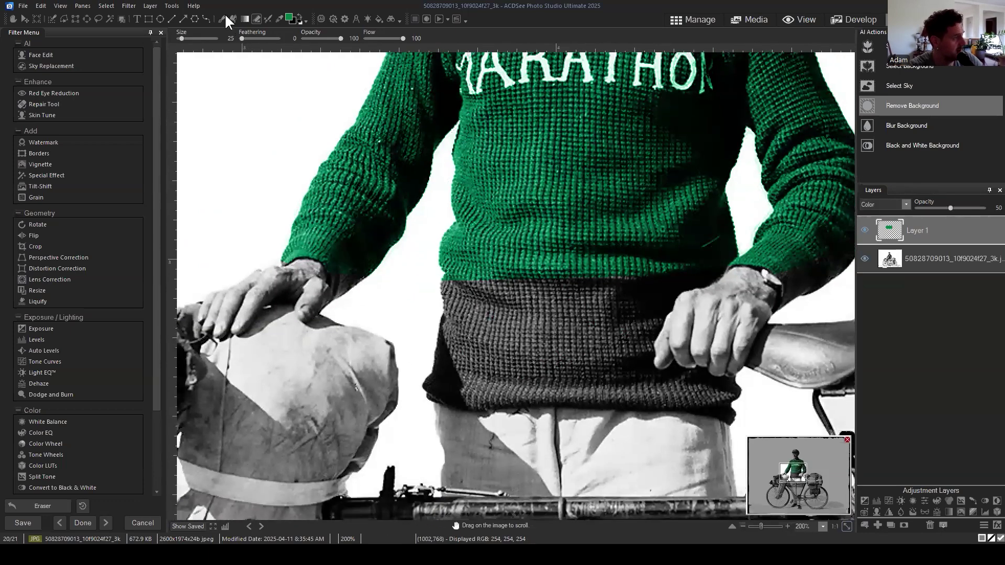
# Brush green over the lower part of the sweater at size 384 and erase the spill from the hand, saddle and trousers at size 25
pyautogui.click(222, 18)
pyautogui.hotkey('ctrl', 'z')
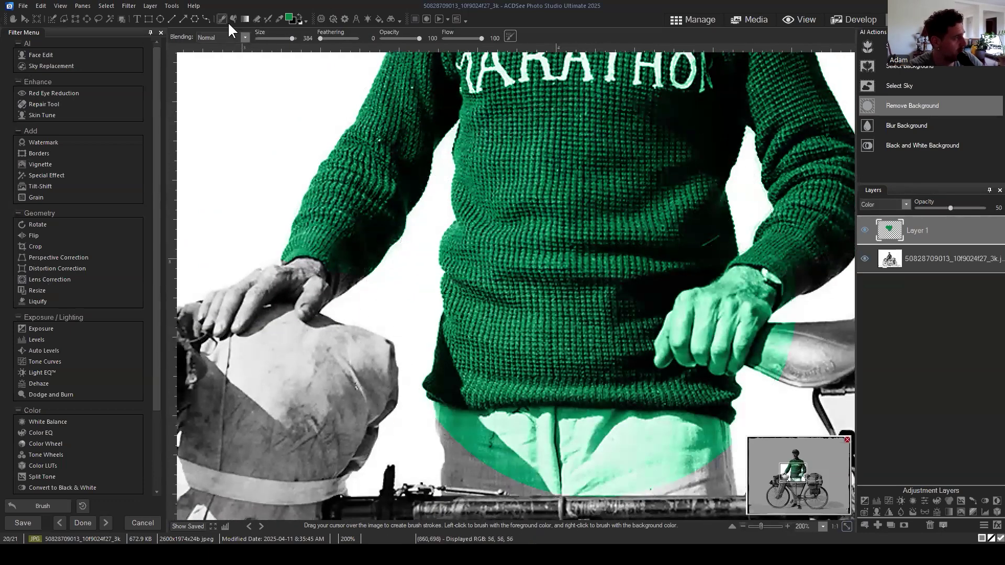
pyautogui.press('e')
pyautogui.moveTo(775, 379)
pyautogui.mouseDown()
pyautogui.moveTo(761, 337)
pyautogui.moveTo(763, 291)
pyautogui.moveTo(734, 279)
pyautogui.moveTo(751, 280)
pyautogui.moveTo(716, 322)
pyautogui.moveTo(712, 305)
pyautogui.moveTo(728, 292)
pyautogui.moveTo(689, 303)
pyautogui.moveTo(662, 357)
pyautogui.moveTo(687, 333)
pyautogui.moveTo(688, 356)
pyautogui.moveTo(705, 330)
pyautogui.moveTo(711, 359)
pyautogui.moveTo(730, 332)
pyautogui.moveTo(722, 364)
pyautogui.moveTo(743, 360)
pyautogui.moveTo(783, 385)
pyautogui.moveTo(727, 446)
pyautogui.moveTo(703, 429)
pyautogui.moveTo(732, 433)
pyautogui.moveTo(640, 422)
pyautogui.moveTo(495, 423)
pyautogui.moveTo(518, 416)
pyautogui.moveTo(456, 426)
pyautogui.mouseUp()
pyautogui.moveTo(447, 422)
pyautogui.mouseDown()
pyautogui.moveTo(426, 415)
pyautogui.moveTo(441, 415)
pyautogui.mouseUp()
pyautogui.moveTo(477, 455)
pyautogui.mouseDown()
pyautogui.moveTo(471, 445)
pyautogui.moveTo(534, 479)
pyautogui.mouseUp()
pyautogui.moveTo(656, 450); pyautogui.dragTo(620, 416)
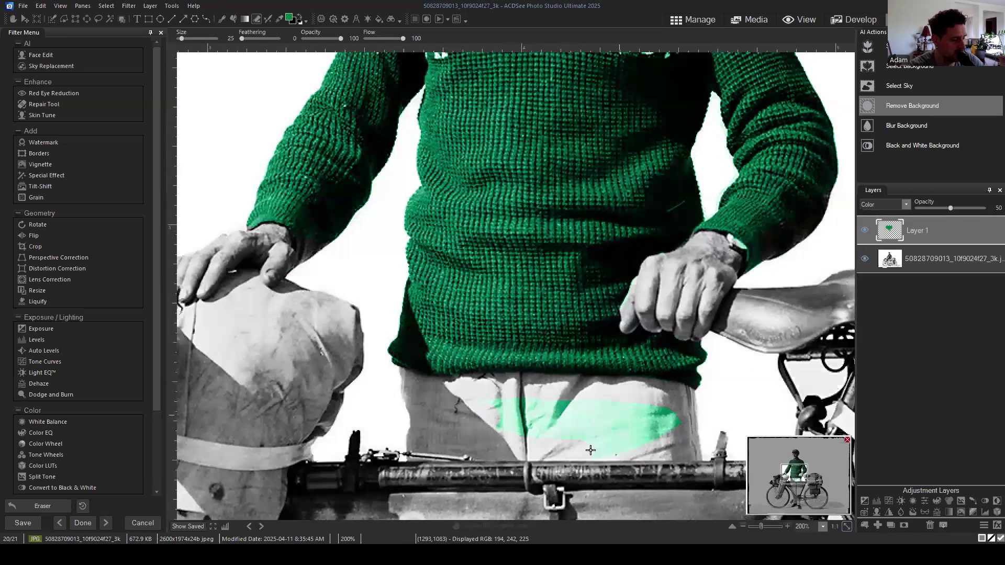
pyautogui.moveTo(588, 449)
pyautogui.mouseDown()
pyautogui.moveTo(680, 426)
pyautogui.moveTo(708, 429)
pyautogui.moveTo(482, 425)
pyautogui.moveTo(458, 414)
pyautogui.moveTo(461, 405)
pyautogui.moveTo(683, 411)
pyautogui.mouseUp()
pyautogui.scroll(3, 738, 351)
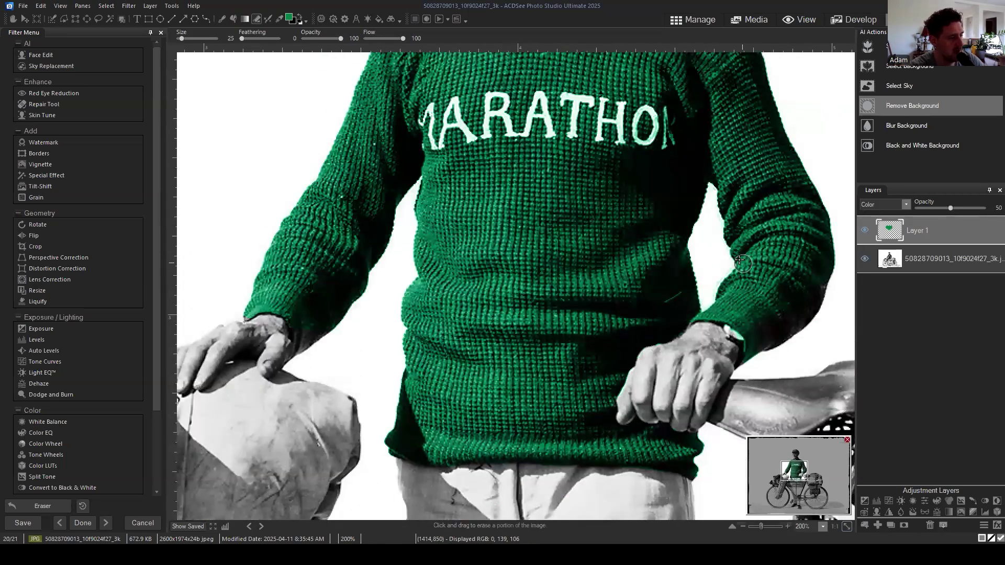
pyautogui.hotkey('ctrl', '-')
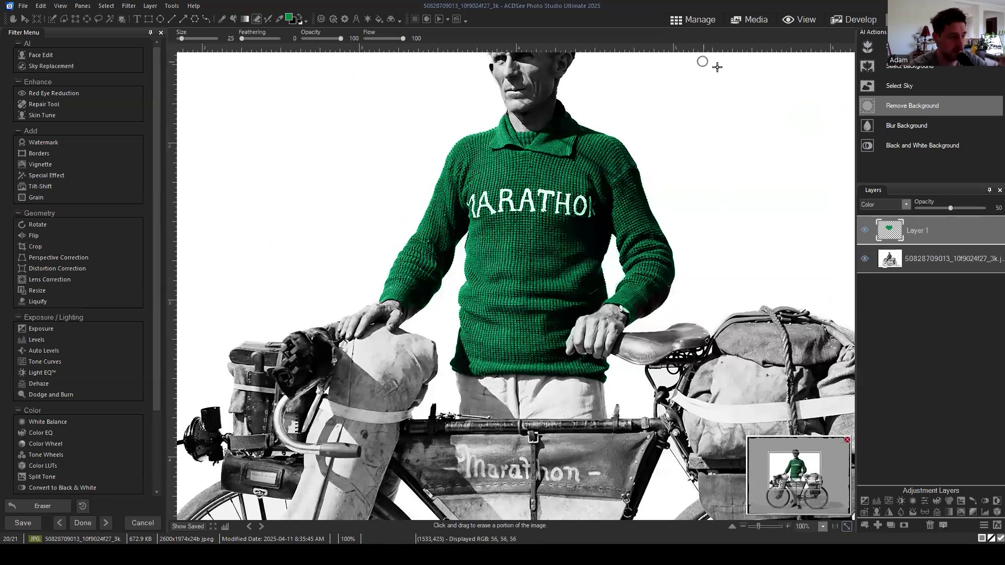
pyautogui.scroll(3, 705, 268)
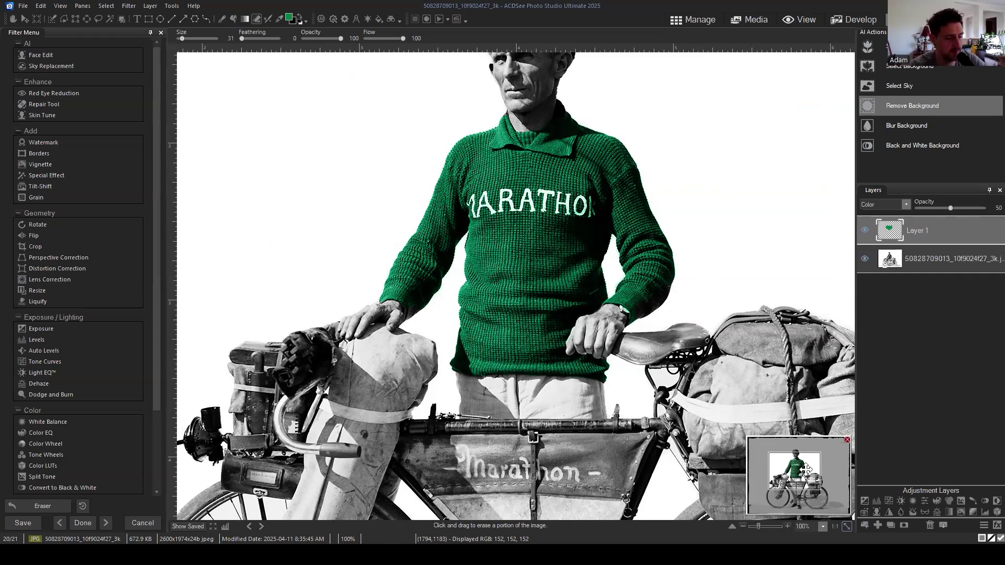
pyautogui.moveTo(795, 480); pyautogui.dragTo(795, 466)
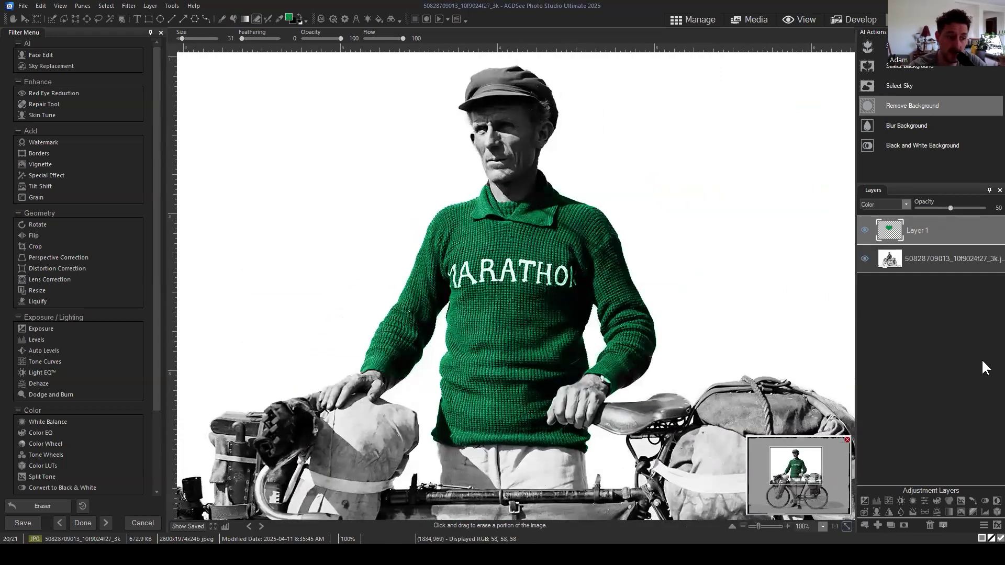
pyautogui.moveTo(926, 234); pyautogui.dragTo(927, 234)
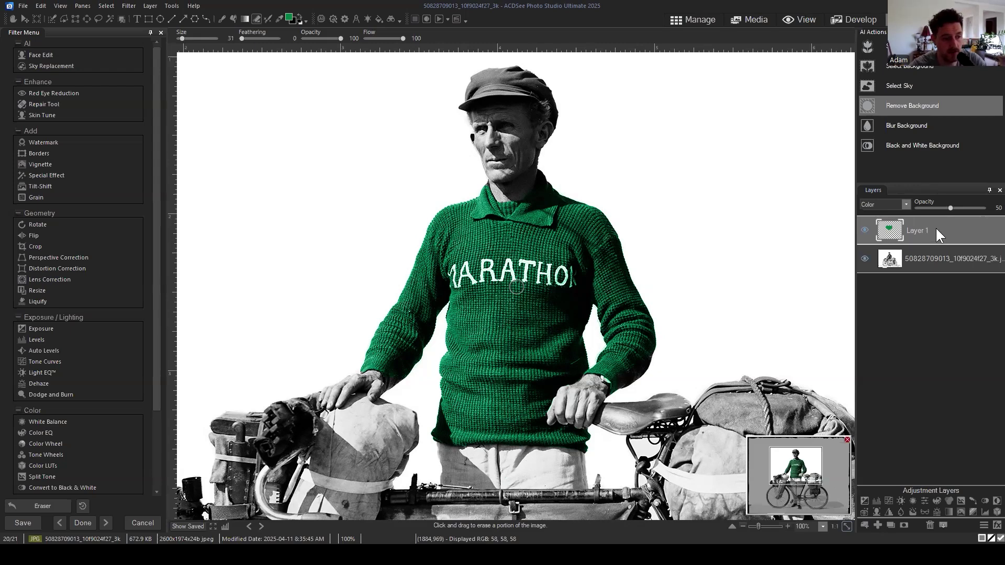
pyautogui.moveTo(935, 233); pyautogui.dragTo(900, 234)
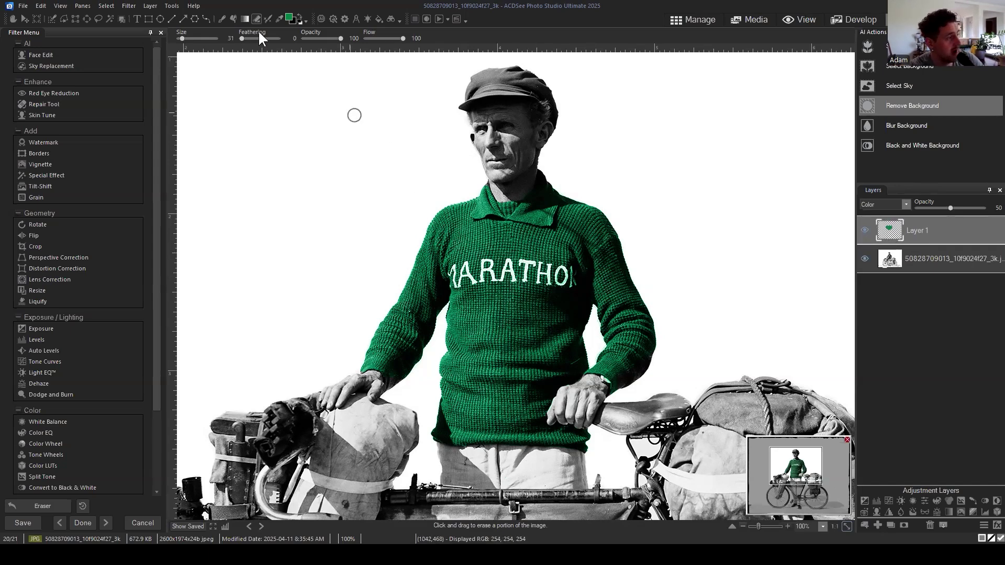
# Set the foreground color to bright cyan-blue
pyautogui.click(290, 20)
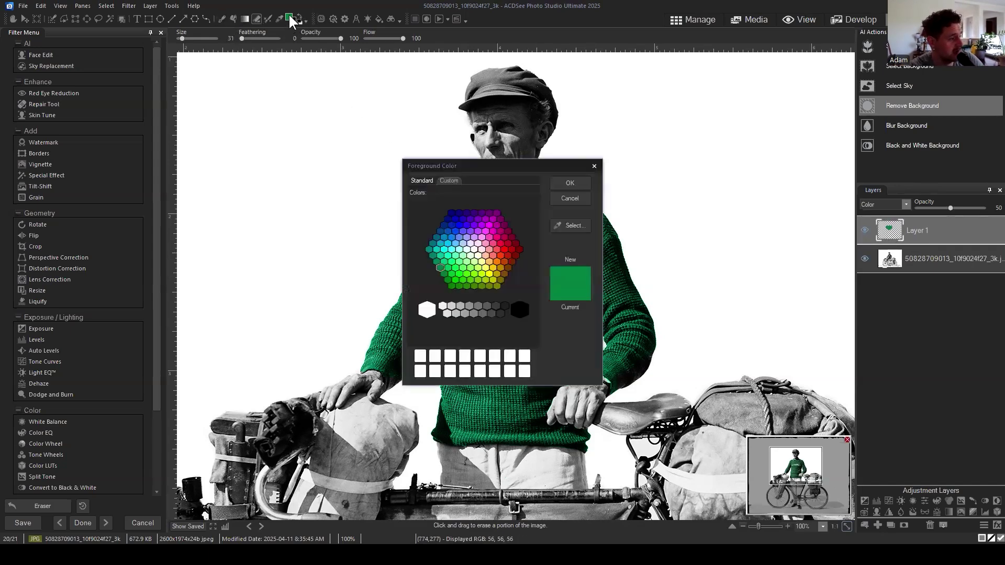
pyautogui.click(448, 244)
pyautogui.click(570, 184)
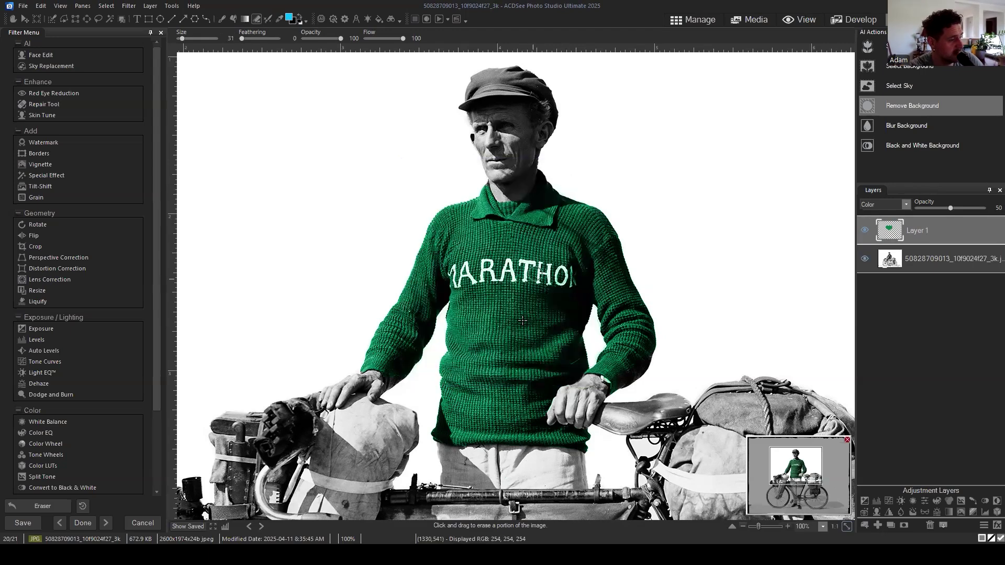
pyautogui.scroll(6, 504, 336)
pyautogui.moveTo(504, 335)
pyautogui.mouseDown()
pyautogui.moveTo(495, 322)
pyautogui.moveTo(509, 296)
pyautogui.mouseUp()
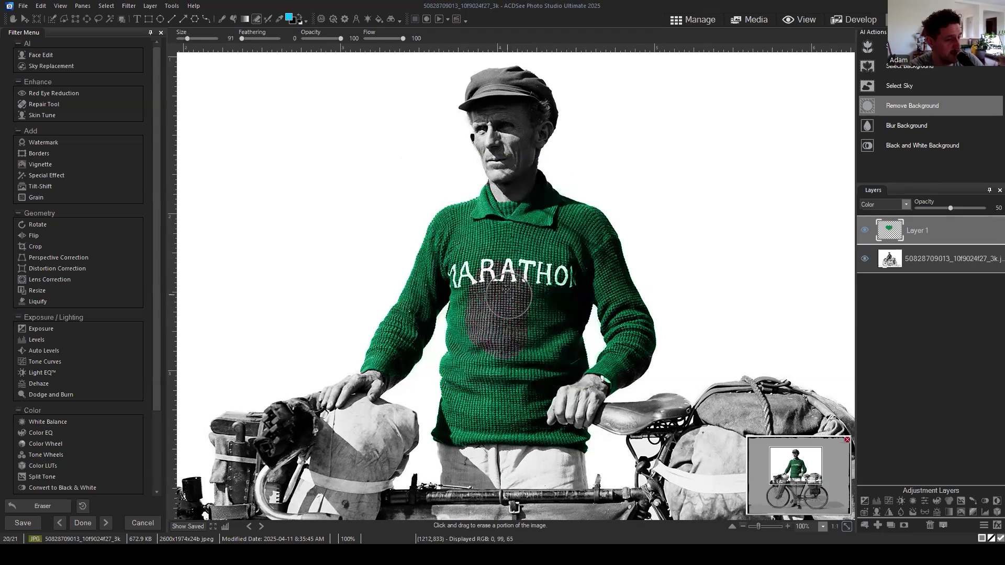
pyautogui.hotkey('ctrl', 'z')
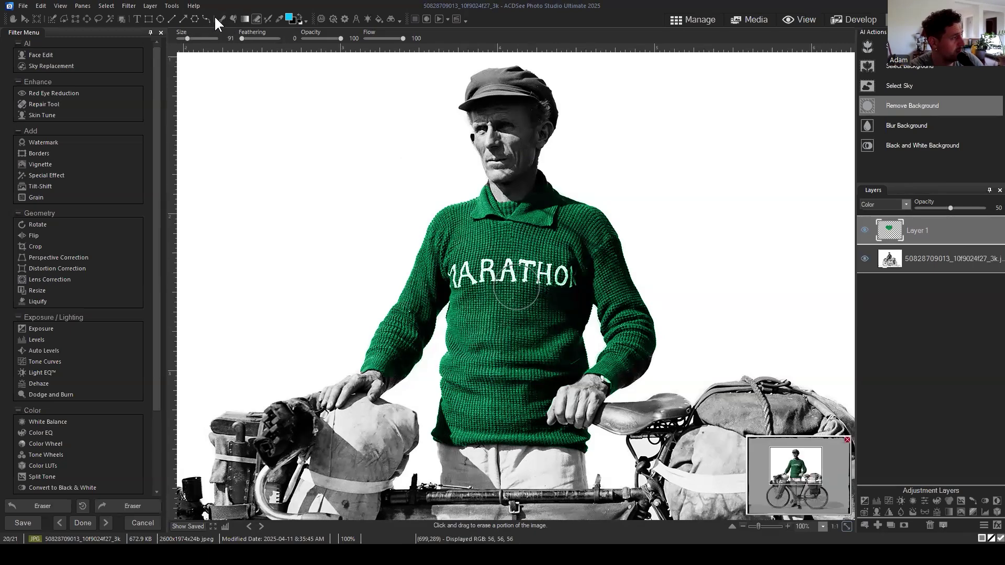
# Paint cyan-blue over the whole green sweater with the Brush on the Color-blended layer
pyautogui.click(222, 18)
pyautogui.scroll(-4, 515, 308)
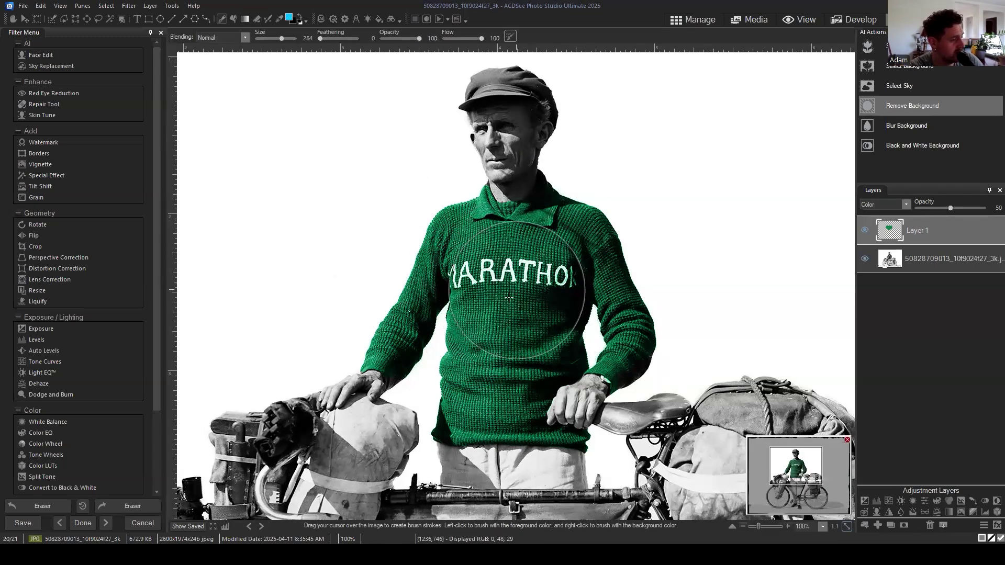
pyautogui.moveTo(515, 308)
pyautogui.mouseDown()
pyautogui.moveTo(534, 268)
pyautogui.moveTo(524, 225)
pyautogui.moveTo(449, 218)
pyautogui.moveTo(403, 291)
pyautogui.moveTo(451, 352)
pyautogui.moveTo(597, 429)
pyautogui.moveTo(631, 314)
pyautogui.moveTo(610, 233)
pyautogui.moveTo(602, 251)
pyautogui.mouseUp()
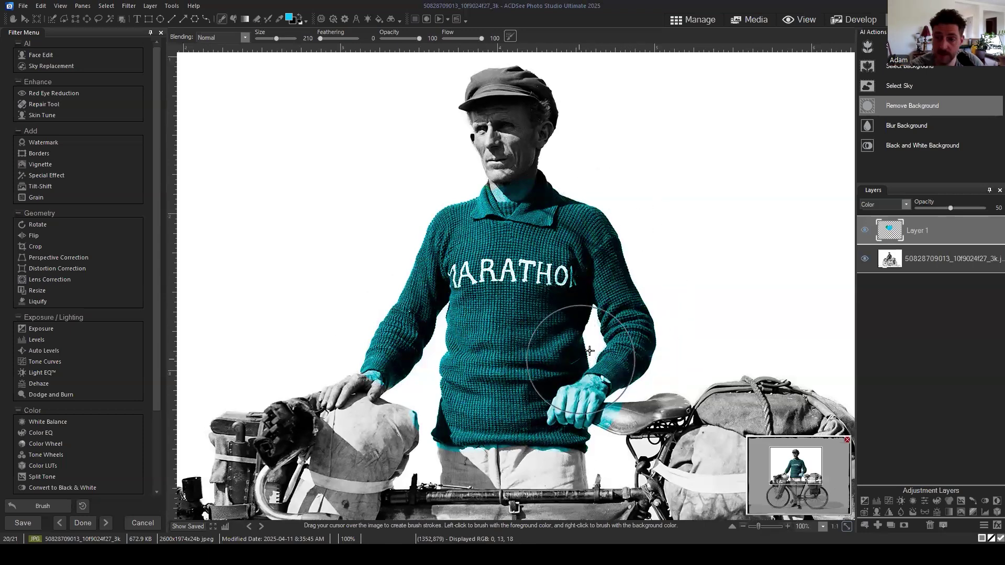
pyautogui.scroll(-2, 574, 284)
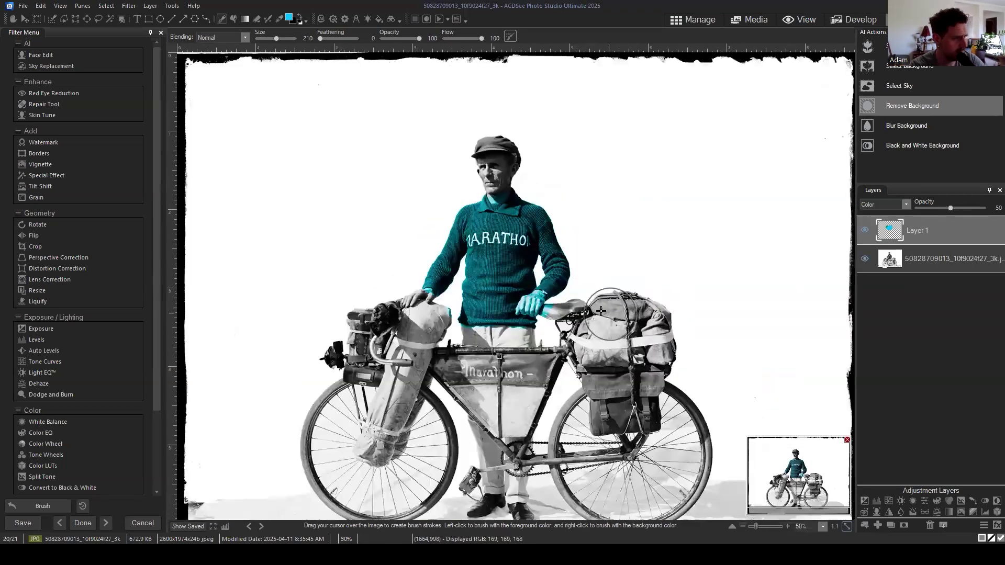
pyautogui.scroll(2, 560, 232)
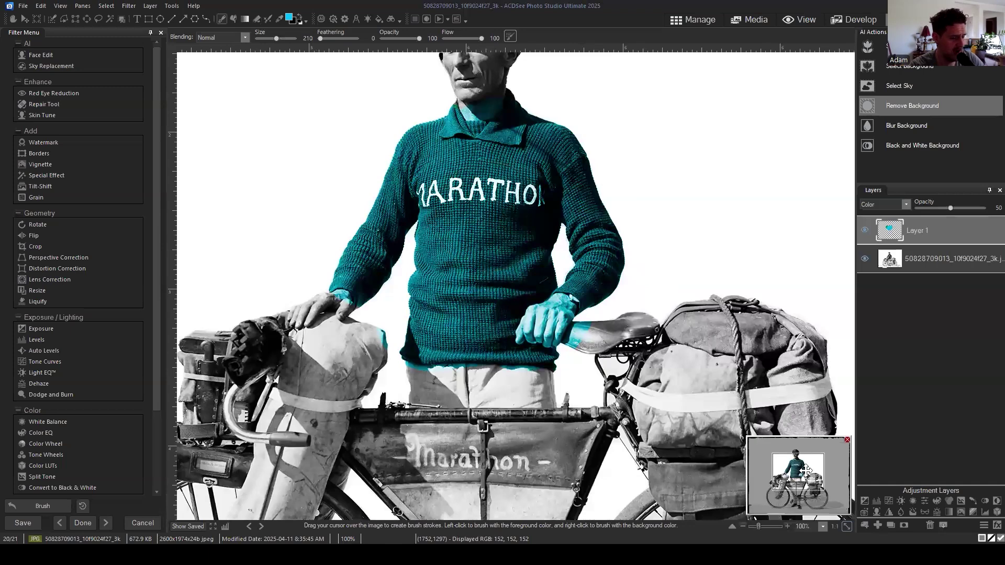
pyautogui.moveTo(806, 471)
pyautogui.mouseDown()
pyautogui.moveTo(799, 456)
pyautogui.moveTo(797, 466)
pyautogui.mouseUp()
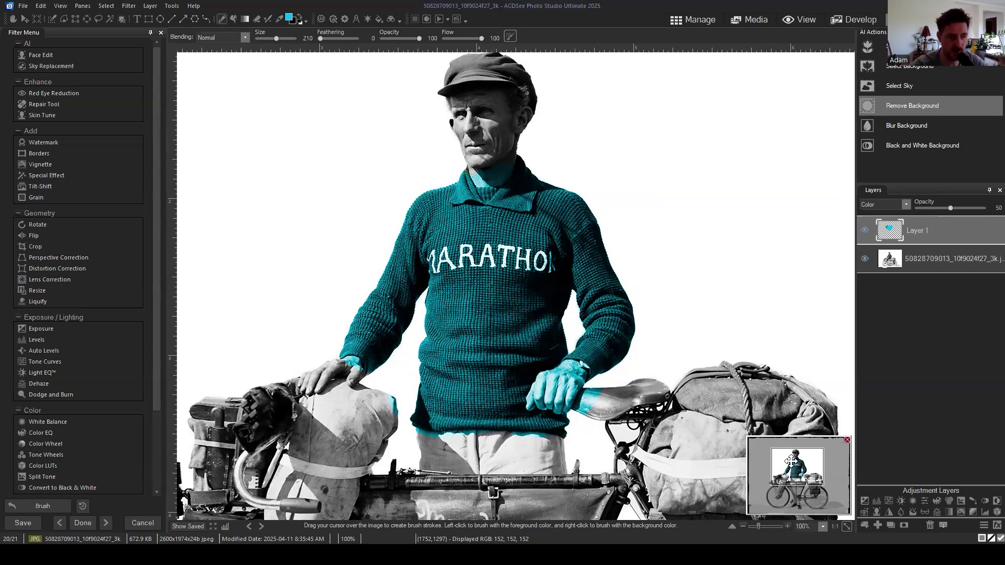
# Erase all the paint over the man from the Color-blended layer with the Eraser at size 408
pyautogui.scroll(-2, 548, 243)
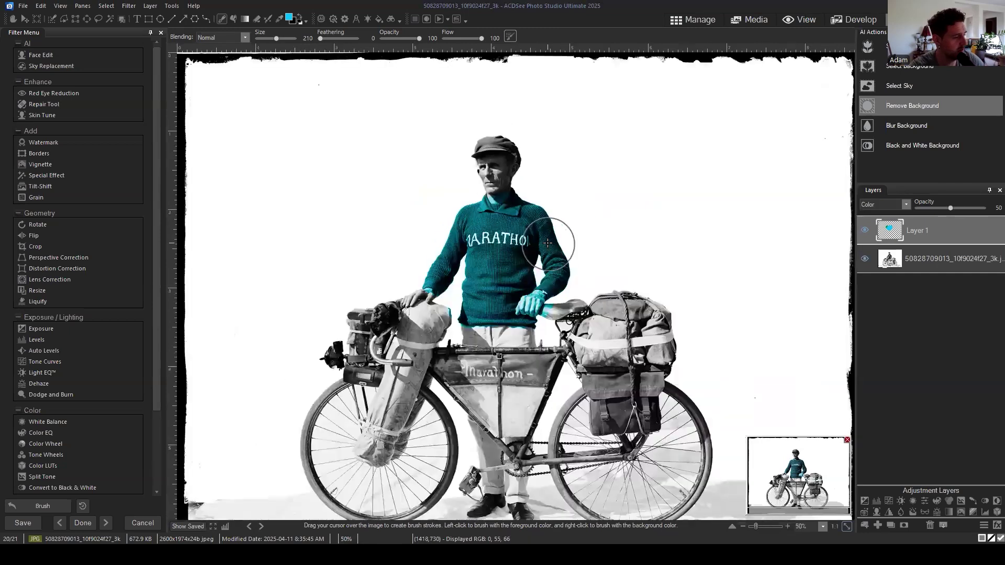
pyautogui.scroll(2, 557, 276)
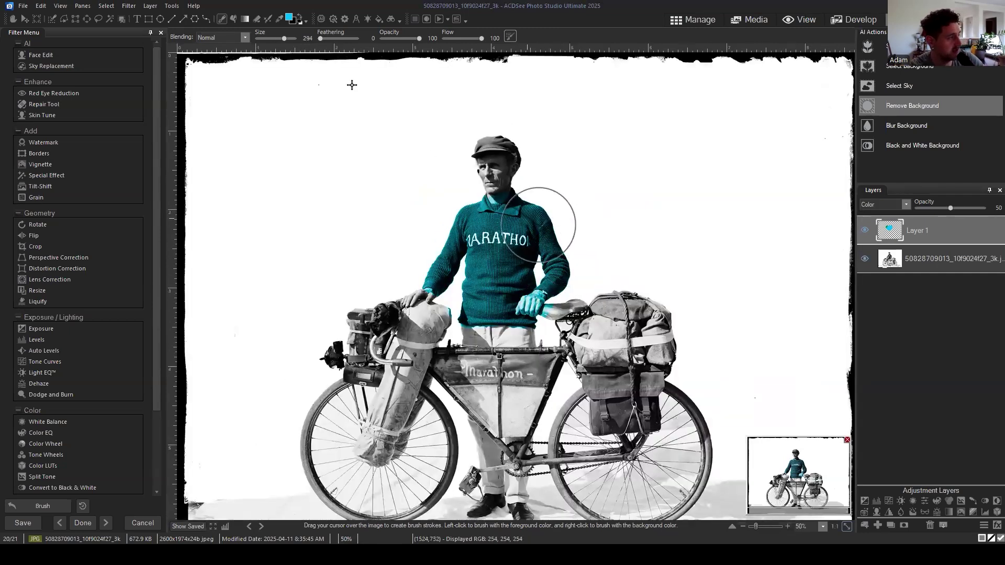
pyautogui.click(256, 19)
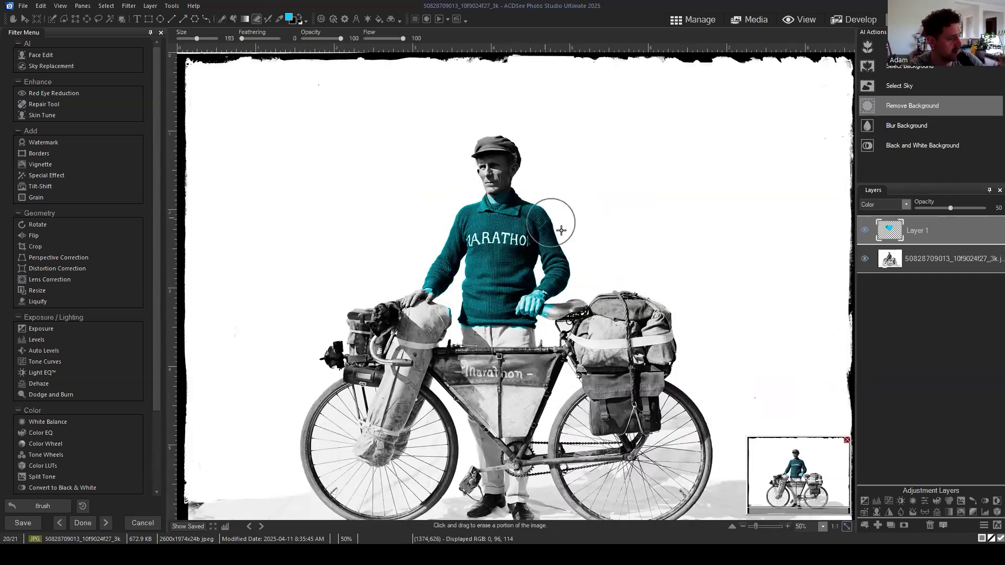
pyautogui.scroll(5, 561, 230)
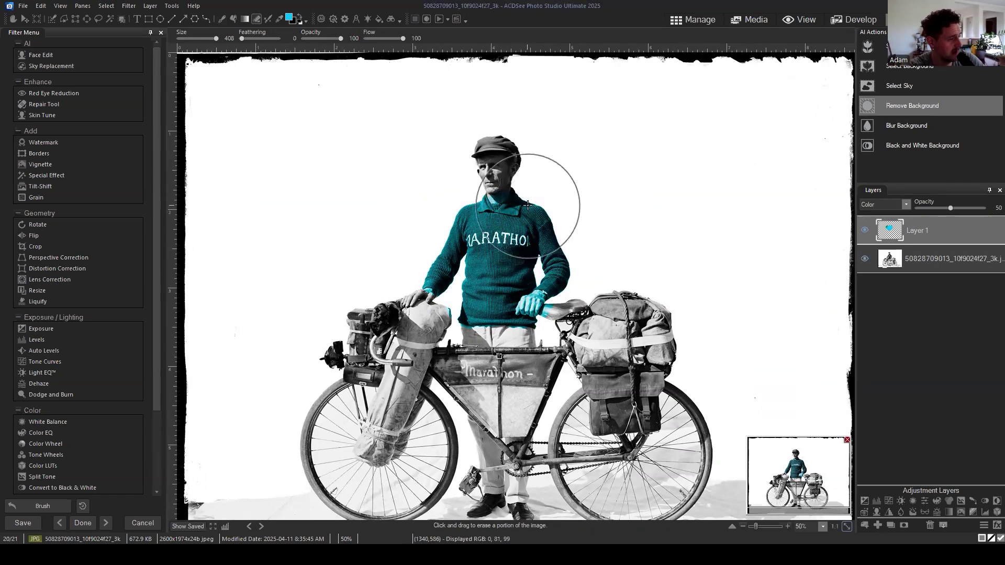
pyautogui.moveTo(528, 205)
pyautogui.mouseDown()
pyautogui.moveTo(439, 175)
pyautogui.moveTo(471, 293)
pyautogui.mouseUp()
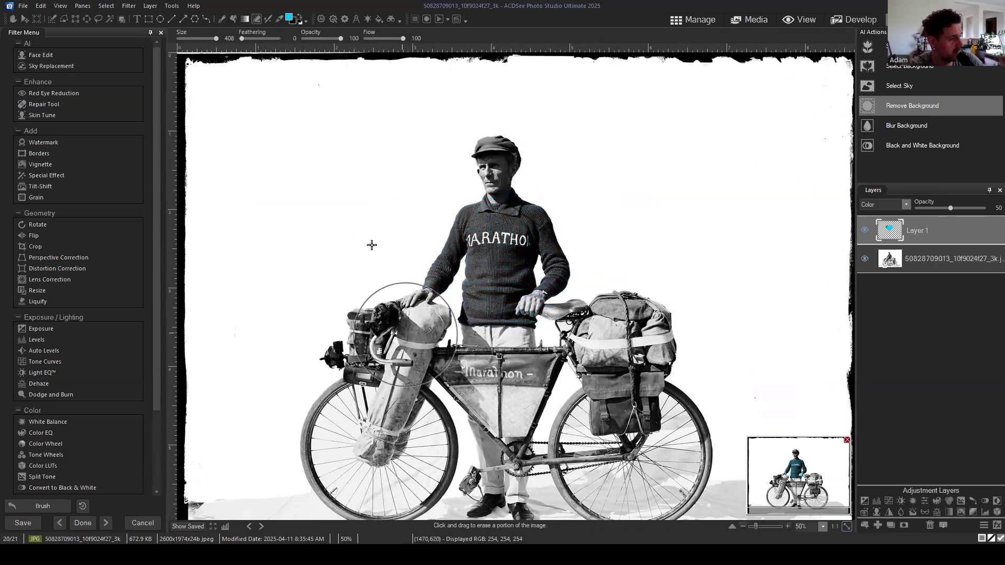
pyautogui.moveTo(921, 238)
pyautogui.mouseDown()
pyautogui.moveTo(924, 226)
pyautogui.moveTo(924, 238)
pyautogui.mouseUp()
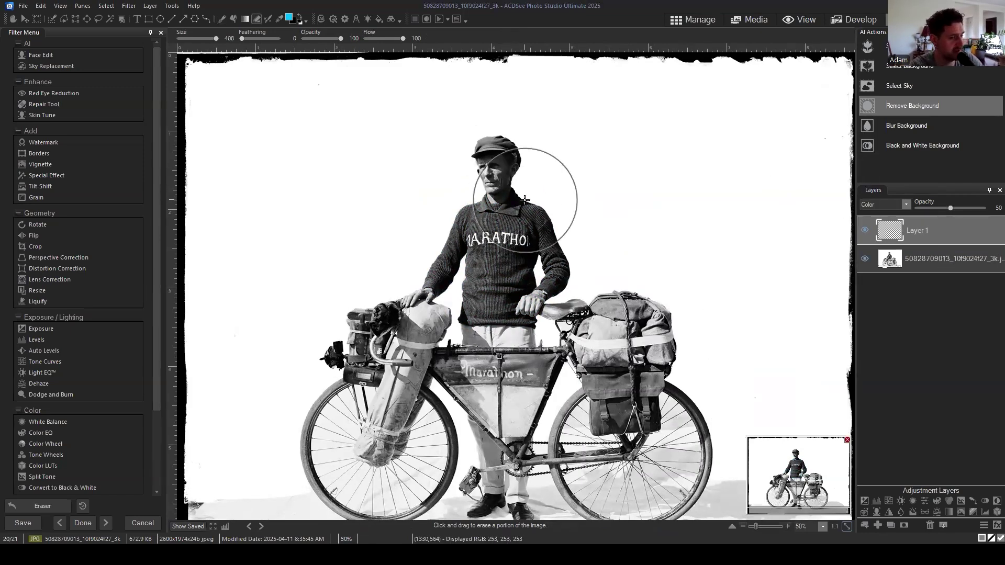
# Set the foreground color to a medium green and select the Fill tool
pyautogui.scroll(1, 531, 181)
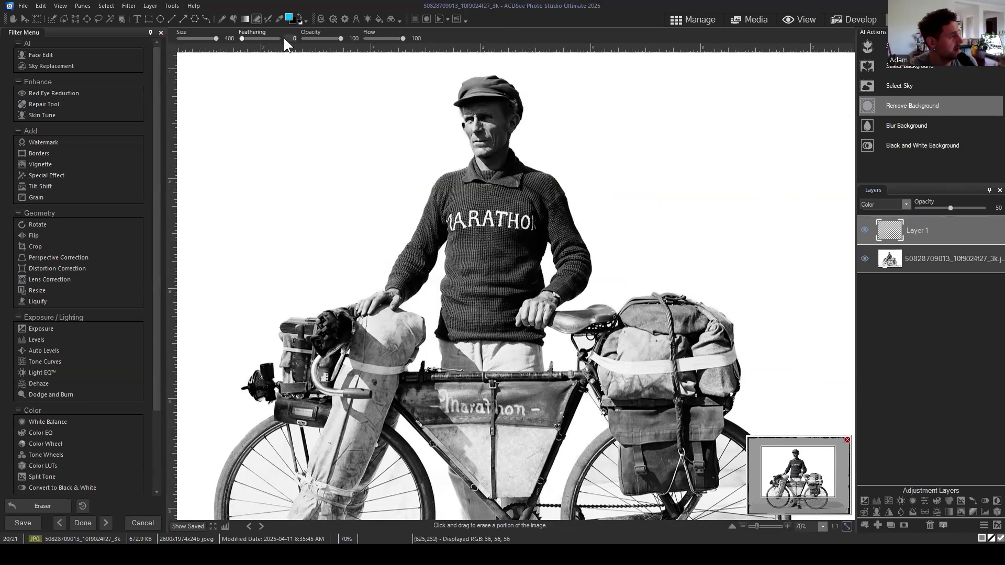
pyautogui.click(289, 19)
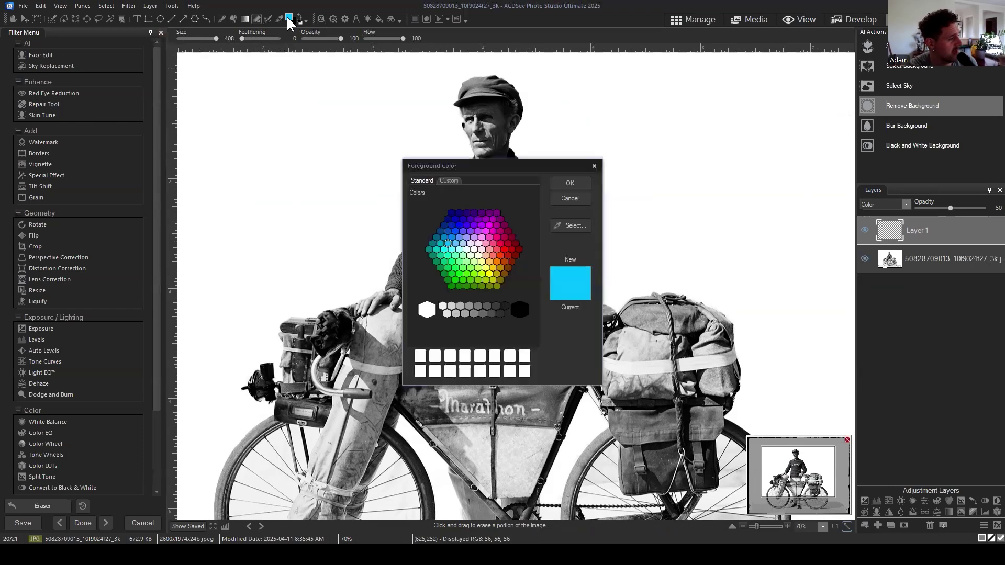
pyautogui.click(437, 262)
pyautogui.click(573, 183)
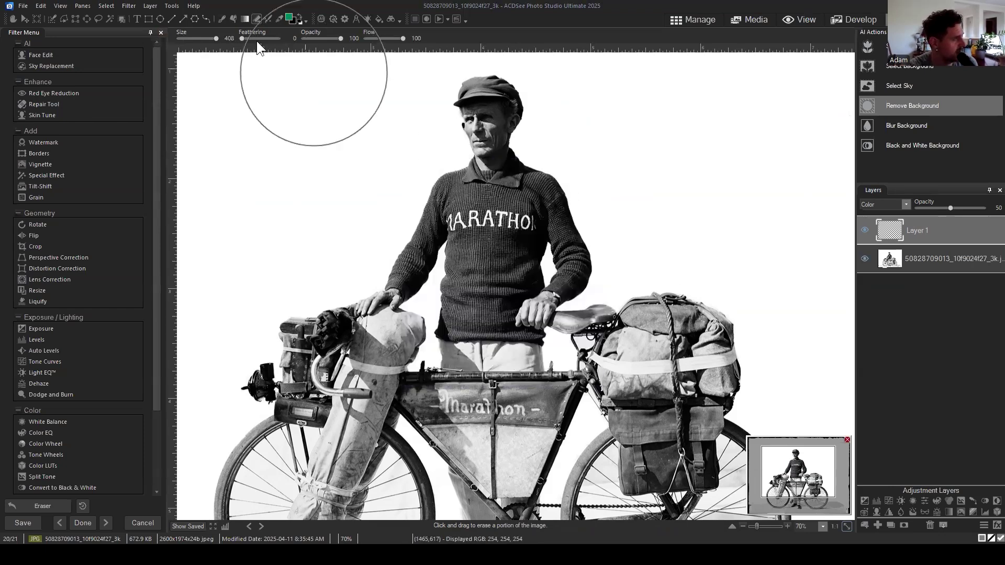
pyautogui.click(233, 16)
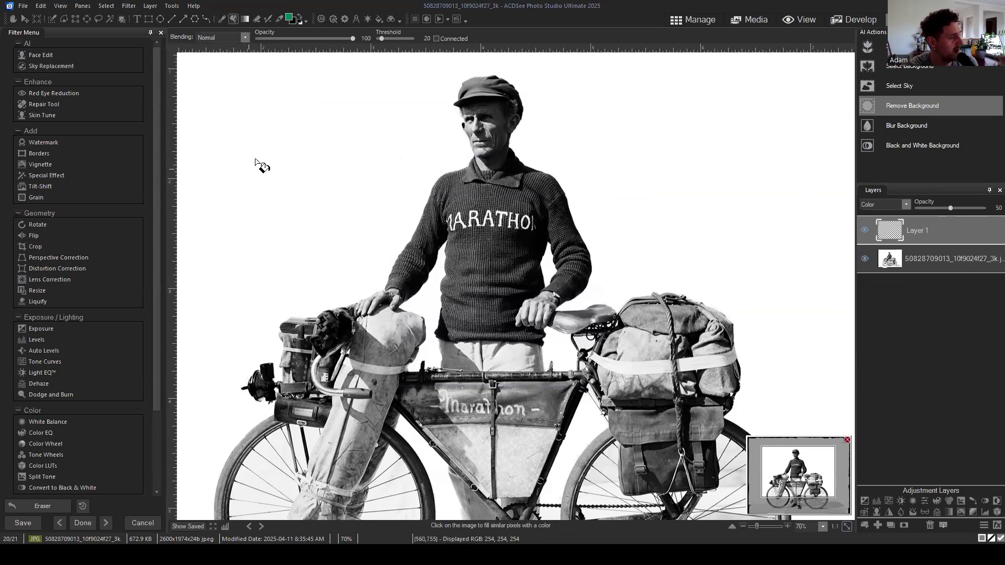
pyautogui.click(289, 20)
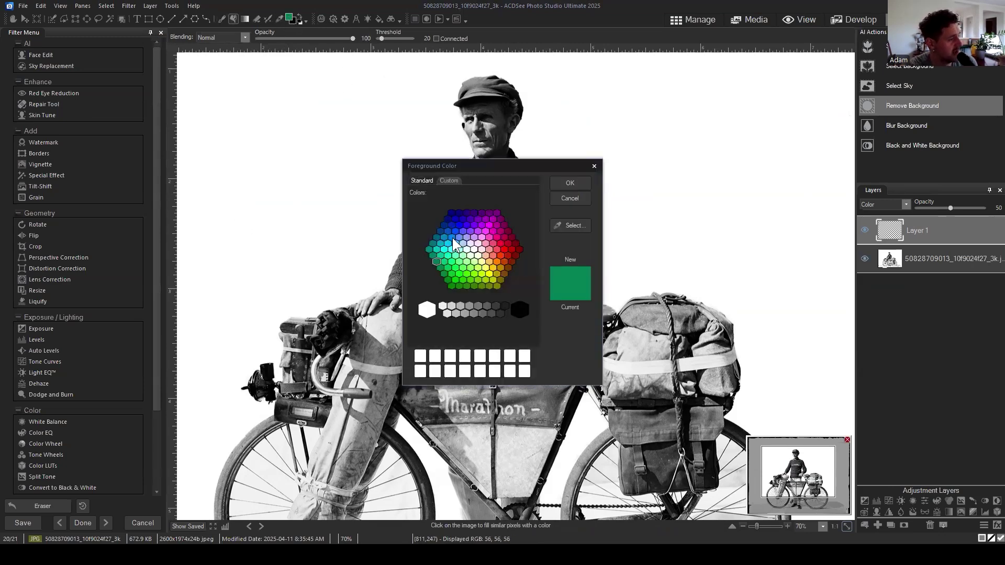
pyautogui.click(579, 195)
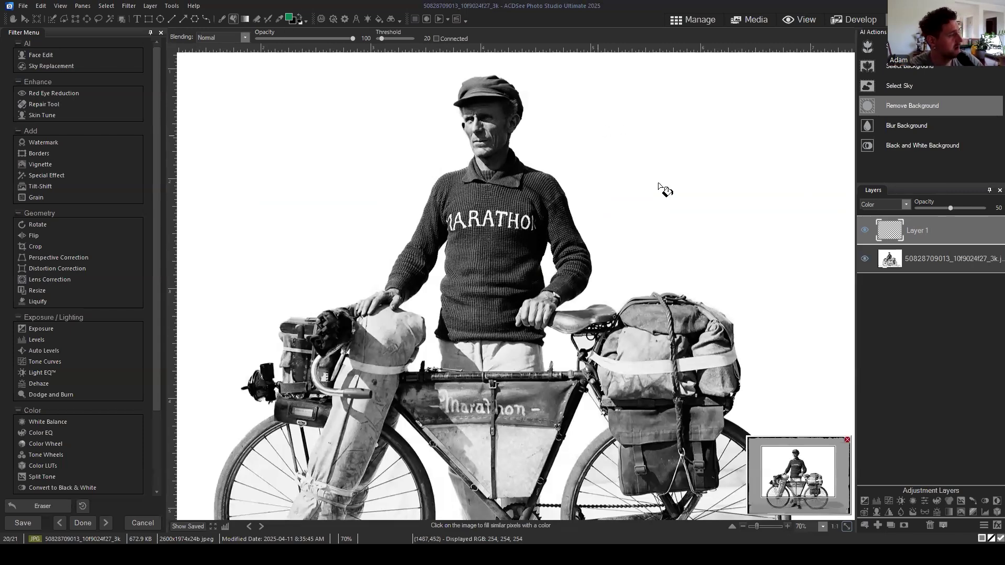
pyautogui.scroll(-2, 666, 186)
pyautogui.scroll(-2, 652, 204)
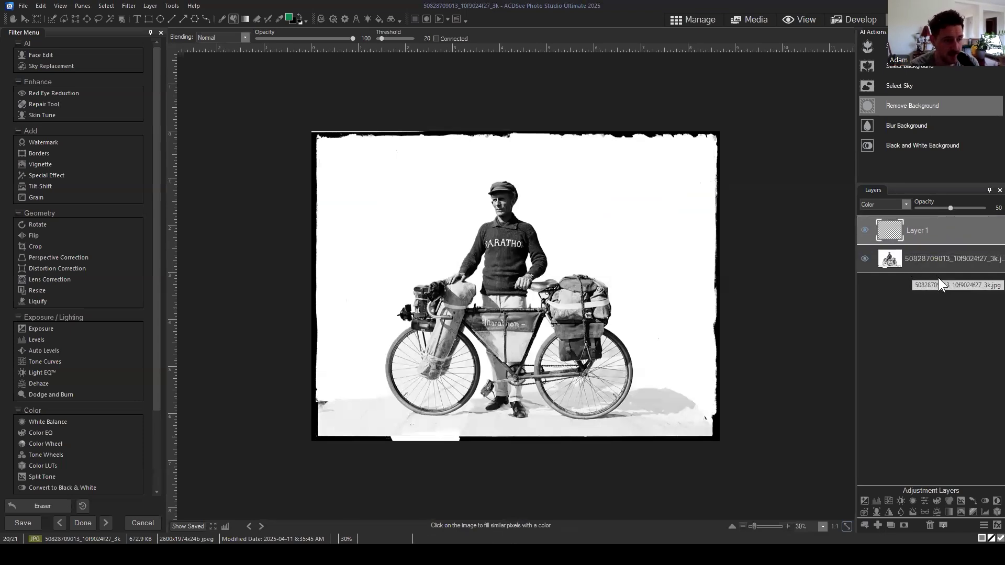
pyautogui.click(944, 260)
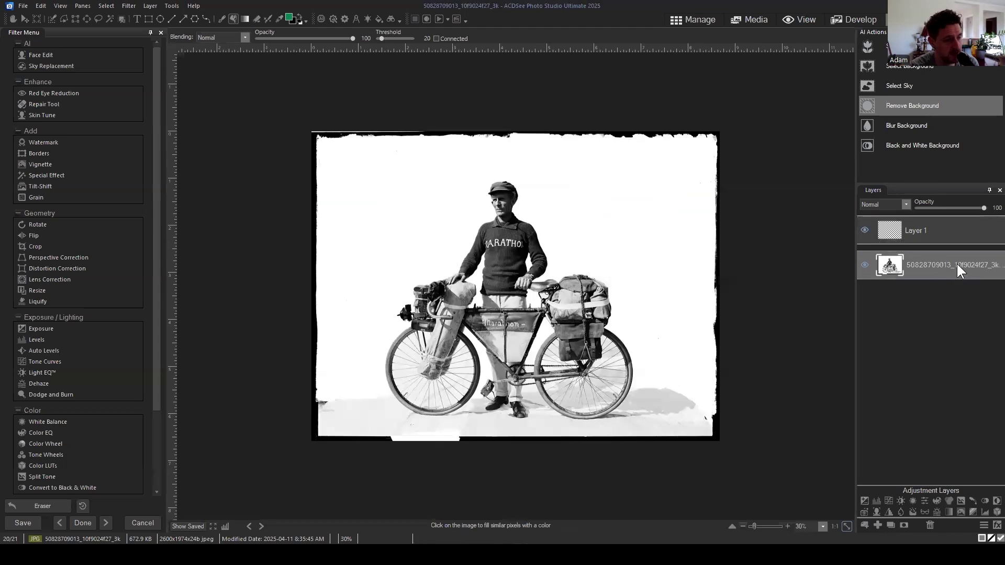
pyautogui.moveTo(960, 256); pyautogui.dragTo(945, 230)
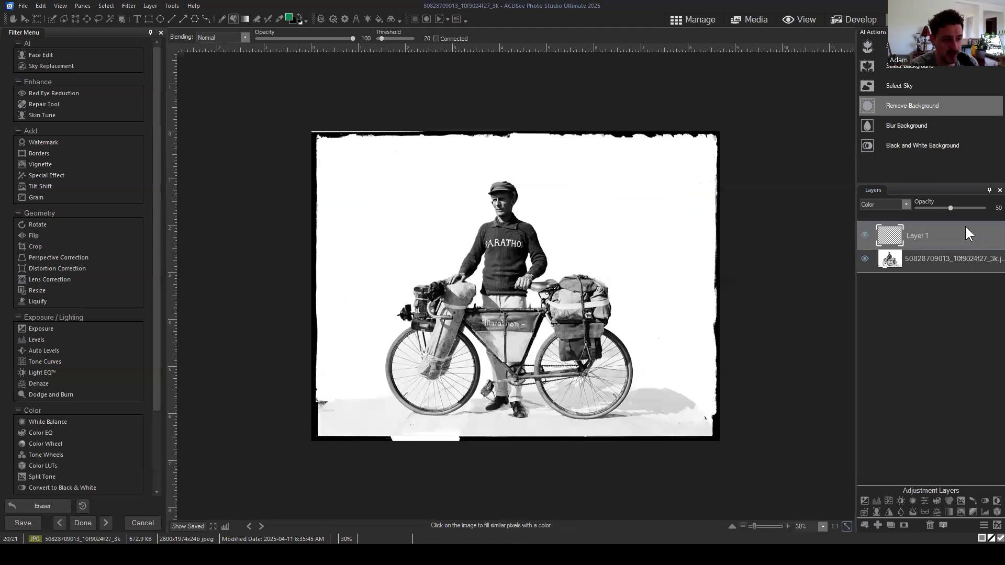
# Rename the empty paint layer above the photo as Shirt
pyautogui.click(957, 228)
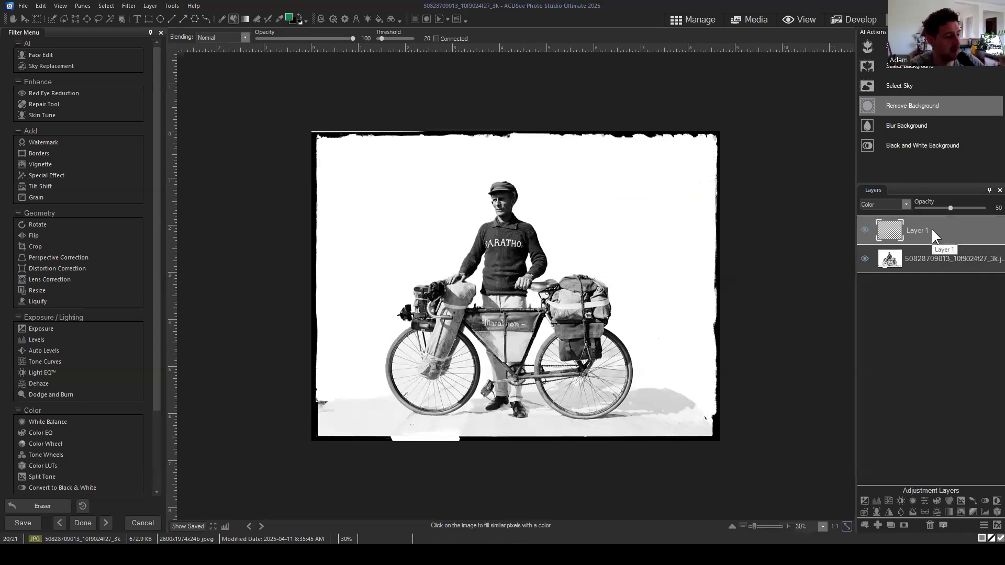
pyautogui.rightClick(933, 230)
pyautogui.press('Escape')
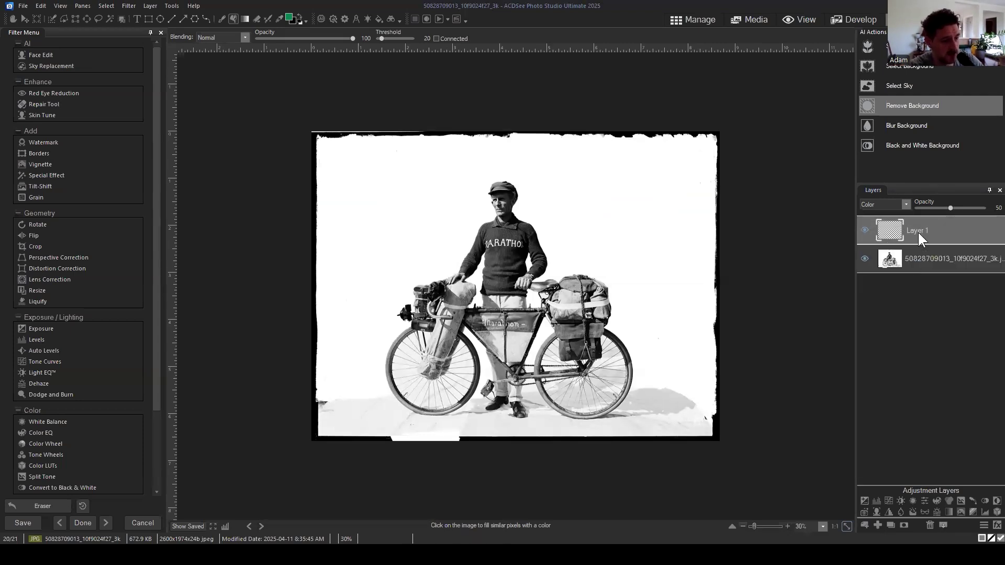
pyautogui.doubleClick(918, 231)
pyautogui.write('Shirt')
pyautogui.press('Return')
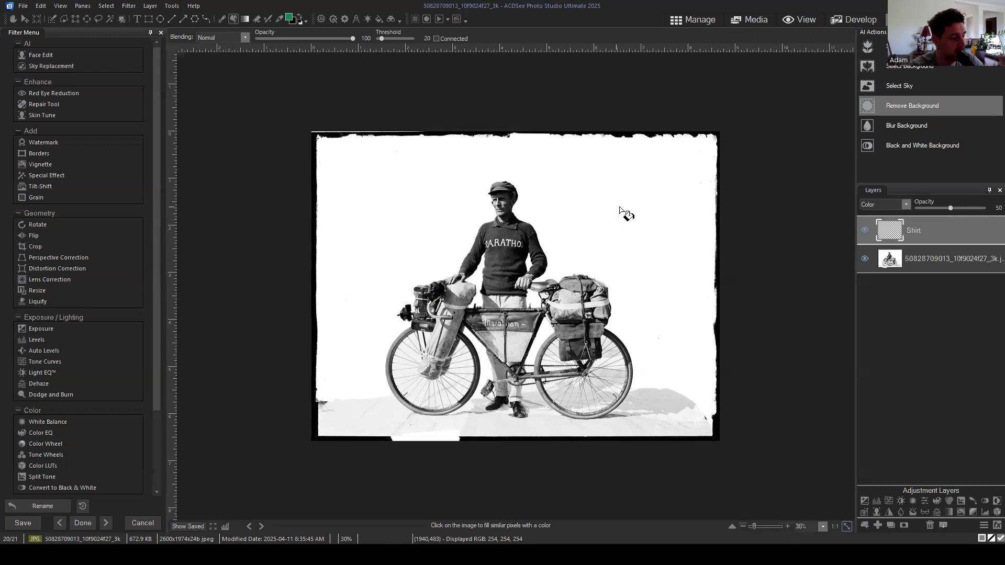
# Rename the empty Shirt layer as Sweater
pyautogui.rightClick(940, 230)
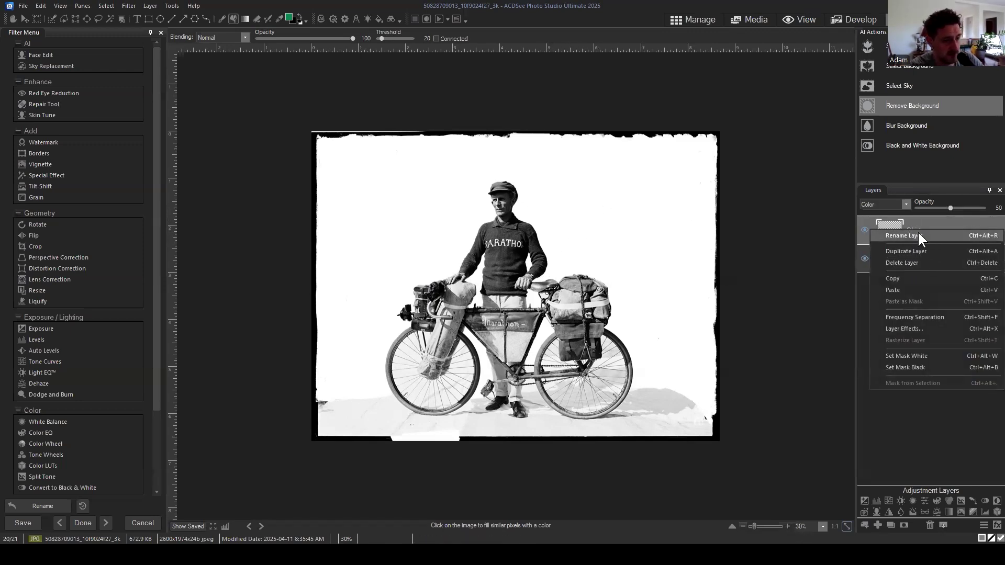
pyautogui.click(918, 234)
pyautogui.write('Sweater')
pyautogui.press('Return')
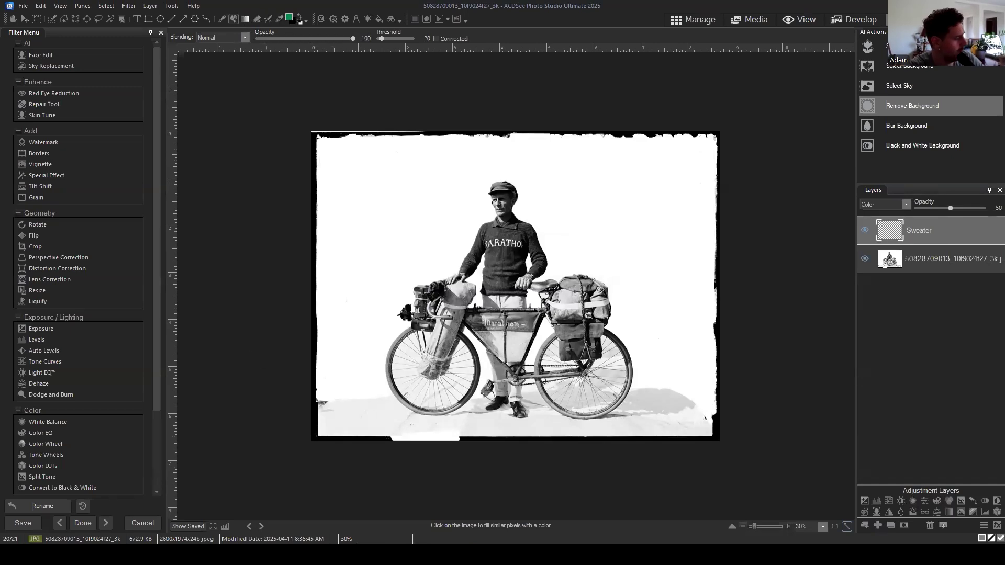
pyautogui.press('super')
pyautogui.write('mouse')
pyautogui.press('Return')
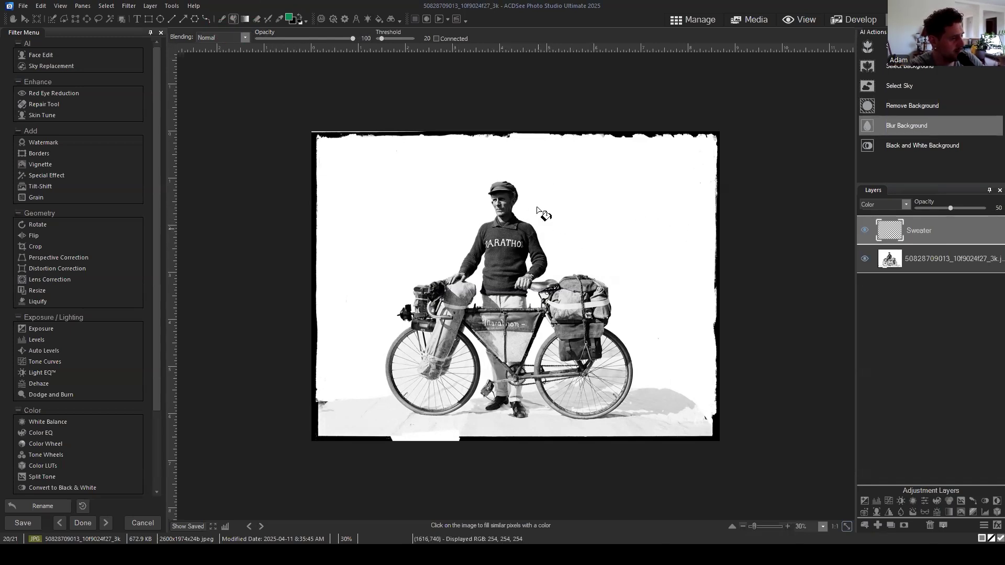
# Fill the Sweater layer with the green foreground color and compare its Normal and Color blend modes
pyautogui.click(585, 225)
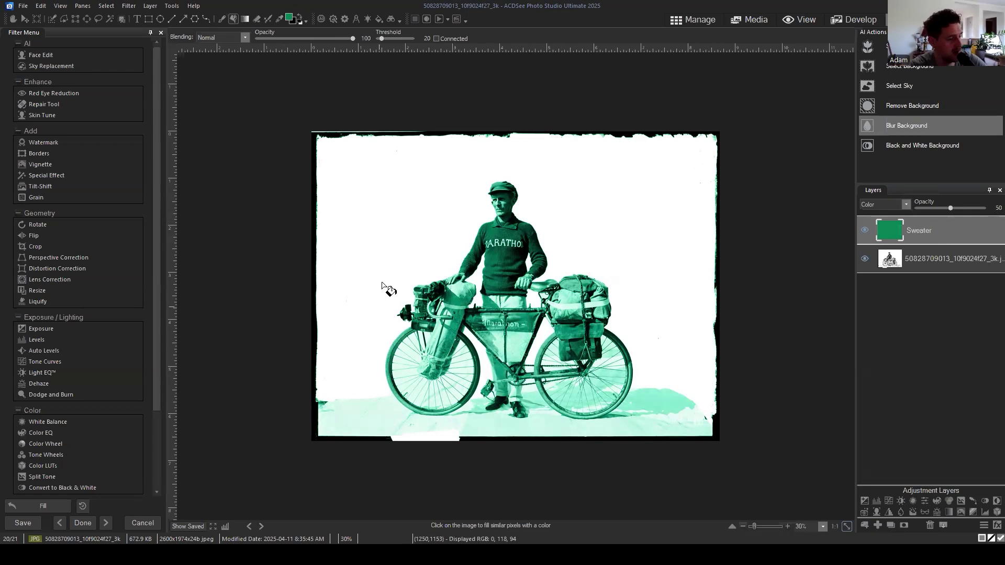
pyautogui.click(904, 204)
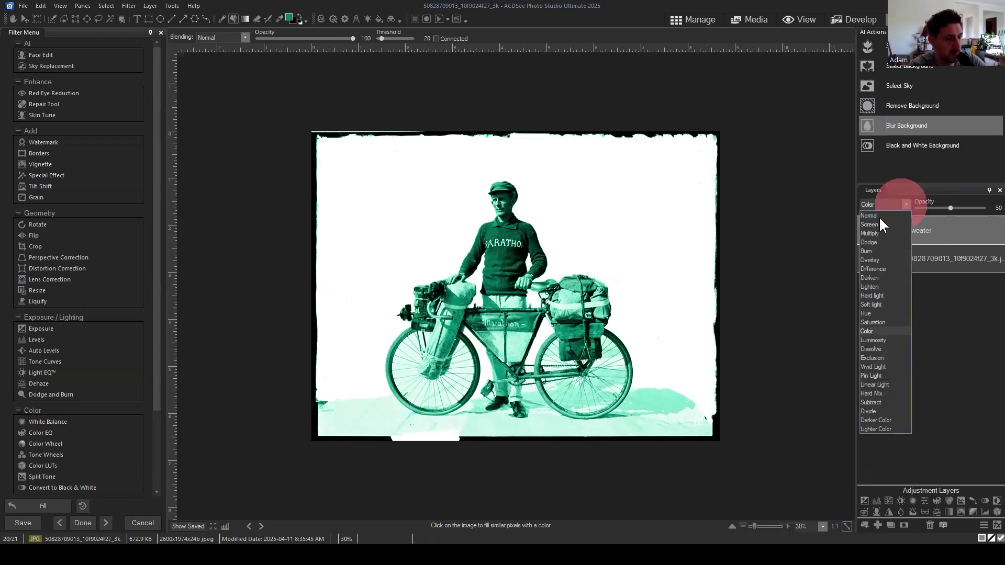
pyautogui.click(875, 215)
pyautogui.click(962, 226)
pyautogui.moveTo(960, 218); pyautogui.dragTo(947, 231)
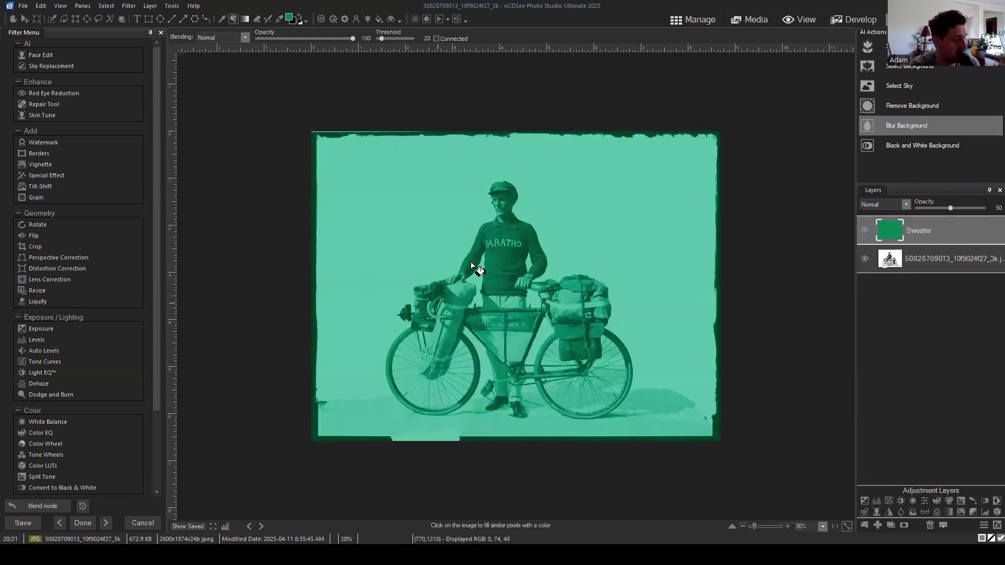
pyautogui.click(952, 229)
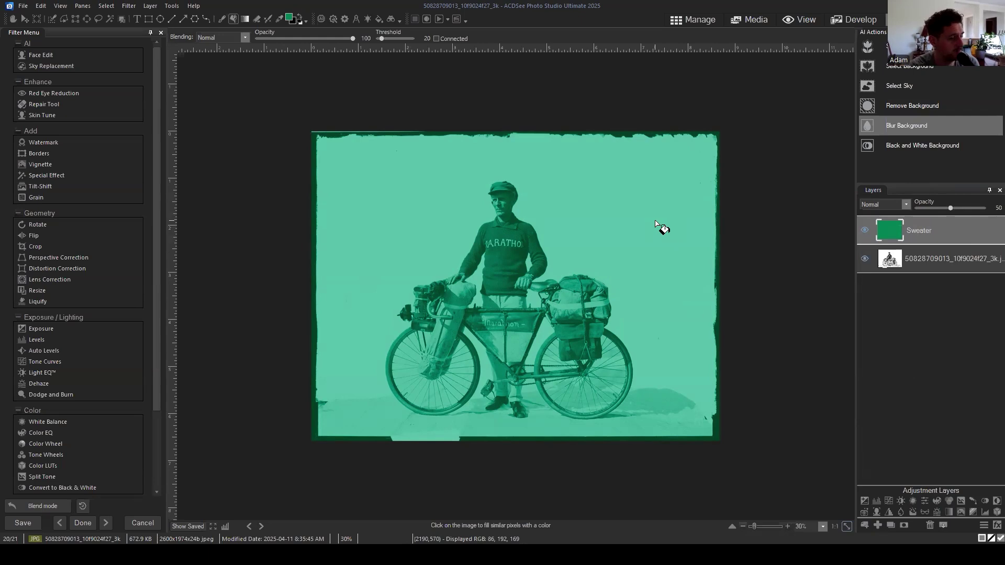
pyautogui.click(906, 204)
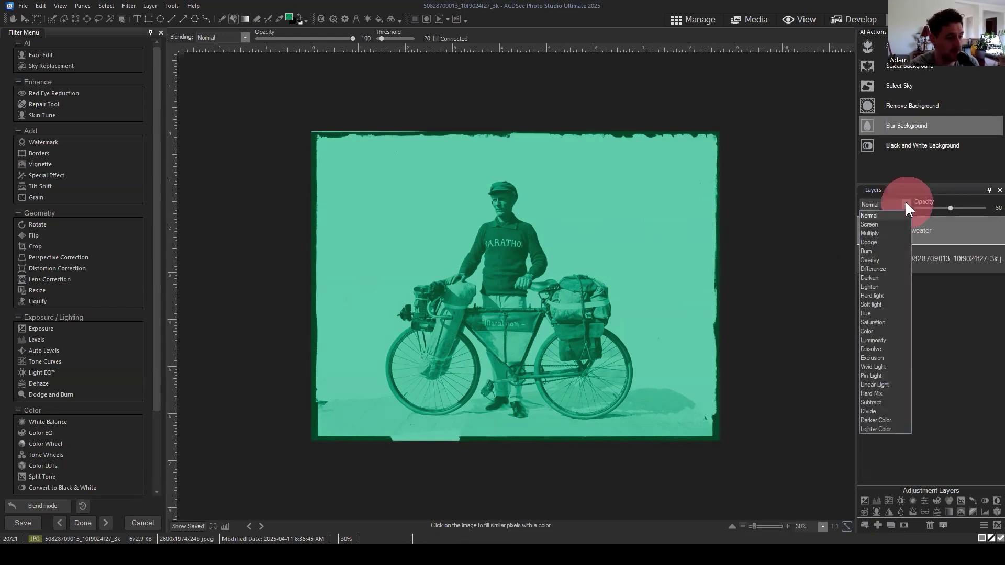
pyautogui.click(872, 334)
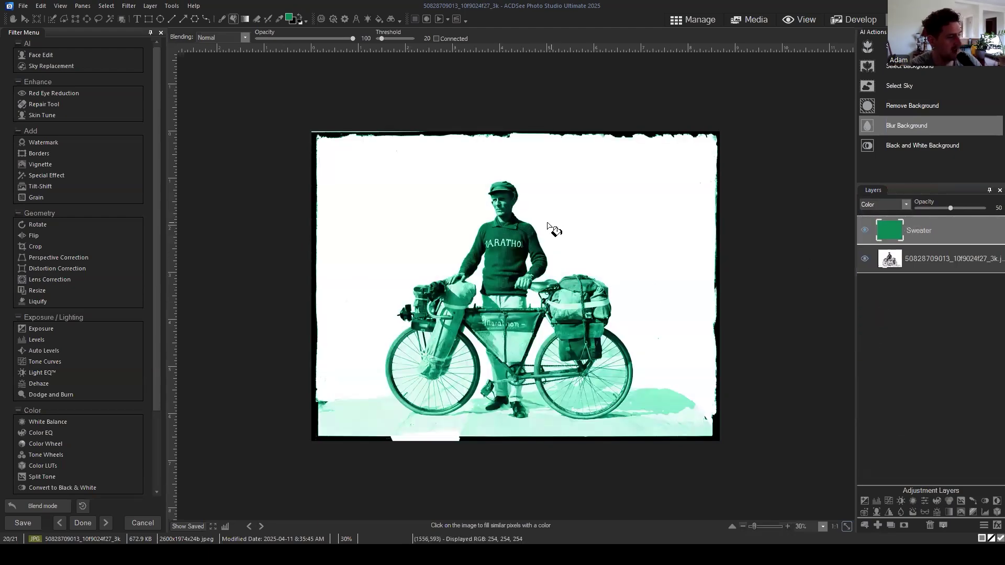
# Pick a less bluish green as the foreground color and refill the Sweater layer with it
pyautogui.scroll(3, 579, 225)
pyautogui.scroll(1, 550, 239)
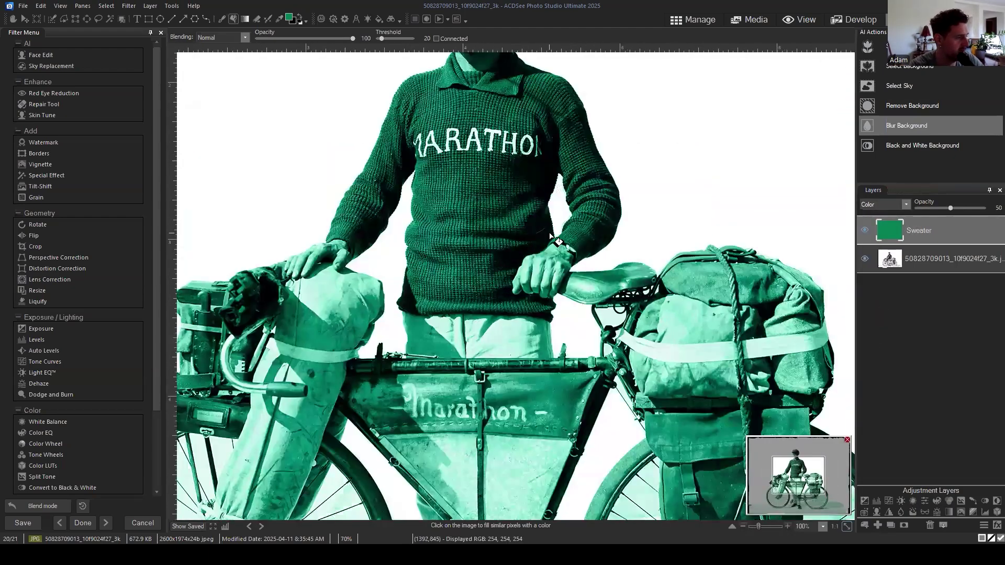
pyautogui.moveTo(799, 486); pyautogui.dragTo(806, 476)
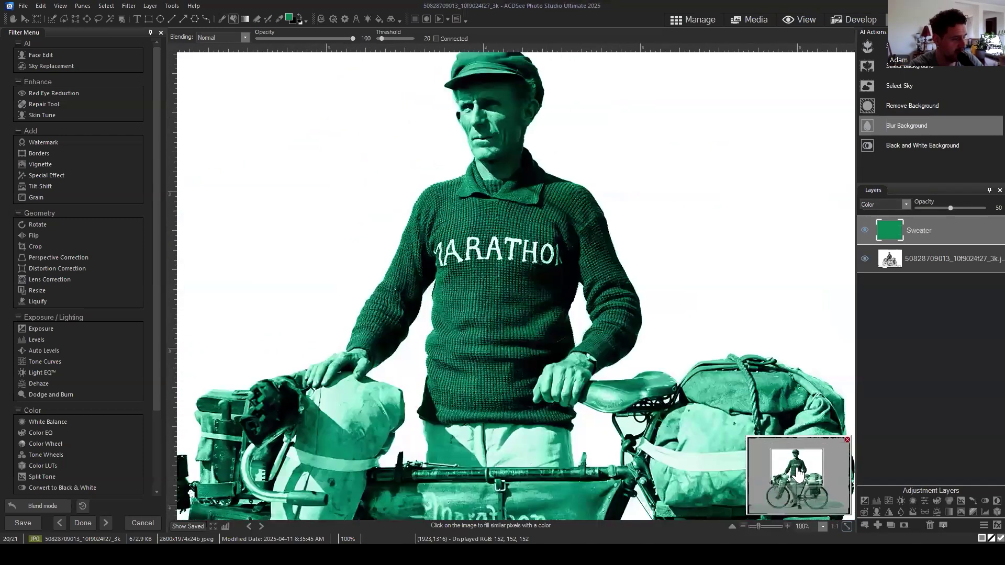
pyautogui.click(289, 18)
pyautogui.click(439, 269)
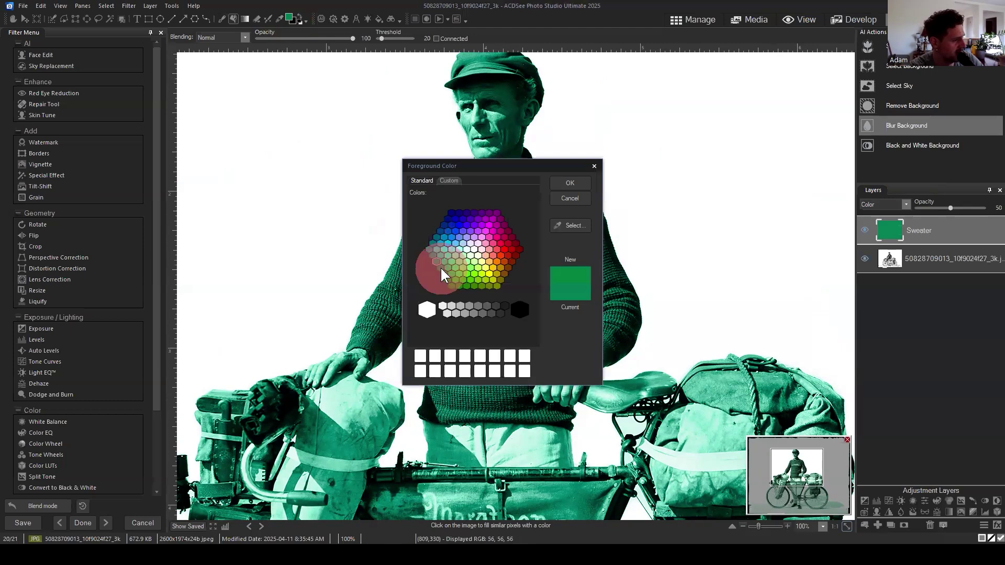
pyautogui.click(569, 183)
pyautogui.click(585, 254)
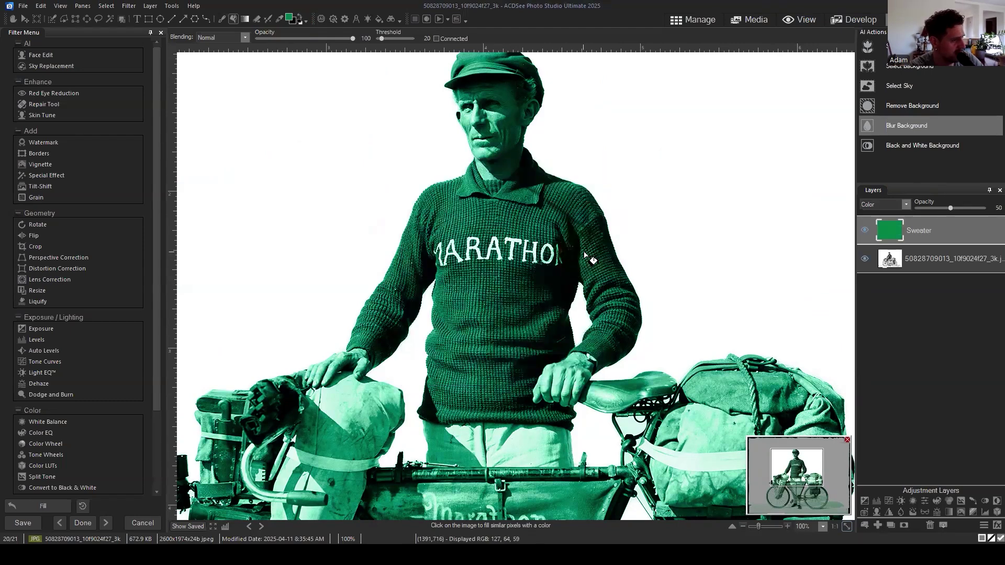
pyautogui.scroll(-1, 643, 217)
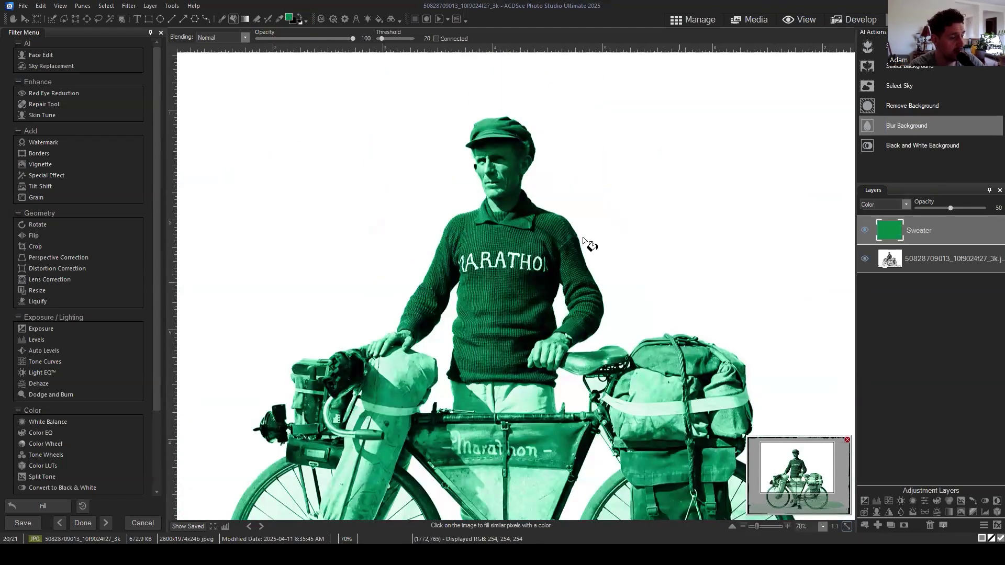
pyautogui.moveTo(944, 220)
pyautogui.mouseDown()
pyautogui.moveTo(940, 239)
pyautogui.moveTo(934, 230)
pyautogui.mouseUp()
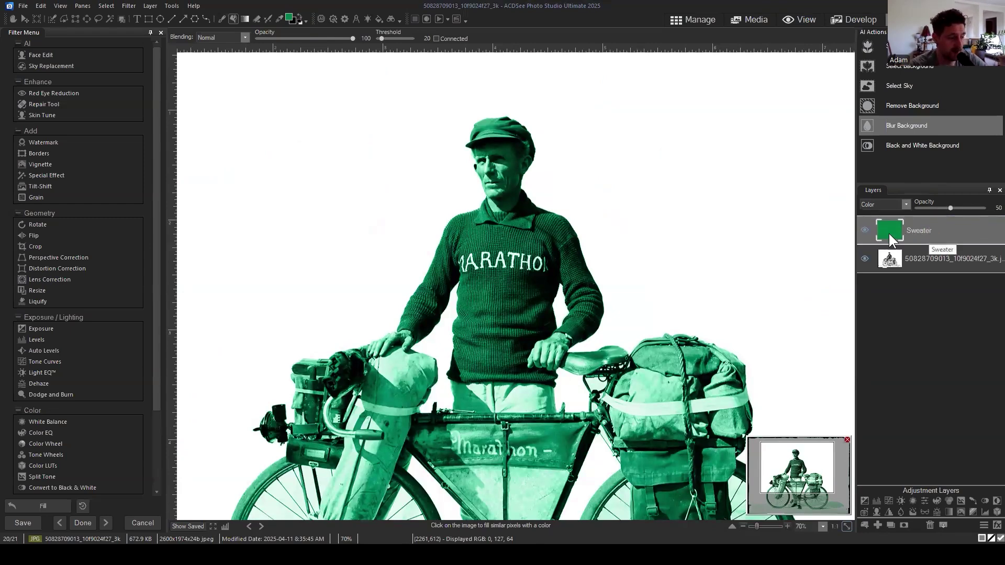
pyautogui.scroll(-1, 661, 241)
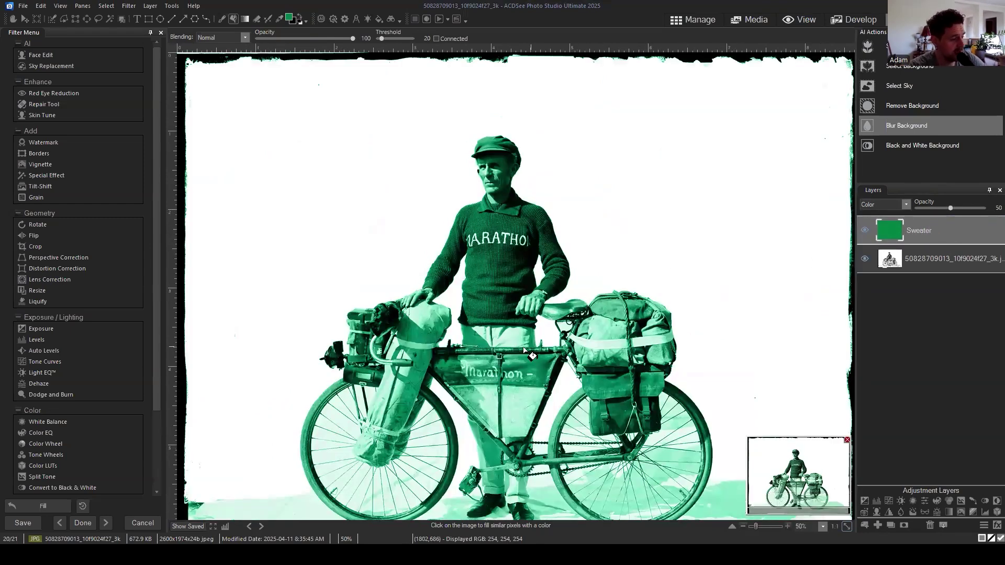
pyautogui.moveTo(948, 233); pyautogui.dragTo(917, 234)
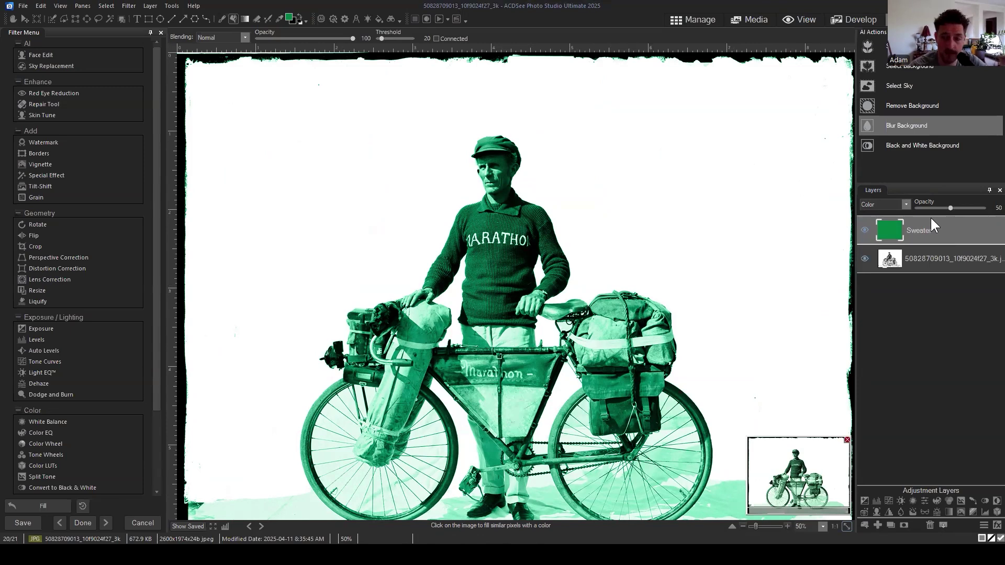
pyautogui.moveTo(809, 484); pyautogui.dragTo(738, 445)
pyautogui.scroll(-2, 649, 209)
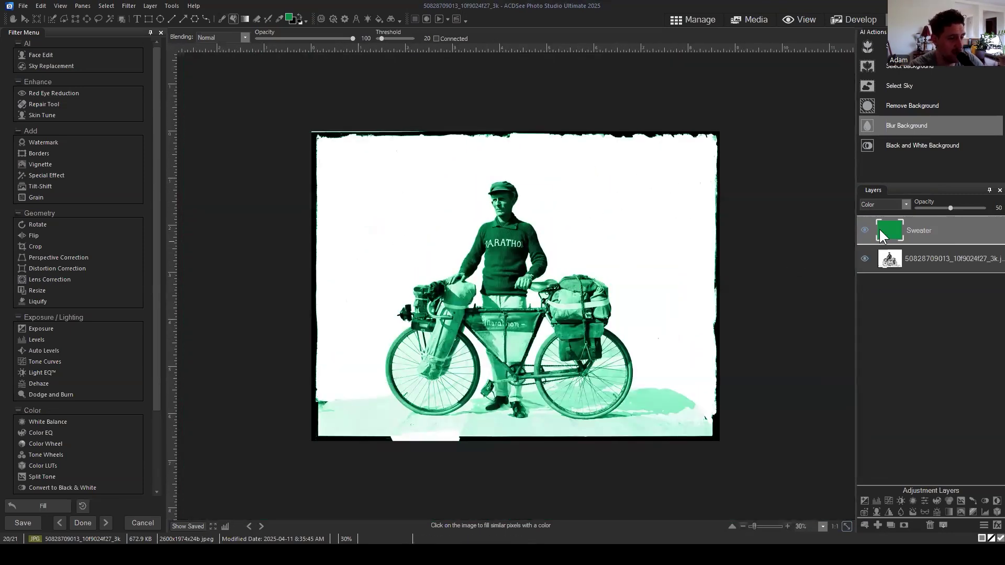
# Change the Sweater layer's blend mode to Normal
pyautogui.click(905, 204)
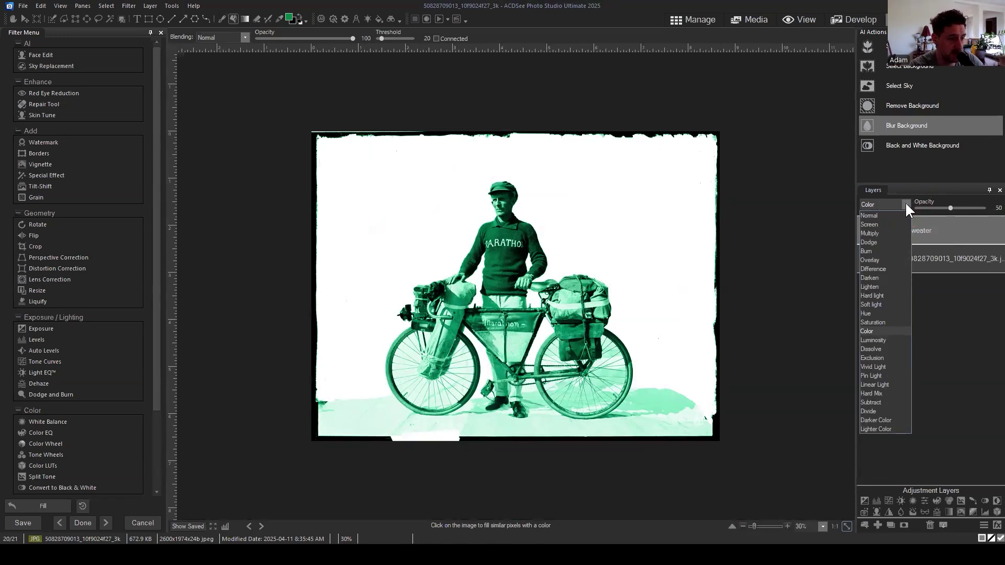
pyautogui.click(869, 214)
pyautogui.scroll(2, 600, 202)
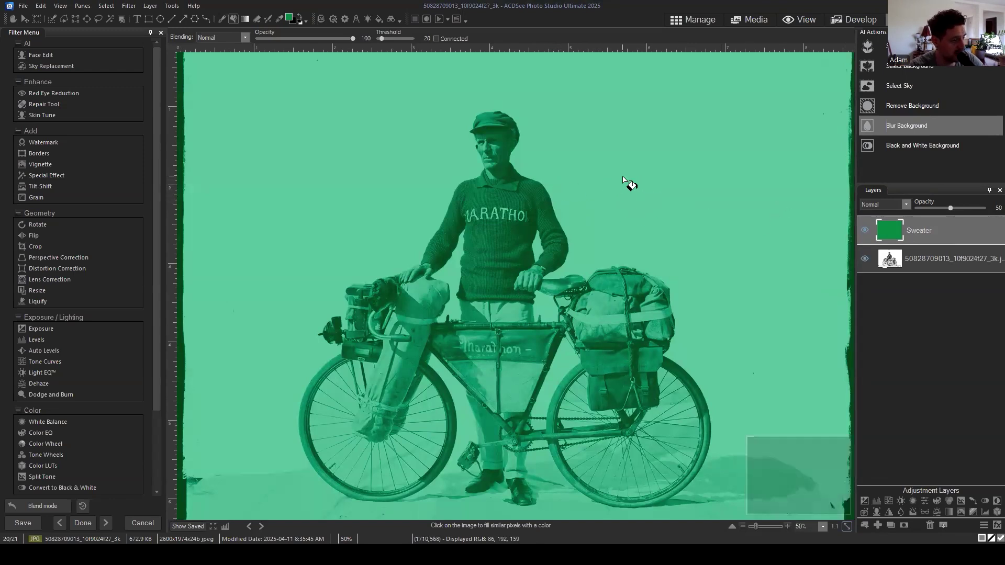
pyautogui.scroll(-2, 631, 189)
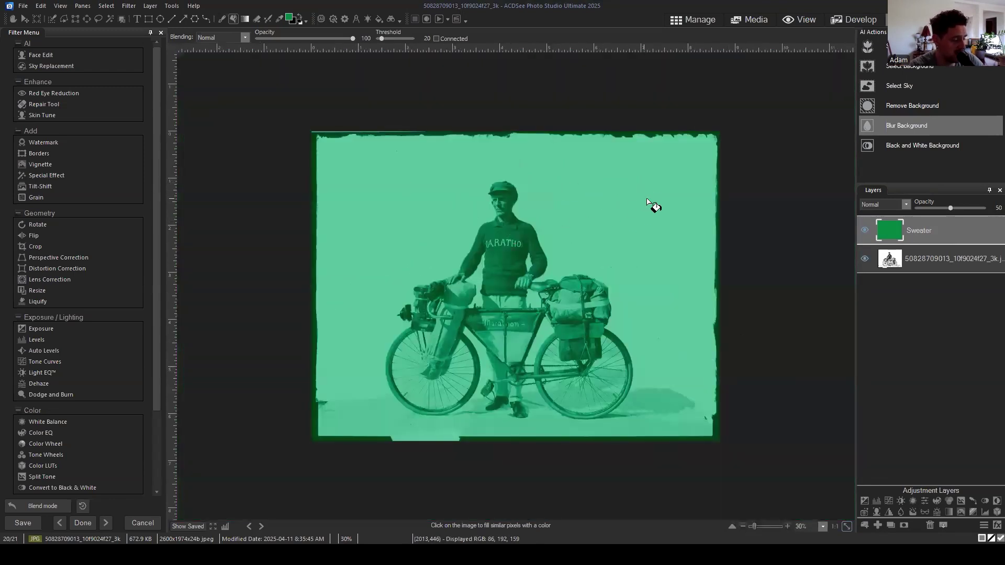
pyautogui.moveTo(927, 237); pyautogui.dragTo(924, 228)
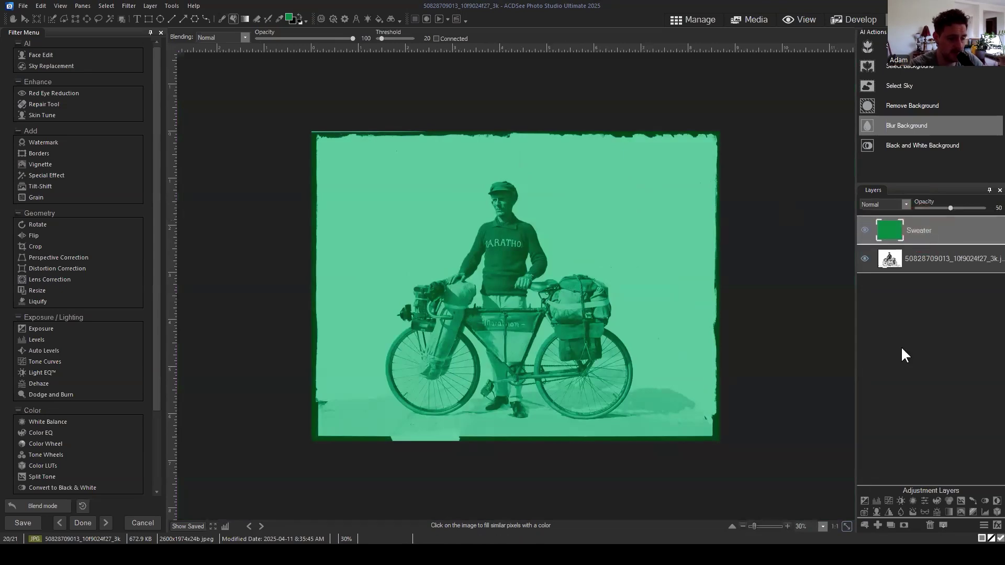
# Add a white layer mask to the Sweater layer and select the mask
pyautogui.click(903, 525)
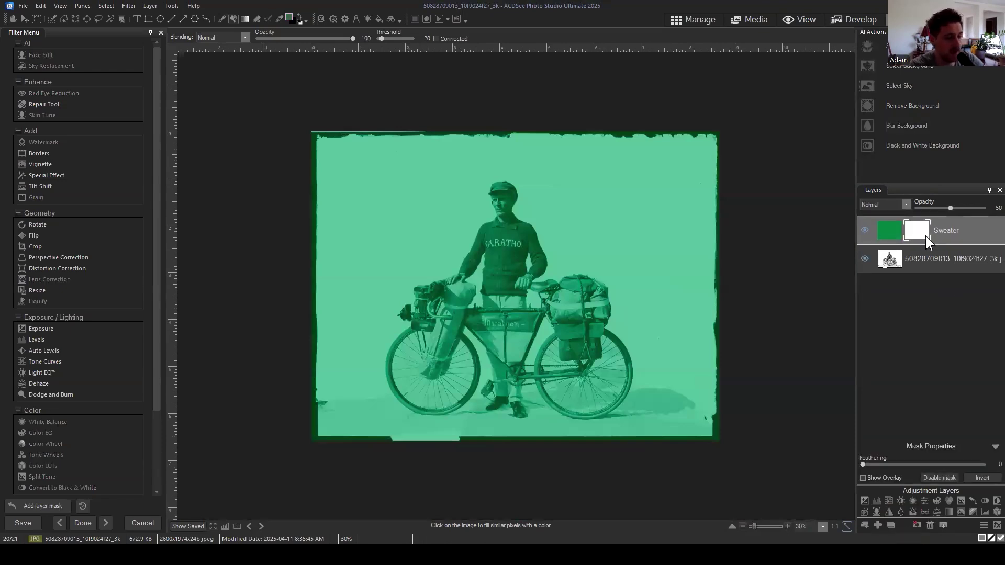
pyautogui.click(951, 229)
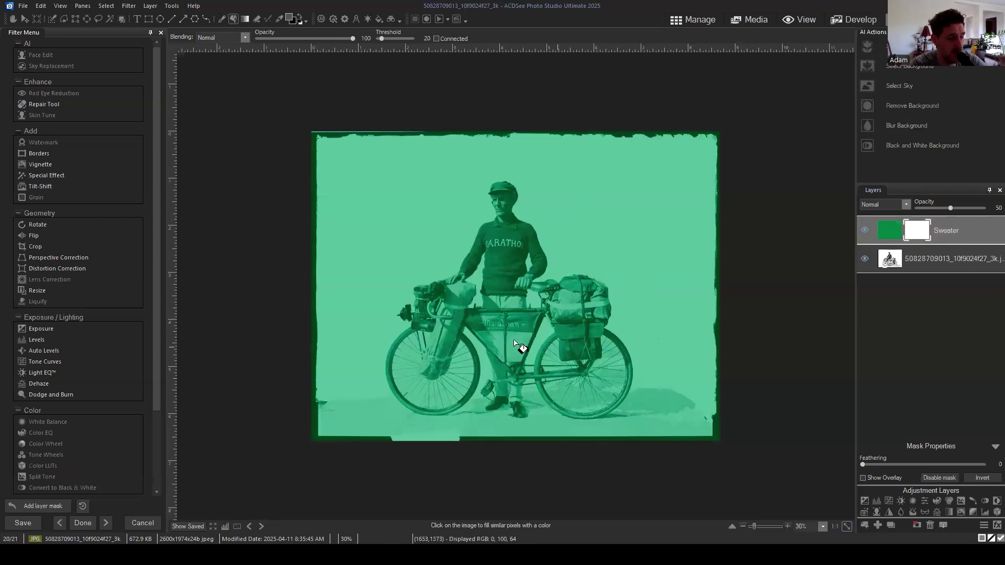
pyautogui.click(916, 231)
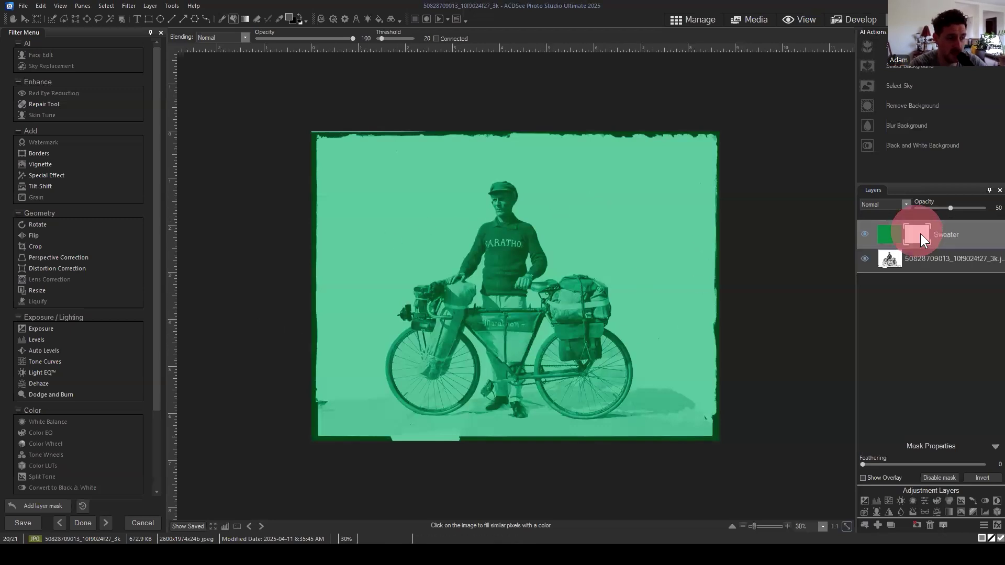
# Invert the Sweater layer's mask to black and invert it back to white
pyautogui.click(982, 478)
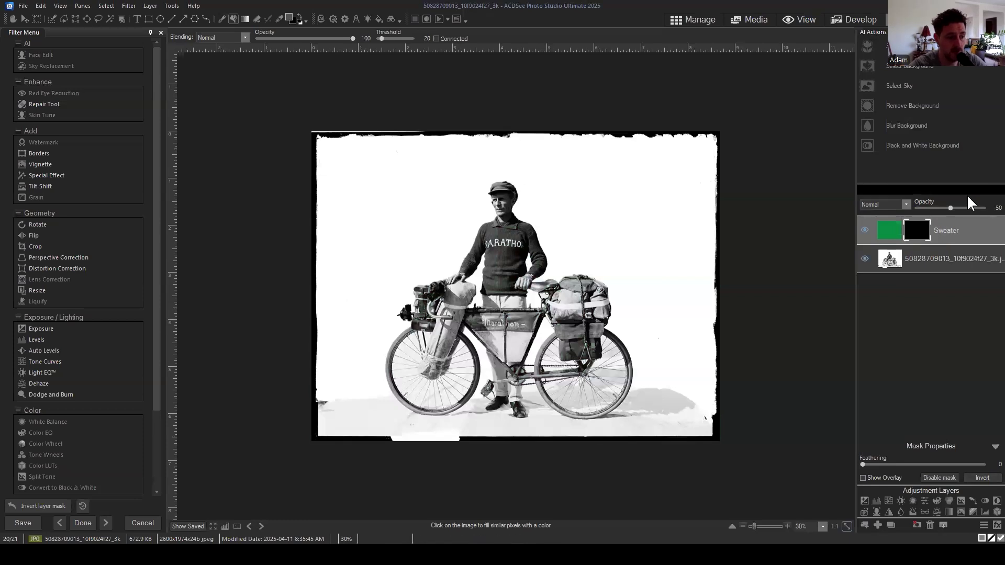
pyautogui.rightClick(913, 229)
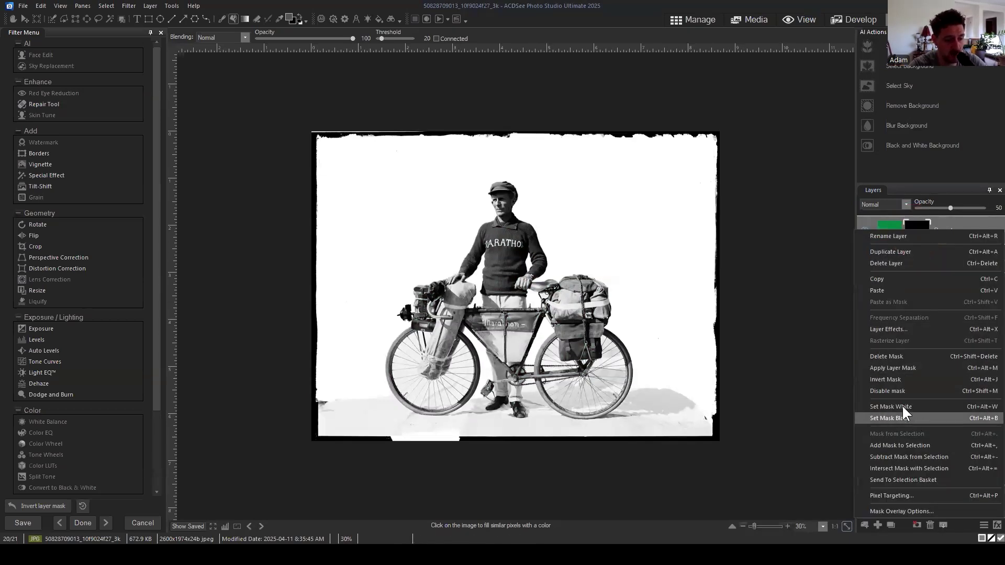
pyautogui.click(982, 218)
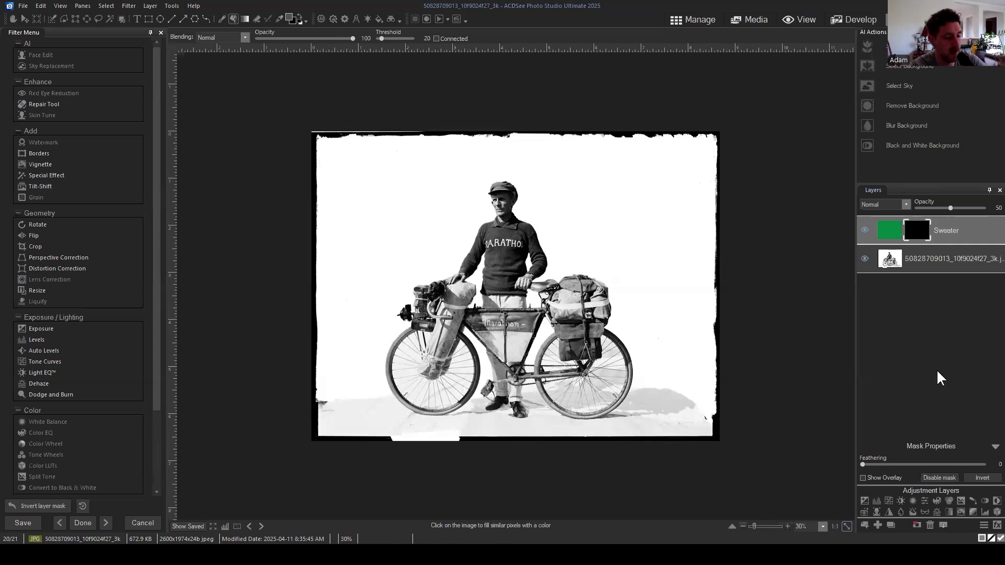
pyautogui.click(984, 478)
pyautogui.moveTo(912, 226); pyautogui.dragTo(930, 223)
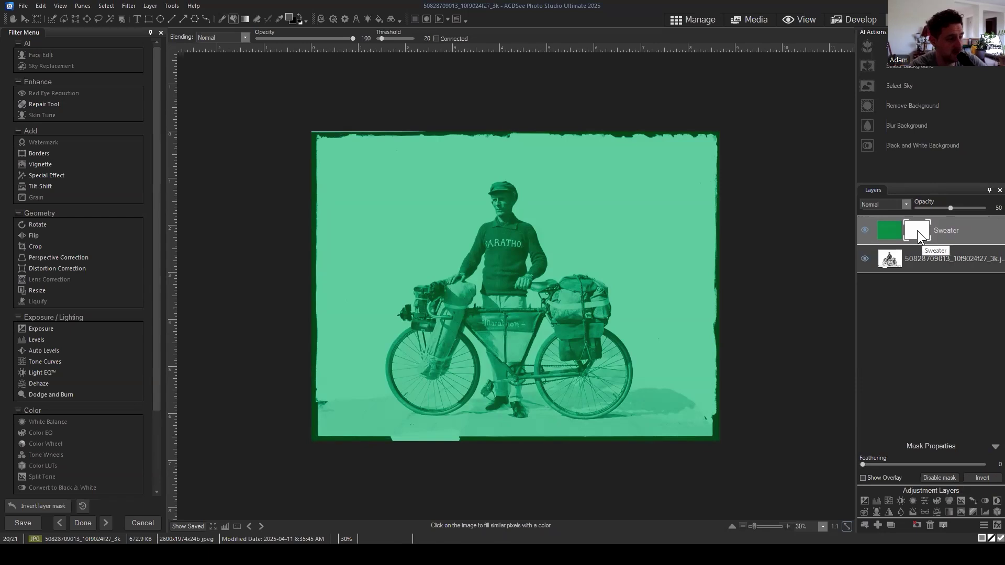
# Set the Sweater layer's mask to black to hide the green fill
pyautogui.rightClick(917, 230)
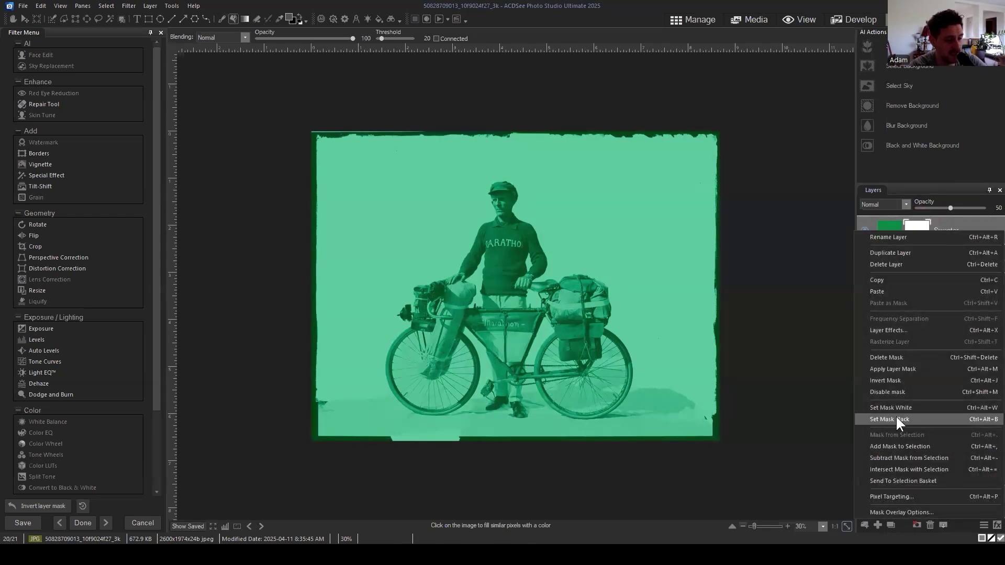
pyautogui.click(897, 419)
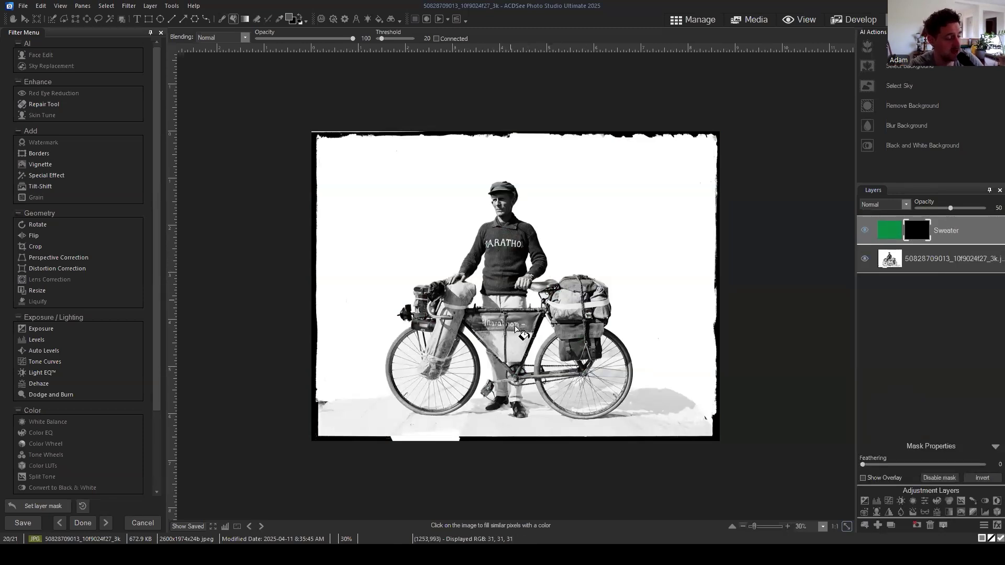
pyautogui.scroll(2, 516, 328)
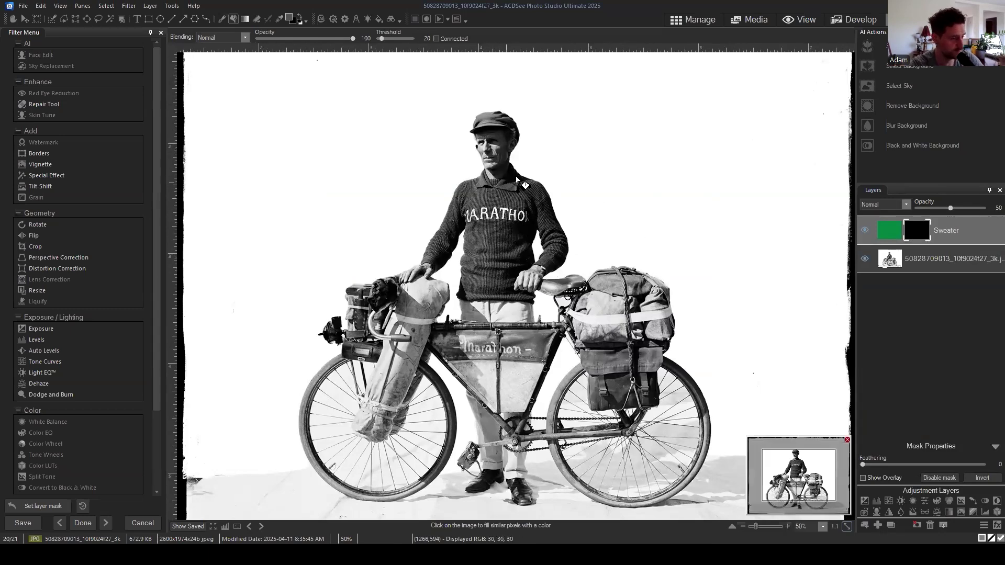
pyautogui.scroll(2, 517, 181)
pyautogui.moveTo(790, 473); pyautogui.dragTo(792, 472)
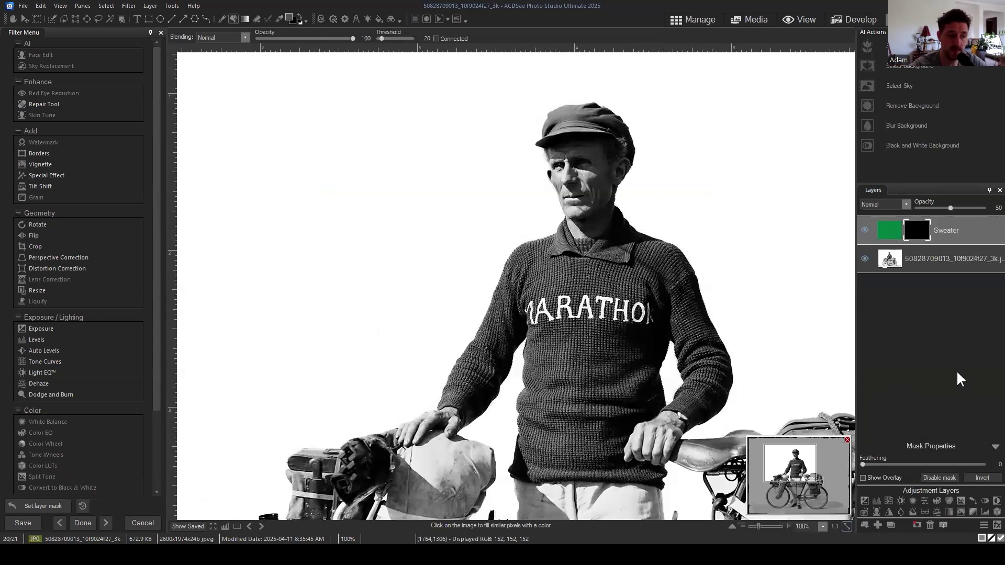
pyautogui.click(947, 234)
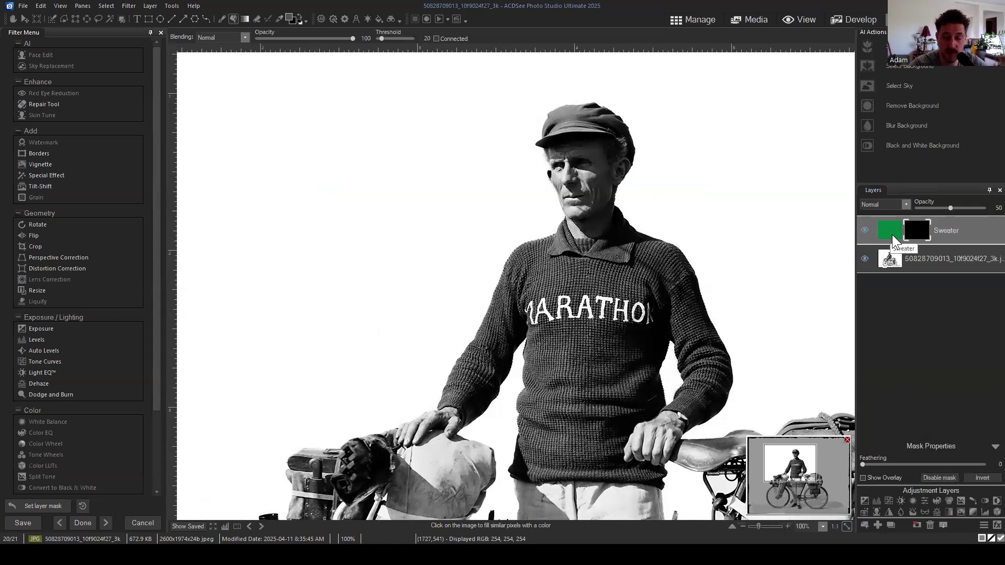
pyautogui.click(961, 230)
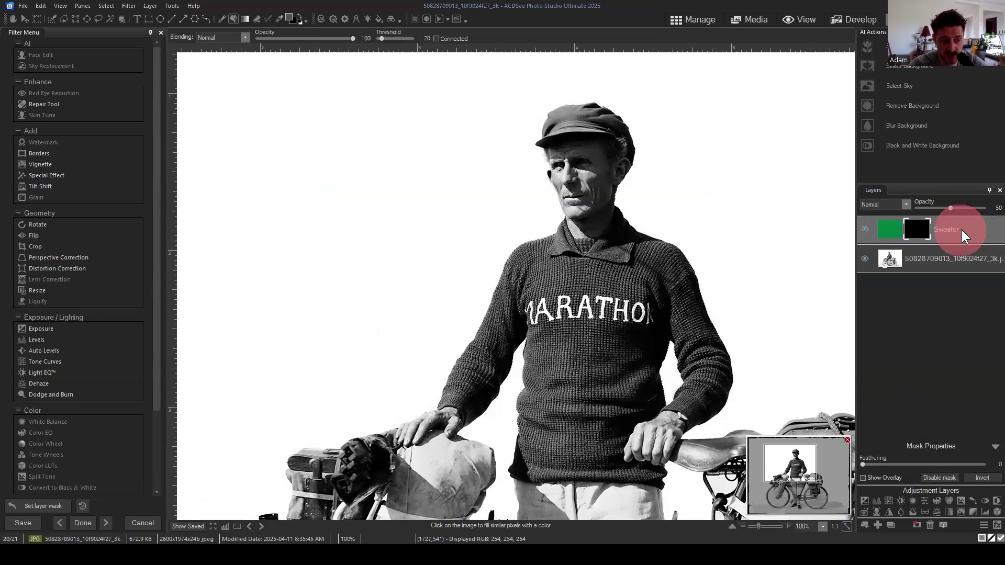
# Set up a white Brush of size 46 with feathering 23 for painting on the Sweater layer's mask
pyautogui.click(921, 230)
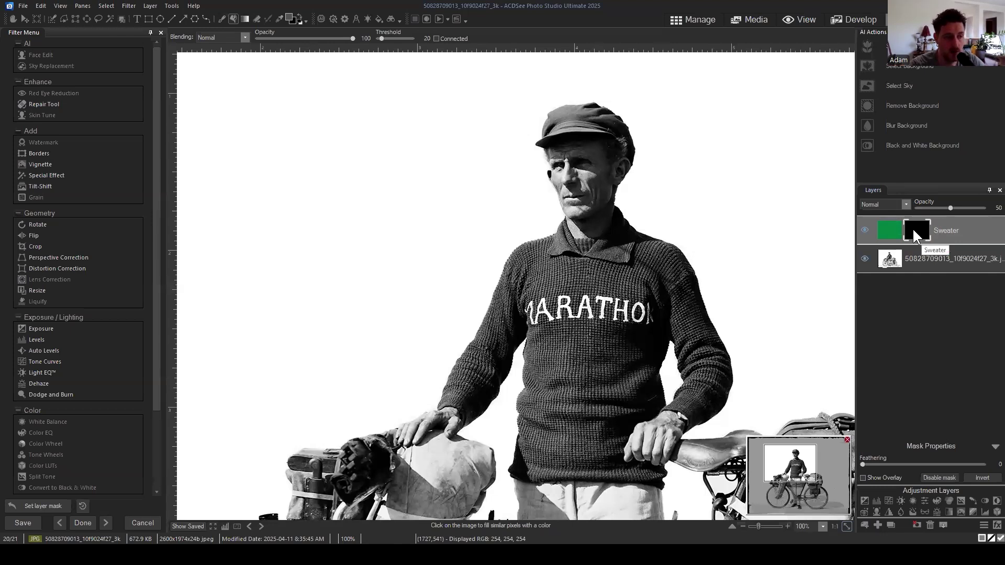
pyautogui.click(222, 19)
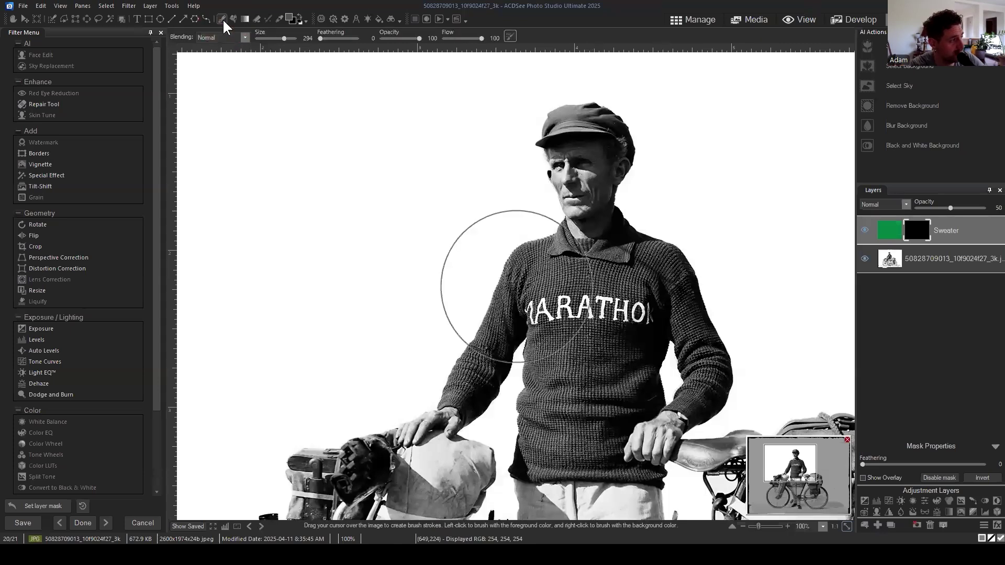
pyautogui.click(300, 13)
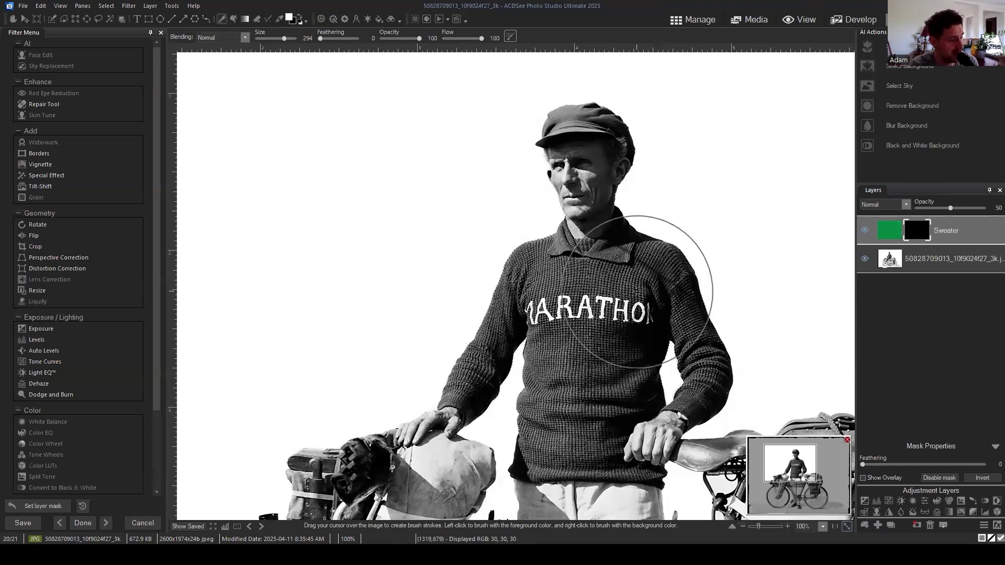
pyautogui.scroll(-9, 637, 292)
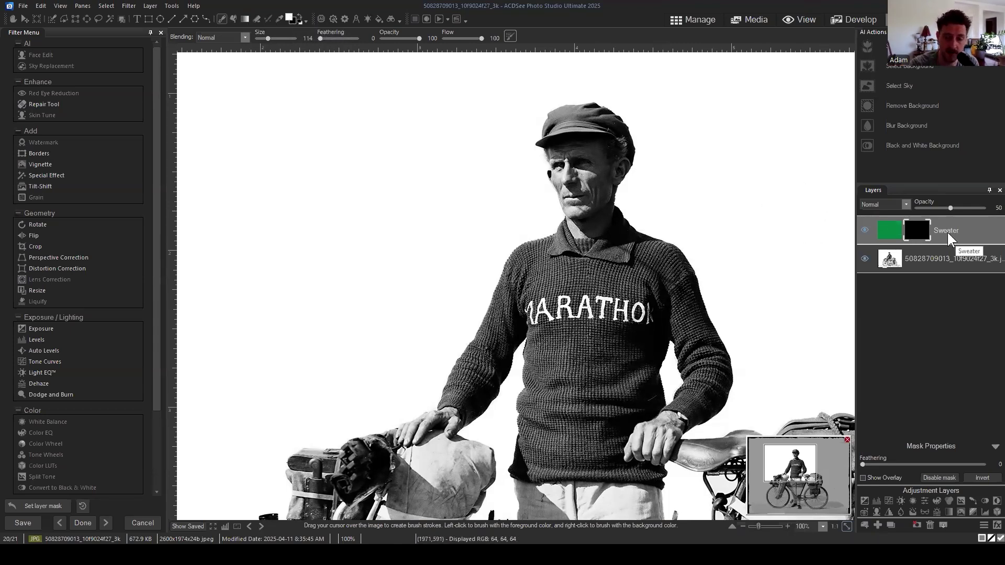
pyautogui.moveTo(320, 38)
pyautogui.mouseDown()
pyautogui.moveTo(341, 38)
pyautogui.moveTo(329, 37)
pyautogui.mouseUp()
pyautogui.scroll(-5, 578, 273)
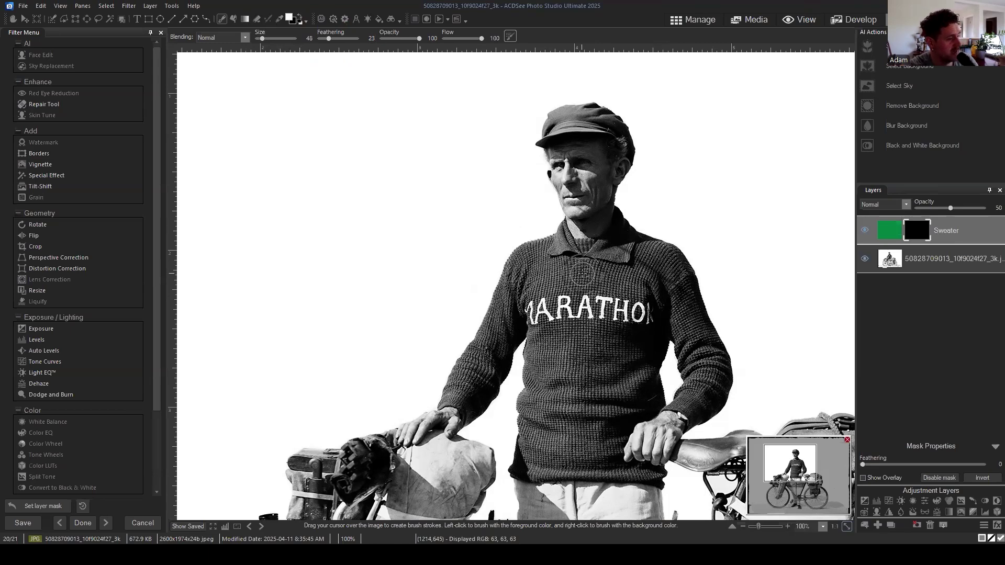
# Paint white on the Sweater layer's mask over the chest, torso and the sleeve nearest the saddle to reveal the green
pyautogui.scroll(2, 697, 359)
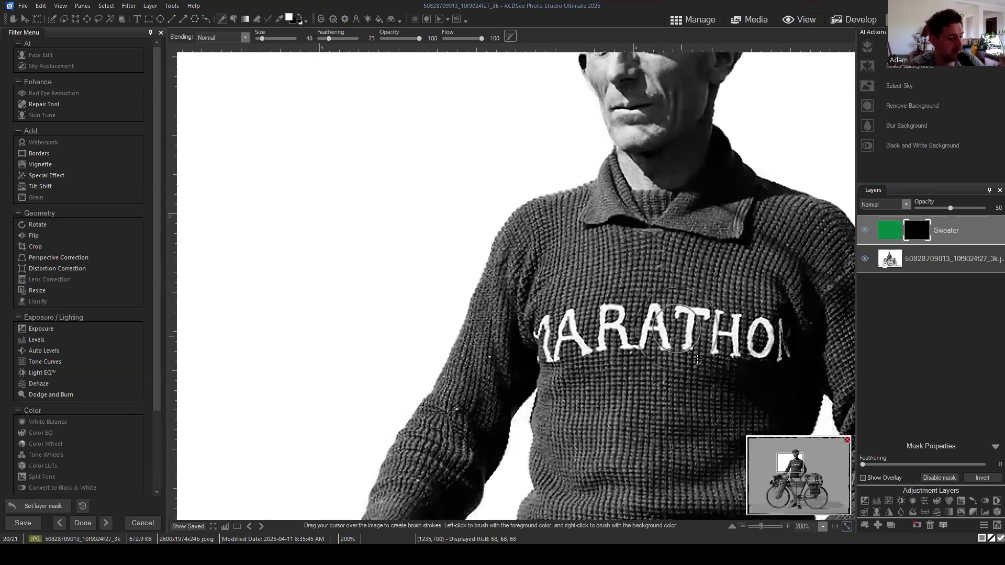
pyautogui.moveTo(791, 465); pyautogui.dragTo(798, 463)
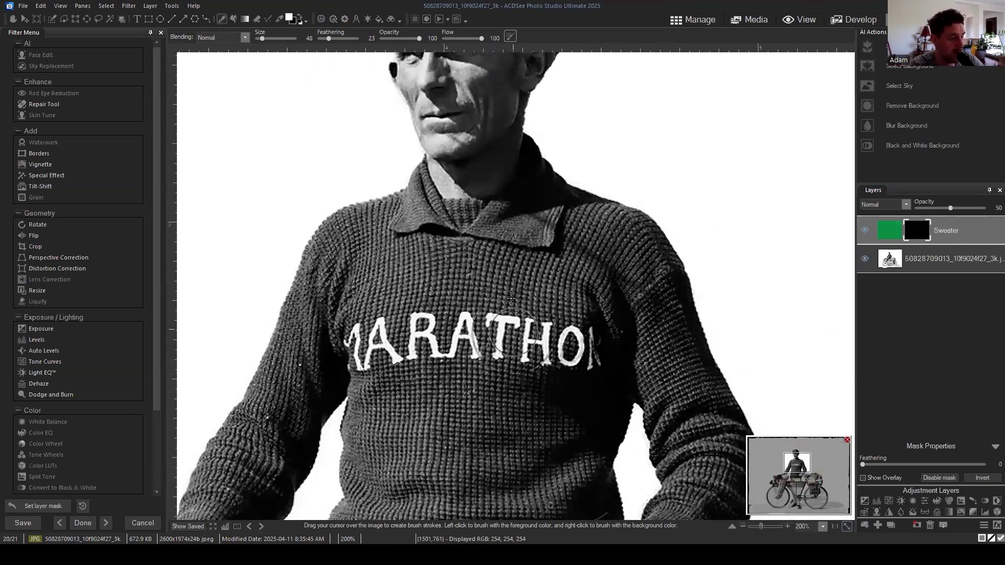
pyautogui.click(916, 230)
pyautogui.moveTo(442, 280)
pyautogui.mouseDown()
pyautogui.moveTo(531, 286)
pyautogui.moveTo(528, 227)
pyautogui.moveTo(540, 223)
pyautogui.moveTo(564, 145)
pyautogui.moveTo(573, 261)
pyautogui.moveTo(655, 363)
pyautogui.moveTo(677, 345)
pyautogui.mouseUp()
pyautogui.moveTo(677, 345)
pyautogui.mouseDown()
pyautogui.moveTo(598, 198)
pyautogui.moveTo(556, 146)
pyautogui.mouseUp()
pyautogui.moveTo(590, 240)
pyautogui.mouseDown()
pyautogui.moveTo(594, 366)
pyautogui.moveTo(576, 382)
pyautogui.moveTo(607, 142)
pyautogui.mouseUp()
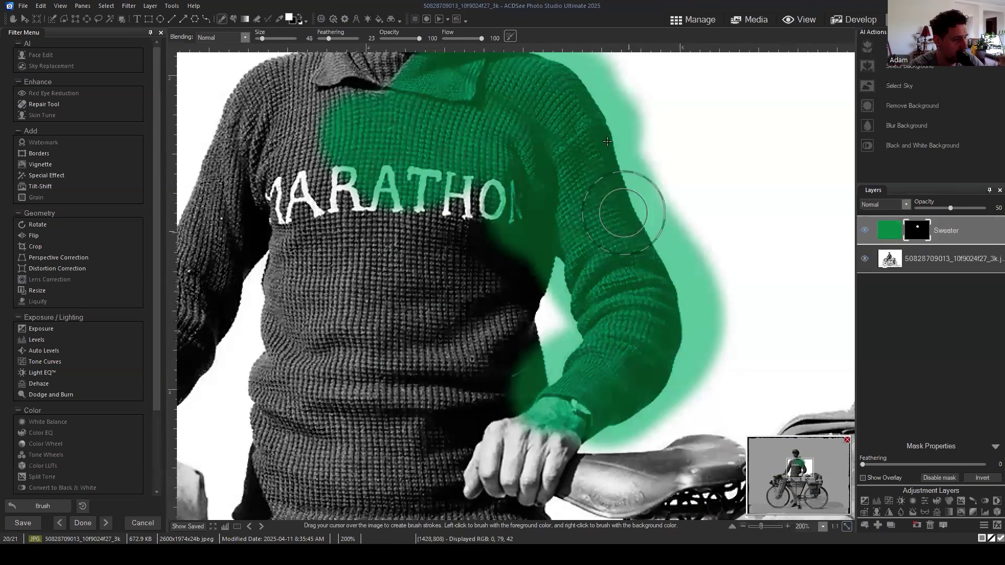
pyautogui.moveTo(461, 309)
pyautogui.mouseDown()
pyautogui.moveTo(553, 290)
pyautogui.moveTo(605, 227)
pyautogui.mouseUp()
pyautogui.moveTo(523, 220)
pyautogui.mouseDown()
pyautogui.moveTo(641, 171)
pyautogui.moveTo(554, 131)
pyautogui.moveTo(419, 225)
pyautogui.moveTo(398, 419)
pyautogui.moveTo(583, 417)
pyautogui.moveTo(696, 437)
pyautogui.moveTo(602, 340)
pyautogui.moveTo(500, 380)
pyautogui.moveTo(594, 257)
pyautogui.mouseUp()
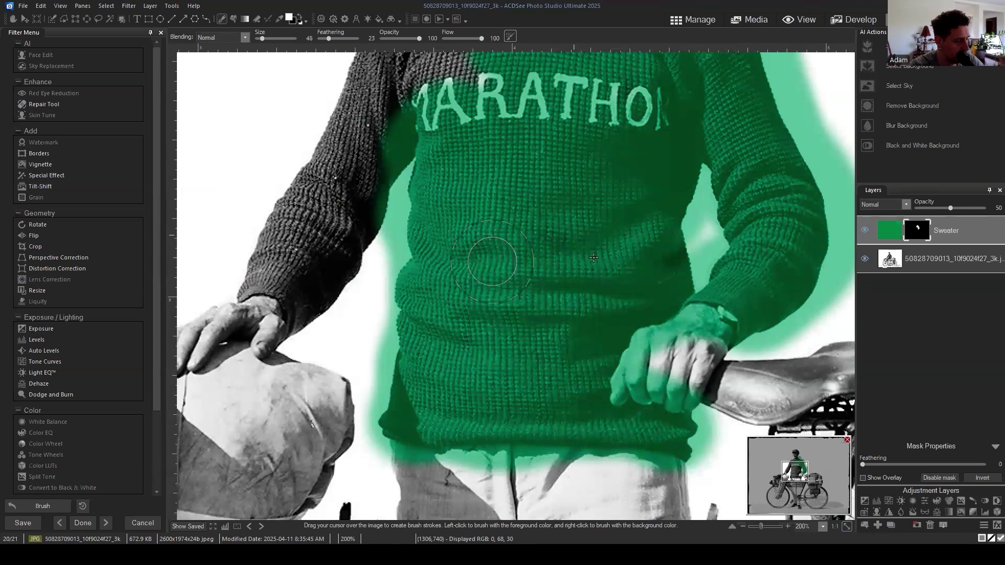
# Paint white on the mask over the remaining sleeve, shoulder and collar to reveal green across the whole sweater
pyautogui.moveTo(249, 178)
pyautogui.mouseDown()
pyautogui.moveTo(348, 191)
pyautogui.moveTo(410, 292)
pyautogui.moveTo(465, 168)
pyautogui.moveTo(487, 271)
pyautogui.moveTo(542, 112)
pyautogui.mouseUp()
pyautogui.moveTo(670, 126); pyautogui.dragTo(553, 292)
pyautogui.moveTo(435, 291)
pyautogui.mouseDown()
pyautogui.moveTo(498, 189)
pyautogui.moveTo(505, 125)
pyautogui.moveTo(554, 157)
pyautogui.moveTo(623, 178)
pyautogui.moveTo(522, 236)
pyautogui.mouseUp()
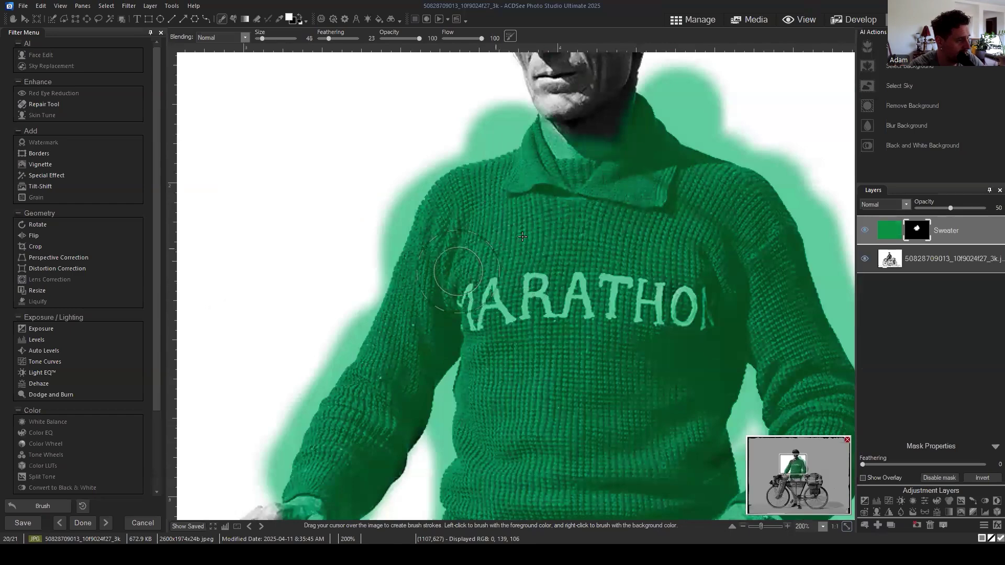
pyautogui.moveTo(474, 362); pyautogui.dragTo(379, 465)
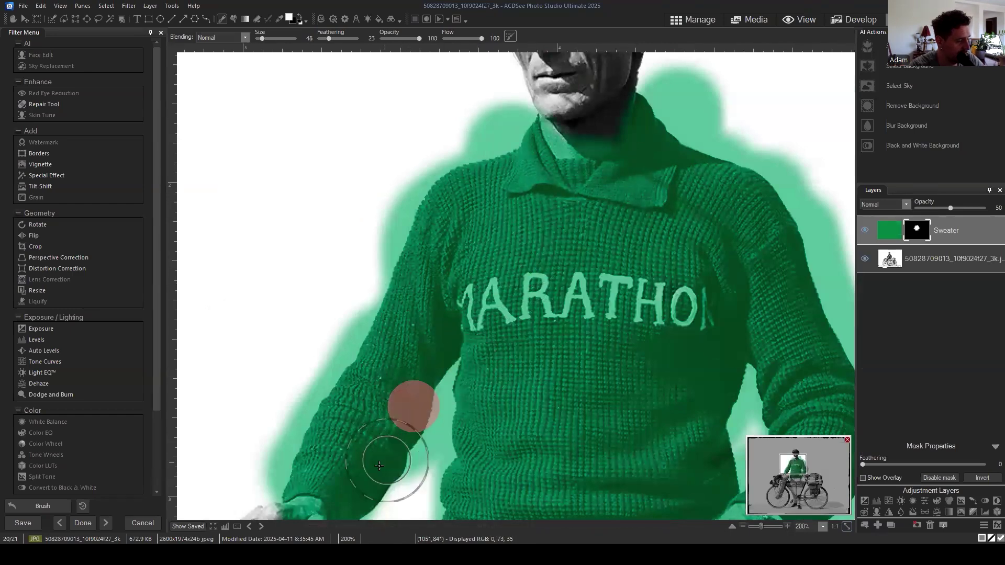
# Change the Sweater layer's blend mode to Color
pyautogui.scroll(-4, 643, 352)
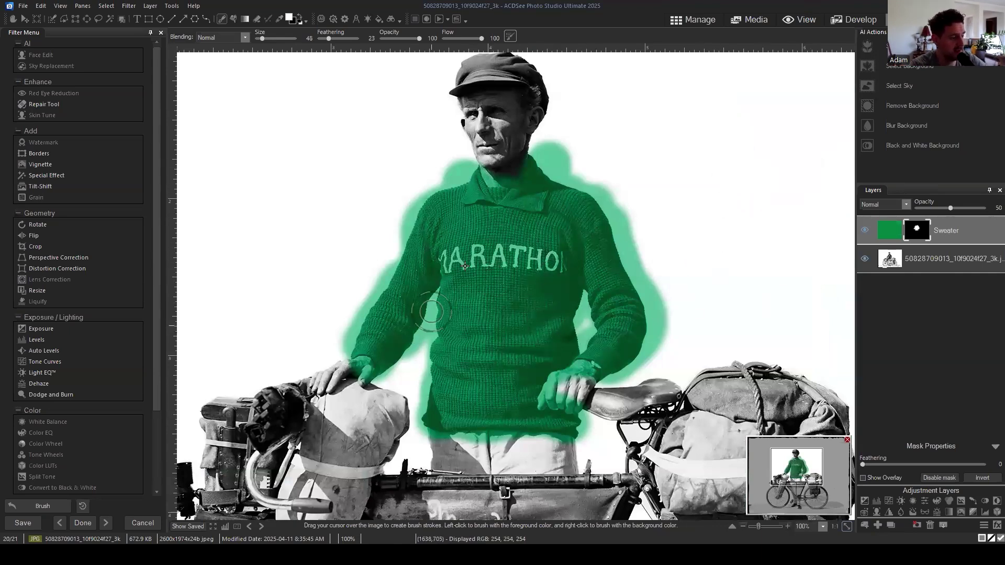
pyautogui.click(900, 203)
pyautogui.click(868, 333)
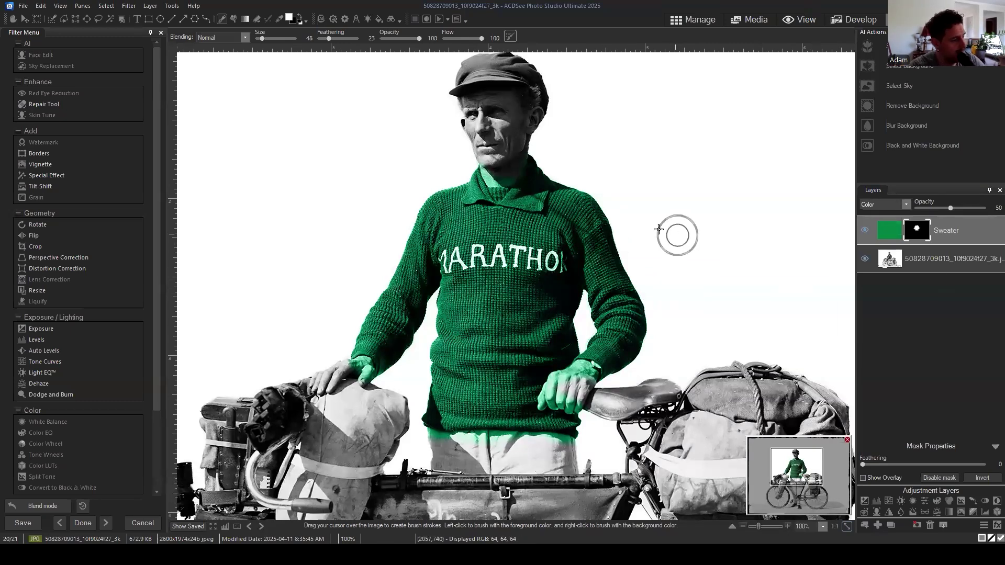
# Examine the colorized sweater's edges and the areas around the neck, hands and trousers
pyautogui.scroll(-3, 673, 231)
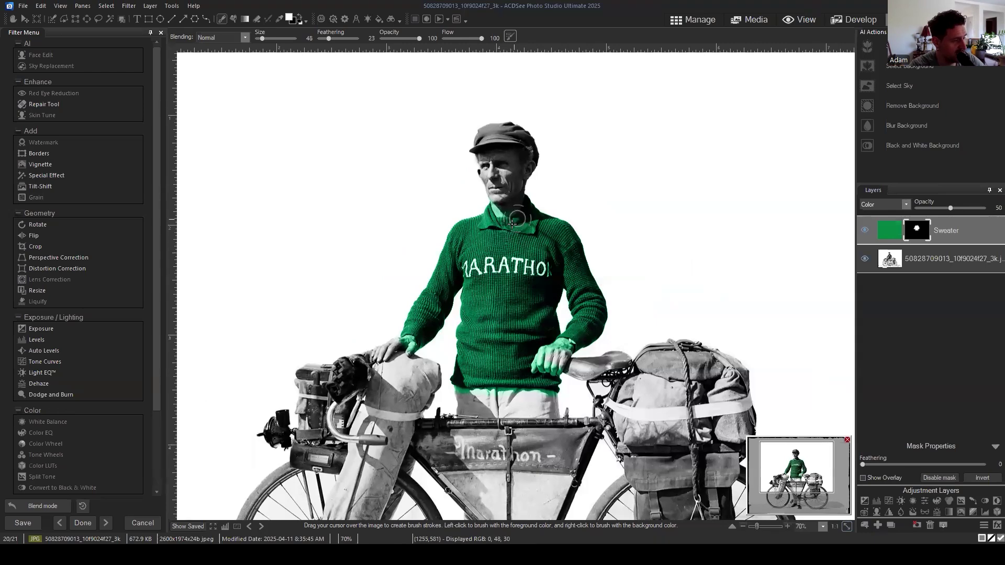
pyautogui.scroll(2, 537, 246)
pyautogui.scroll(2, 547, 270)
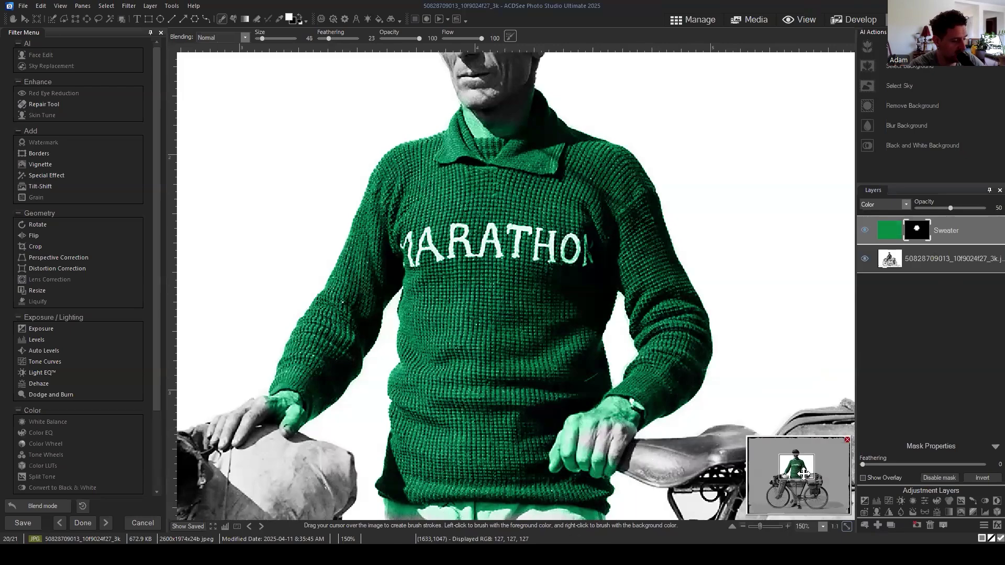
pyautogui.moveTo(798, 473)
pyautogui.mouseDown()
pyautogui.moveTo(789, 481)
pyautogui.moveTo(790, 471)
pyautogui.mouseUp()
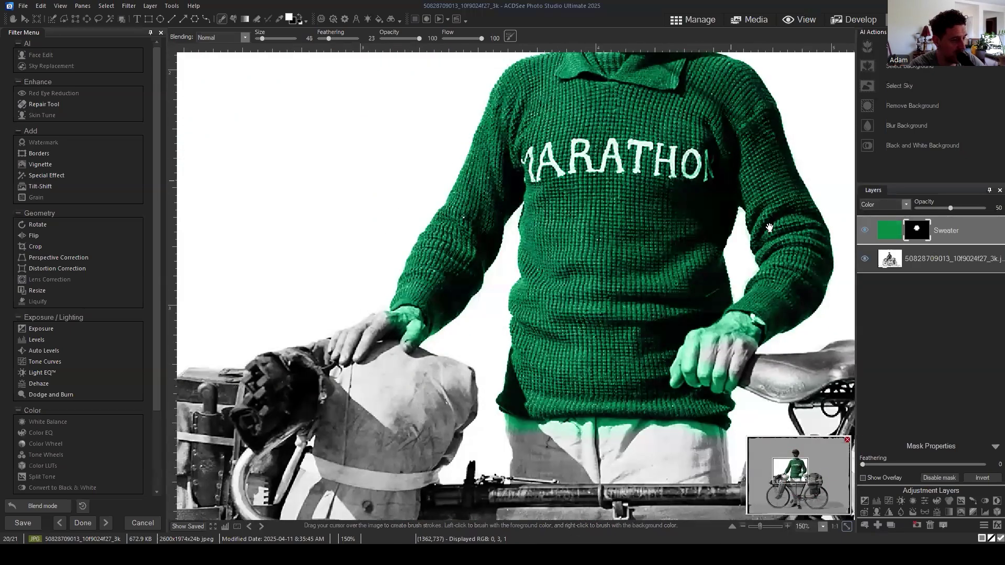
pyautogui.moveTo(771, 226)
pyautogui.mouseDown()
pyautogui.moveTo(728, 235)
pyautogui.moveTo(538, 402)
pyautogui.moveTo(583, 418)
pyautogui.moveTo(538, 407)
pyautogui.moveTo(598, 371)
pyautogui.mouseUp()
pyautogui.scroll(-2, 639, 281)
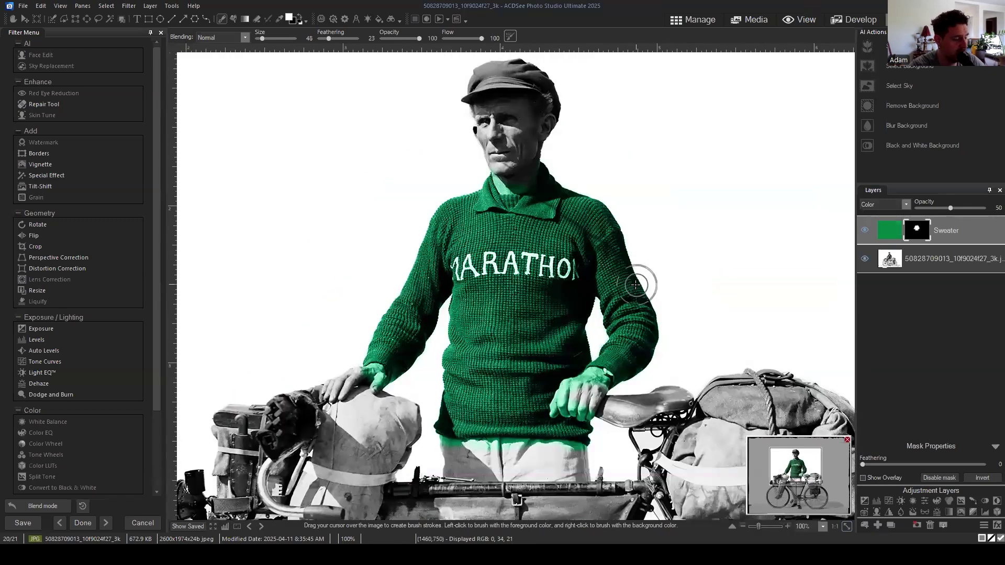
pyautogui.scroll(1, 648, 276)
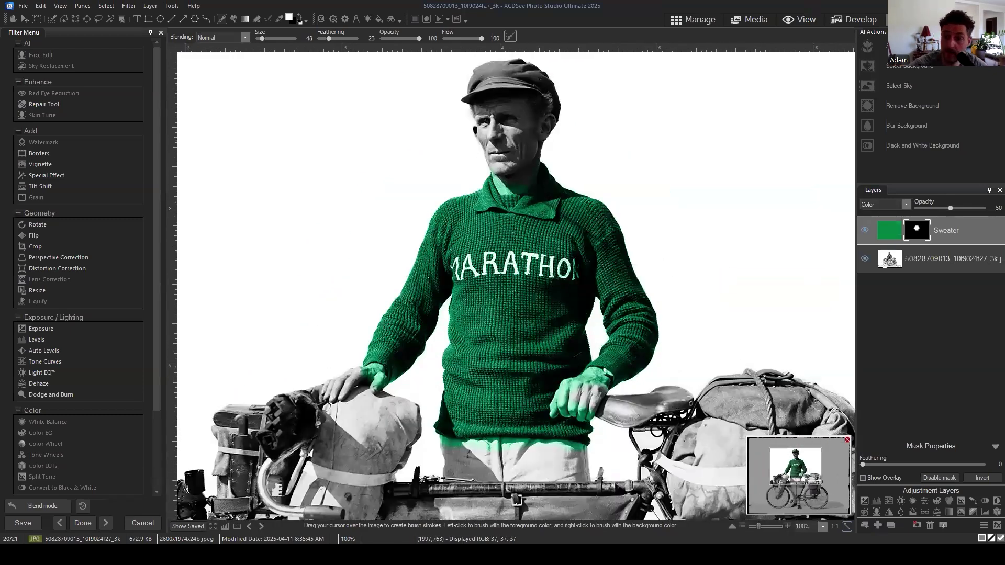
# Invert the painted Sweater mask and invert it back again
pyautogui.click(909, 317)
pyautogui.click(916, 232)
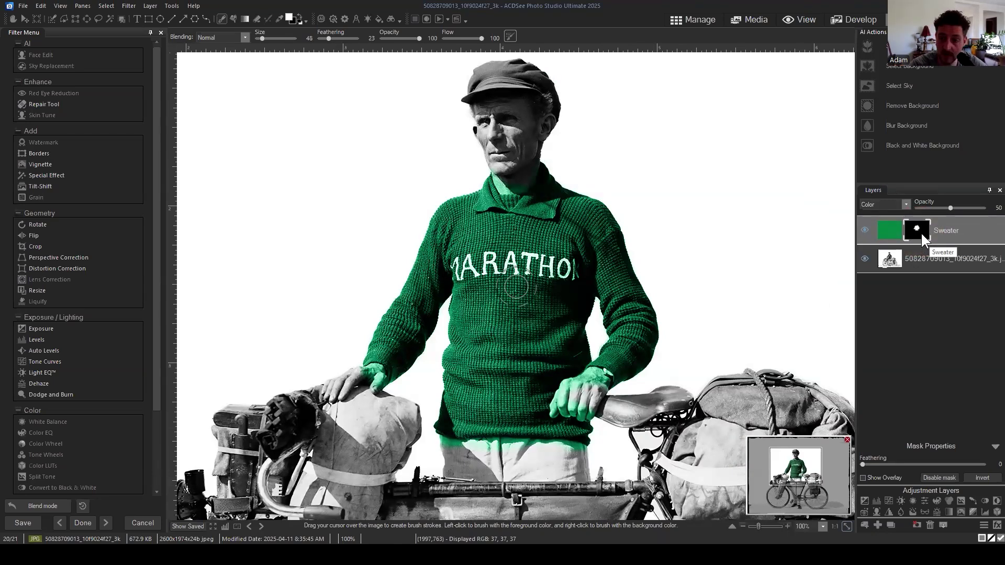
pyautogui.click(888, 230)
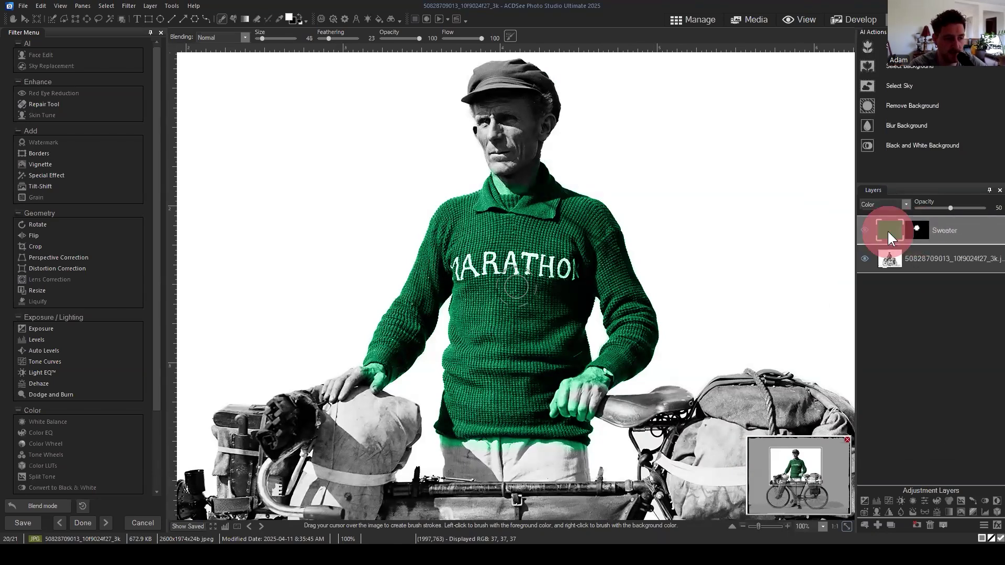
pyautogui.click(913, 233)
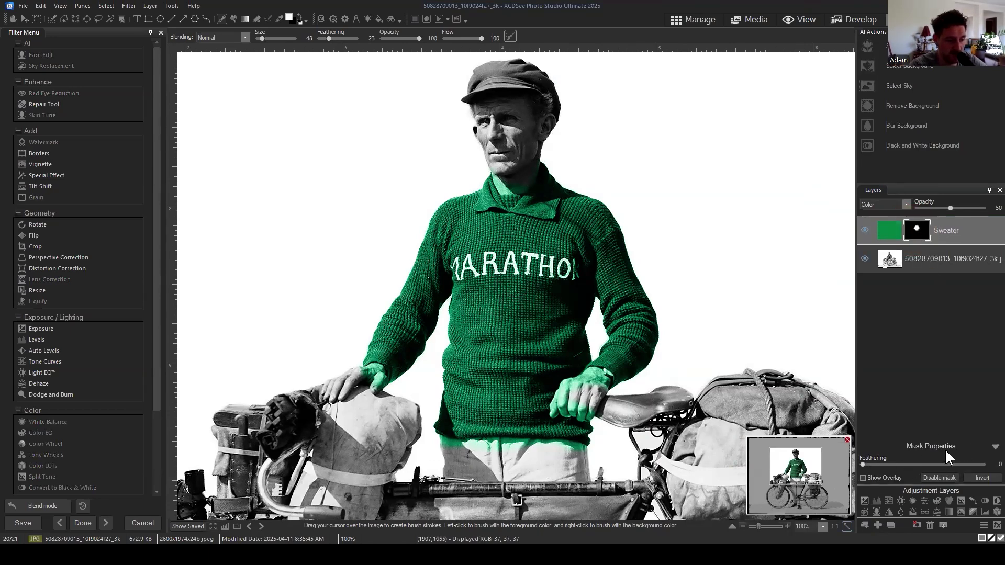
pyautogui.click(981, 478)
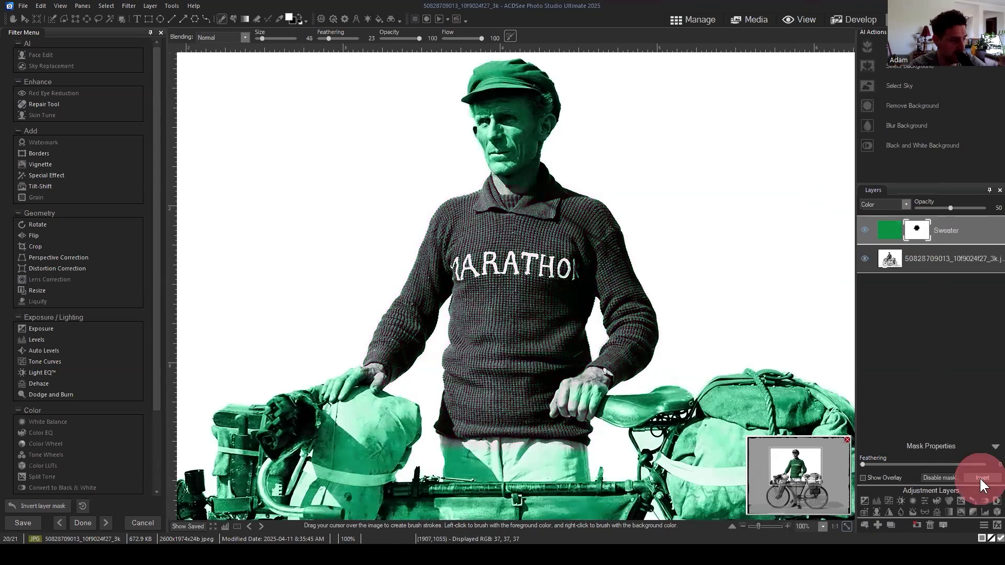
pyautogui.click(980, 477)
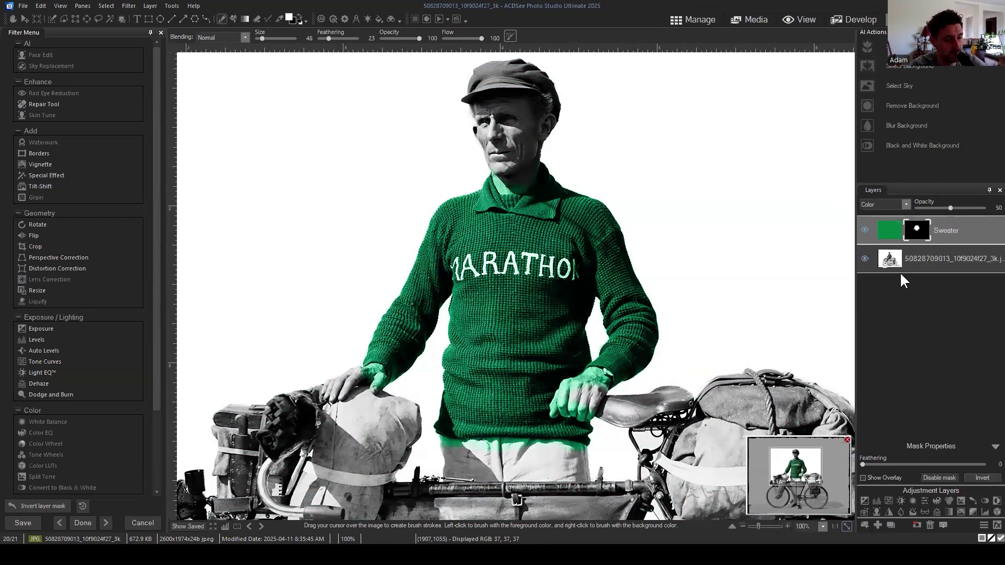
# Fill the Sweater layer's image, not its mask, with dark red using the Fill tool
pyautogui.click(893, 231)
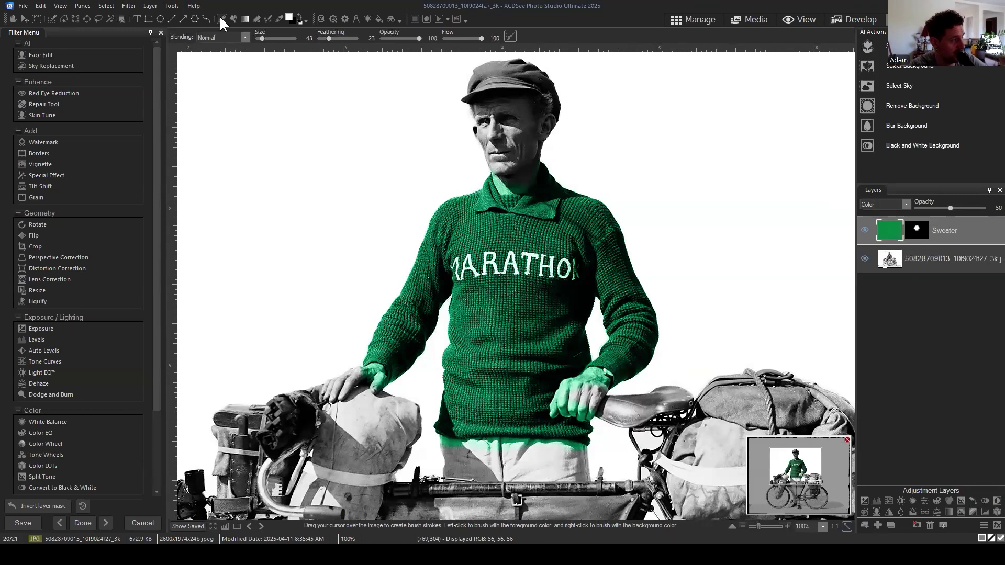
pyautogui.click(234, 17)
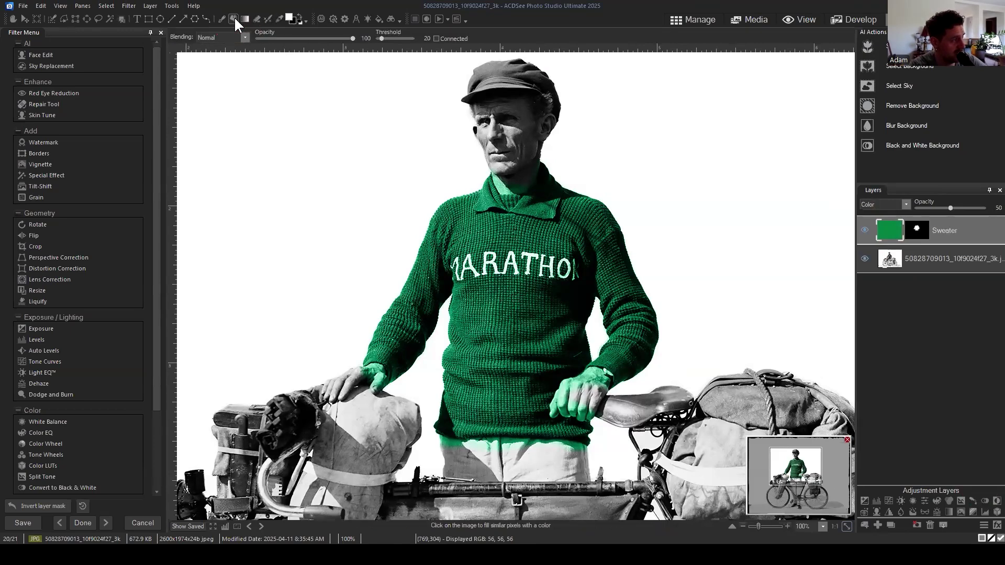
pyautogui.click(290, 16)
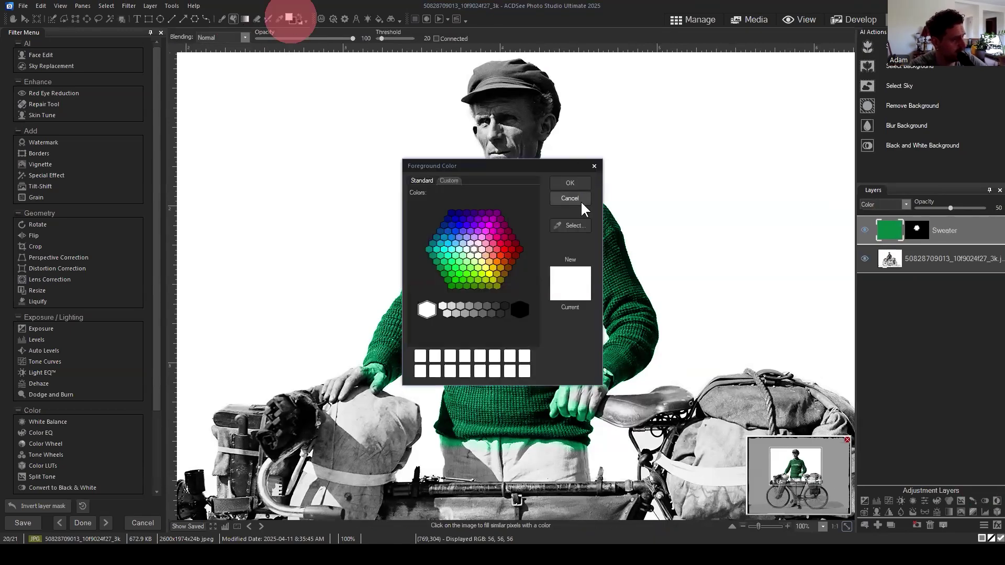
pyautogui.click(500, 243)
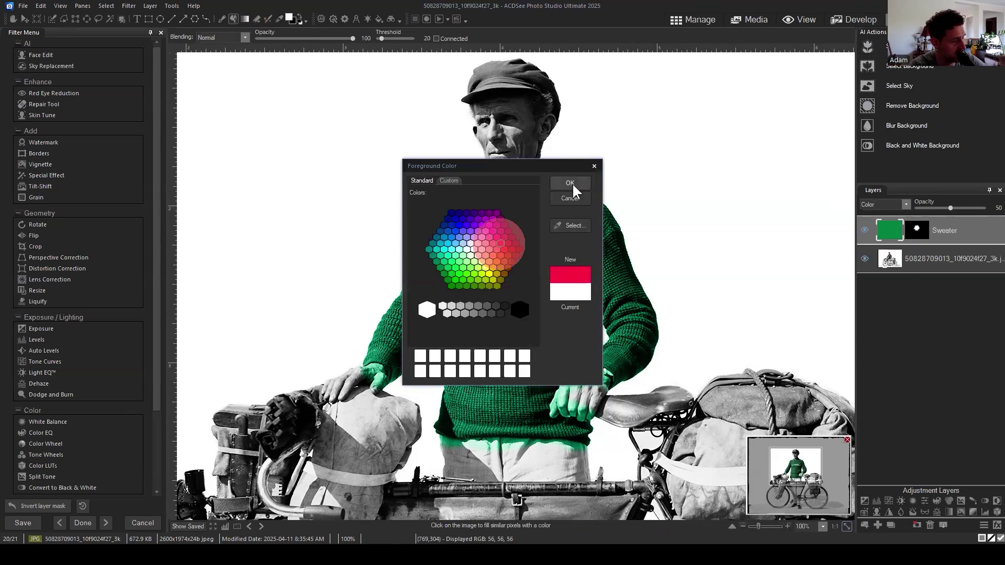
pyautogui.click(517, 249)
pyautogui.click(570, 183)
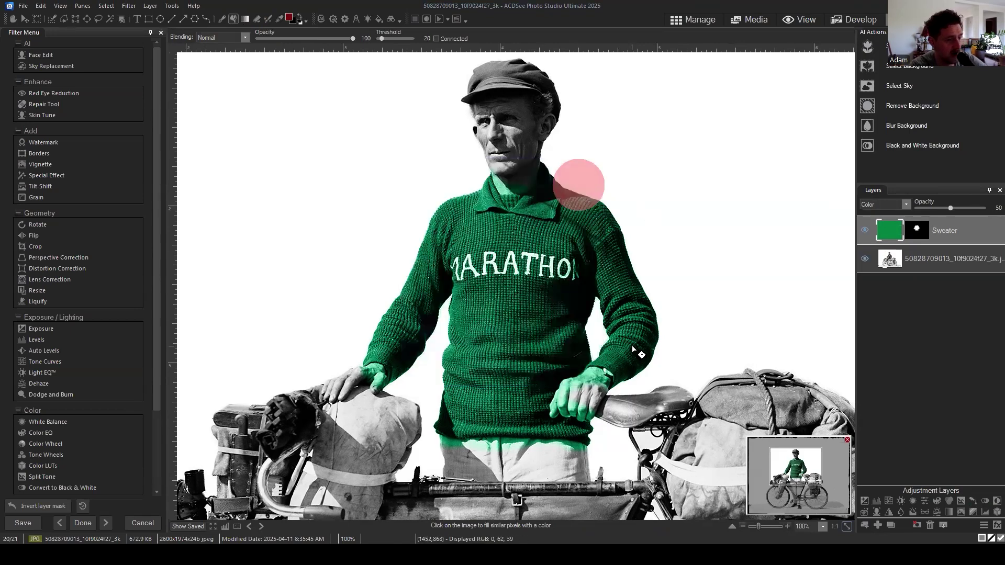
pyautogui.click(677, 253)
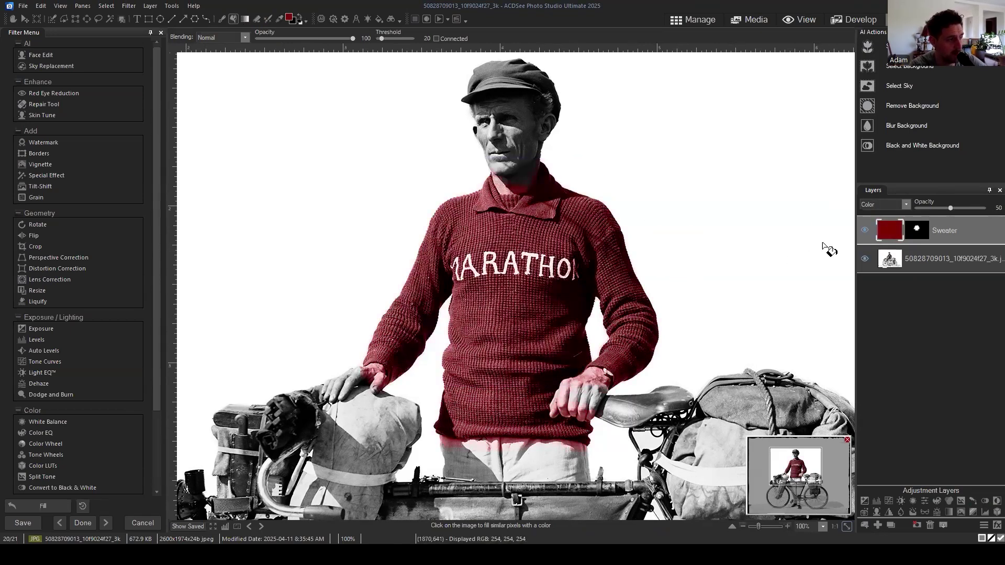
pyautogui.click(883, 234)
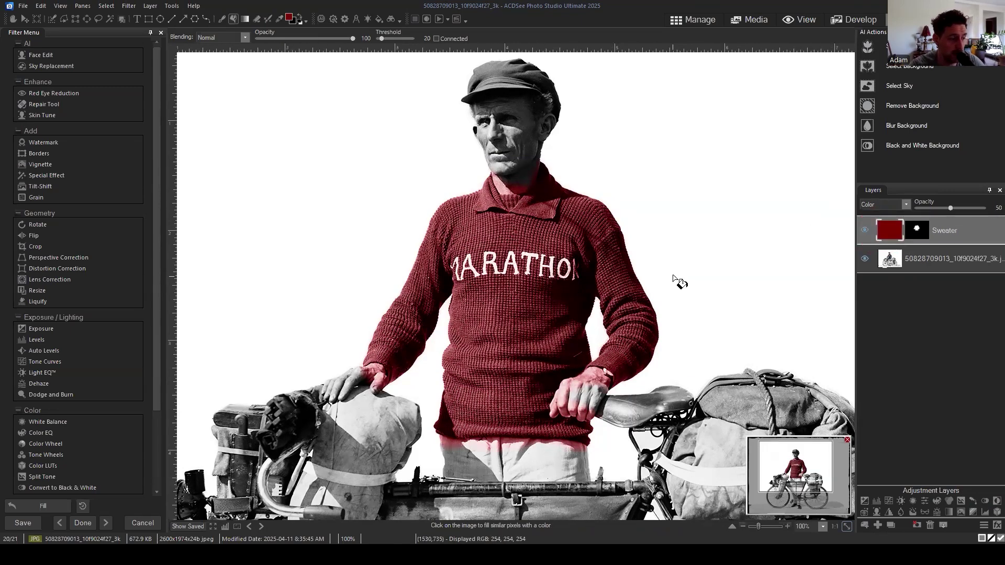
# Pick a green foreground color and refill the Sweater layer with it
pyautogui.scroll(-1, 549, 296)
pyautogui.scroll(1, 590, 276)
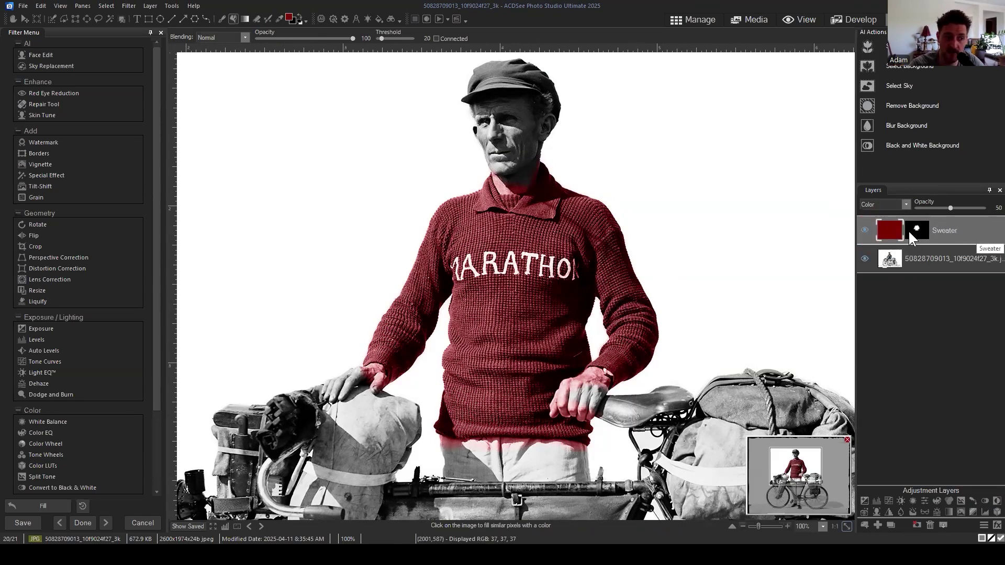
pyautogui.click(288, 19)
pyautogui.click(435, 262)
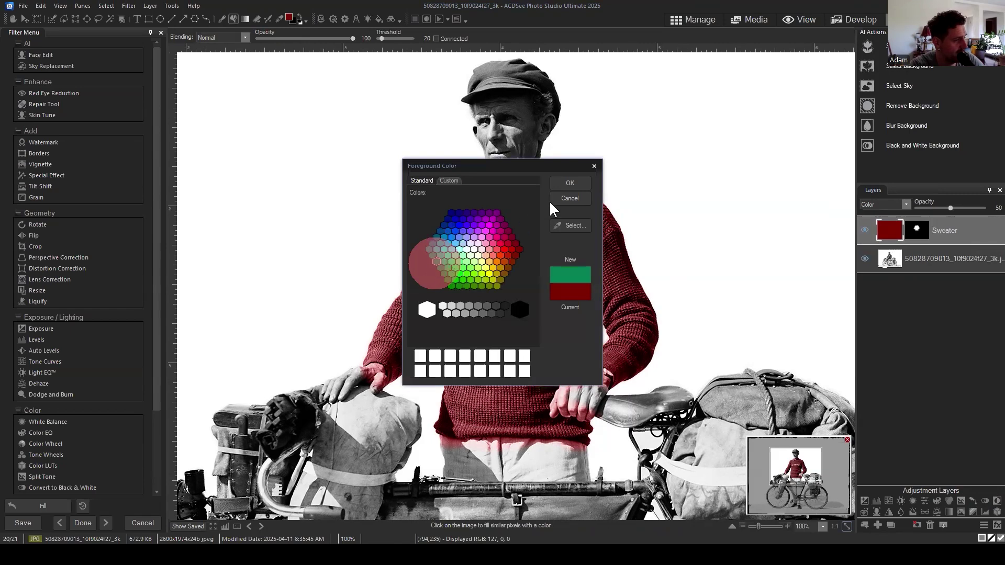
pyautogui.click(566, 183)
pyautogui.click(562, 273)
# Activate the Sweater layer's mask with the Brush tool, swapping the colors so white is foreground and black is background
pyautogui.scroll(1, 680, 318)
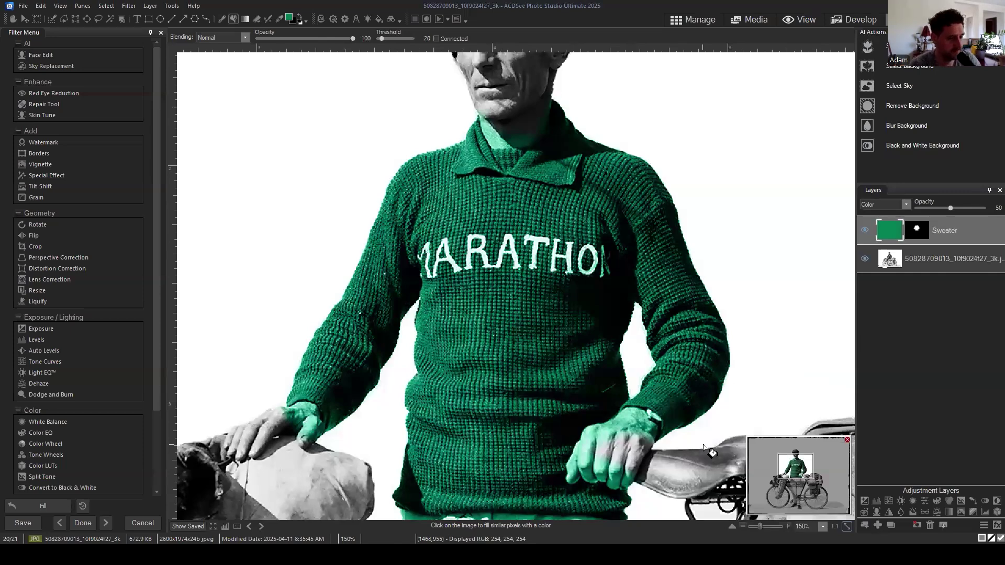
pyautogui.moveTo(793, 456); pyautogui.dragTo(792, 470)
pyautogui.click(916, 223)
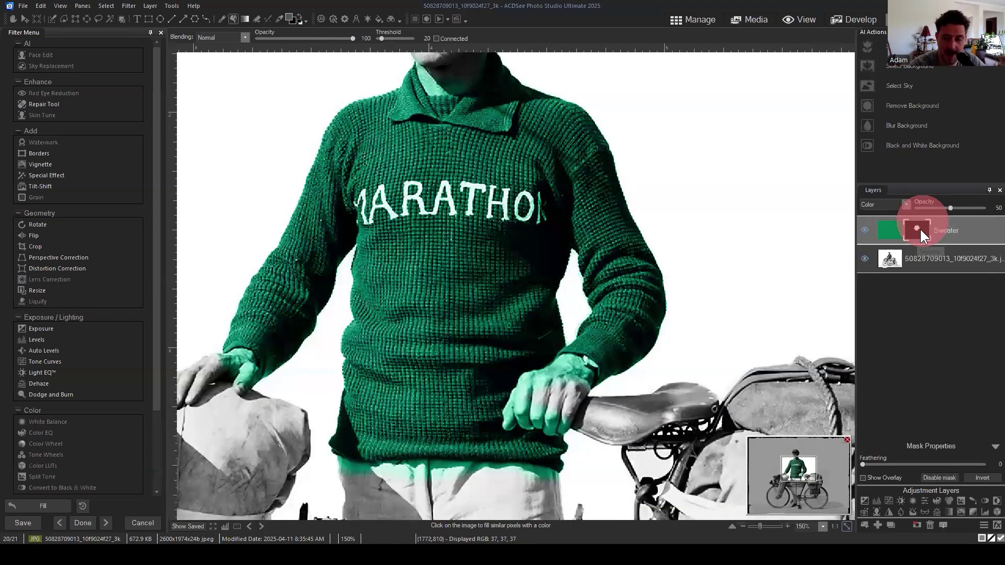
pyautogui.click(222, 20)
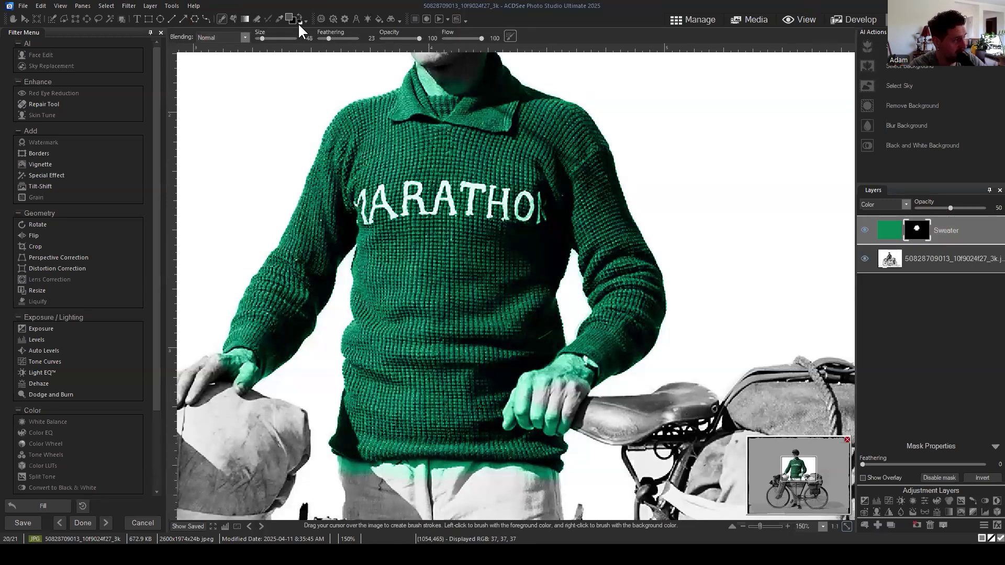
pyautogui.click(218, 17)
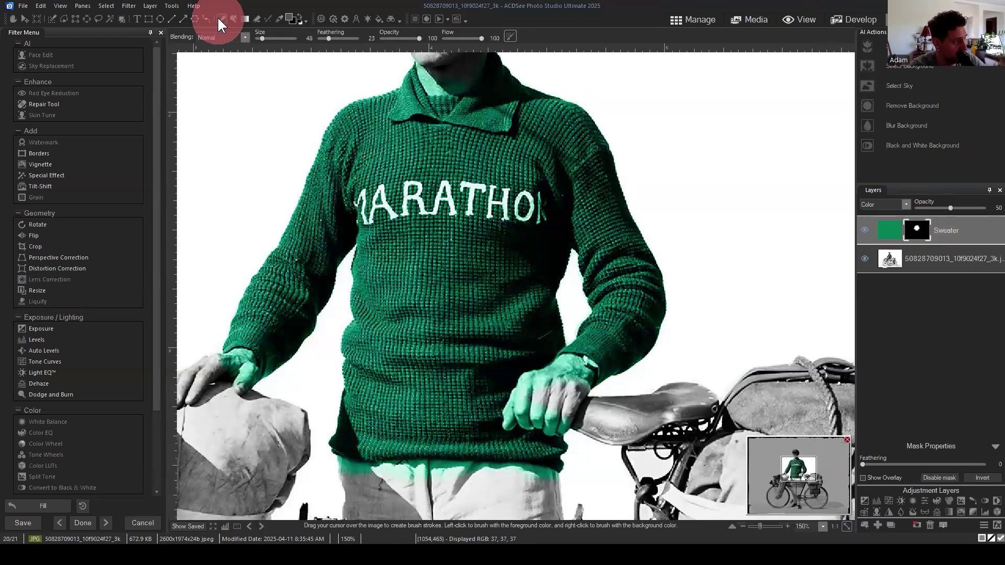
pyautogui.click(299, 16)
# Reduce the brush size to 7 and mask the green off the wrist and back of the hand on the saddle
pyautogui.scroll(2, 591, 330)
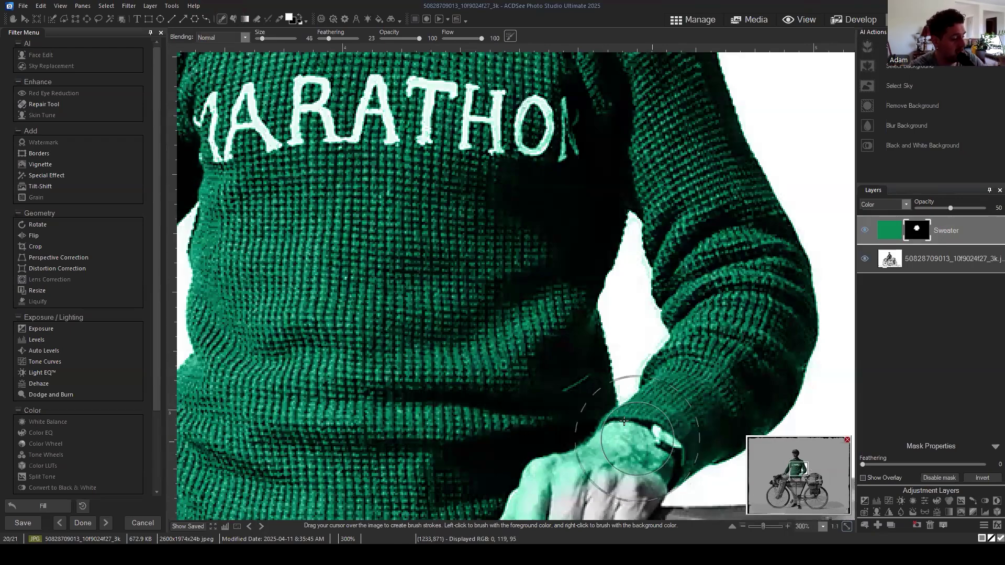
pyautogui.moveTo(793, 473)
pyautogui.mouseDown()
pyautogui.moveTo(798, 482)
pyautogui.moveTo(799, 472)
pyautogui.mouseUp()
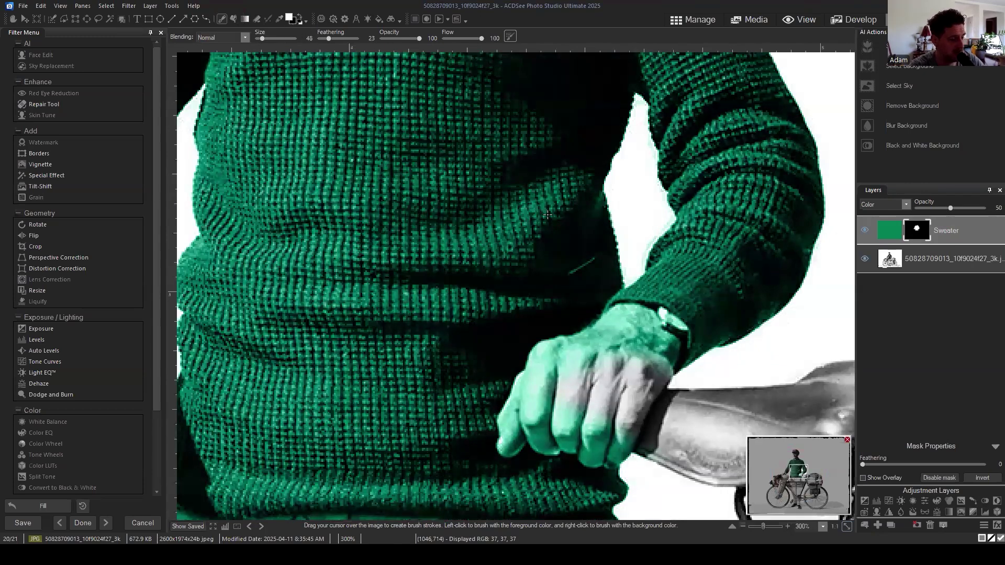
pyautogui.scroll(2, 662, 372)
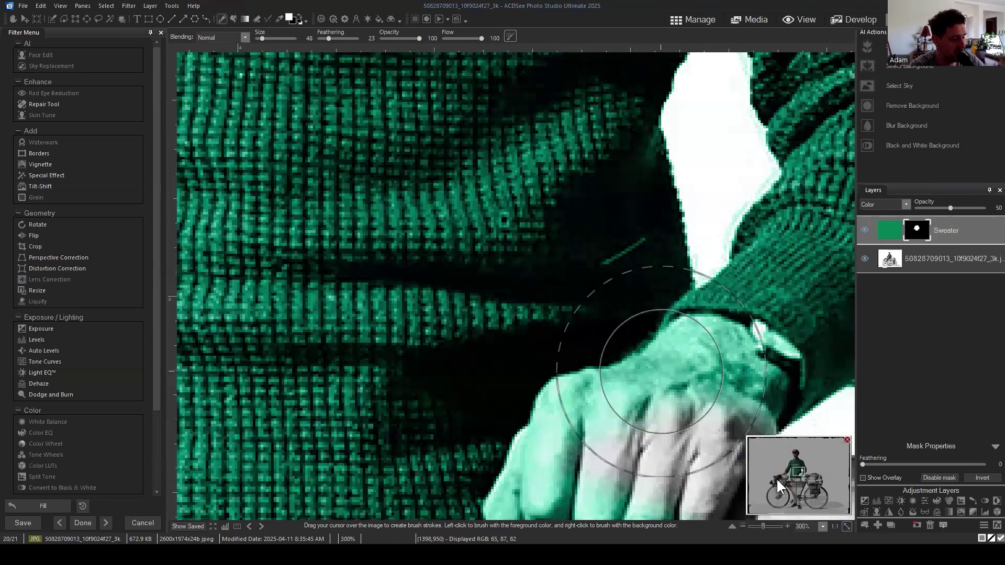
pyautogui.moveTo(797, 480); pyautogui.dragTo(804, 482)
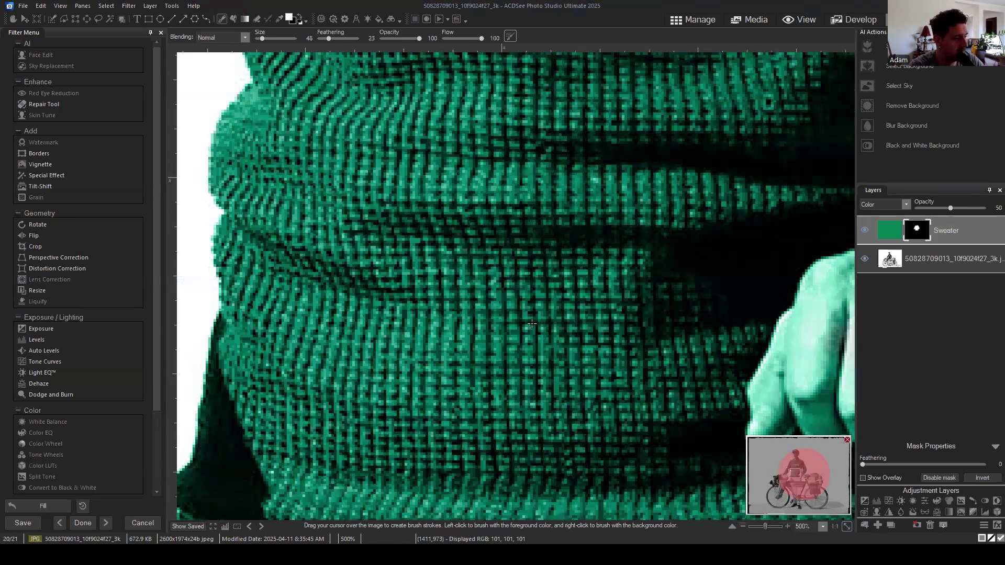
pyautogui.scroll(-8, 519, 314)
pyautogui.click(524, 318)
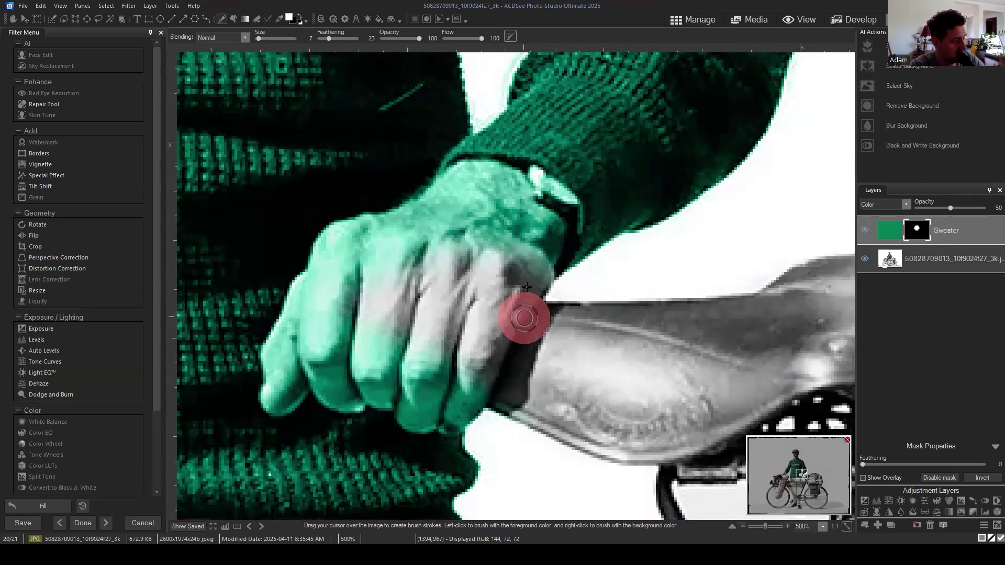
pyautogui.moveTo(526, 287)
pyautogui.mouseDown()
pyautogui.moveTo(567, 208)
pyautogui.moveTo(531, 173)
pyautogui.moveTo(552, 212)
pyautogui.moveTo(506, 179)
pyautogui.moveTo(517, 181)
pyautogui.moveTo(456, 172)
pyautogui.moveTo(488, 171)
pyautogui.moveTo(438, 190)
pyautogui.moveTo(448, 183)
pyautogui.moveTo(402, 222)
pyautogui.moveTo(447, 206)
pyautogui.moveTo(400, 272)
pyautogui.moveTo(486, 194)
pyautogui.moveTo(513, 196)
pyautogui.moveTo(472, 236)
pyautogui.moveTo(462, 230)
pyautogui.moveTo(474, 260)
pyautogui.moveTo(516, 259)
pyautogui.moveTo(518, 273)
pyautogui.moveTo(441, 307)
pyautogui.moveTo(424, 270)
pyautogui.moveTo(405, 290)
pyautogui.moveTo(467, 245)
pyautogui.moveTo(390, 289)
pyautogui.moveTo(464, 249)
pyautogui.mouseUp()
pyautogui.moveTo(918, 236); pyautogui.dragTo(917, 233)
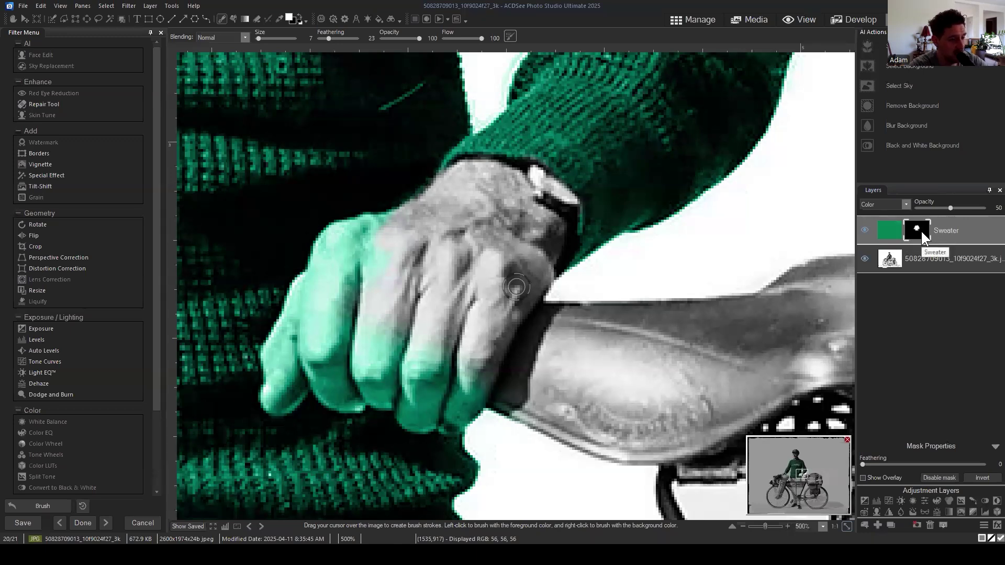
# Mask the remaining green off the knuckles, fingers and thumb of the hand on the saddle
pyautogui.moveTo(378, 322)
pyautogui.mouseDown()
pyautogui.moveTo(377, 291)
pyautogui.moveTo(363, 284)
pyautogui.moveTo(372, 231)
pyautogui.mouseUp()
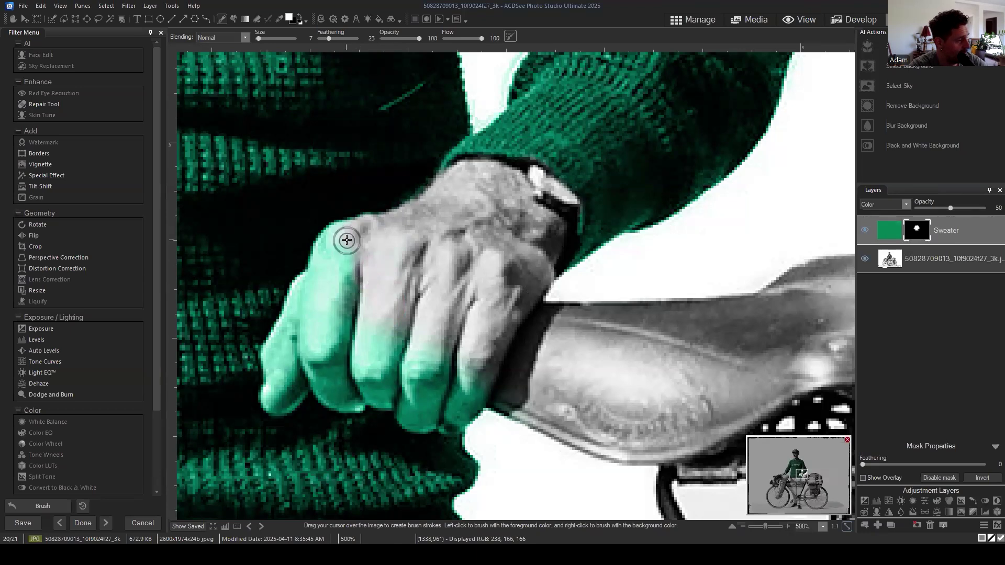
pyautogui.moveTo(336, 239)
pyautogui.mouseDown()
pyautogui.moveTo(304, 297)
pyautogui.moveTo(343, 261)
pyautogui.moveTo(345, 322)
pyautogui.mouseUp()
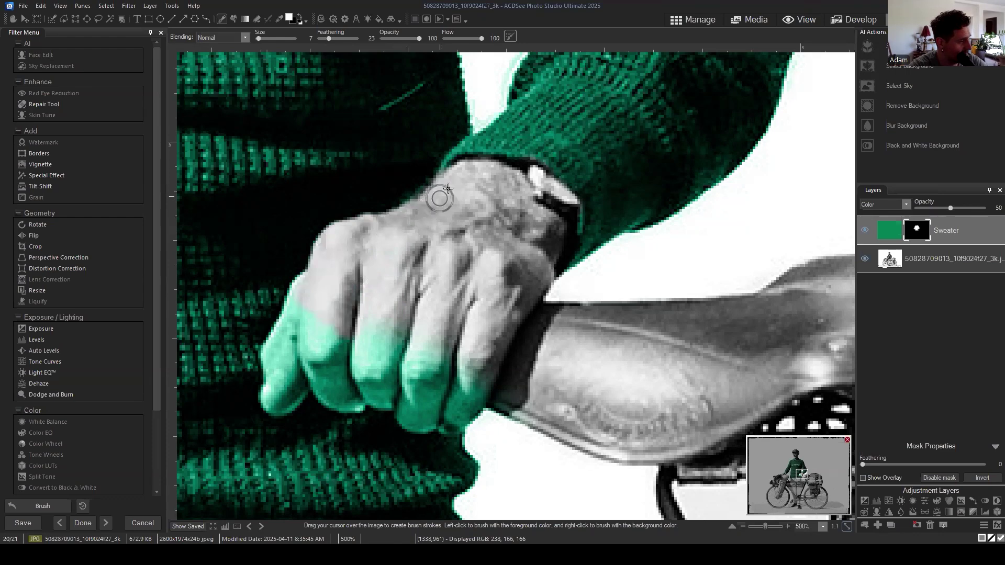
pyautogui.moveTo(804, 473); pyautogui.dragTo(796, 476)
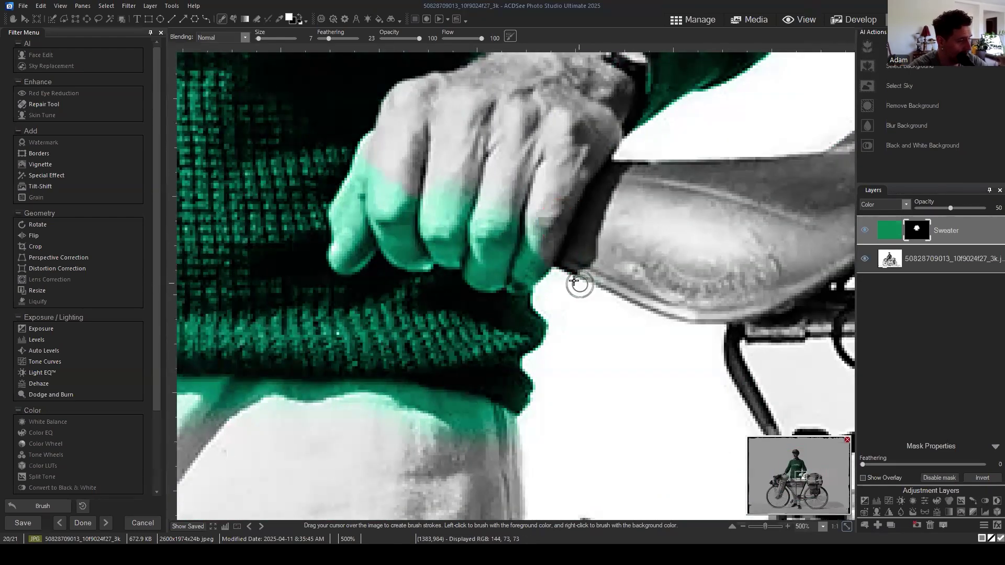
pyautogui.moveTo(516, 290)
pyautogui.mouseDown()
pyautogui.moveTo(530, 236)
pyautogui.moveTo(518, 266)
pyautogui.moveTo(547, 236)
pyautogui.moveTo(508, 255)
pyautogui.moveTo(489, 281)
pyautogui.moveTo(468, 277)
pyautogui.moveTo(514, 279)
pyautogui.moveTo(490, 253)
pyautogui.moveTo(521, 210)
pyautogui.moveTo(483, 255)
pyautogui.moveTo(474, 250)
pyautogui.moveTo(493, 190)
pyautogui.moveTo(468, 234)
pyautogui.moveTo(463, 176)
pyautogui.moveTo(442, 176)
pyautogui.moveTo(418, 214)
pyautogui.mouseUp()
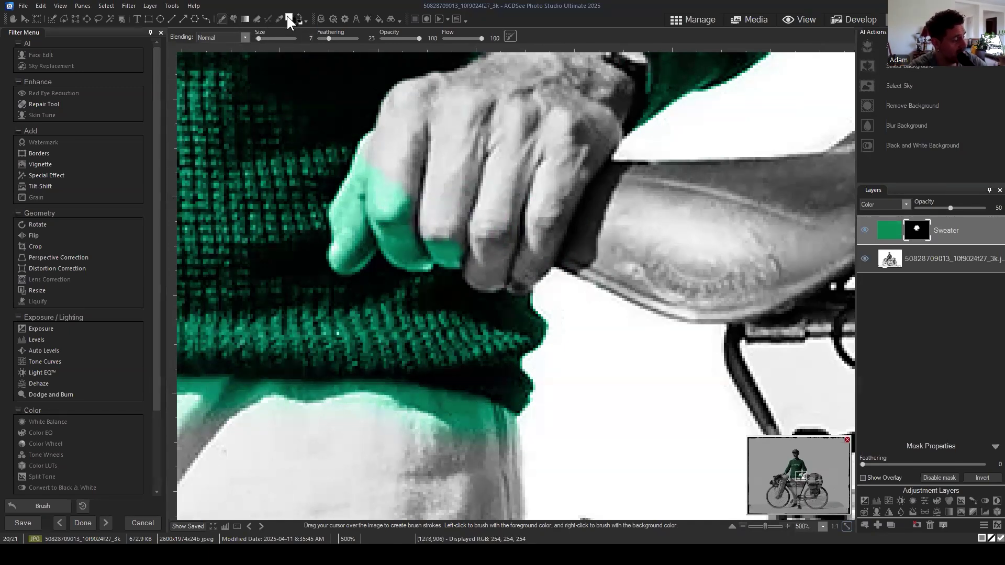
pyautogui.click(453, 251)
pyautogui.moveTo(453, 252)
pyautogui.mouseDown()
pyautogui.moveTo(415, 240)
pyautogui.moveTo(432, 252)
pyautogui.moveTo(416, 260)
pyautogui.moveTo(387, 236)
pyautogui.moveTo(371, 182)
pyautogui.moveTo(378, 209)
pyautogui.moveTo(415, 215)
pyautogui.moveTo(394, 187)
pyautogui.moveTo(377, 179)
pyautogui.moveTo(365, 190)
pyautogui.moveTo(376, 153)
pyautogui.moveTo(363, 171)
pyautogui.moveTo(366, 155)
pyautogui.moveTo(340, 215)
pyautogui.moveTo(362, 176)
pyautogui.moveTo(347, 242)
pyautogui.moveTo(342, 214)
pyautogui.moveTo(343, 264)
pyautogui.moveTo(368, 236)
pyautogui.moveTo(359, 253)
pyautogui.moveTo(367, 245)
pyautogui.moveTo(337, 264)
pyautogui.moveTo(385, 216)
pyautogui.moveTo(389, 247)
pyautogui.moveTo(425, 258)
pyautogui.mouseUp()
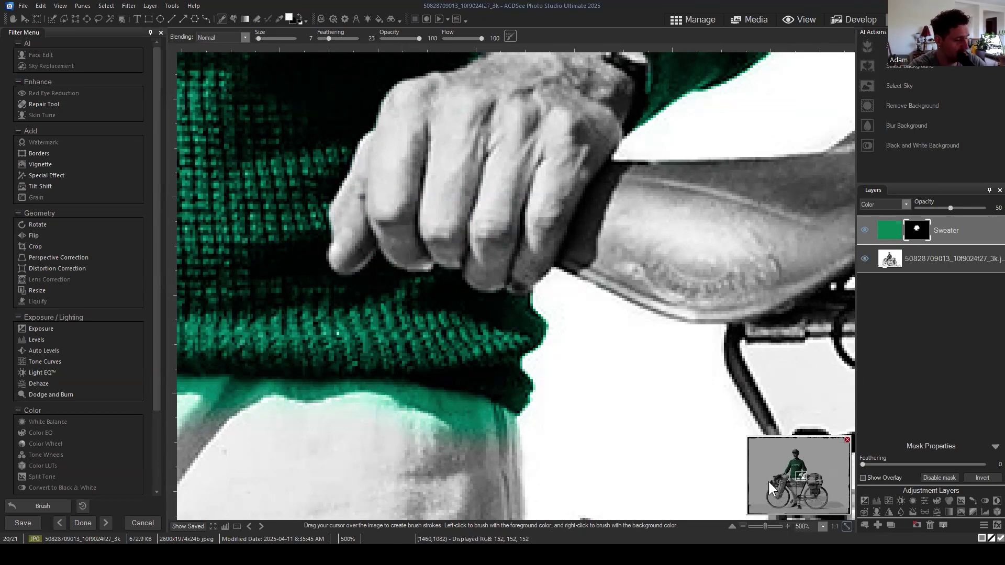
# Brush a patch of green onto the trousers with white, then mask it out with black along with the nearby spill
pyautogui.moveTo(797, 476); pyautogui.dragTo(797, 482)
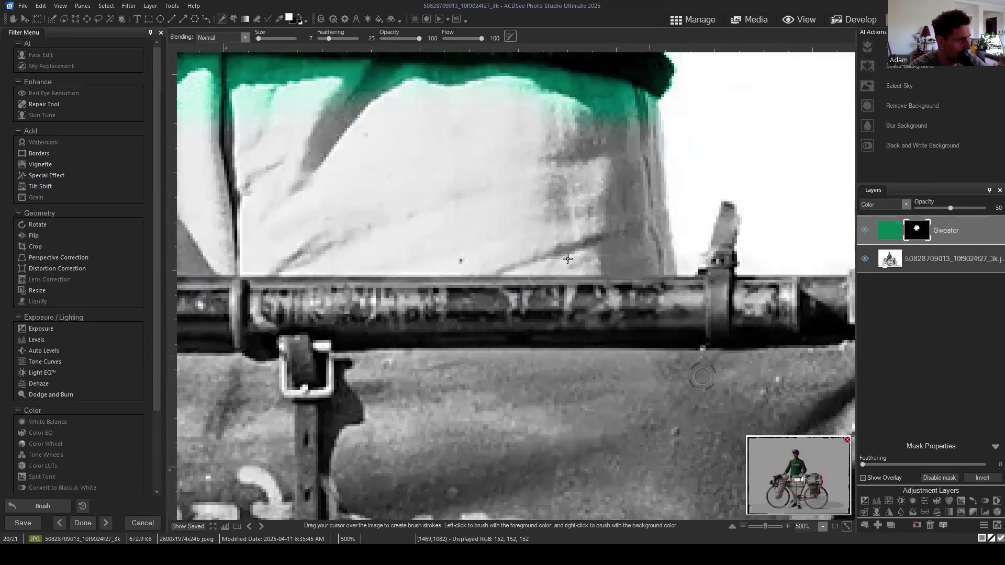
pyautogui.moveTo(536, 102)
pyautogui.mouseDown()
pyautogui.moveTo(436, 193)
pyautogui.moveTo(555, 99)
pyautogui.moveTo(489, 171)
pyautogui.moveTo(584, 110)
pyautogui.moveTo(565, 144)
pyautogui.moveTo(579, 160)
pyautogui.moveTo(613, 163)
pyautogui.moveTo(608, 208)
pyautogui.mouseUp()
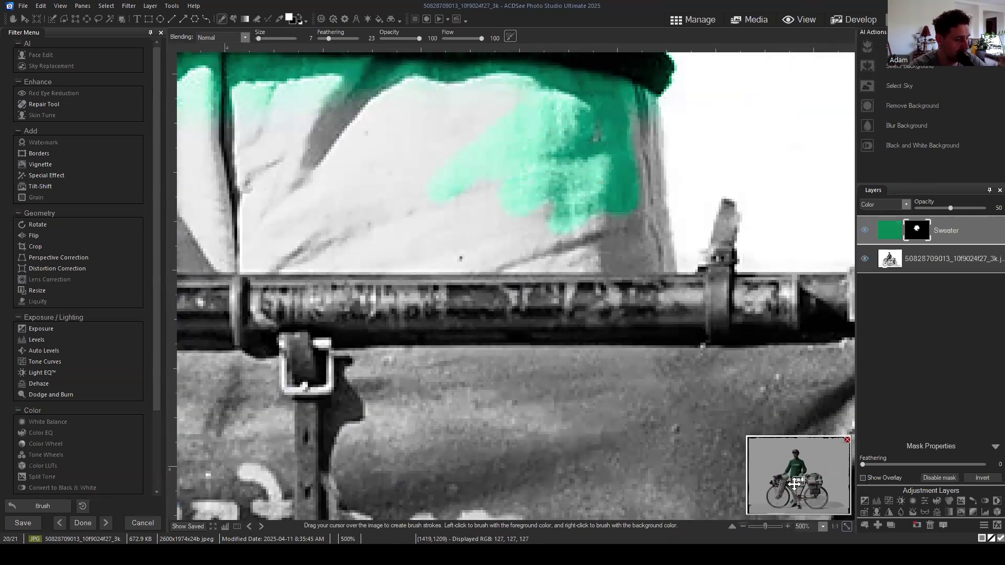
pyautogui.moveTo(797, 479); pyautogui.dragTo(790, 482)
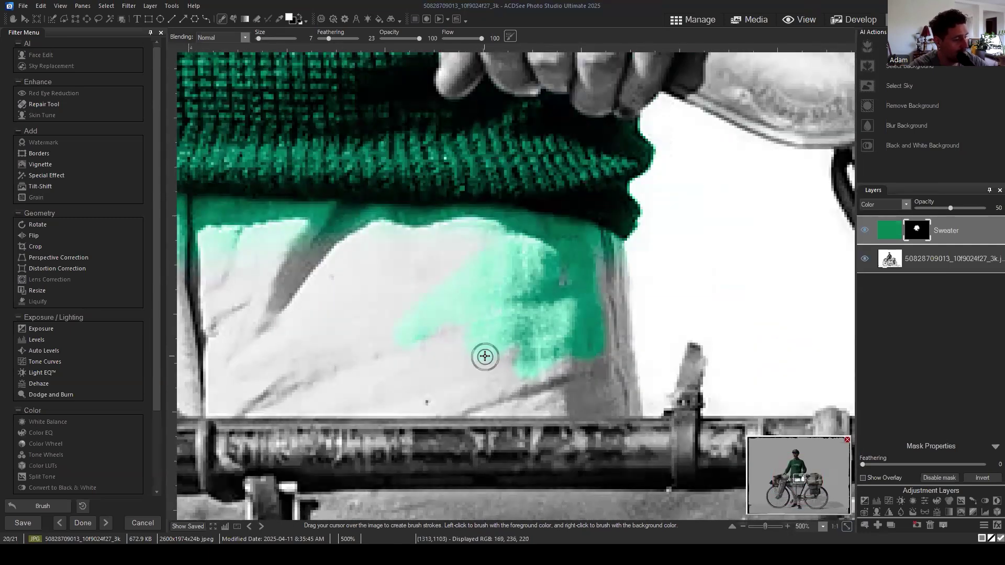
pyautogui.moveTo(456, 365)
pyautogui.mouseDown()
pyautogui.moveTo(509, 292)
pyautogui.moveTo(484, 350)
pyautogui.moveTo(529, 310)
pyautogui.moveTo(528, 354)
pyautogui.moveTo(592, 317)
pyautogui.moveTo(576, 371)
pyautogui.moveTo(565, 322)
pyautogui.moveTo(609, 277)
pyautogui.moveTo(613, 250)
pyautogui.moveTo(572, 230)
pyautogui.moveTo(460, 215)
pyautogui.moveTo(516, 215)
pyautogui.moveTo(478, 244)
pyautogui.moveTo(551, 234)
pyautogui.moveTo(473, 295)
pyautogui.moveTo(532, 282)
pyautogui.moveTo(563, 290)
pyautogui.moveTo(422, 318)
pyautogui.moveTo(403, 280)
pyautogui.mouseUp()
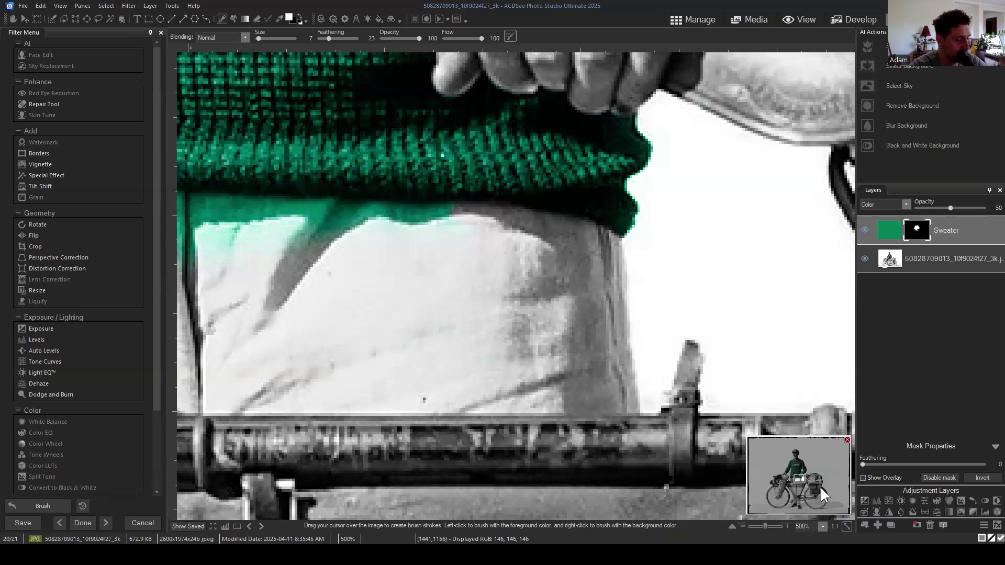
pyautogui.moveTo(800, 476); pyautogui.dragTo(798, 473)
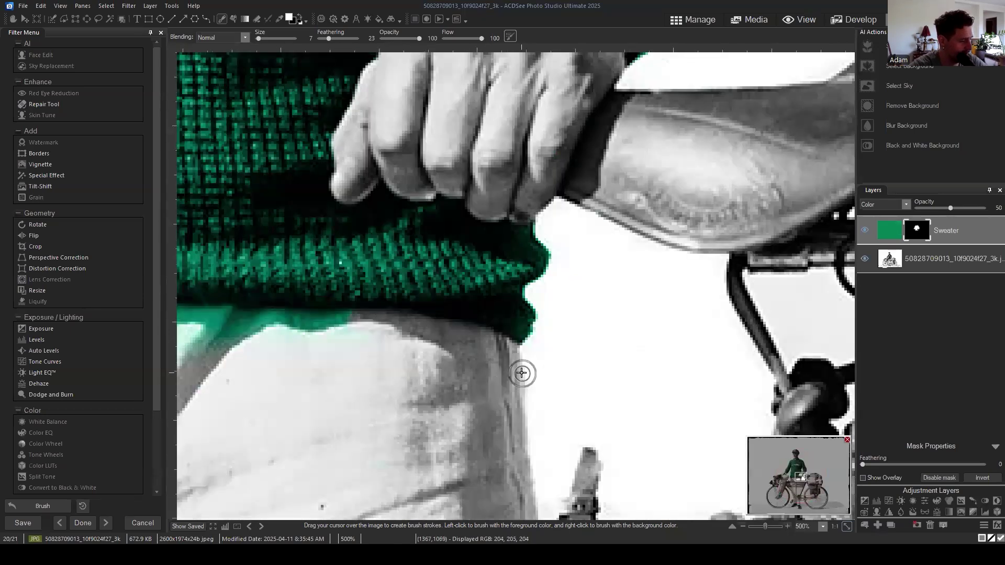
# Mask the remaining green spill off the trousers along the rest of the sweater's hem
pyautogui.scroll(-2, 563, 388)
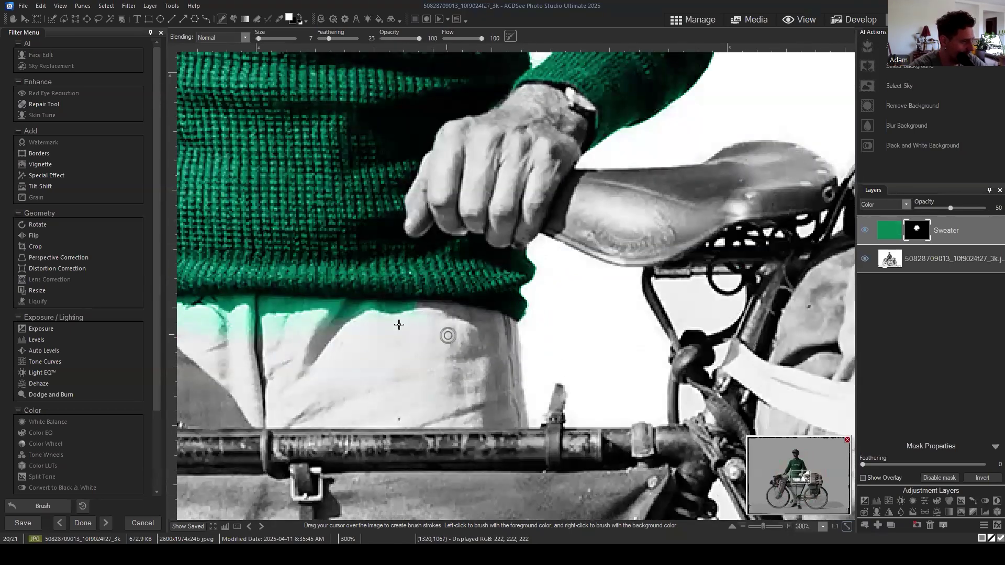
pyautogui.moveTo(803, 479); pyautogui.dragTo(798, 492)
pyautogui.moveTo(514, 239); pyautogui.dragTo(508, 230)
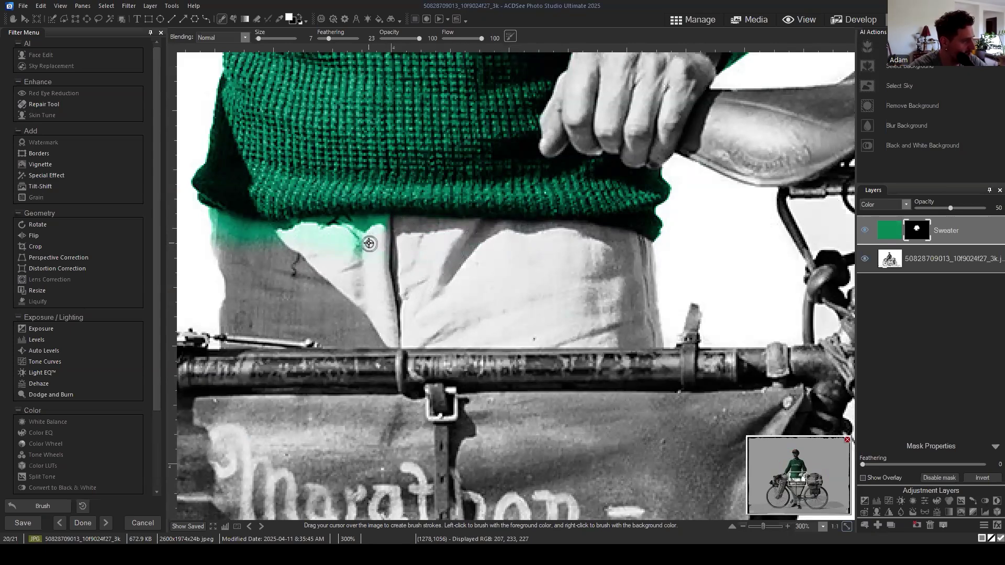
pyautogui.moveTo(784, 482); pyautogui.dragTo(780, 481)
pyautogui.moveTo(427, 231)
pyautogui.mouseDown()
pyautogui.moveTo(421, 209)
pyautogui.moveTo(390, 174)
pyautogui.mouseUp()
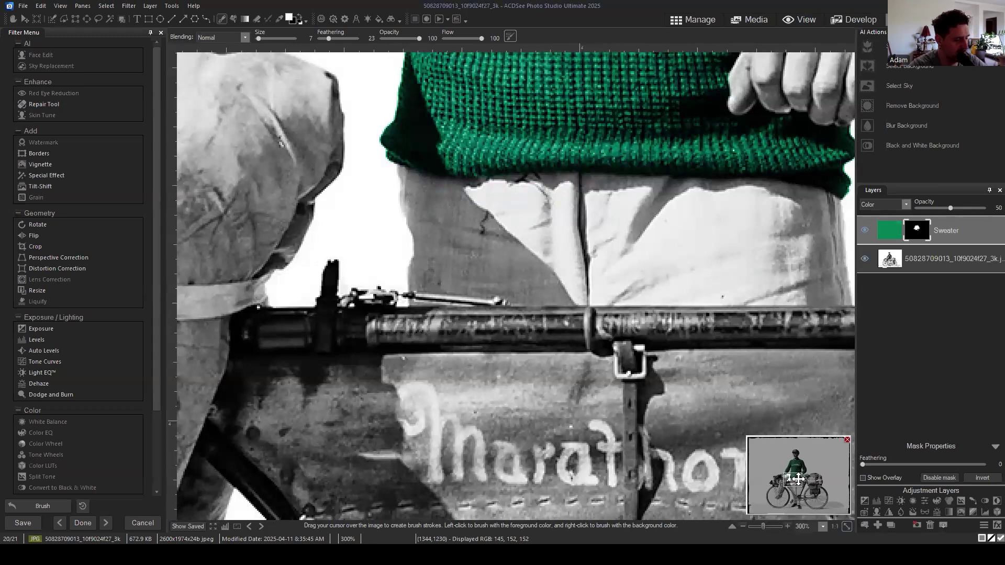
# Mask the green off the wrist and thumb of the hand resting on the front bag
pyautogui.moveTo(792, 477); pyautogui.dragTo(798, 483)
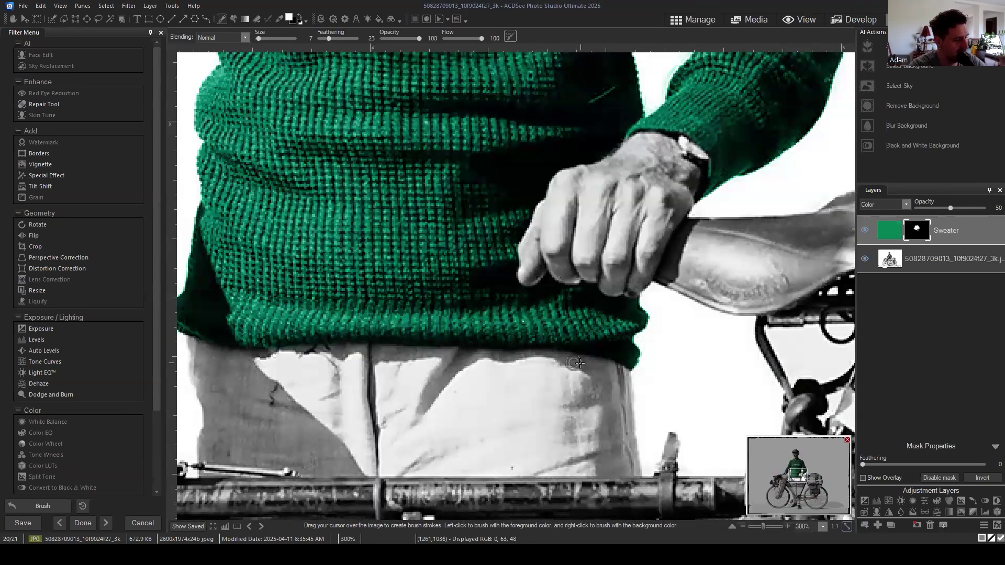
pyautogui.moveTo(798, 475); pyautogui.dragTo(784, 481)
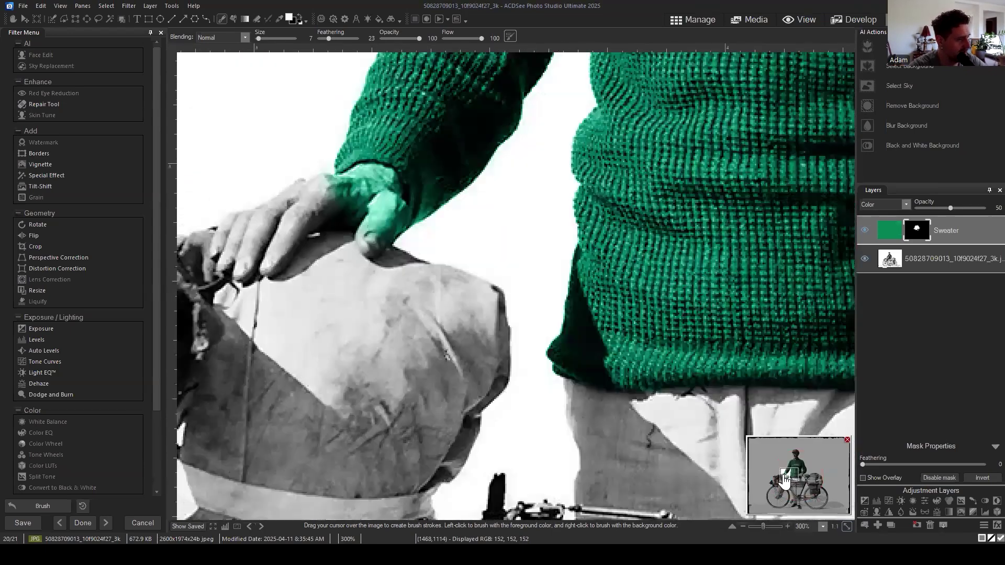
pyautogui.scroll(3, 652, 348)
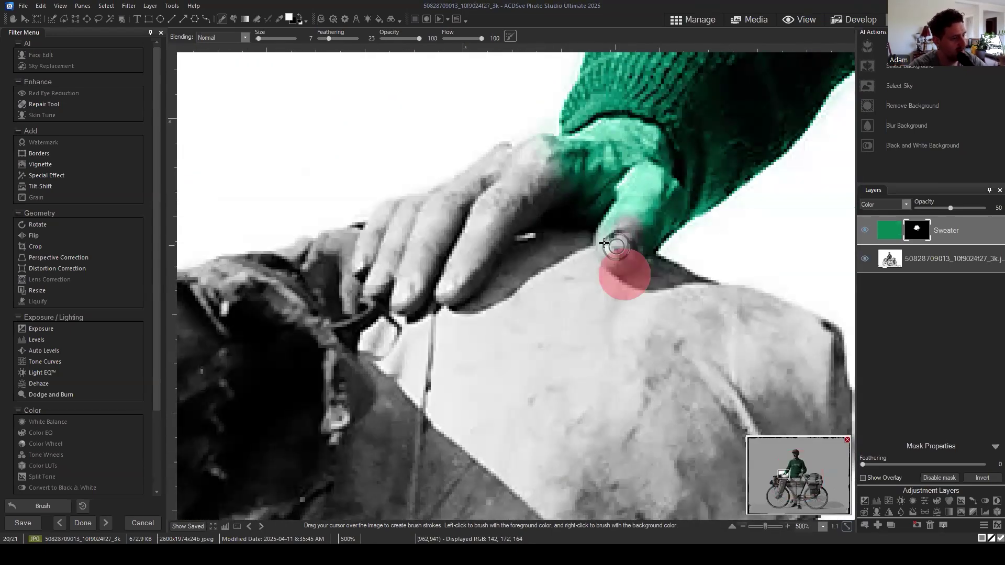
pyautogui.moveTo(548, 193)
pyautogui.mouseDown()
pyautogui.moveTo(555, 166)
pyautogui.moveTo(546, 153)
pyautogui.moveTo(558, 146)
pyautogui.moveTo(545, 148)
pyautogui.moveTo(573, 150)
pyautogui.moveTo(526, 126)
pyautogui.moveTo(540, 115)
pyautogui.moveTo(545, 139)
pyautogui.moveTo(563, 148)
pyautogui.moveTo(622, 129)
pyautogui.moveTo(645, 143)
pyautogui.moveTo(639, 134)
pyautogui.moveTo(670, 210)
pyautogui.moveTo(636, 259)
pyautogui.moveTo(648, 237)
pyautogui.moveTo(635, 215)
pyautogui.moveTo(635, 164)
pyautogui.mouseUp()
pyautogui.moveTo(595, 209)
pyautogui.mouseDown()
pyautogui.moveTo(623, 157)
pyautogui.moveTo(589, 188)
pyautogui.moveTo(616, 222)
pyautogui.moveTo(662, 211)
pyautogui.mouseUp()
pyautogui.moveTo(779, 477); pyautogui.dragTo(791, 472)
pyautogui.scroll(-2, 689, 360)
pyautogui.scroll(-2, 489, 298)
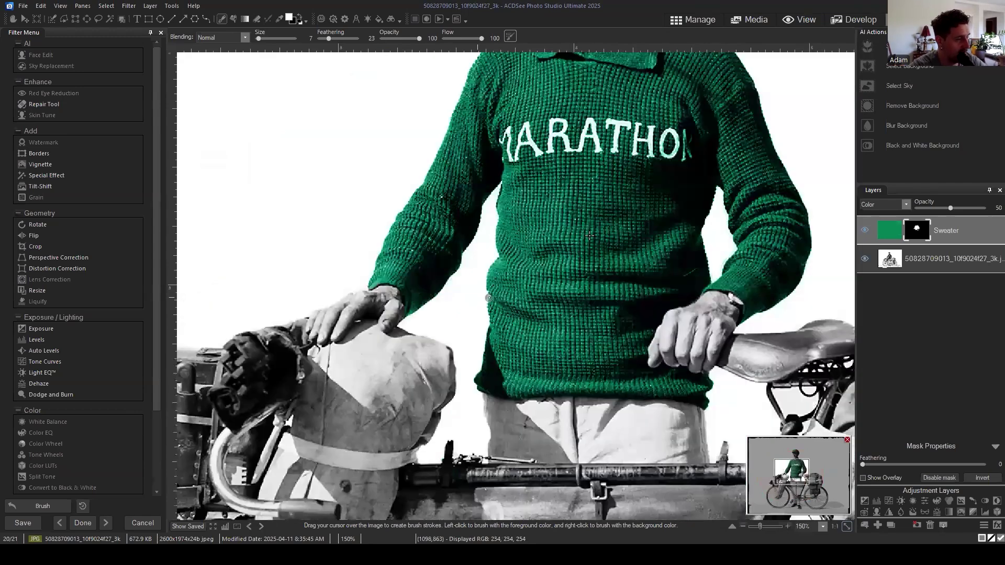
pyautogui.scroll(-1, 561, 210)
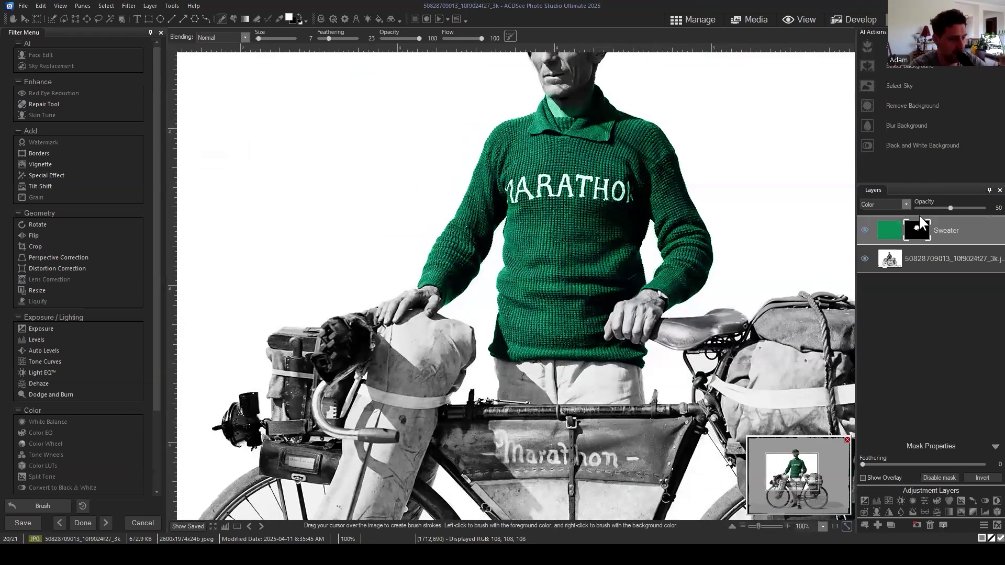
# Try the Multiply blend mode on the Sweater layer and return it to Color
pyautogui.click(897, 204)
pyautogui.click(880, 234)
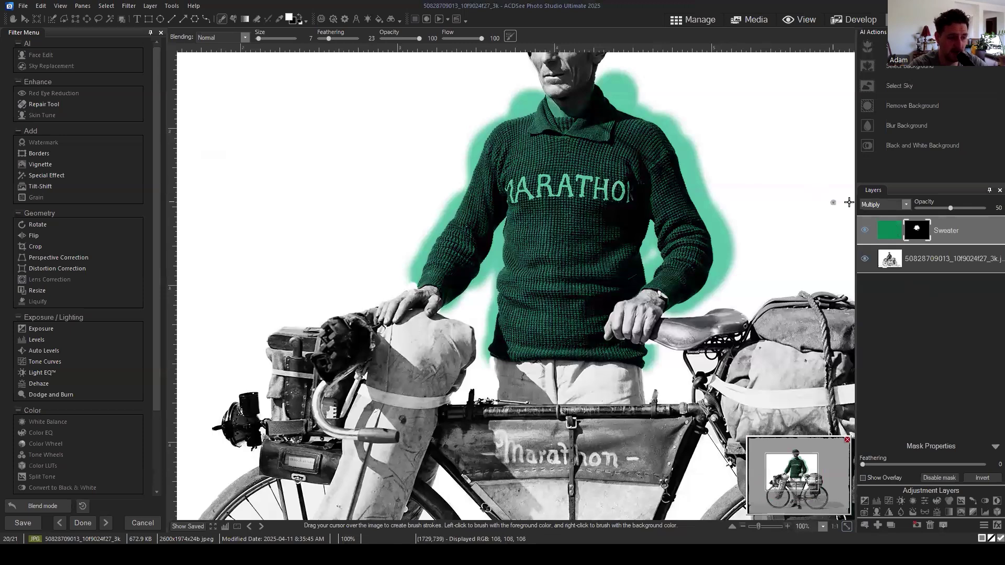
pyautogui.click(875, 204)
pyautogui.click(873, 329)
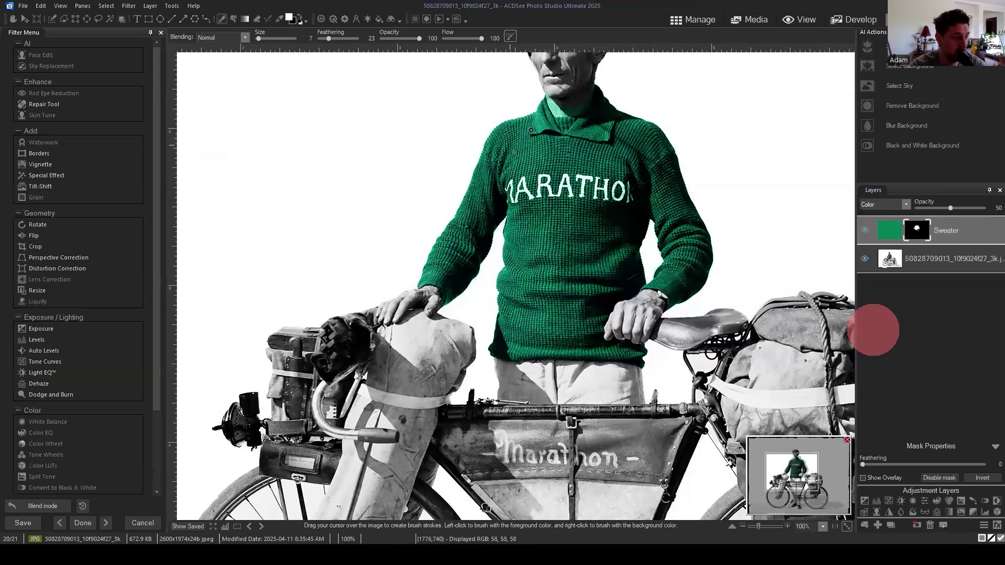
# Set the Sweater layer's blend mode to Normal and view the whole sweater with its surrounding mask area
pyautogui.scroll(1, 608, 164)
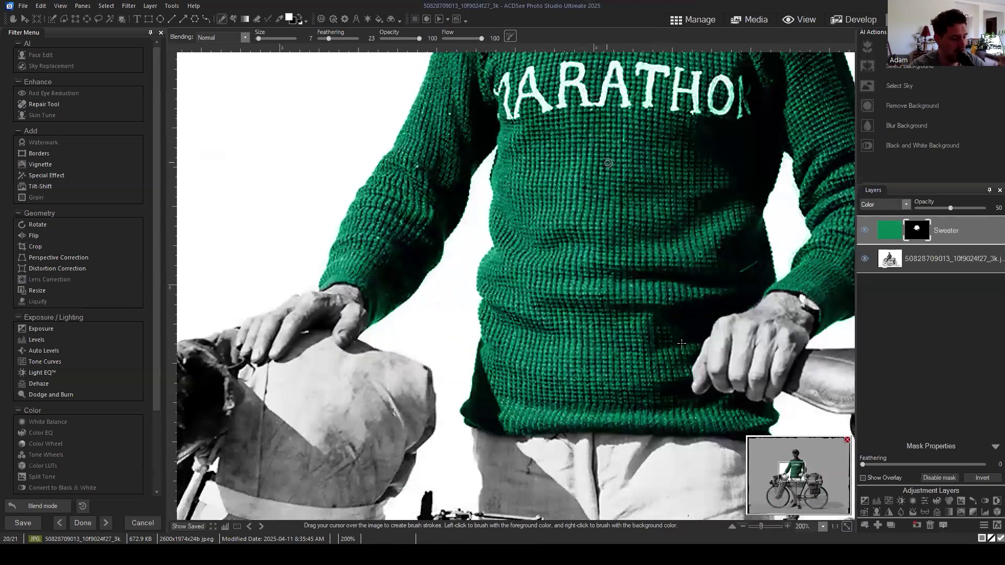
pyautogui.moveTo(799, 471); pyautogui.dragTo(796, 457)
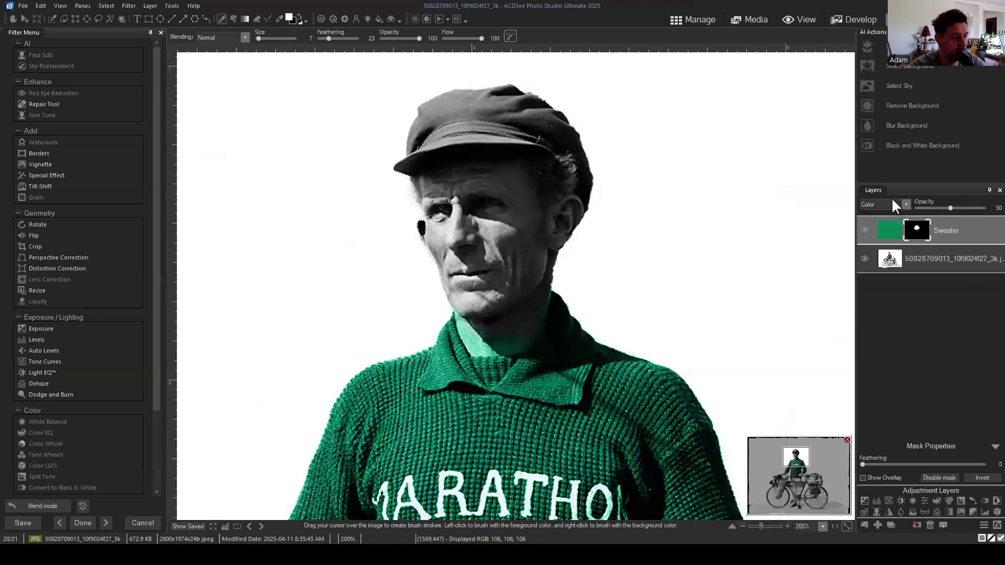
pyautogui.click(890, 204)
pyautogui.click(881, 212)
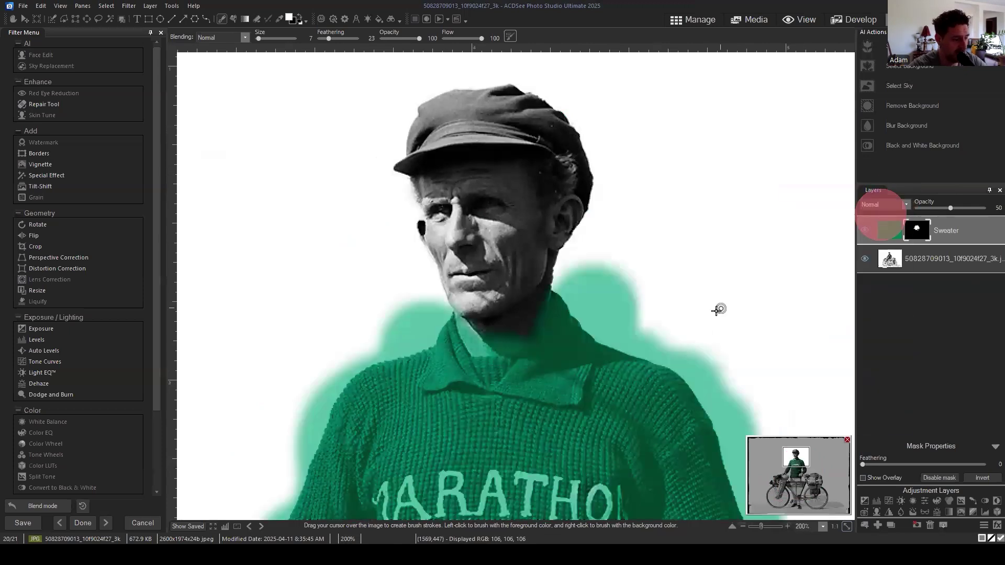
pyautogui.hotkey('ctrl', '-')
pyautogui.hotkey('ctrl', '-')
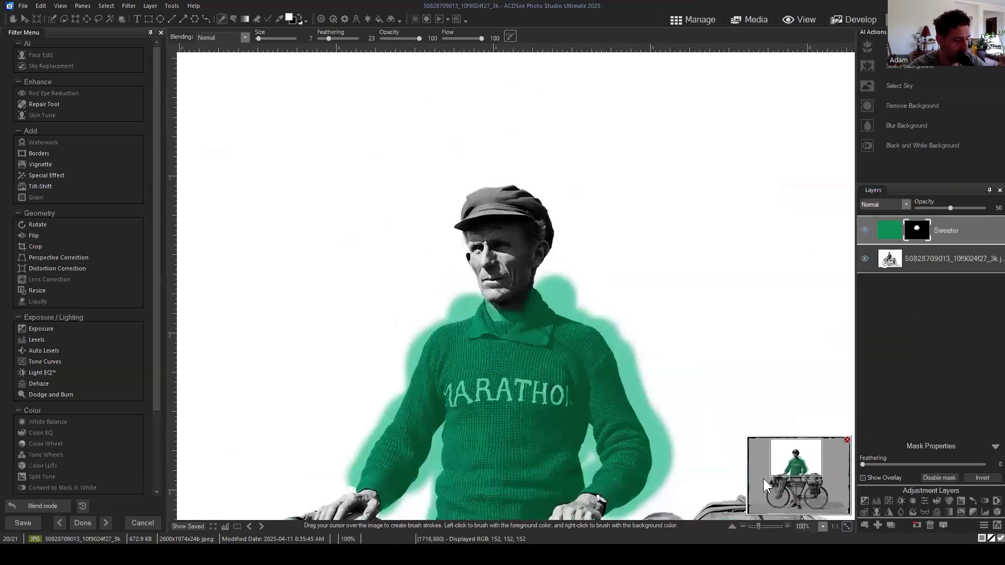
pyautogui.moveTo(766, 484); pyautogui.dragTo(766, 492)
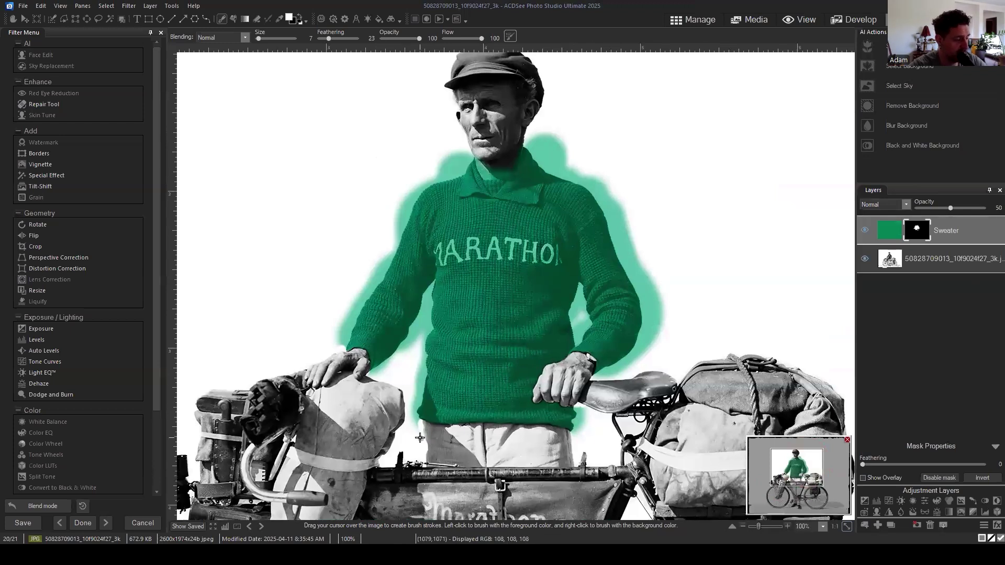
# Set the Sweater layer's blend mode back to Color
pyautogui.click(873, 204)
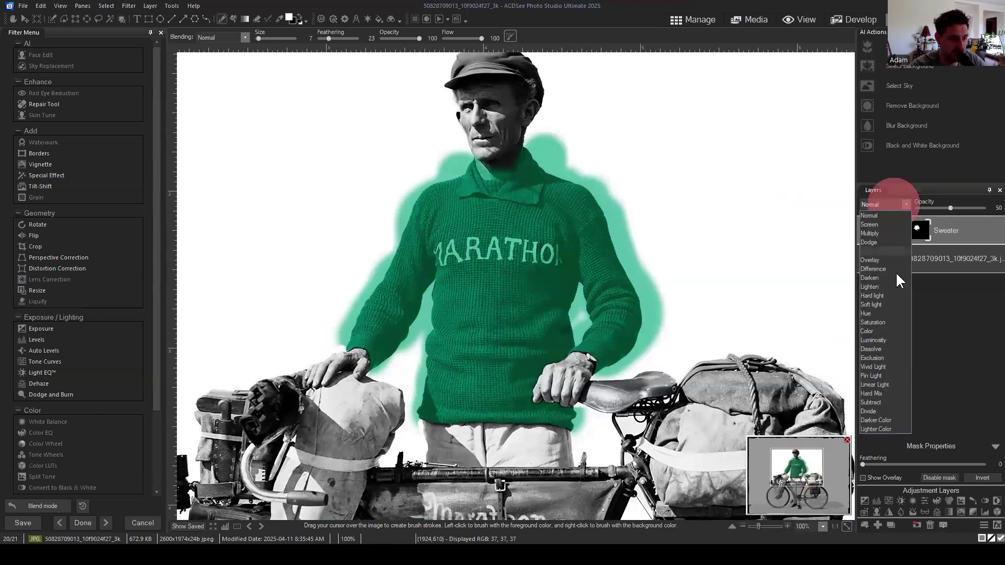
pyautogui.click(876, 331)
pyautogui.hotkey('ctrl', '+')
pyautogui.hotkey('ctrl', '+')
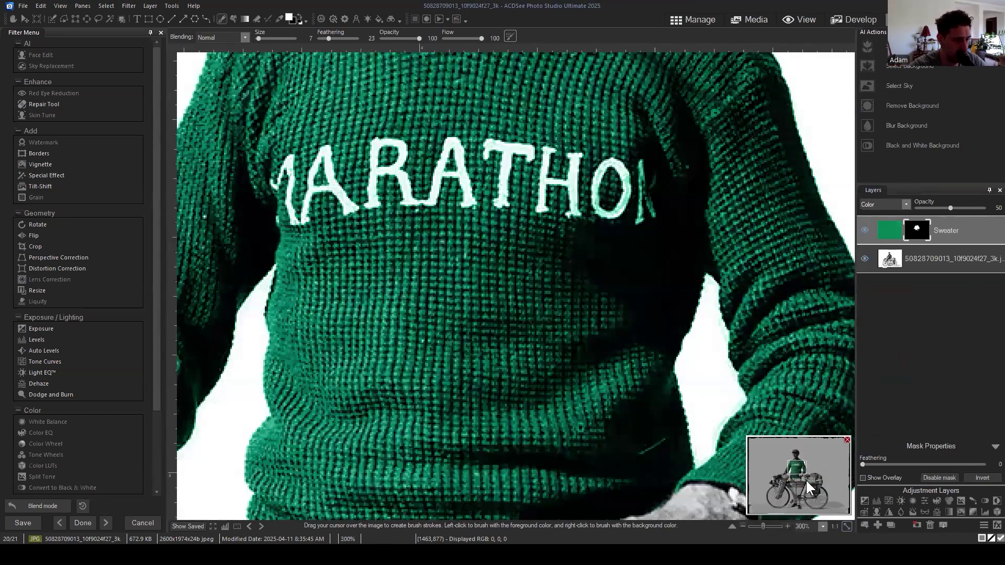
# Mask the green off the neck and the undershirt showing inside the sweater's open collar
pyautogui.click(792, 466)
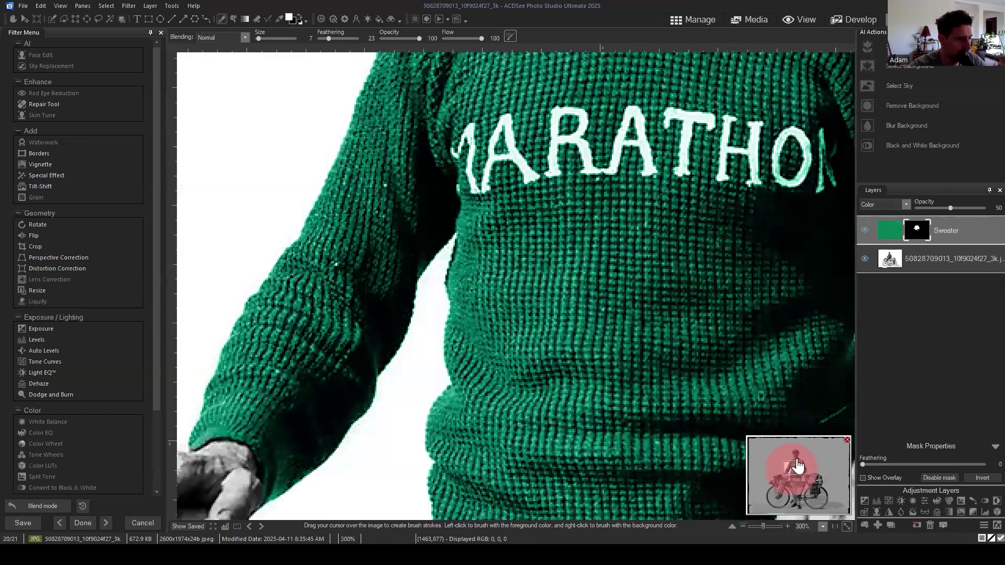
pyautogui.moveTo(798, 466); pyautogui.dragTo(797, 461)
pyautogui.hotkey('ctrl', '+')
pyautogui.hotkey('ctrl', '+')
pyautogui.click(343, 193)
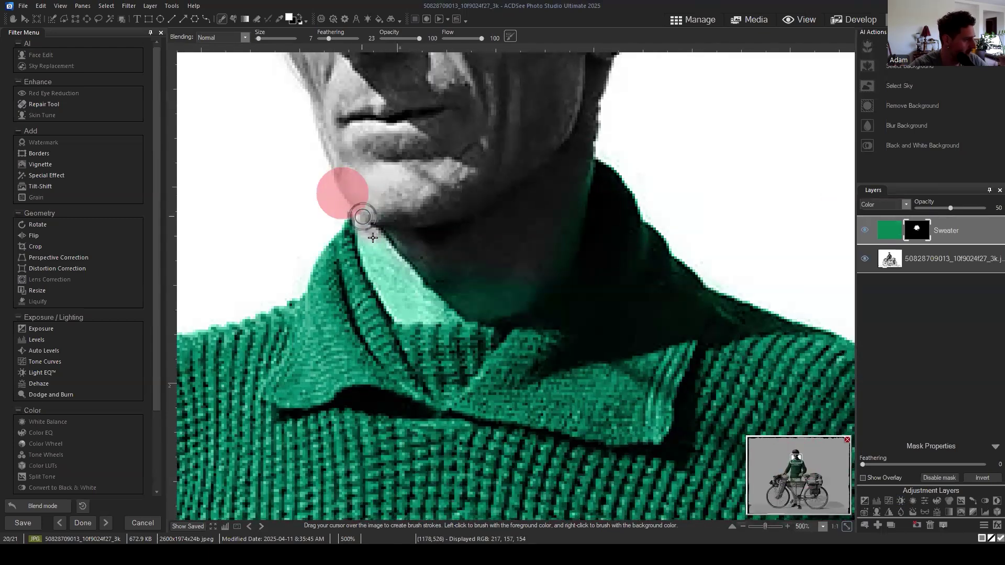
pyautogui.moveTo(373, 237); pyautogui.dragTo(379, 268)
pyautogui.moveTo(400, 305)
pyautogui.mouseDown()
pyautogui.moveTo(455, 313)
pyautogui.moveTo(398, 311)
pyautogui.moveTo(396, 228)
pyautogui.moveTo(425, 298)
pyautogui.moveTo(402, 315)
pyautogui.moveTo(413, 351)
pyautogui.moveTo(409, 342)
pyautogui.moveTo(401, 300)
pyautogui.moveTo(427, 373)
pyautogui.moveTo(444, 391)
pyautogui.moveTo(500, 322)
pyautogui.moveTo(445, 369)
pyautogui.moveTo(483, 300)
pyautogui.moveTo(460, 303)
pyautogui.moveTo(454, 280)
pyautogui.moveTo(433, 342)
pyautogui.moveTo(416, 264)
pyautogui.moveTo(388, 277)
pyautogui.moveTo(438, 255)
pyautogui.moveTo(515, 287)
pyautogui.moveTo(508, 268)
pyautogui.moveTo(548, 289)
pyautogui.mouseUp()
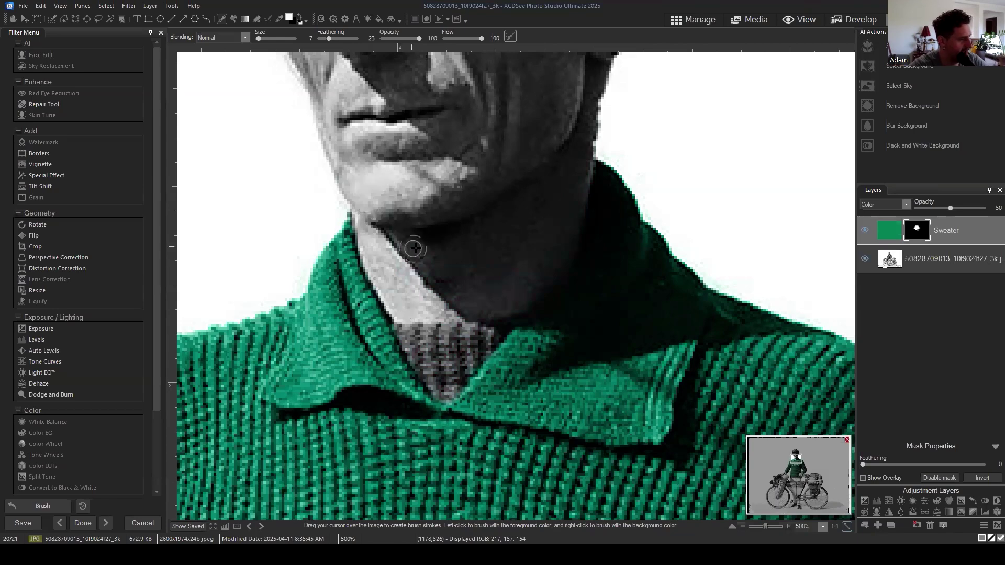
pyautogui.scroll(-2, 532, 258)
pyautogui.scroll(-3, 533, 258)
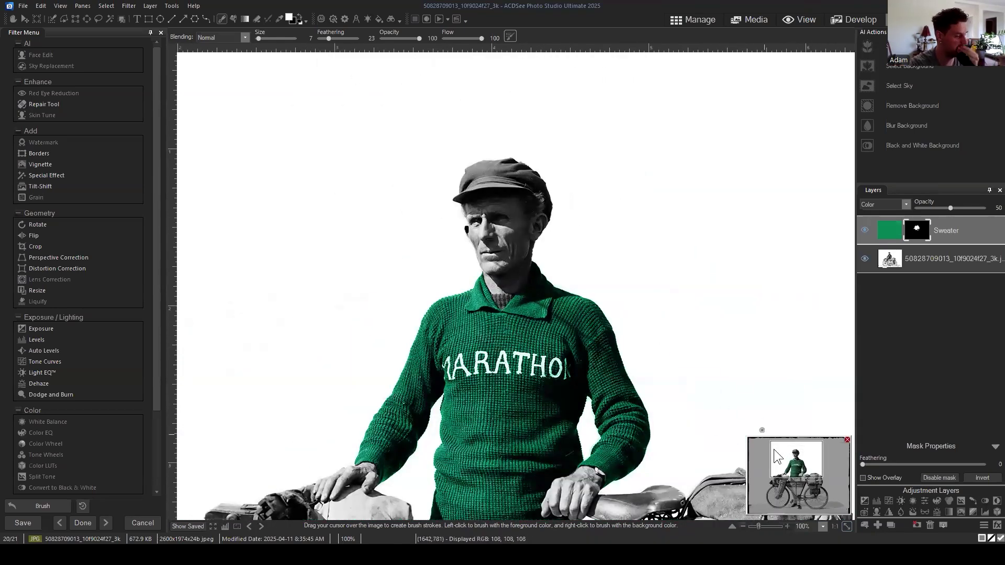
pyautogui.moveTo(796, 458); pyautogui.dragTo(792, 497)
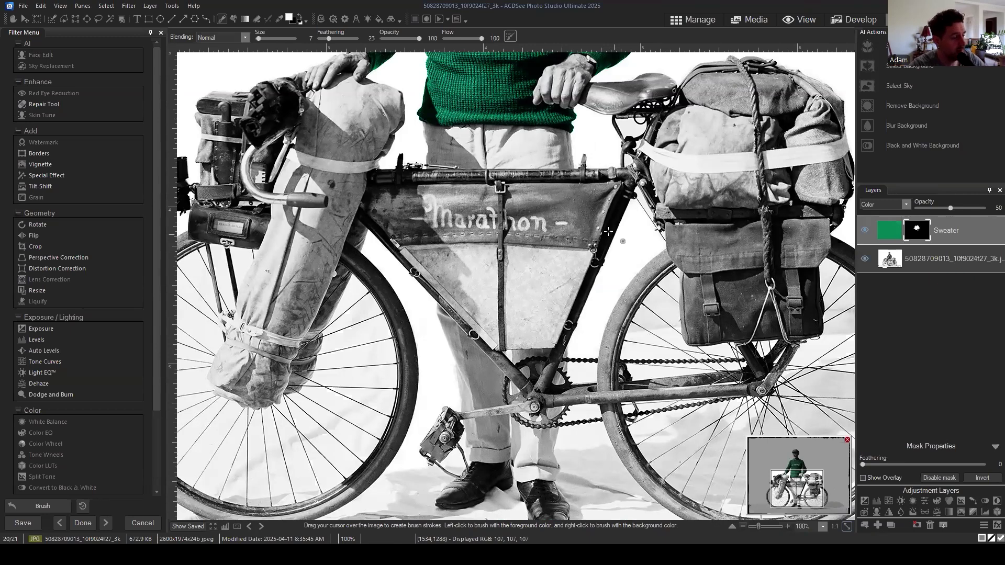
pyautogui.scroll(-3, 777, 491)
pyautogui.moveTo(791, 476); pyautogui.dragTo(802, 465)
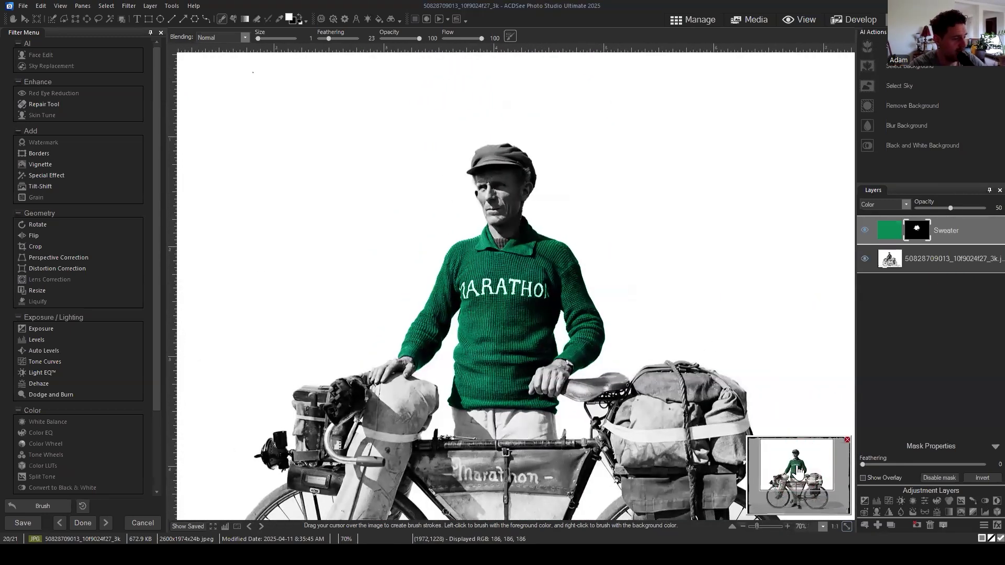
# Recolor the sweater by filling the Sweater layer's color content, not its mask, with dark blue
pyautogui.click(292, 23)
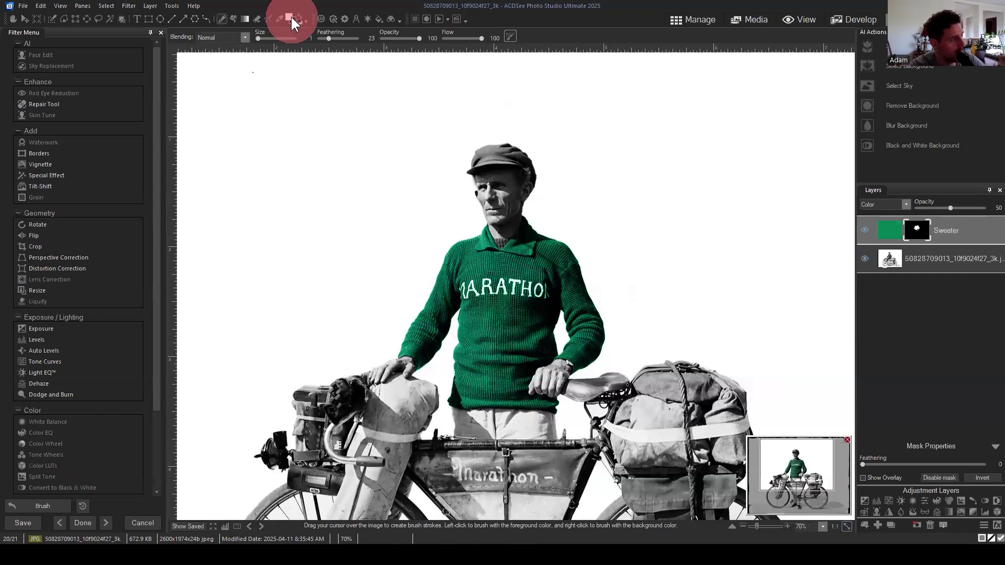
pyautogui.click(289, 18)
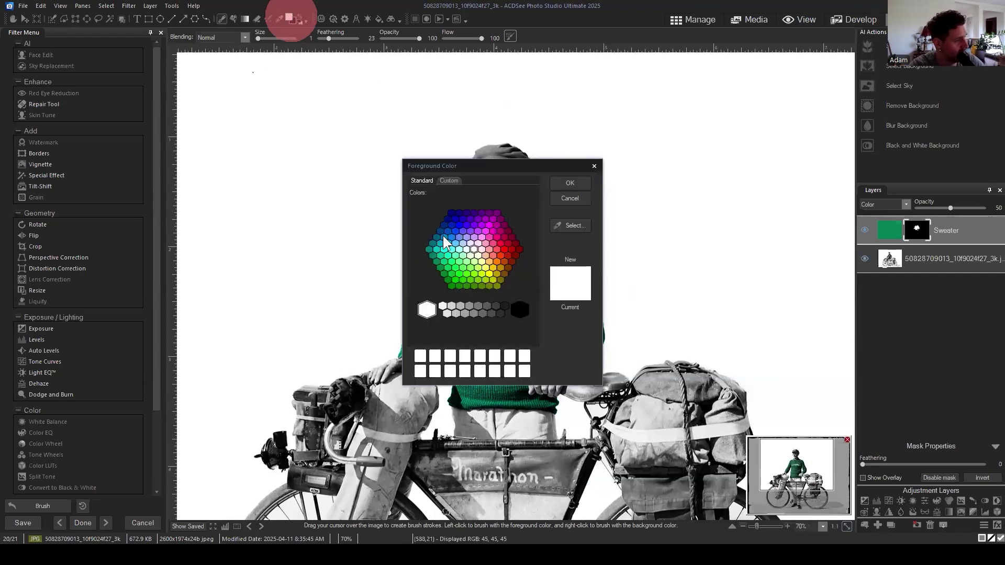
pyautogui.click(450, 222)
pyautogui.click(570, 183)
pyautogui.click(233, 19)
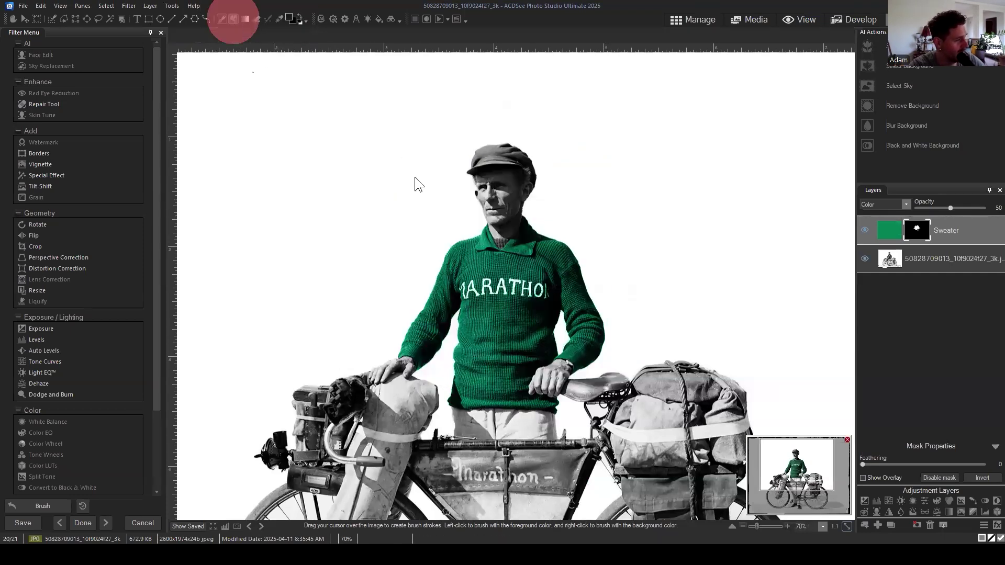
pyautogui.click(888, 231)
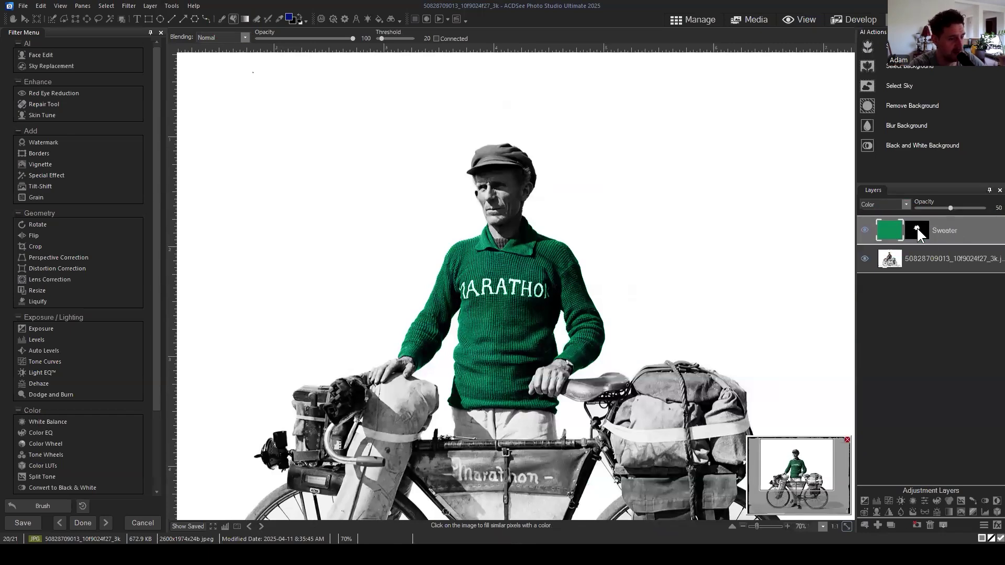
pyautogui.click(580, 281)
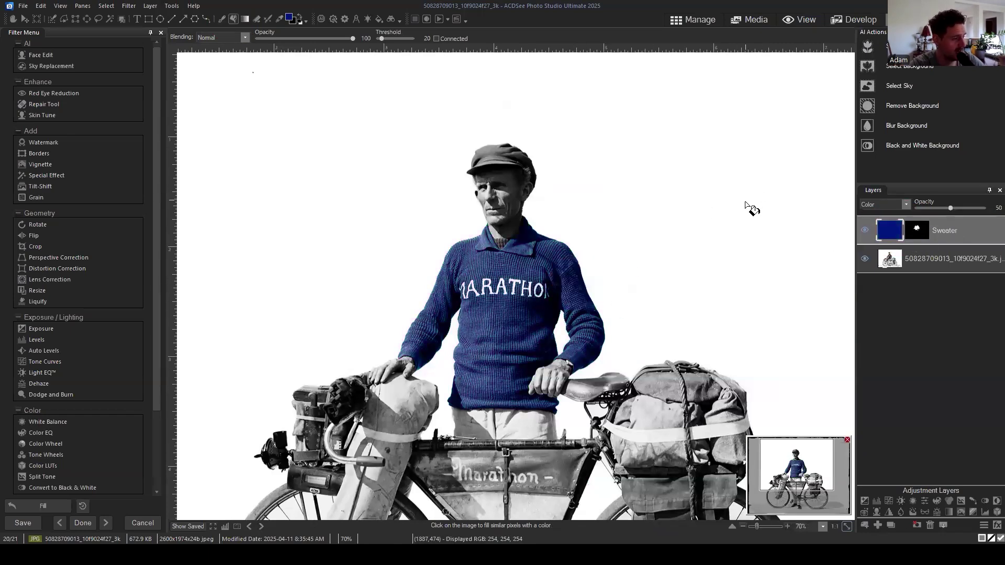
pyautogui.scroll(-1, 676, 252)
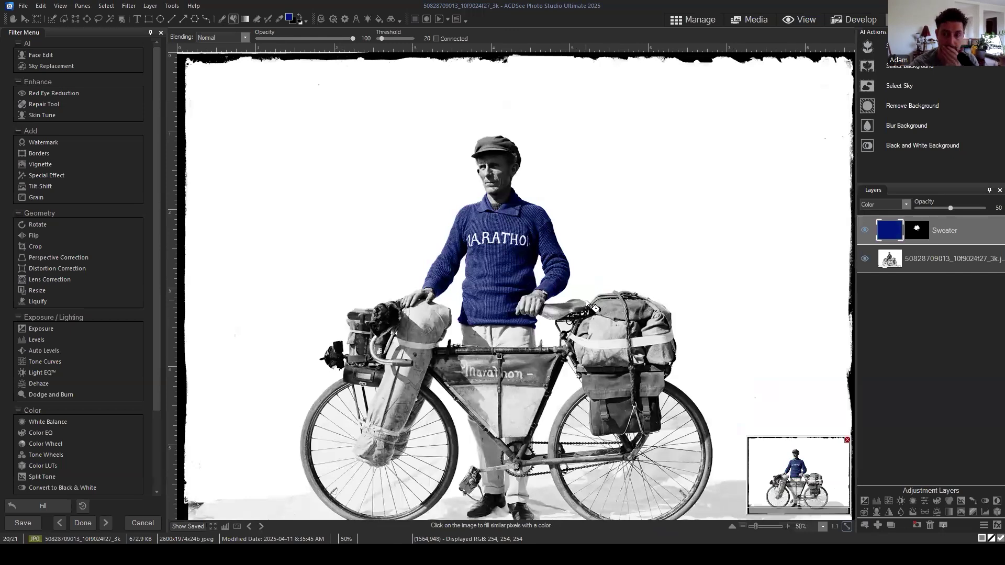
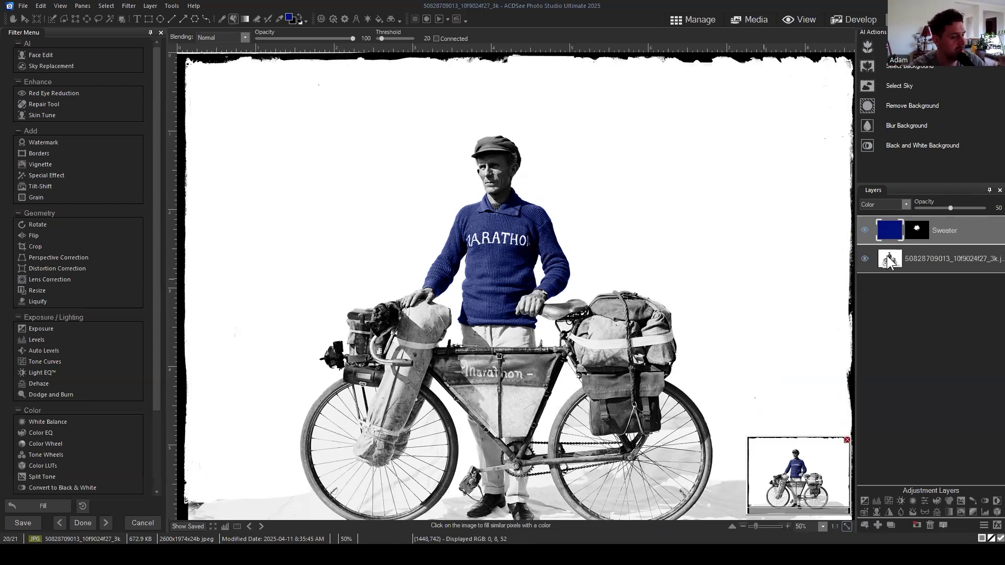
pyautogui.scroll(-1, 733, 245)
pyautogui.scroll(1, 728, 247)
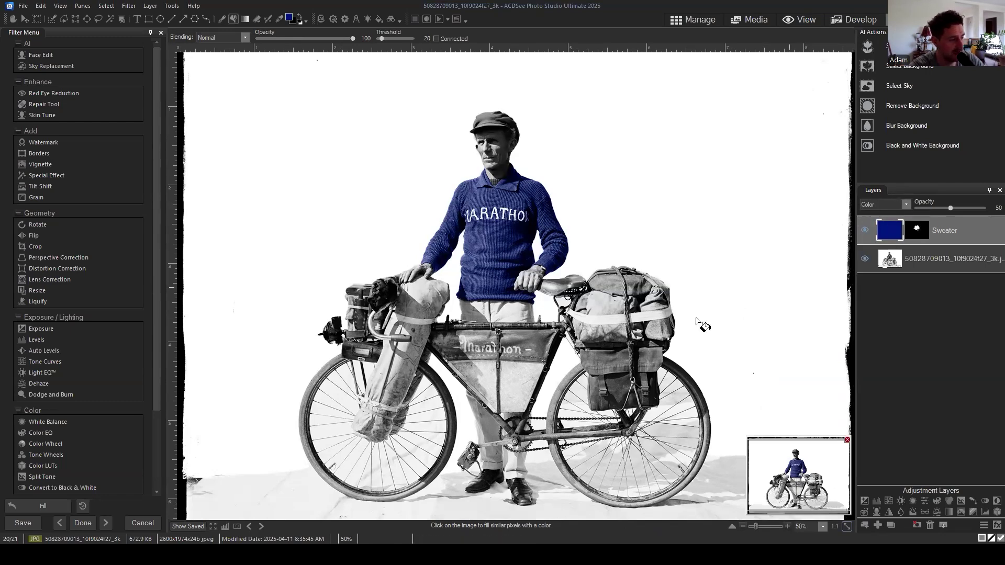
pyautogui.scroll(-1, 539, 353)
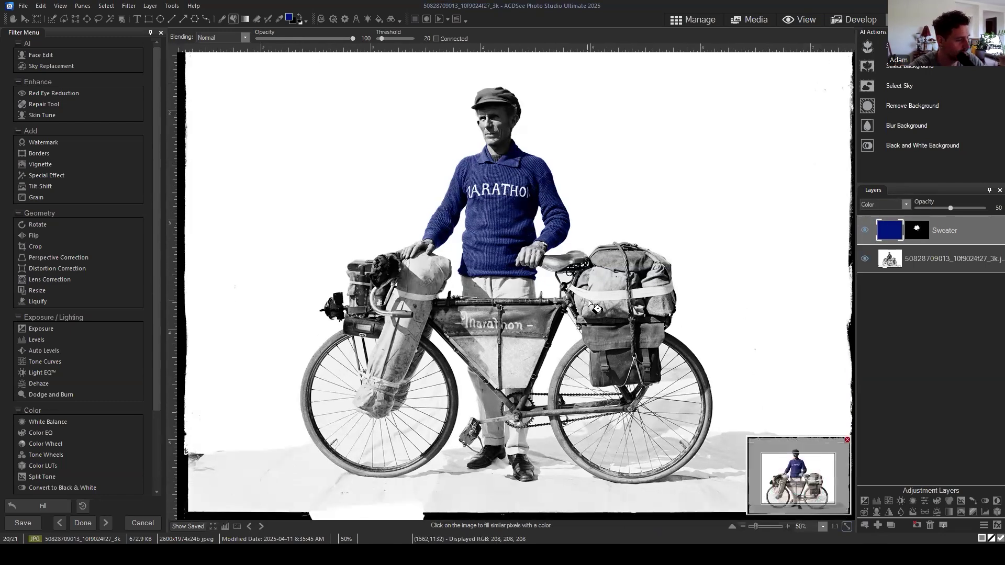
pyautogui.scroll(2, 590, 302)
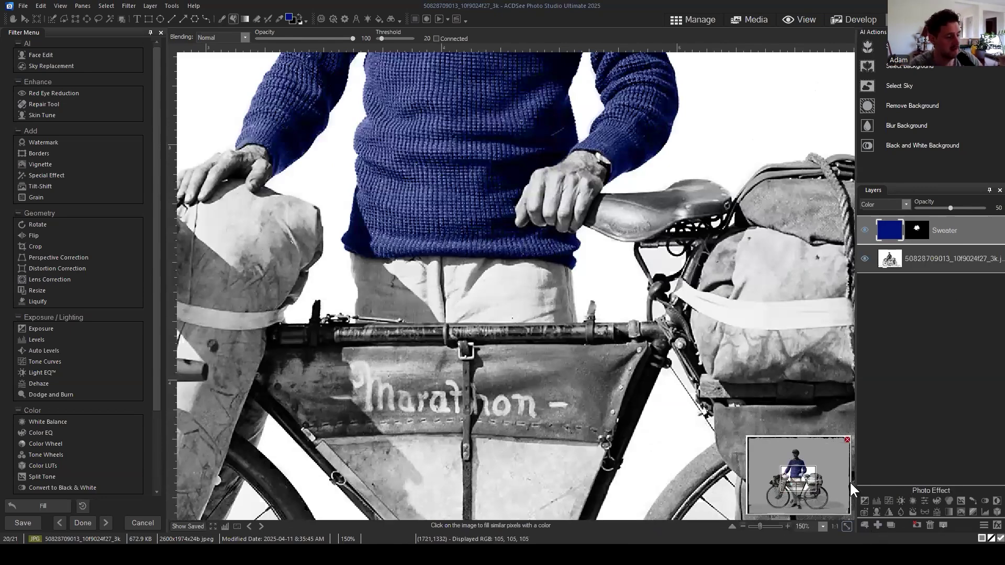
# Add a blank layer above the Sweater layer and fill it entirely with pale yellow
pyautogui.click(876, 524)
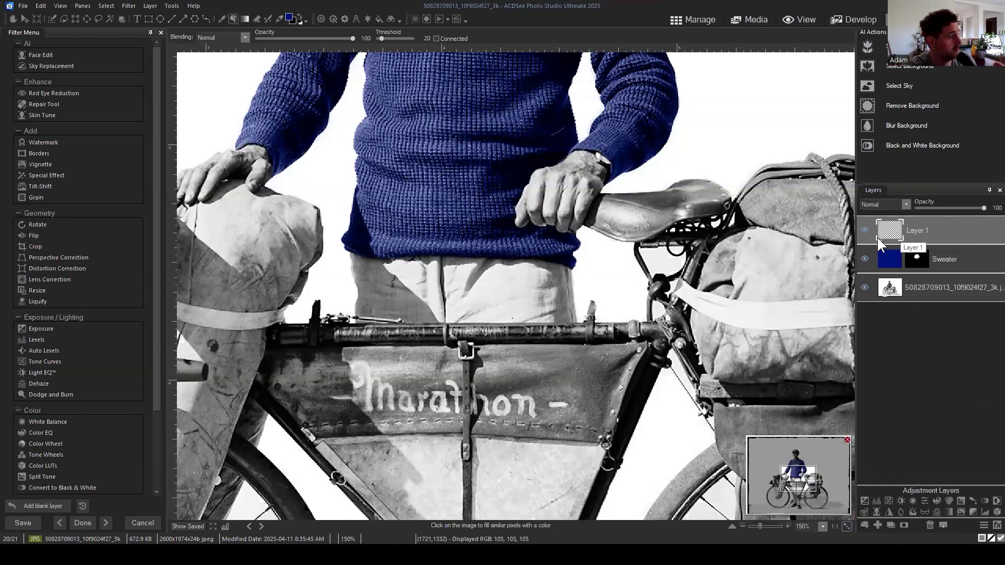
pyautogui.click(289, 18)
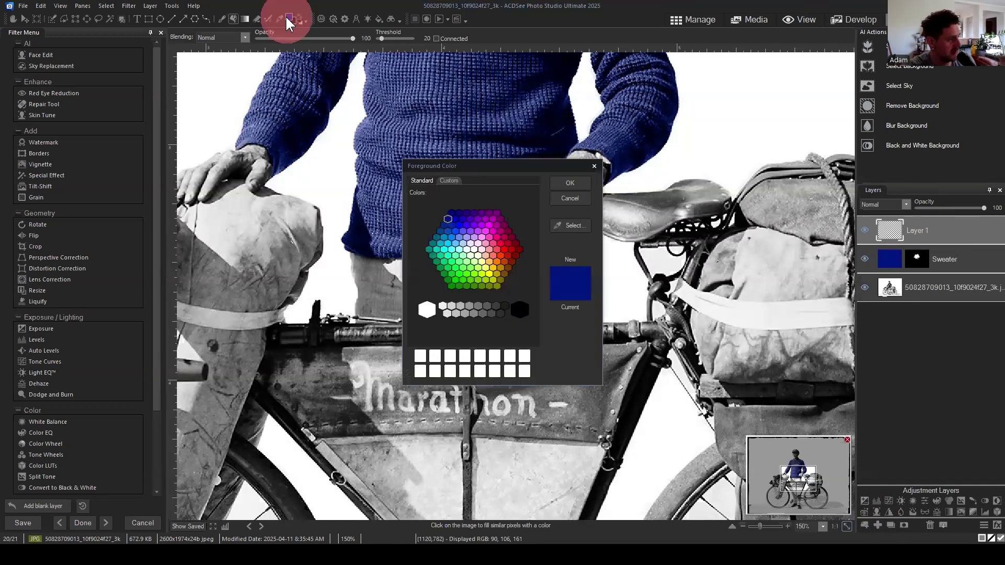
pyautogui.click(478, 260)
pyautogui.click(576, 181)
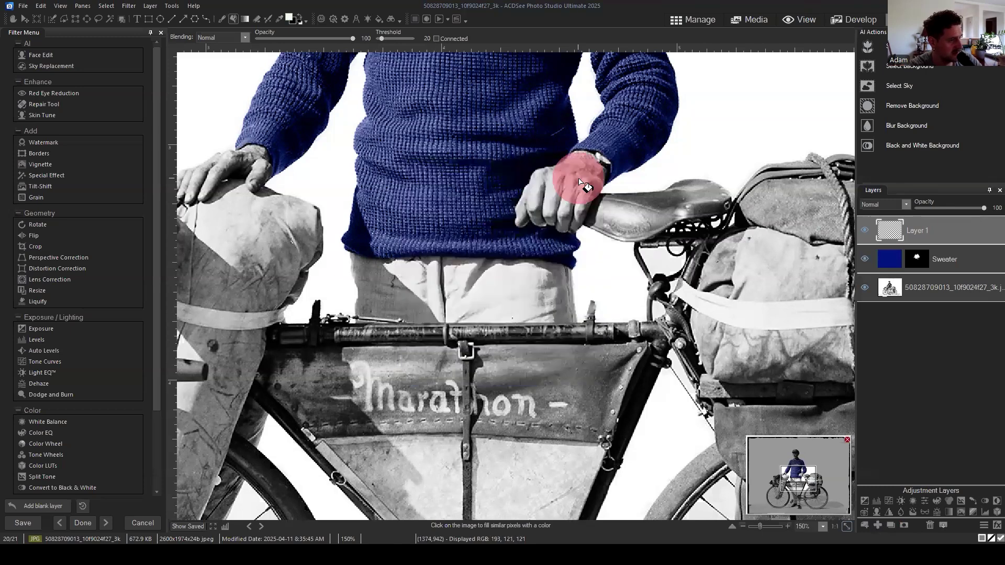
pyautogui.scroll(-2, 549, 278)
pyautogui.scroll(-2, 540, 272)
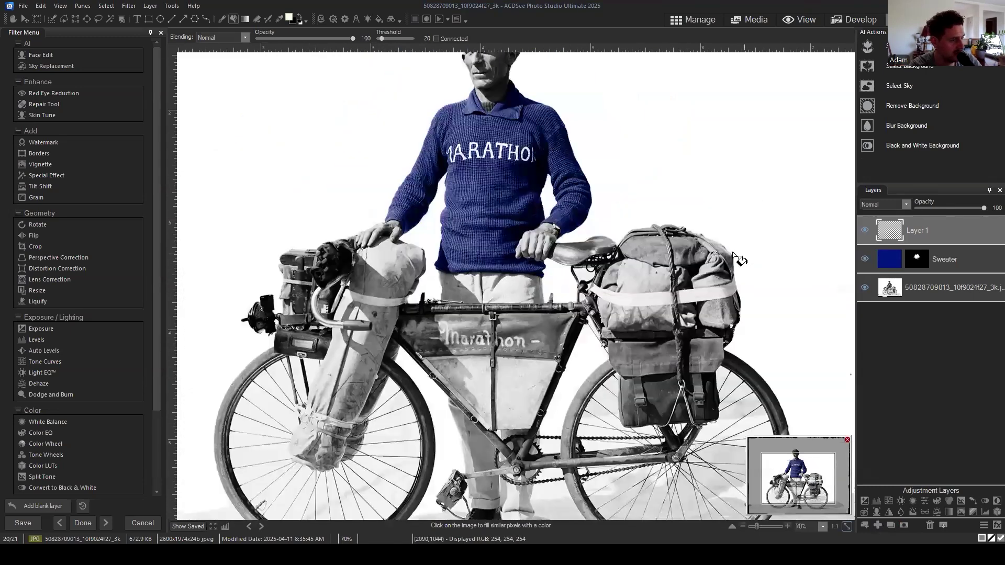
pyautogui.click(550, 284)
pyautogui.scroll(-3, 555, 283)
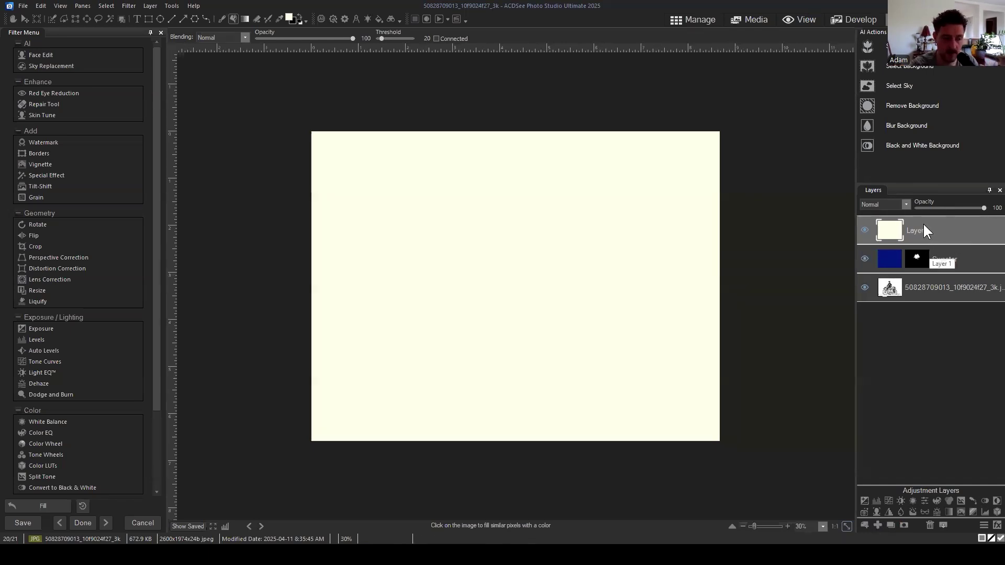
# Add an all-black mask to the pale yellow layer and set the layer's blend mode to Color
pyautogui.click(903, 525)
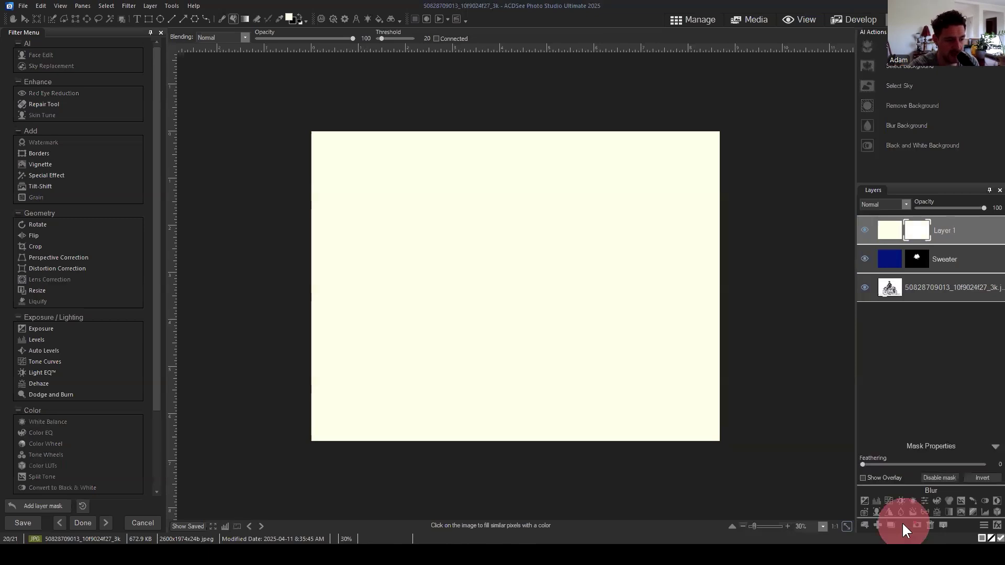
pyautogui.click(916, 230)
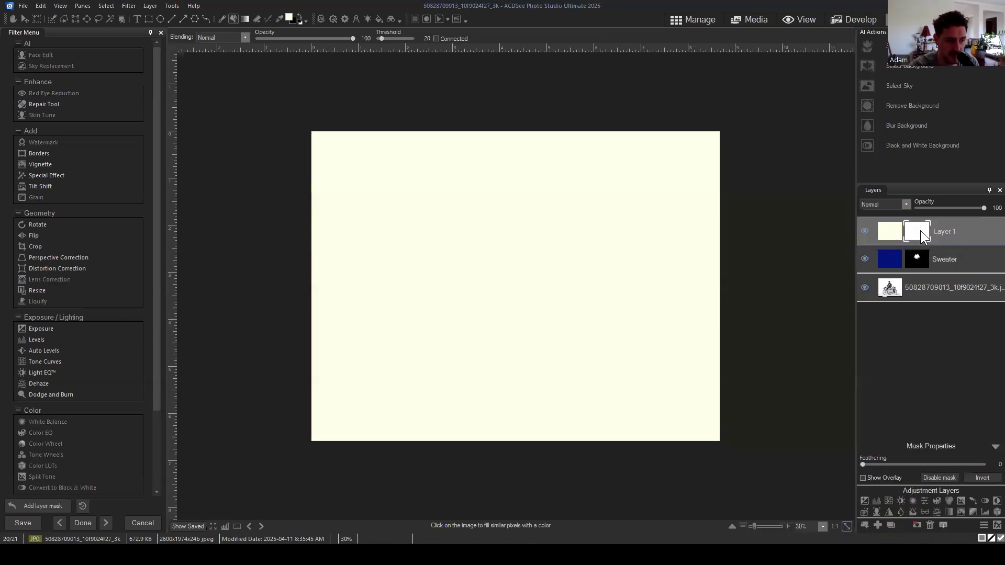
pyautogui.rightClick(914, 228)
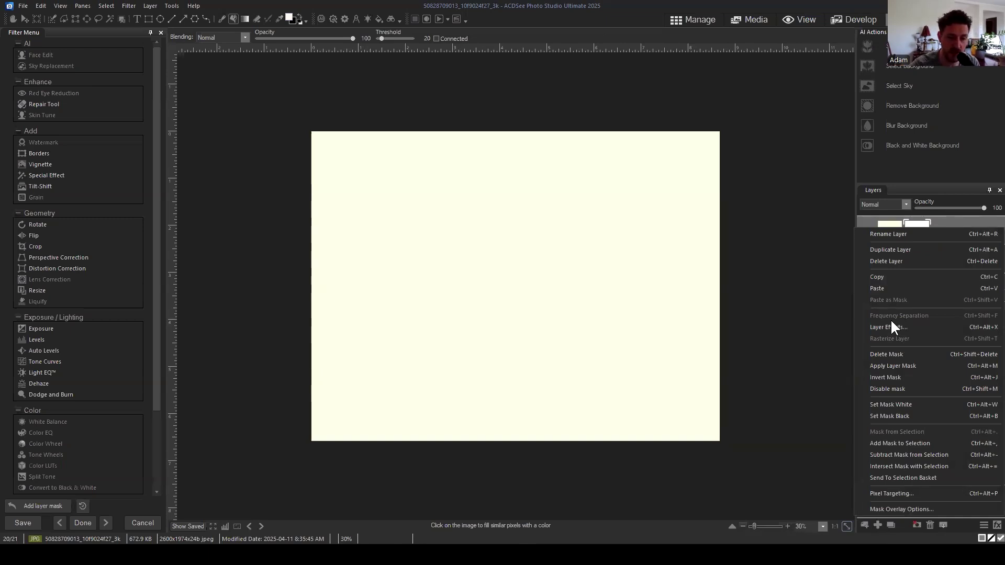
pyautogui.click(892, 415)
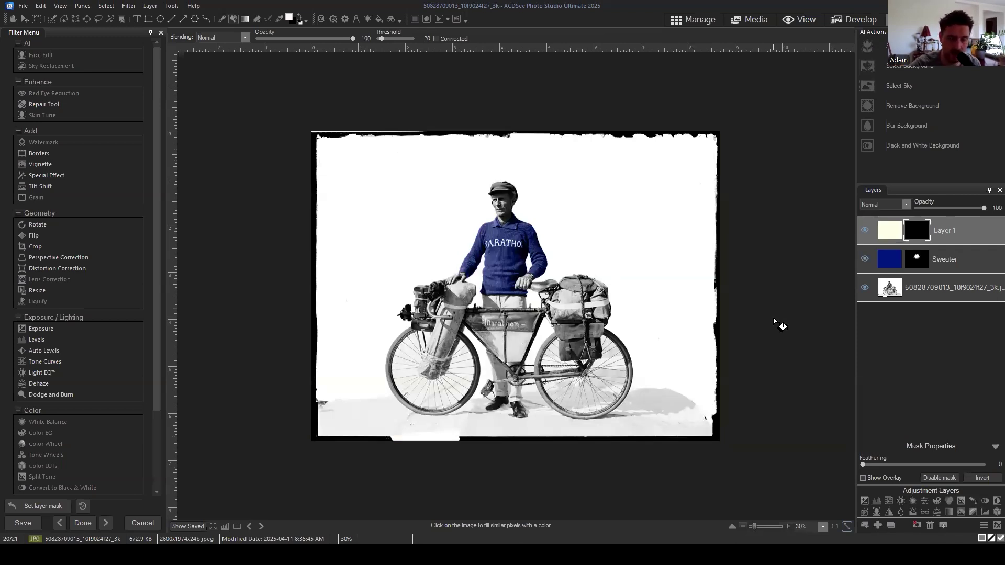
pyautogui.click(890, 204)
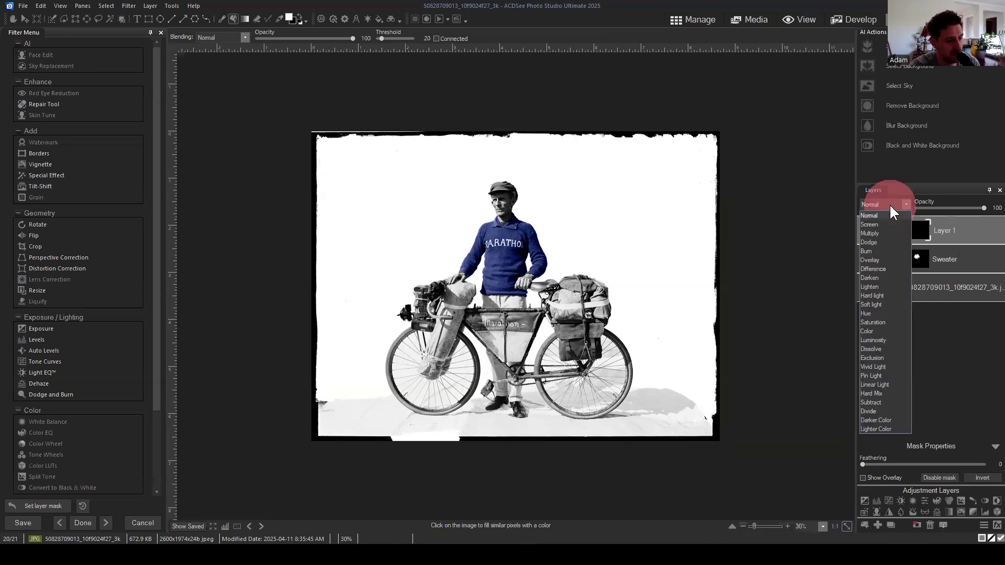
pyautogui.click(878, 334)
# Brush white on the pale yellow layer's mask over the trousers below the sweater, using brush size 43 and setting feathering to 16
pyautogui.scroll(2, 518, 351)
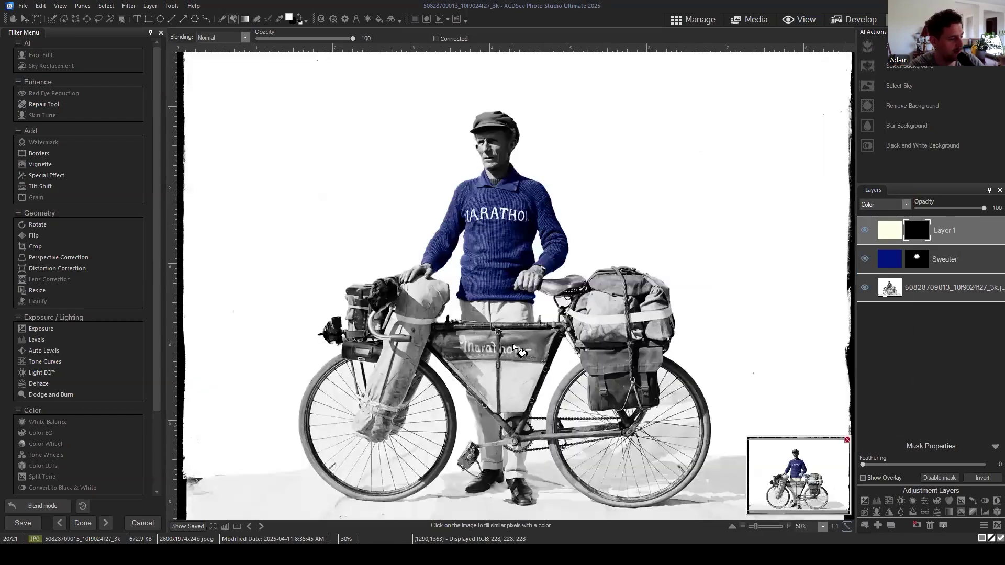
pyautogui.scroll(2, 519, 350)
pyautogui.scroll(1, 759, 480)
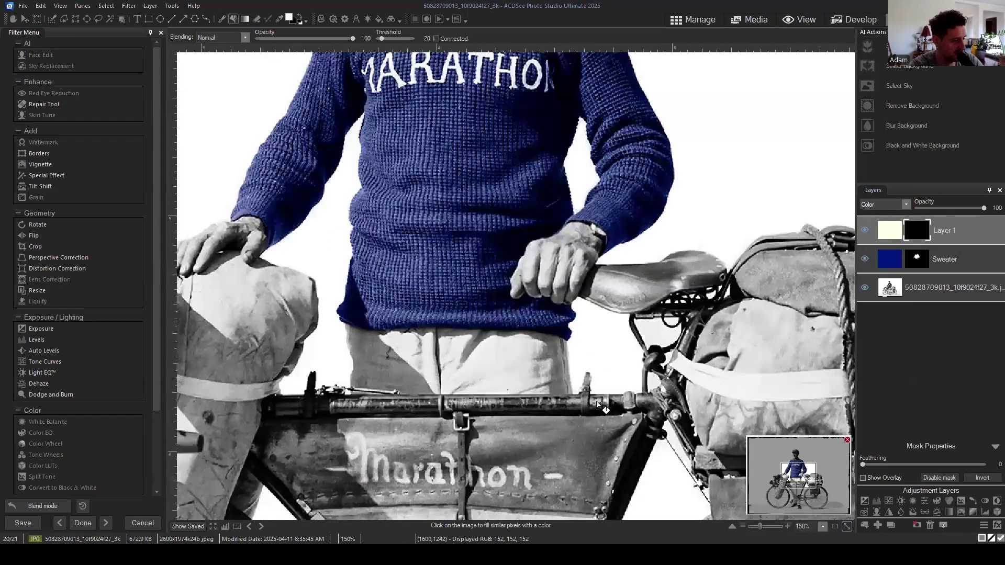
pyautogui.scroll(1, 597, 405)
pyautogui.moveTo(802, 475); pyautogui.dragTo(802, 479)
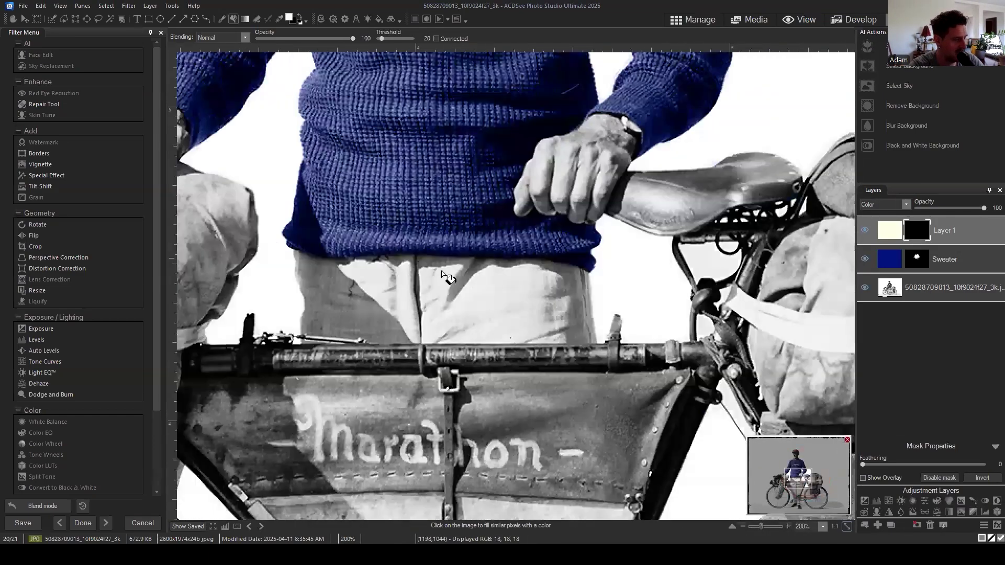
pyautogui.scroll(1, 798, 481)
pyautogui.scroll(1, 797, 483)
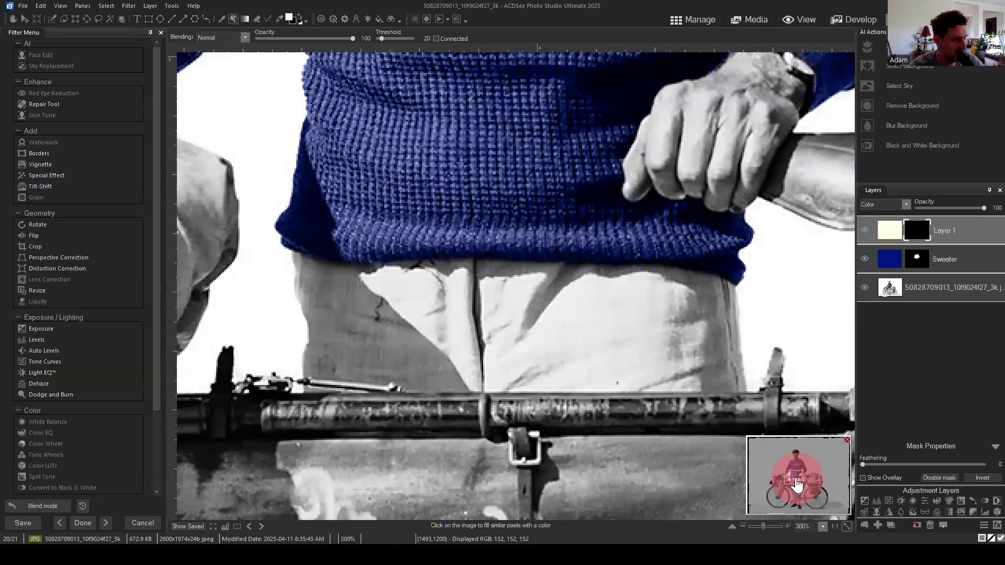
pyautogui.click(222, 23)
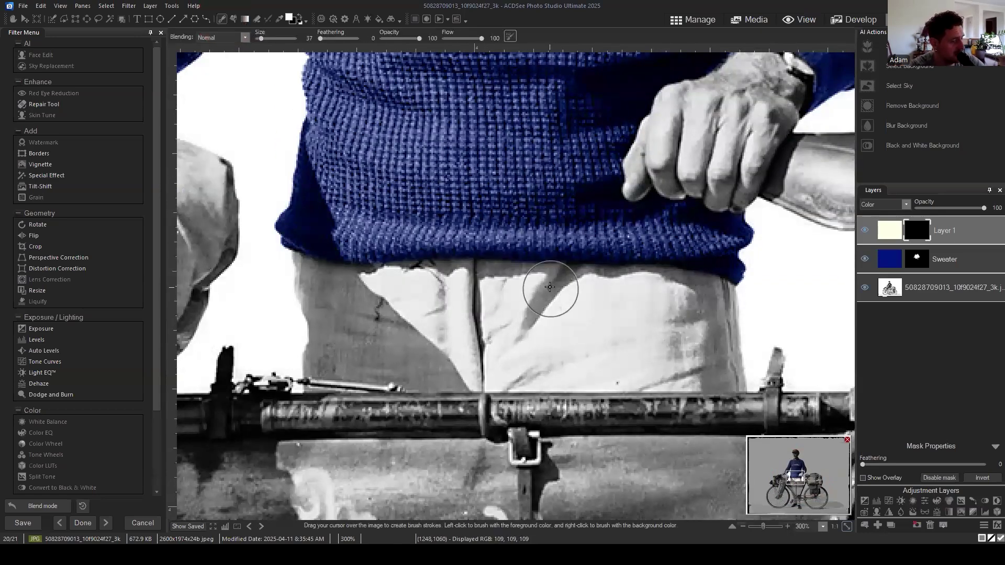
pyautogui.moveTo(543, 330)
pyautogui.mouseDown()
pyautogui.moveTo(563, 303)
pyautogui.moveTo(618, 309)
pyautogui.mouseUp()
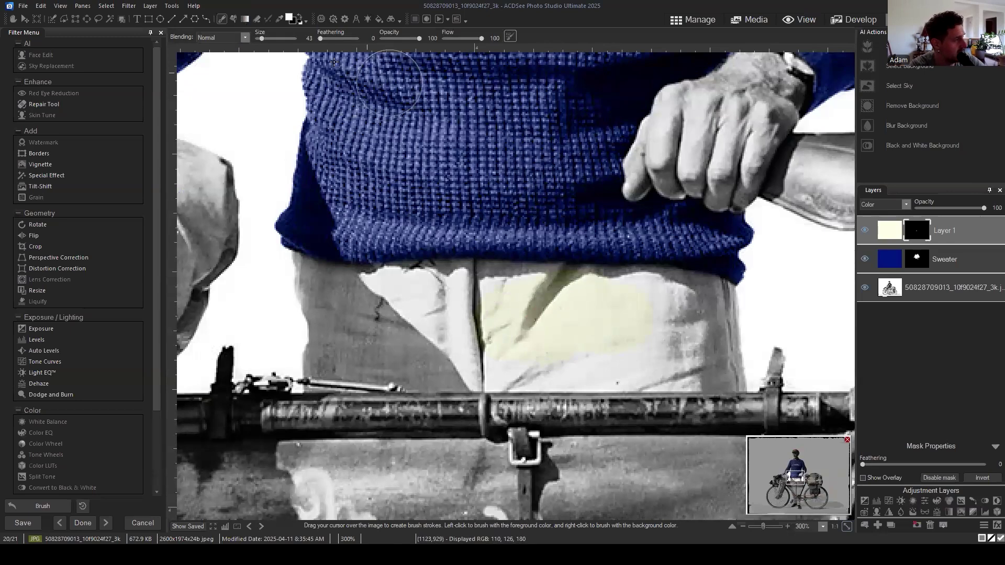
pyautogui.moveTo(321, 39); pyautogui.dragTo(326, 38)
pyautogui.moveTo(532, 314)
pyautogui.mouseDown()
pyautogui.moveTo(486, 305)
pyautogui.moveTo(696, 314)
pyautogui.mouseUp()
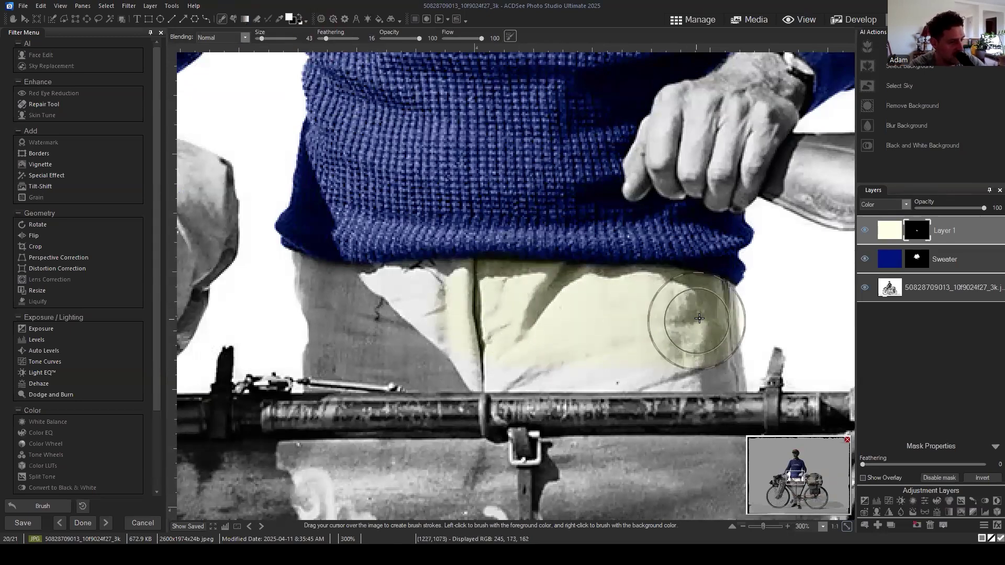
# Reduce the brush size to 13 and paint the mask along the trousers' edge above the crossbar and at the hip beside the saddle
pyautogui.scroll(-1, 694, 325)
pyautogui.scroll(-1, 692, 342)
pyautogui.scroll(2, 632, 337)
pyautogui.scroll(-2, 595, 262)
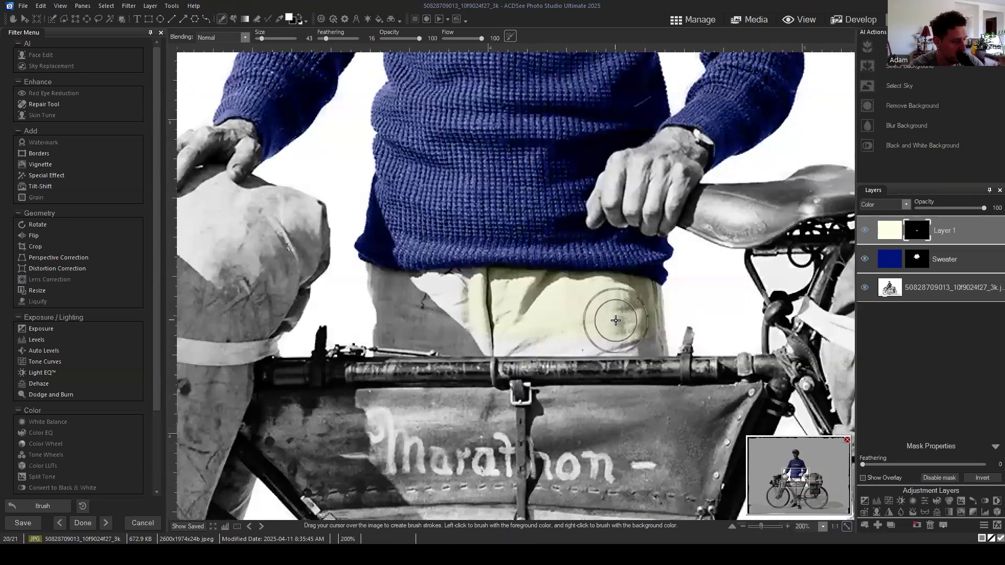
pyautogui.scroll(2, 615, 319)
pyautogui.scroll(2, 615, 320)
pyautogui.press('[')
pyautogui.press('[')
pyautogui.press('[')
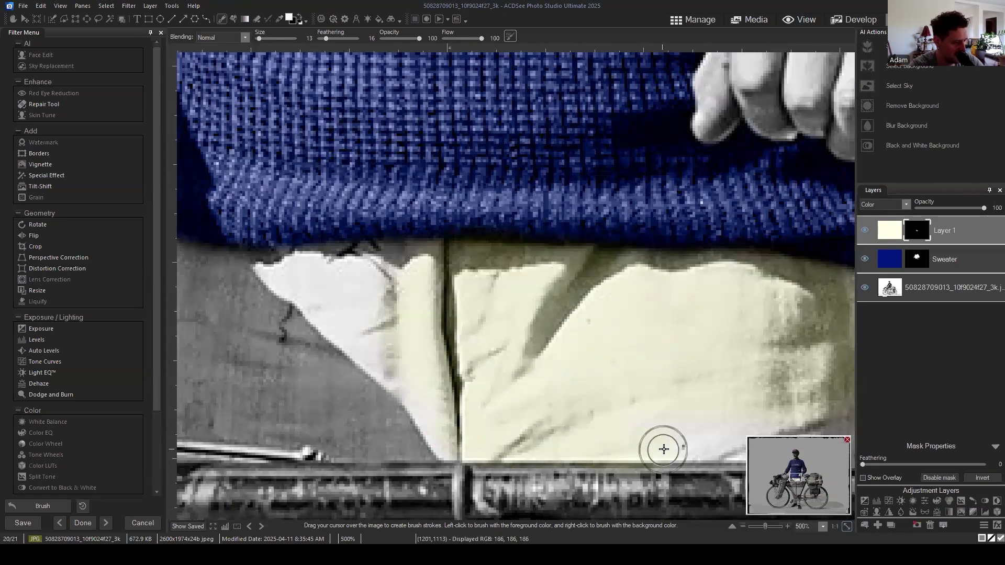
pyautogui.click(478, 482)
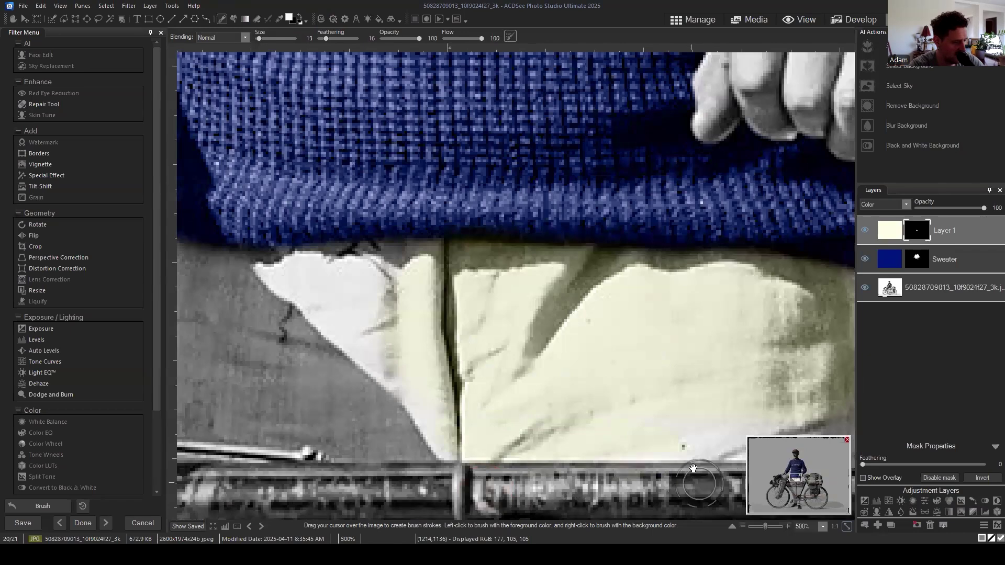
pyautogui.moveTo(691, 464); pyautogui.dragTo(442, 401)
pyautogui.click(389, 365)
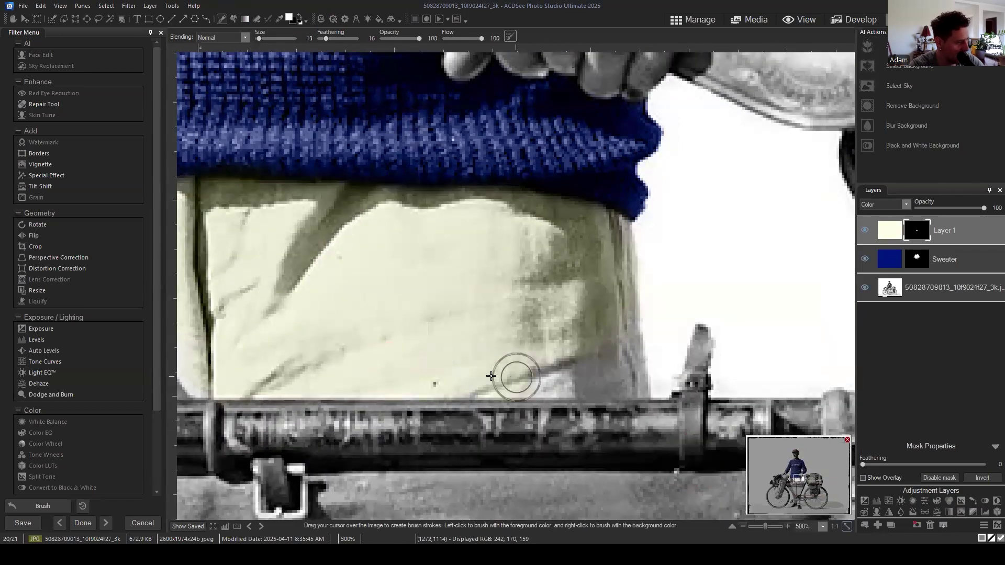
pyautogui.moveTo(609, 376)
pyautogui.mouseDown()
pyautogui.moveTo(627, 370)
pyautogui.moveTo(615, 348)
pyautogui.moveTo(614, 381)
pyautogui.mouseUp()
pyautogui.click(644, 434)
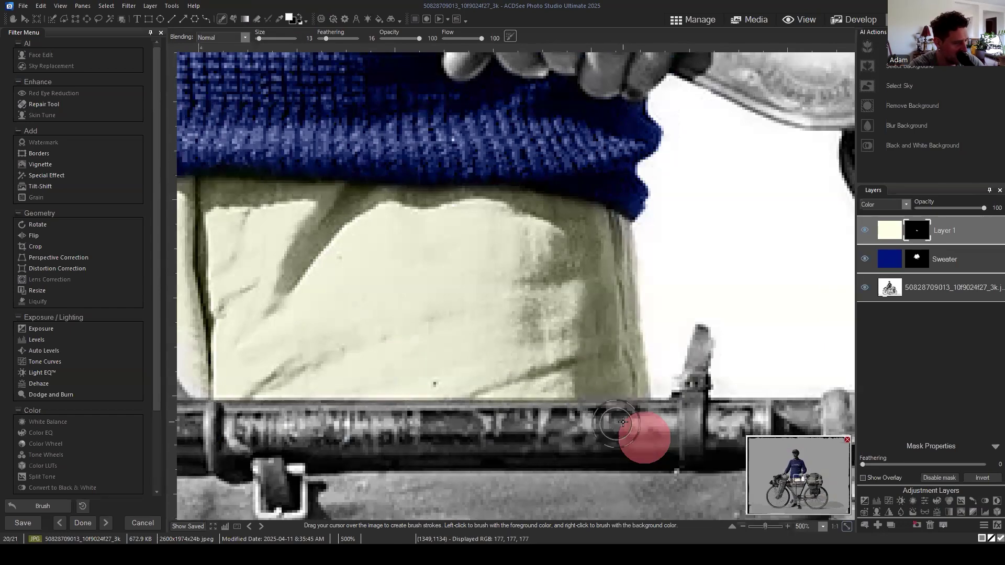
# Paint the mask over the shaded trouser area on the other side of the fly, beneath the sweater hem
pyautogui.moveTo(314, 332); pyautogui.dragTo(619, 260)
pyautogui.moveTo(617, 258)
pyautogui.mouseDown()
pyautogui.moveTo(554, 229)
pyautogui.moveTo(400, 236)
pyautogui.moveTo(366, 218)
pyautogui.moveTo(377, 225)
pyautogui.mouseUp()
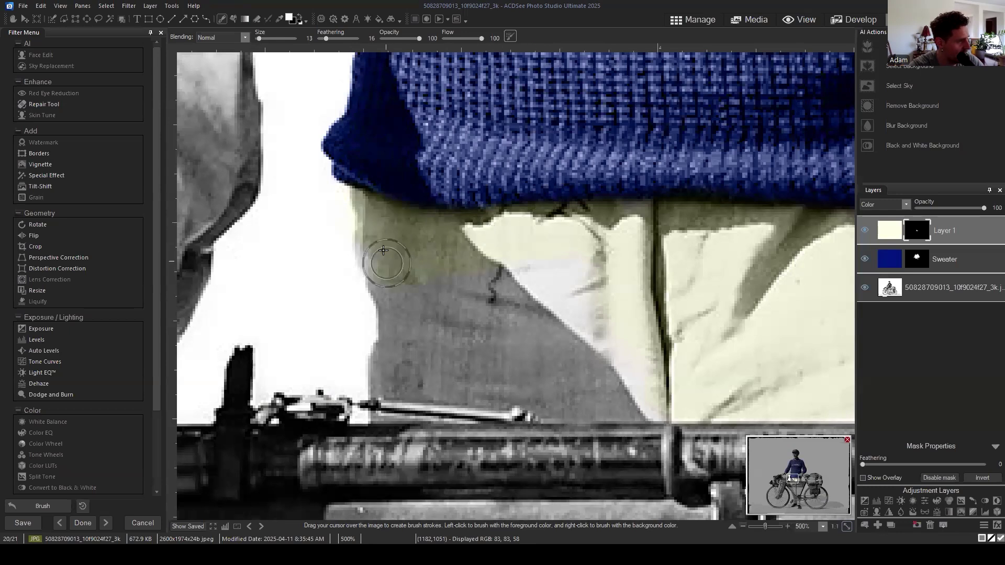
# Paint Layer 1's mask over the remaining grey trousers between sweater hem and bicycle top tube, clearing colour spill from the tube
pyautogui.click(324, 204)
pyautogui.moveTo(399, 269)
pyautogui.mouseDown()
pyautogui.moveTo(377, 251)
pyautogui.moveTo(400, 298)
pyautogui.moveTo(390, 380)
pyautogui.moveTo(442, 401)
pyautogui.moveTo(558, 388)
pyautogui.moveTo(660, 395)
pyautogui.moveTo(605, 373)
pyautogui.mouseUp()
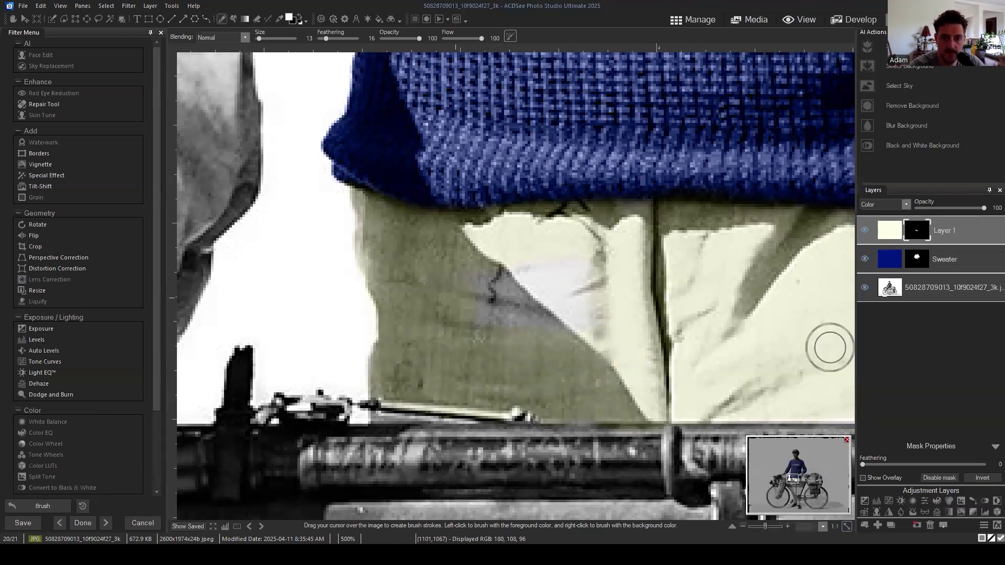
pyautogui.moveTo(436, 322)
pyautogui.mouseDown()
pyautogui.moveTo(456, 325)
pyautogui.moveTo(586, 246)
pyautogui.mouseUp()
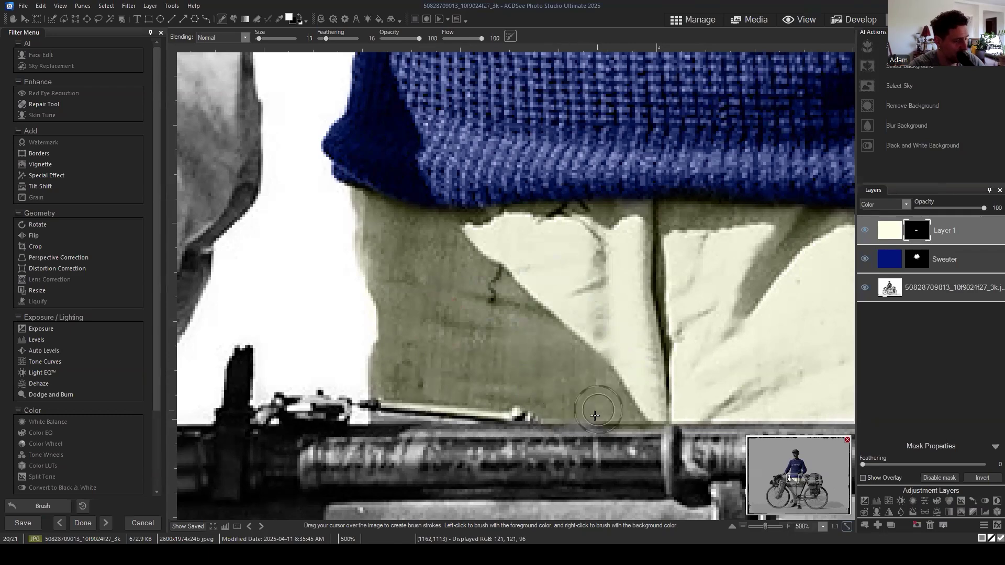
pyautogui.click(555, 448)
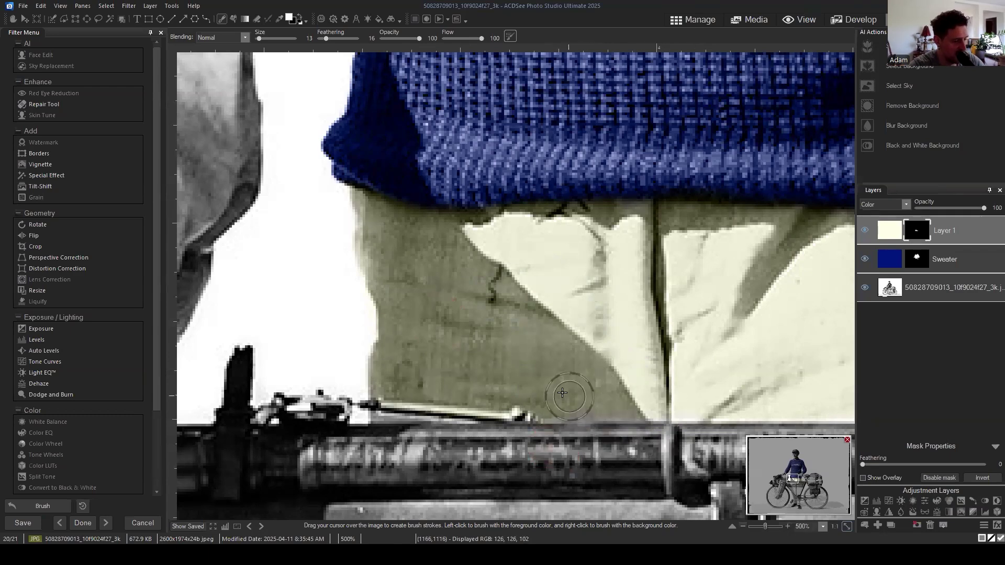
pyautogui.moveTo(564, 393); pyautogui.dragTo(576, 400)
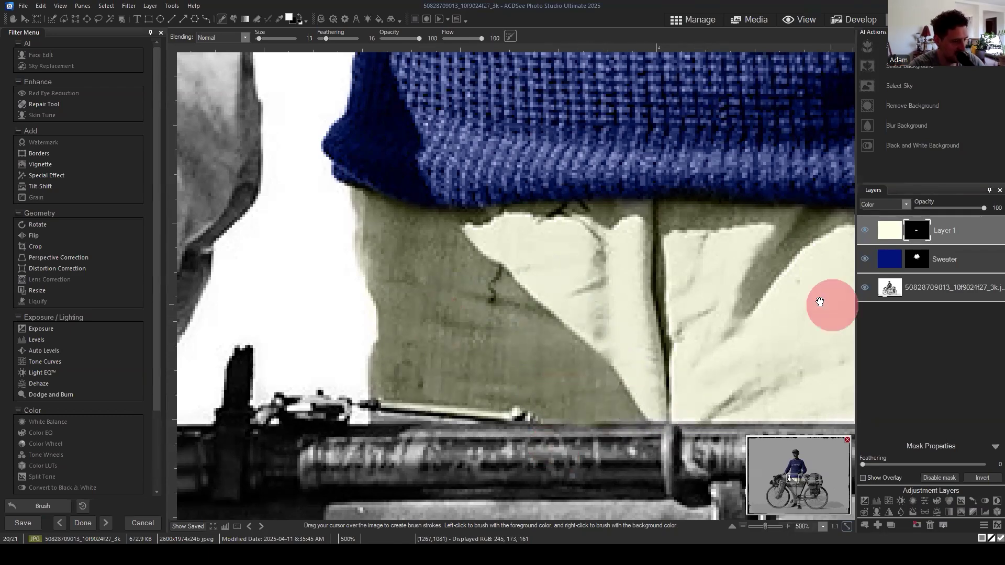
# Try the Soft light and Overlay blend modes on the pale-yellow trouser layer, returning it to Color
pyautogui.moveTo(833, 304); pyautogui.dragTo(644, 229)
pyautogui.scroll(-5, 644, 229)
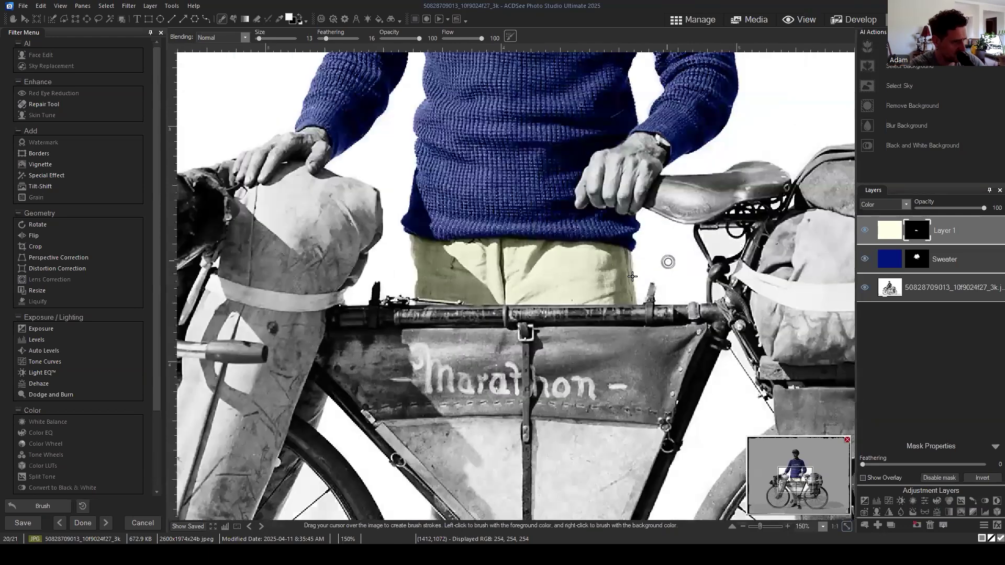
pyautogui.click(896, 202)
pyautogui.click(882, 303)
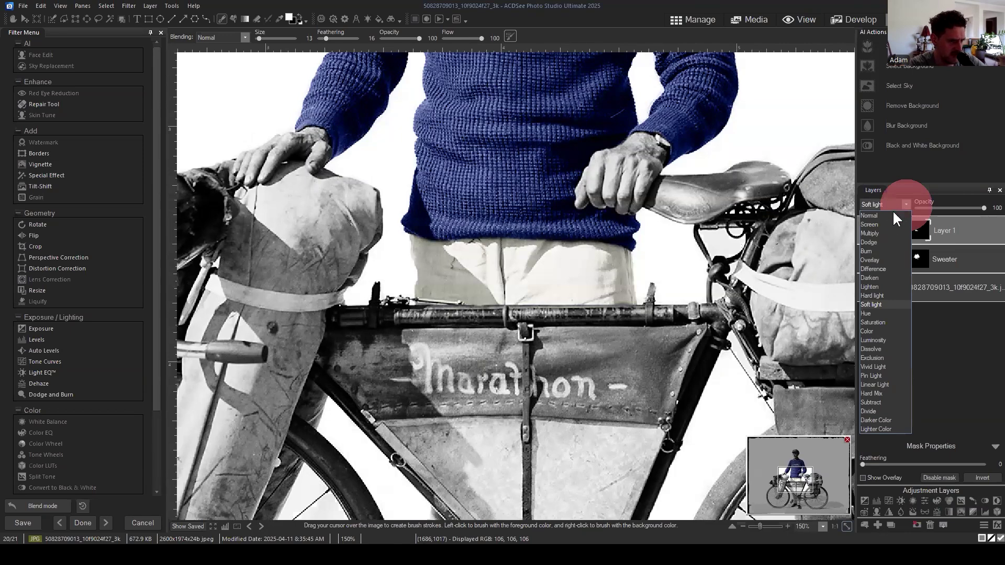
pyautogui.click(881, 260)
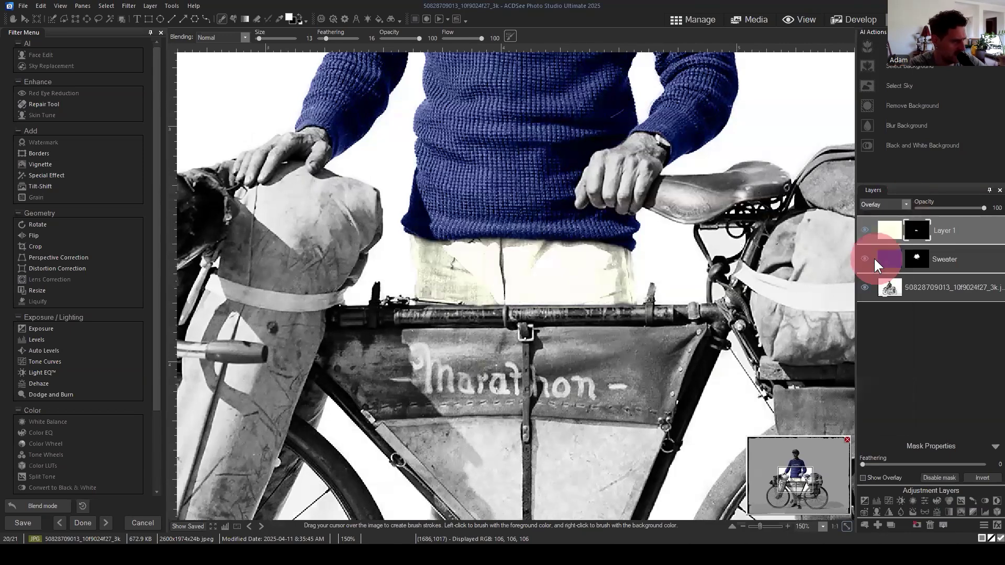
pyautogui.click(896, 205)
pyautogui.click(883, 331)
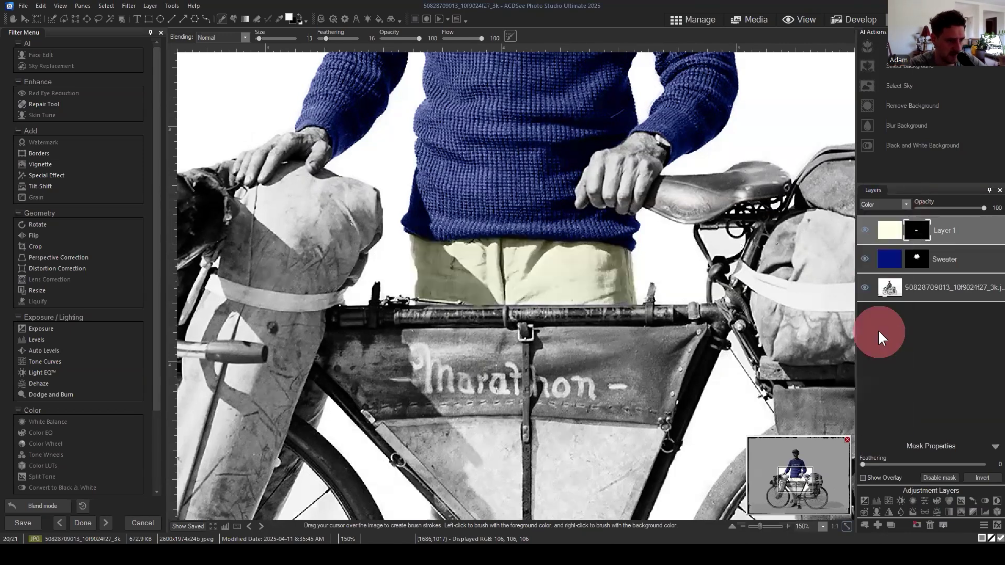
# Set the opacity of the pale-yellow trouser layer to 70
pyautogui.moveTo(984, 208); pyautogui.dragTo(965, 212)
pyautogui.click(993, 208)
pyautogui.write('70')
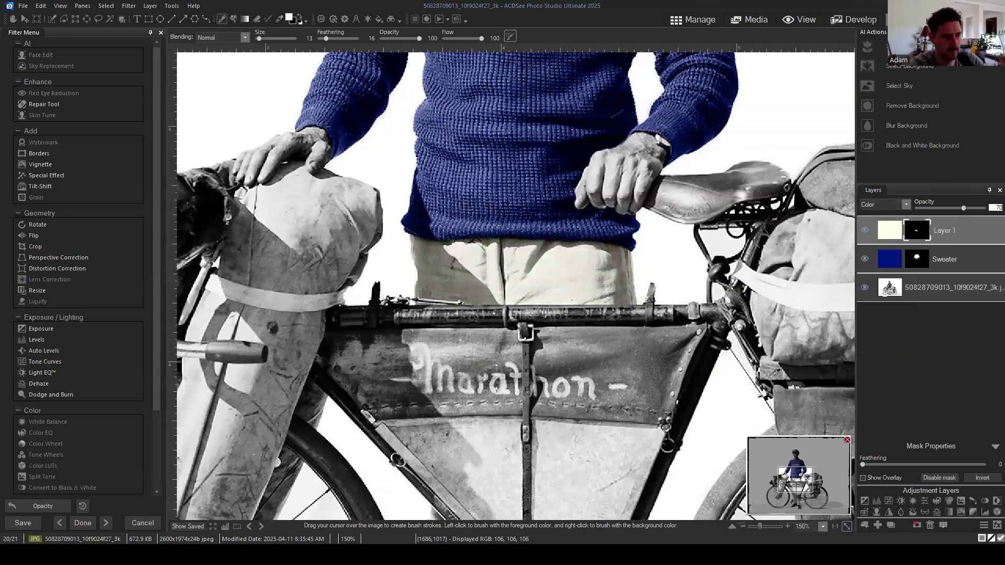
pyautogui.click(908, 337)
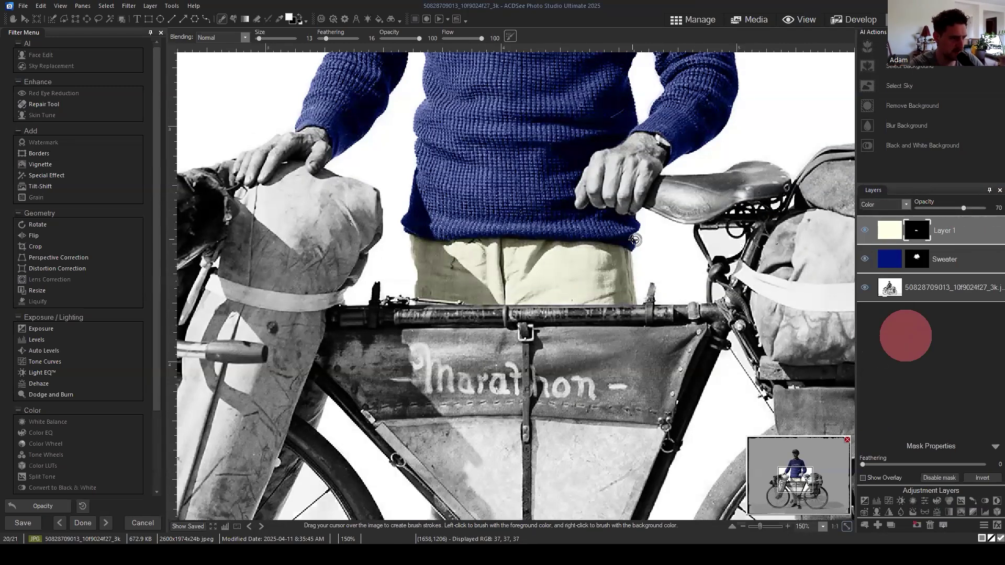
# Paint the layer mask over the strip of trousers between the frame bag's lower edge and the bicycle chain
pyautogui.moveTo(796, 478); pyautogui.dragTo(794, 500)
pyautogui.scroll(4, 532, 281)
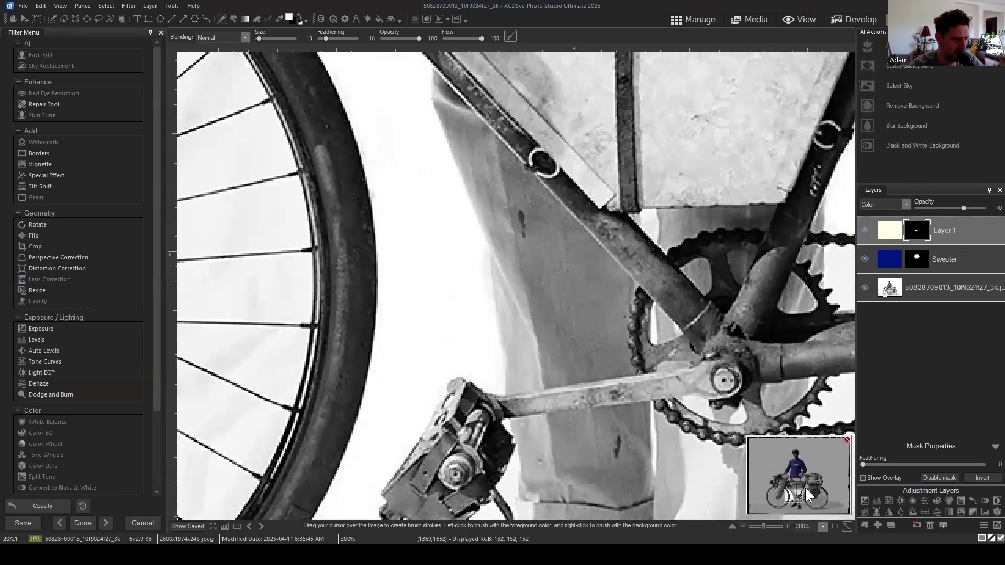
pyautogui.moveTo(558, 221); pyautogui.dragTo(516, 51)
pyautogui.scroll(2, 551, 263)
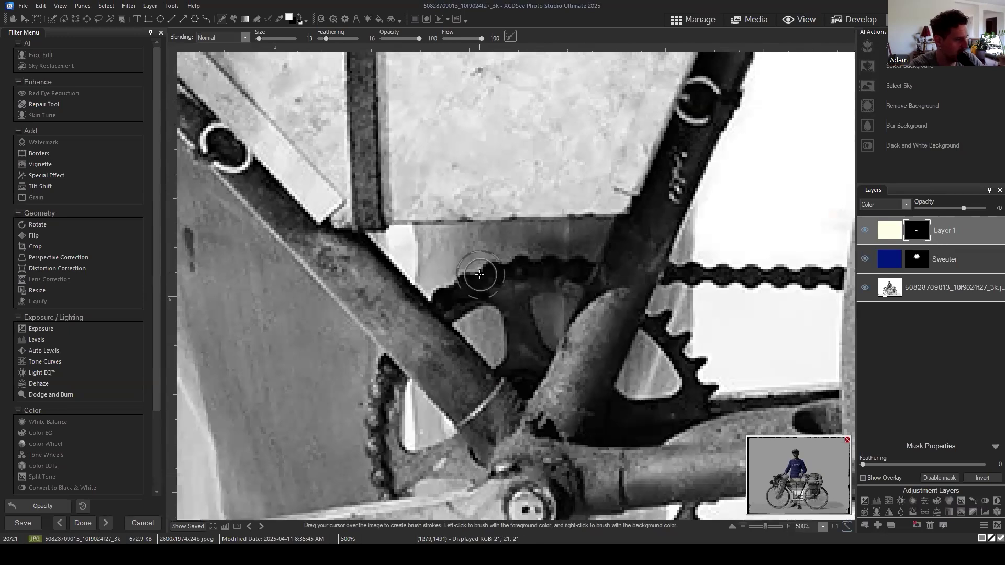
pyautogui.moveTo(432, 239)
pyautogui.mouseDown()
pyautogui.moveTo(432, 285)
pyautogui.moveTo(473, 240)
pyautogui.moveTo(543, 250)
pyautogui.moveTo(575, 222)
pyautogui.moveTo(578, 245)
pyautogui.moveTo(613, 221)
pyautogui.moveTo(608, 191)
pyautogui.moveTo(644, 175)
pyautogui.mouseUp()
pyautogui.moveTo(566, 192)
pyautogui.mouseDown()
pyautogui.moveTo(464, 195)
pyautogui.moveTo(471, 188)
pyautogui.mouseUp()
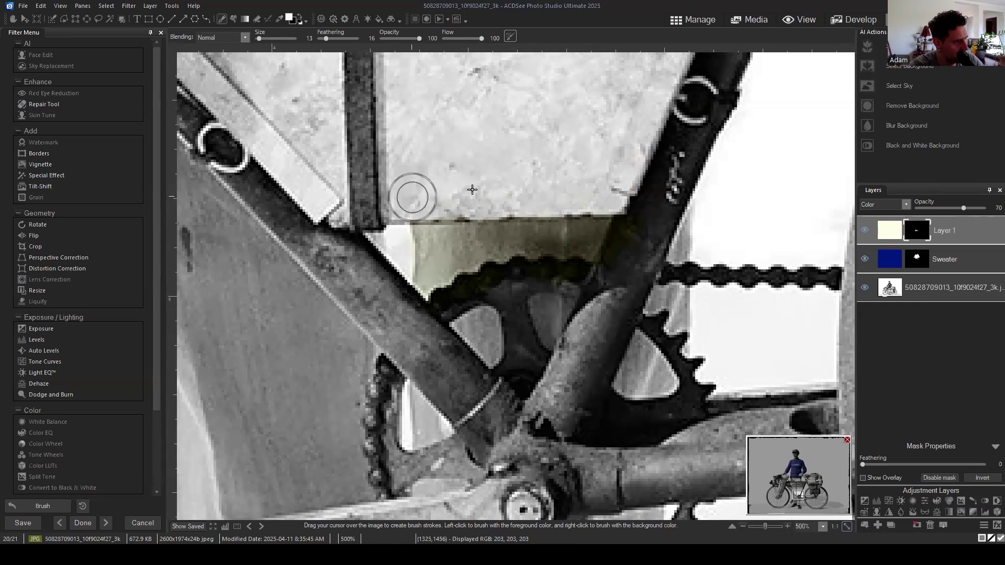
# Paint the mask over the trousers showing through the chainring's upper openings and beside the seat tube
pyautogui.click(405, 333)
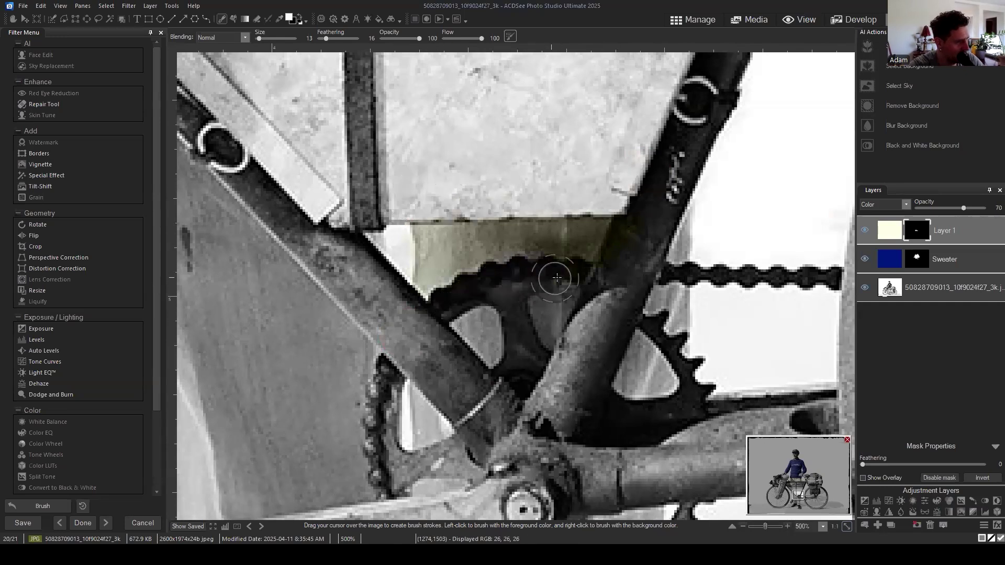
pyautogui.click(552, 323)
pyautogui.click(627, 376)
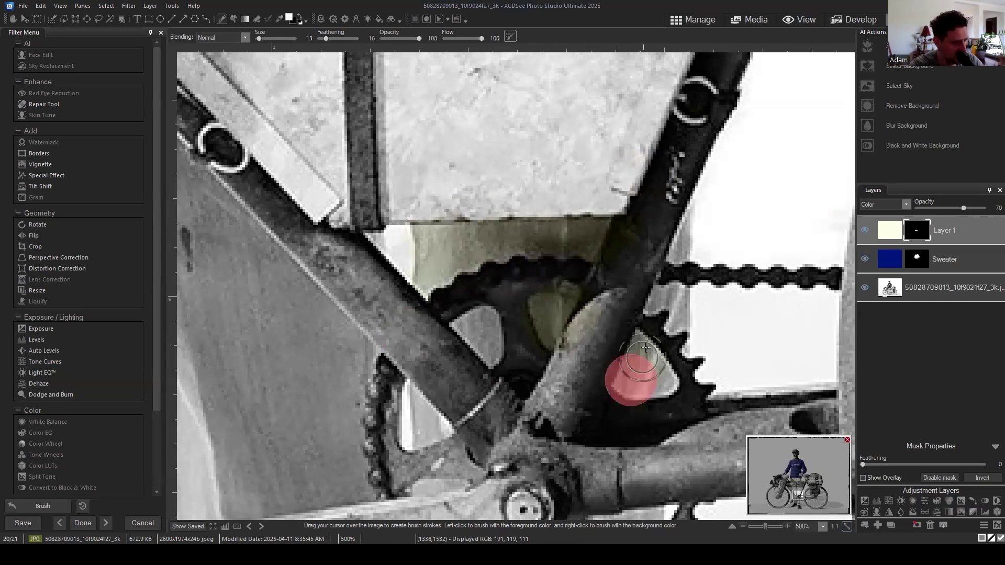
pyautogui.click(658, 309)
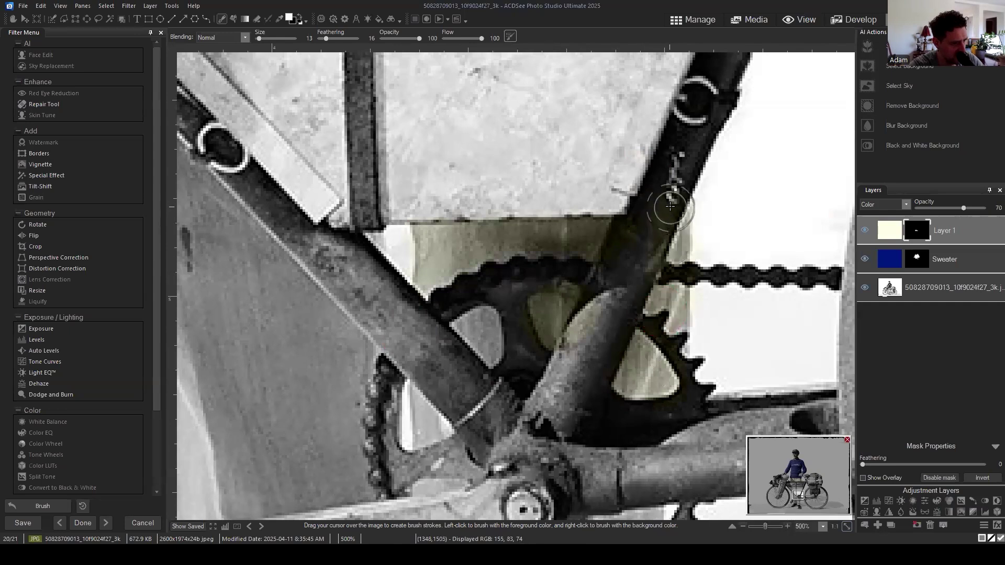
pyautogui.click(485, 340)
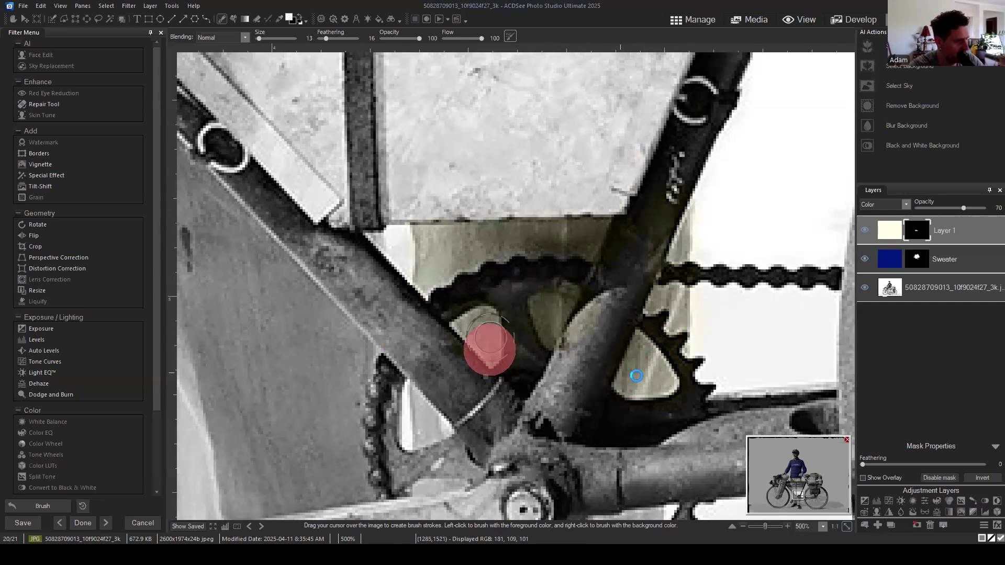
# Erase the colour spill from the frame tubes, chainring teeth and chain on the mask with a size 7 brush
pyautogui.scroll(-3, 499, 380)
pyautogui.click(510, 369)
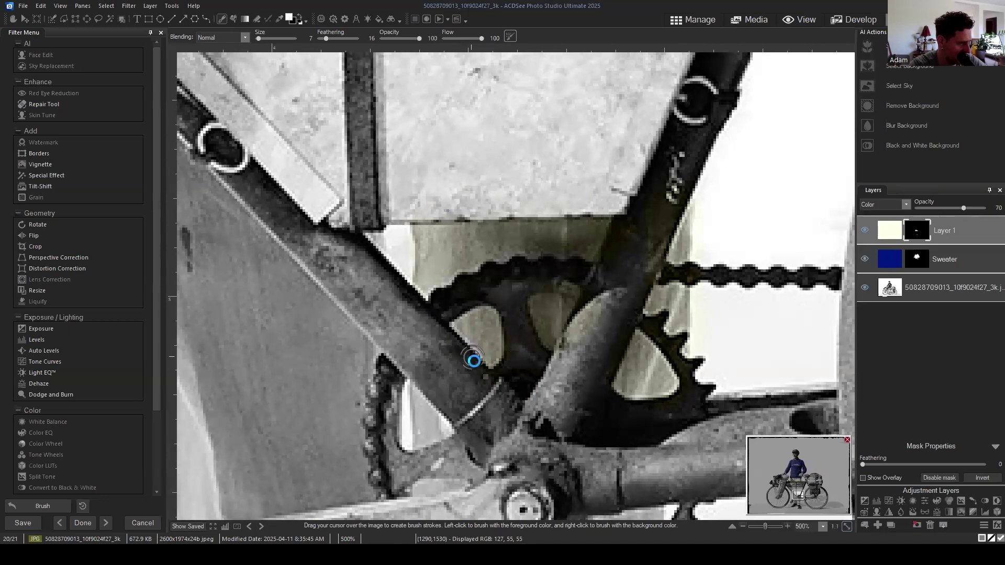
pyautogui.click(546, 361)
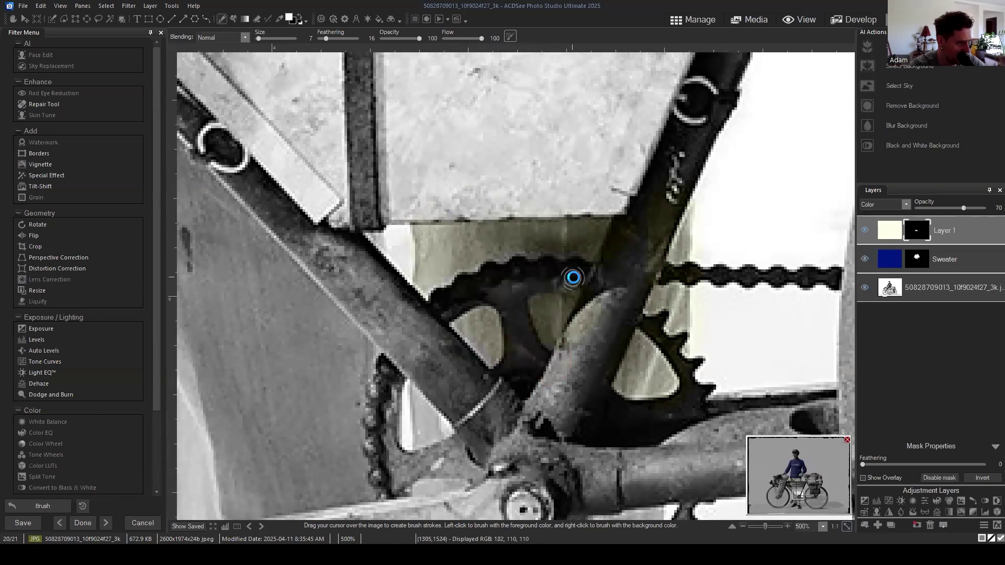
pyautogui.click(605, 261)
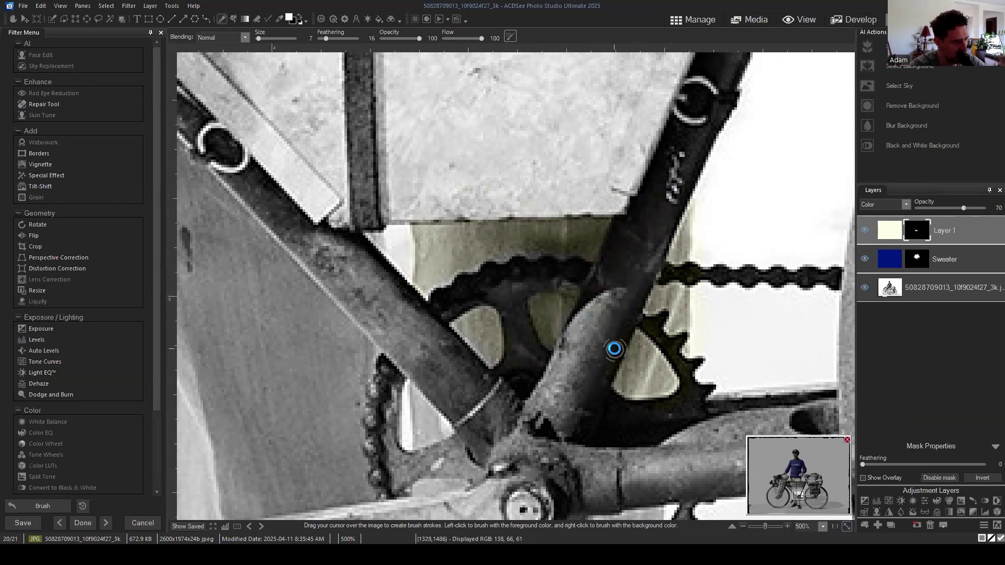
pyautogui.click(687, 377)
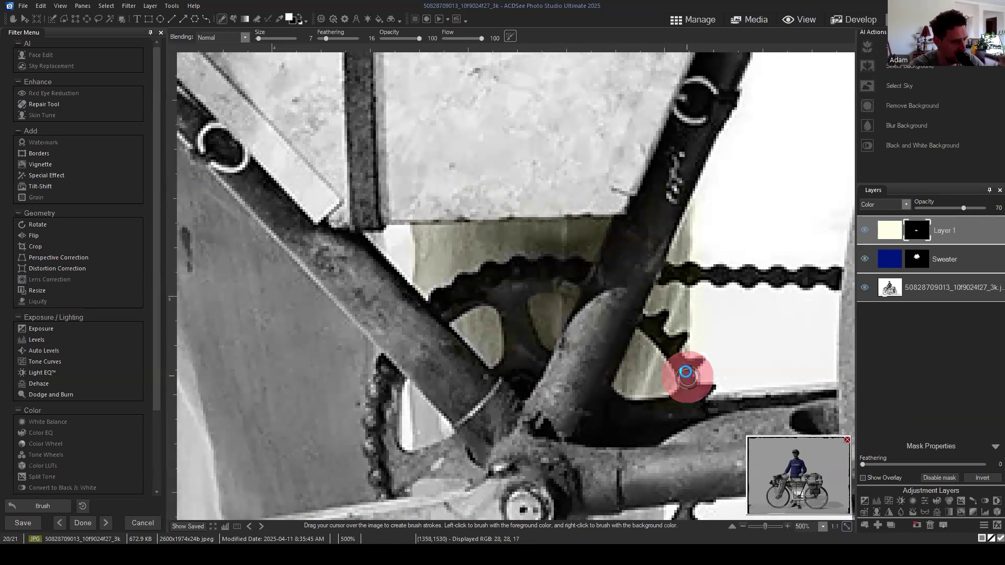
pyautogui.click(676, 398)
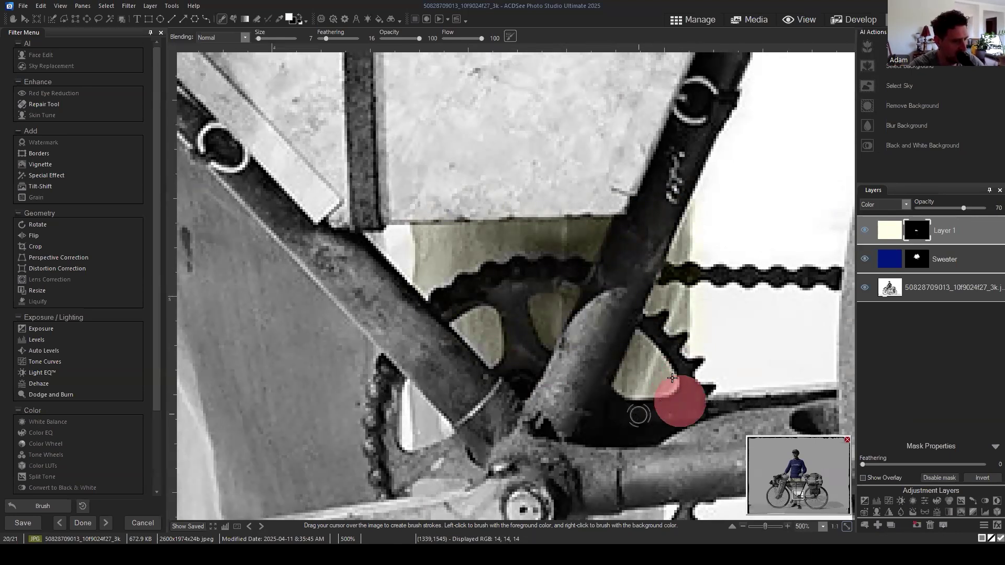
pyautogui.click(689, 275)
pyautogui.click(658, 272)
# Paint the trousers through the chainring opening below the down tube at brush size 13, and clean its edges at size 7
pyautogui.moveTo(657, 273); pyautogui.dragTo(710, 140)
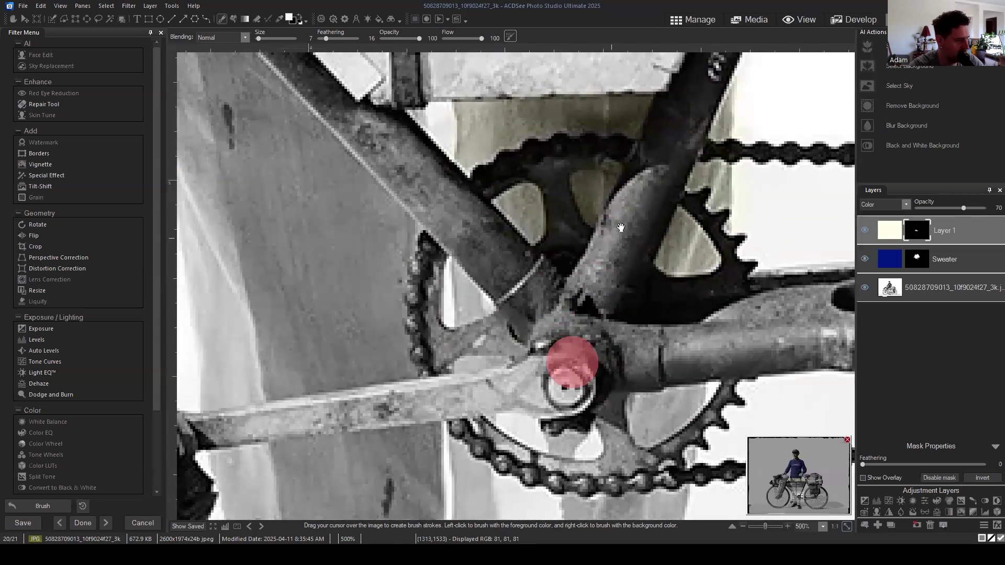
pyautogui.scroll(3, 468, 300)
pyautogui.click(475, 305)
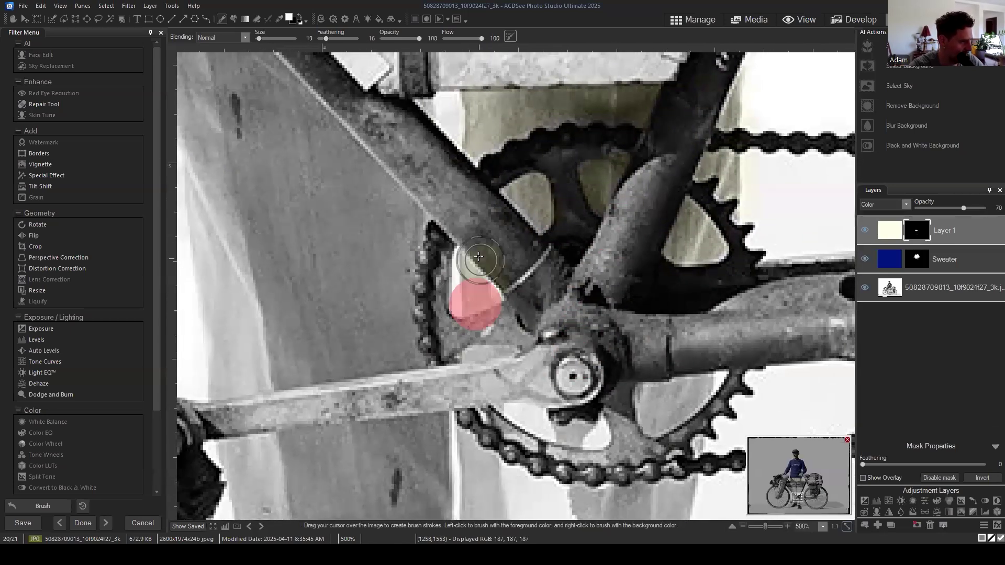
pyautogui.scroll(-3, 466, 341)
pyautogui.click(462, 227)
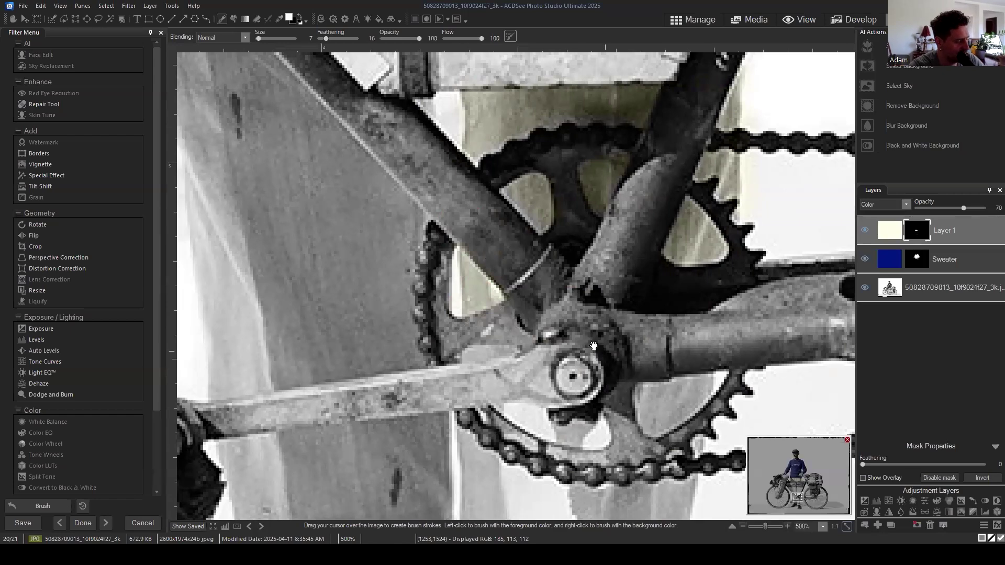
# Paint the trousers showing through the lower chainring openings and above the crank arm, removing spill from the surrounding metal
pyautogui.moveTo(465, 337); pyautogui.dragTo(583, 261)
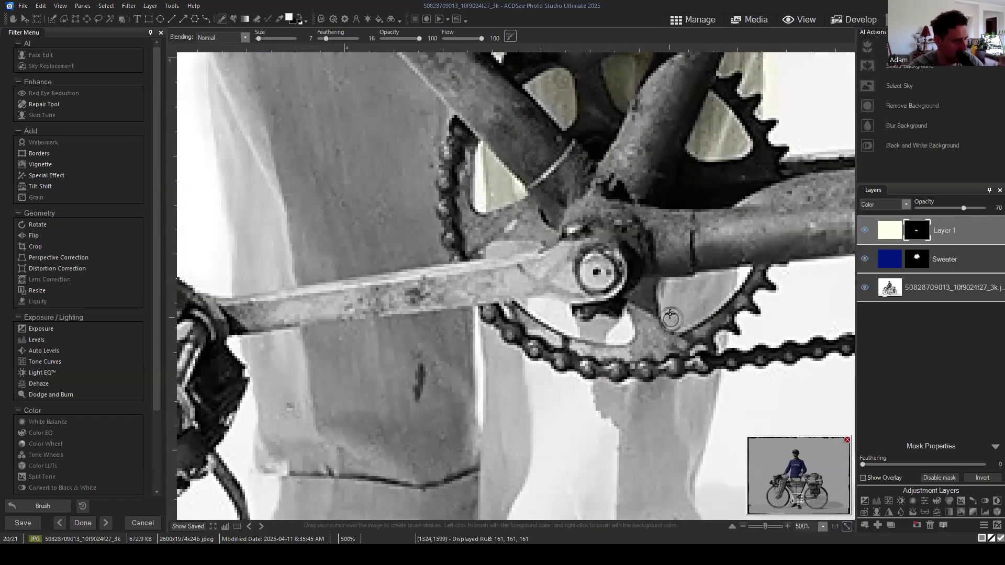
pyautogui.click(667, 299)
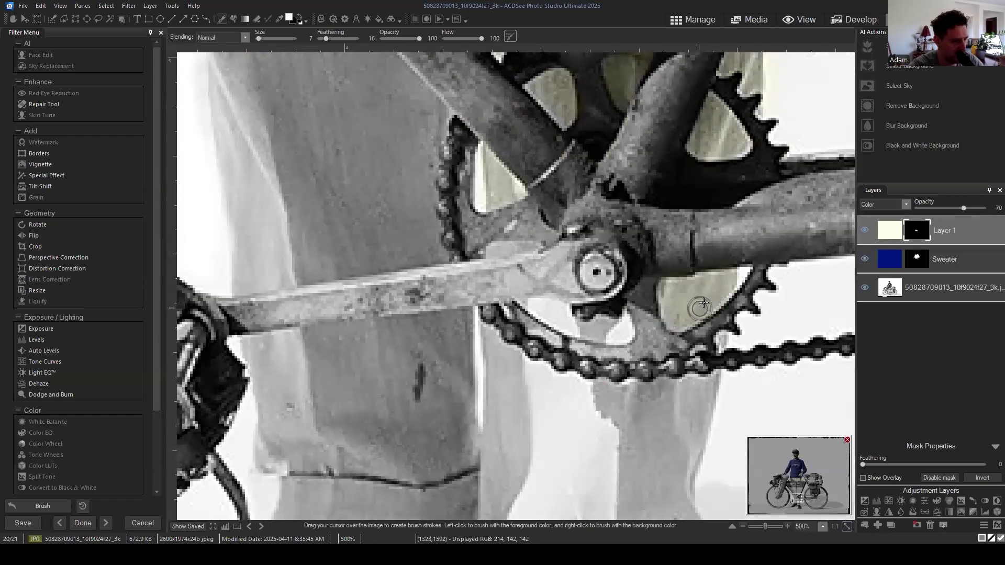
pyautogui.moveTo(677, 297); pyautogui.dragTo(643, 293)
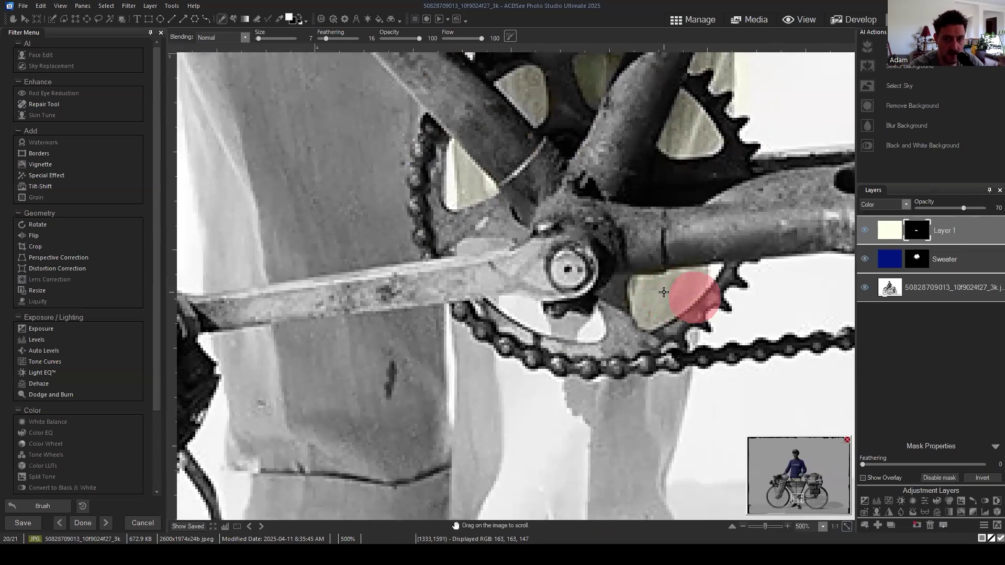
pyautogui.click(634, 262)
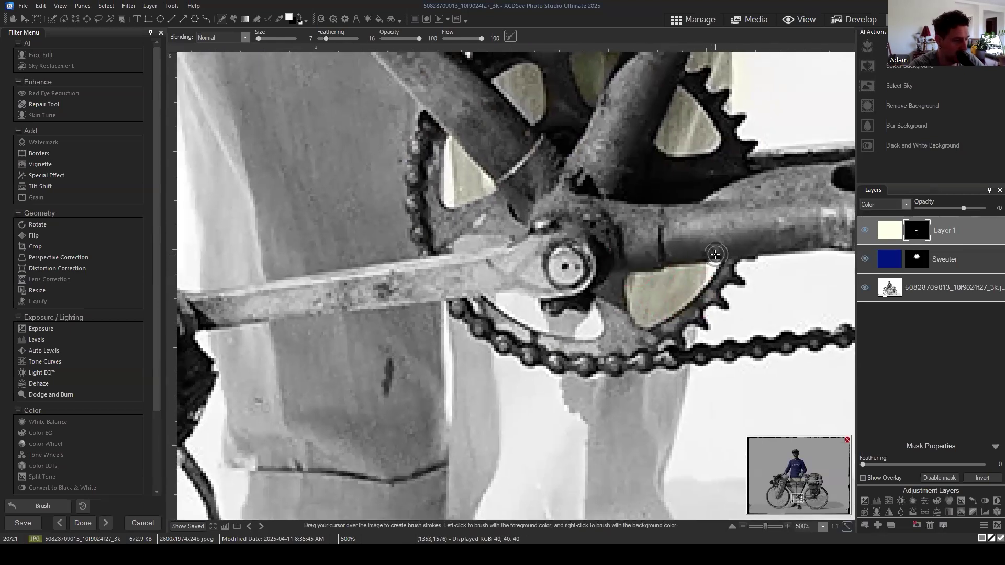
pyautogui.moveTo(716, 247); pyautogui.dragTo(709, 302)
pyautogui.moveTo(605, 327)
pyautogui.mouseDown()
pyautogui.moveTo(549, 324)
pyautogui.moveTo(524, 306)
pyautogui.mouseUp()
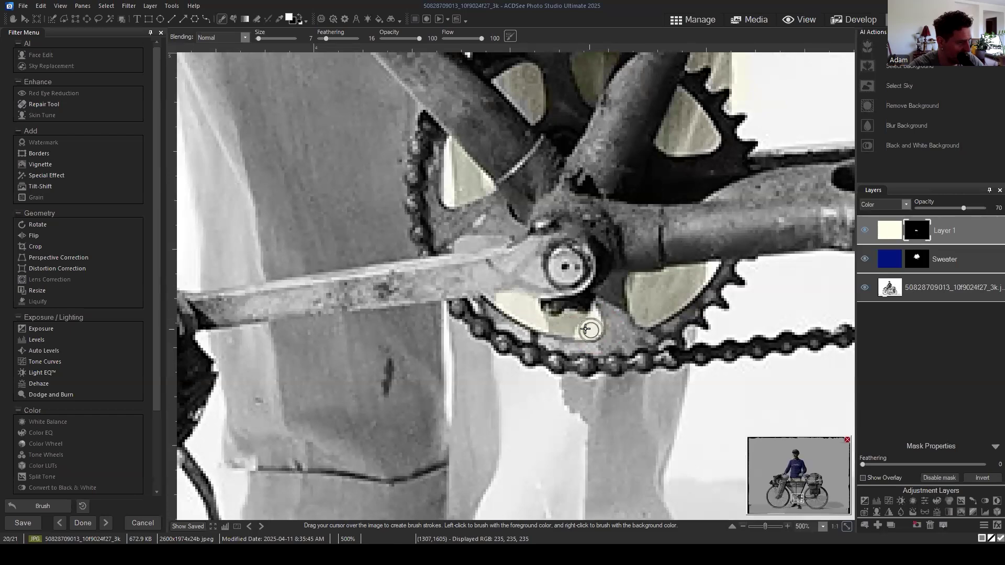
pyautogui.moveTo(473, 250)
pyautogui.mouseDown()
pyautogui.moveTo(460, 246)
pyautogui.moveTo(515, 239)
pyautogui.moveTo(448, 241)
pyautogui.moveTo(487, 265)
pyautogui.moveTo(521, 254)
pyautogui.mouseUp()
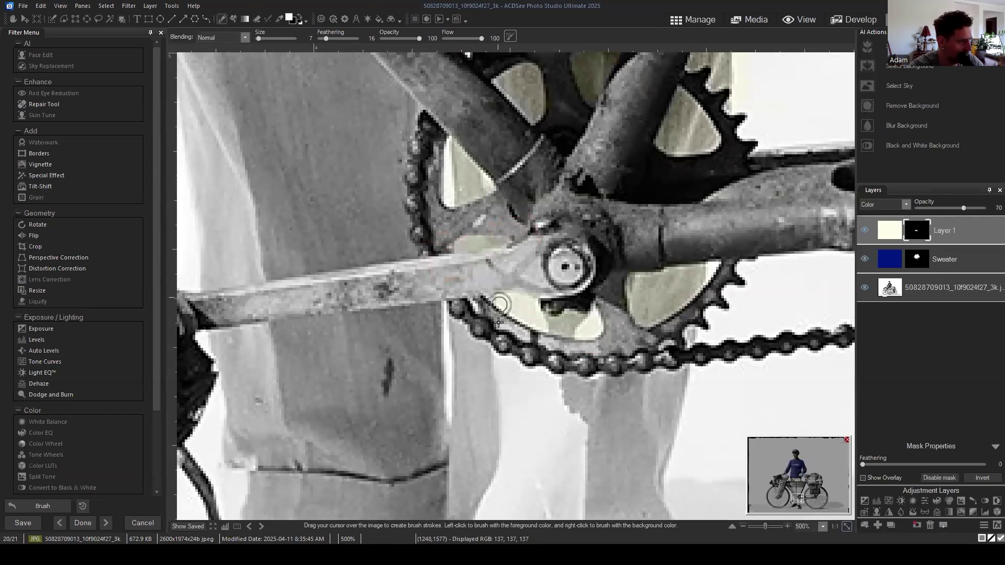
# Paint the mask over the trouser leg below the chainring and down onto its rolled cuff at brush size 13
pyautogui.moveTo(513, 360)
pyautogui.mouseDown()
pyautogui.moveTo(562, 237)
pyautogui.moveTo(539, 258)
pyautogui.mouseUp()
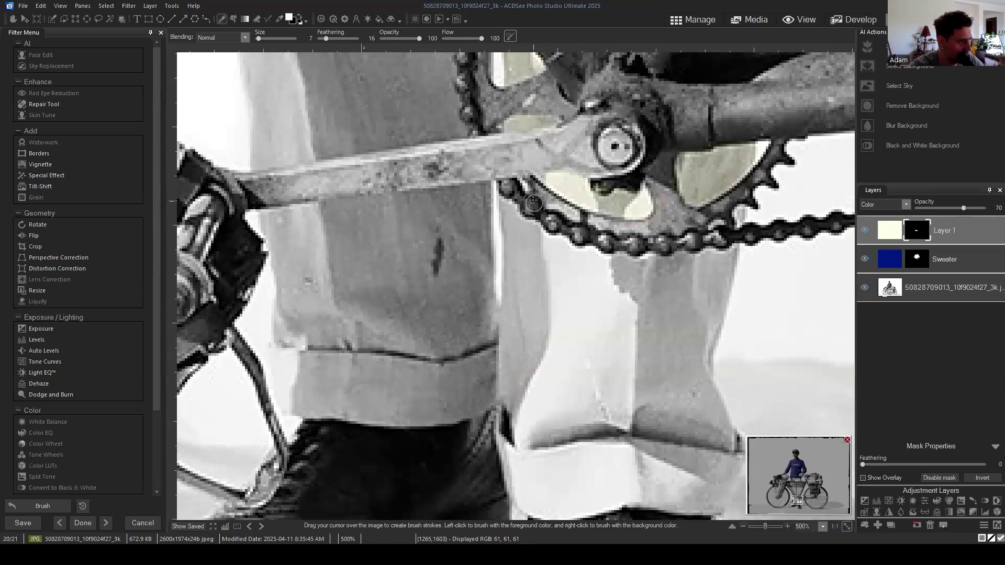
pyautogui.moveTo(525, 187)
pyautogui.mouseDown()
pyautogui.moveTo(557, 205)
pyautogui.moveTo(521, 190)
pyautogui.mouseUp()
pyautogui.moveTo(587, 209)
pyautogui.mouseDown()
pyautogui.moveTo(521, 187)
pyautogui.moveTo(537, 190)
pyautogui.moveTo(583, 299)
pyautogui.moveTo(571, 288)
pyautogui.moveTo(537, 298)
pyautogui.moveTo(508, 208)
pyautogui.moveTo(512, 232)
pyautogui.moveTo(512, 221)
pyautogui.moveTo(565, 254)
pyautogui.moveTo(589, 255)
pyautogui.moveTo(576, 257)
pyautogui.moveTo(705, 269)
pyautogui.moveTo(673, 267)
pyautogui.moveTo(727, 254)
pyautogui.moveTo(693, 342)
pyautogui.moveTo(689, 324)
pyautogui.moveTo(591, 296)
pyautogui.moveTo(610, 271)
pyautogui.moveTo(518, 247)
pyautogui.moveTo(536, 309)
pyautogui.mouseUp()
pyautogui.scroll(6, 518, 269)
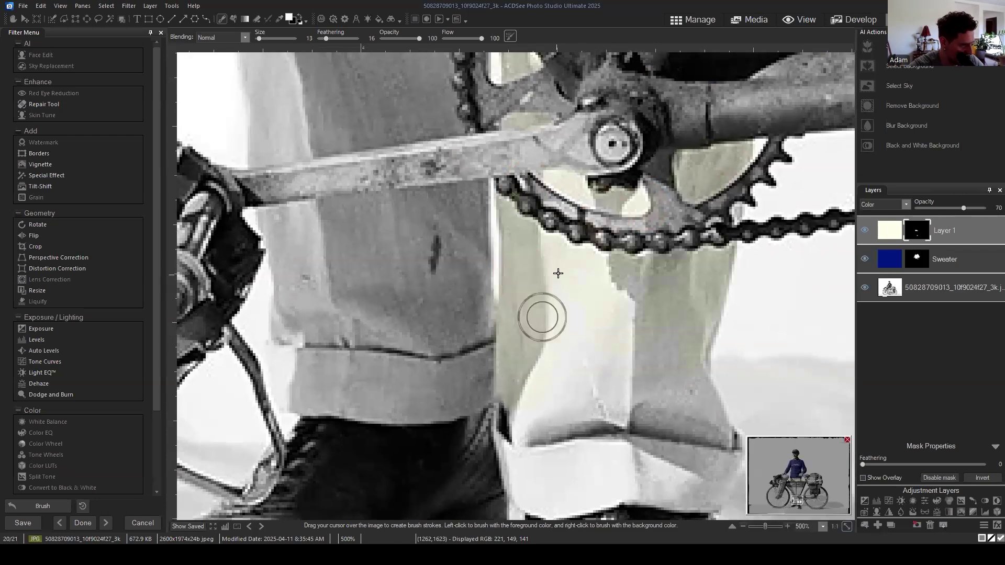
pyautogui.scroll(-5, 648, 314)
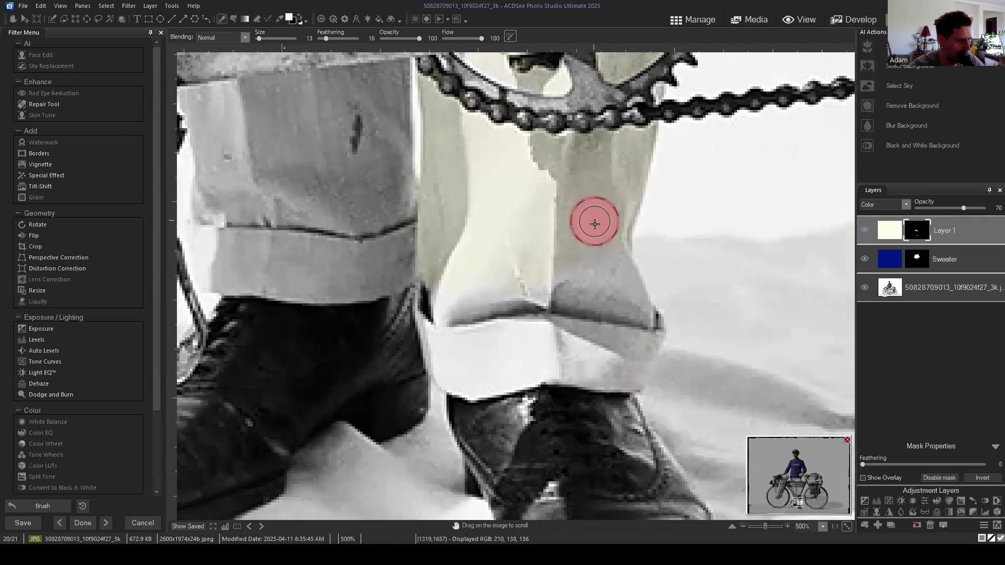
pyautogui.moveTo(599, 240)
pyautogui.mouseDown()
pyautogui.moveTo(612, 348)
pyautogui.moveTo(625, 324)
pyautogui.moveTo(636, 329)
pyautogui.moveTo(623, 367)
pyautogui.mouseUp()
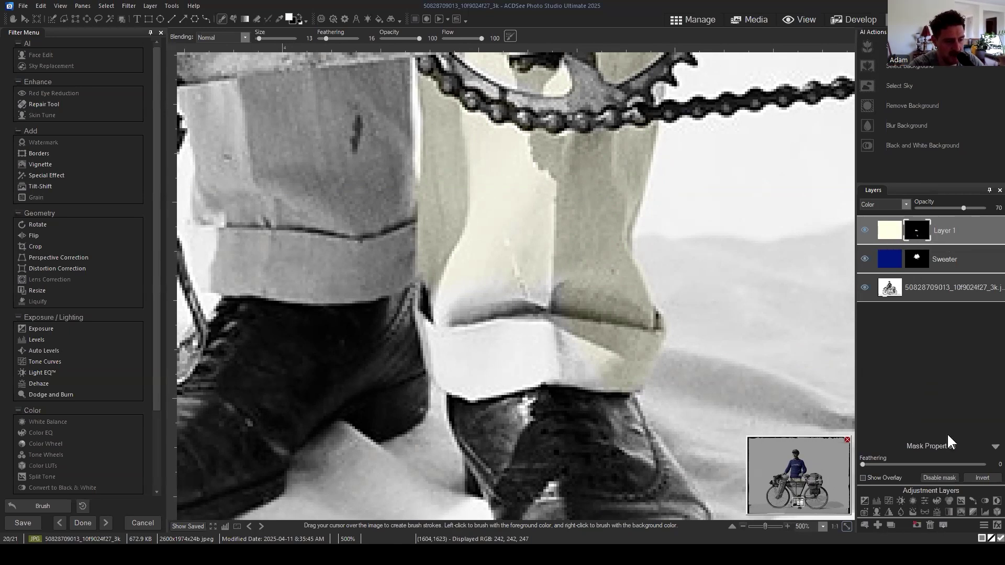
pyautogui.click(878, 525)
pyautogui.click(927, 230)
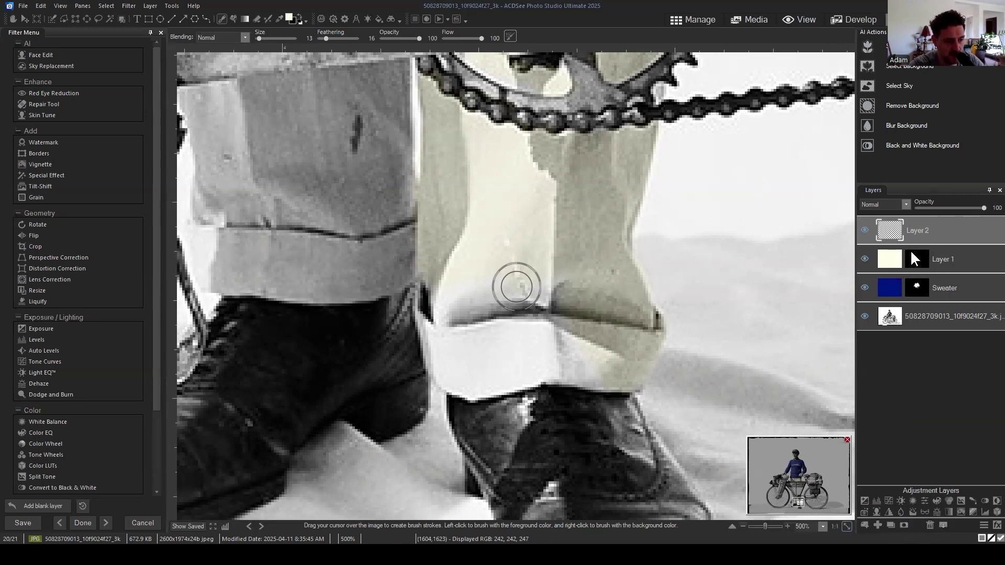
pyautogui.moveTo(613, 337)
pyautogui.mouseDown()
pyautogui.moveTo(596, 366)
pyautogui.moveTo(610, 357)
pyautogui.mouseUp()
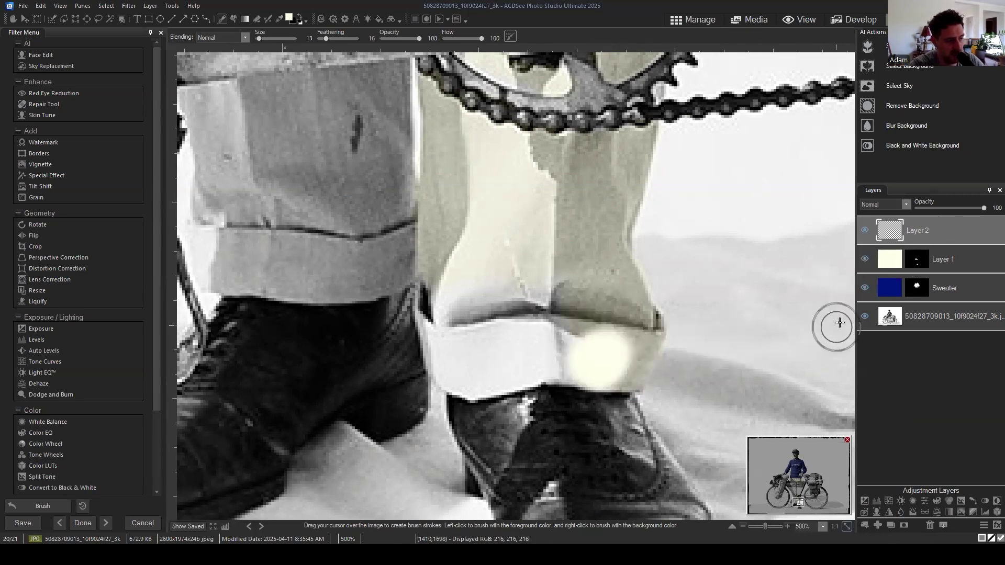
pyautogui.hotkey('ctrl', 'z')
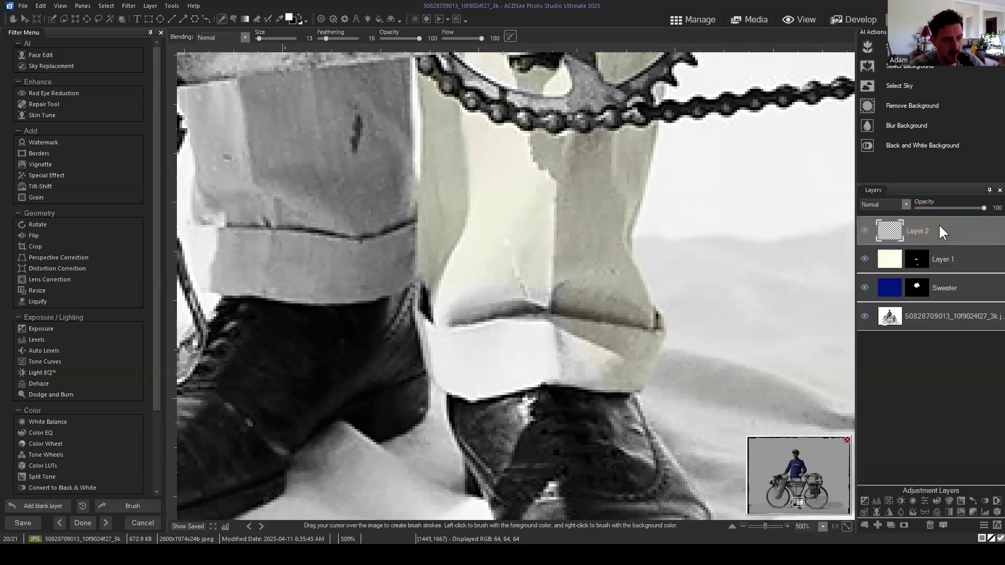
pyautogui.click(940, 231)
pyautogui.click(930, 526)
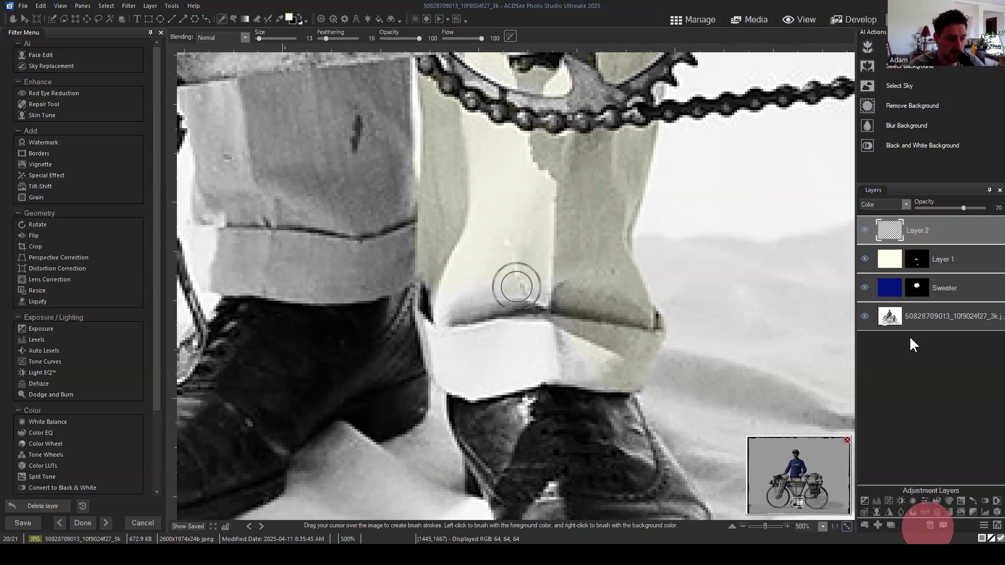
pyautogui.click(918, 228)
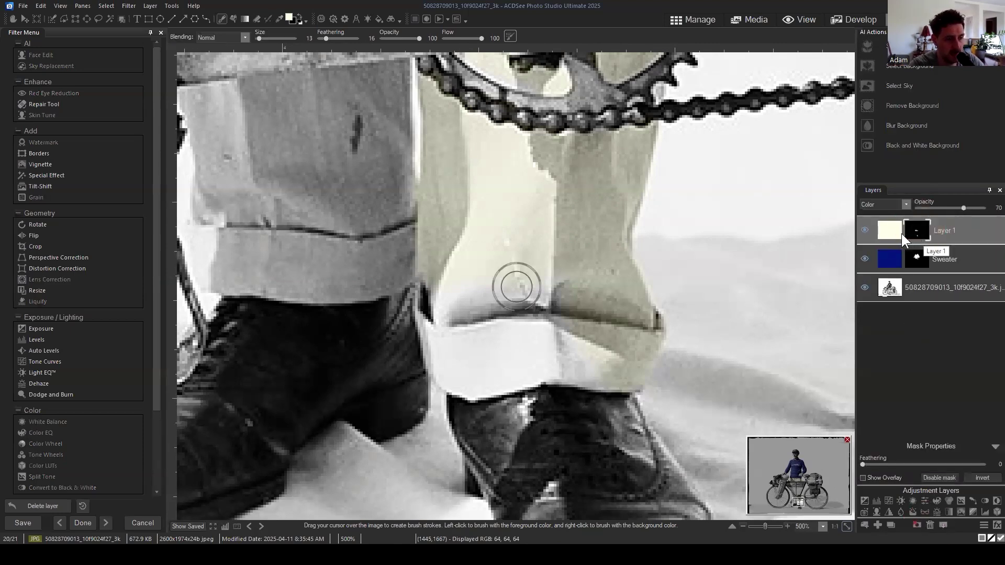
# Fill in the rest of this leg's rolled cuff and the fold above it on the Layer 1 mask
pyautogui.moveTo(613, 364)
pyautogui.mouseDown()
pyautogui.moveTo(553, 349)
pyautogui.moveTo(561, 348)
pyautogui.moveTo(547, 312)
pyautogui.moveTo(528, 299)
pyautogui.moveTo(447, 317)
pyautogui.moveTo(437, 287)
pyautogui.moveTo(434, 319)
pyautogui.moveTo(455, 379)
pyautogui.moveTo(478, 383)
pyautogui.moveTo(578, 355)
pyautogui.moveTo(526, 358)
pyautogui.moveTo(547, 324)
pyautogui.moveTo(549, 334)
pyautogui.moveTo(514, 360)
pyautogui.moveTo(533, 355)
pyautogui.moveTo(487, 367)
pyautogui.mouseUp()
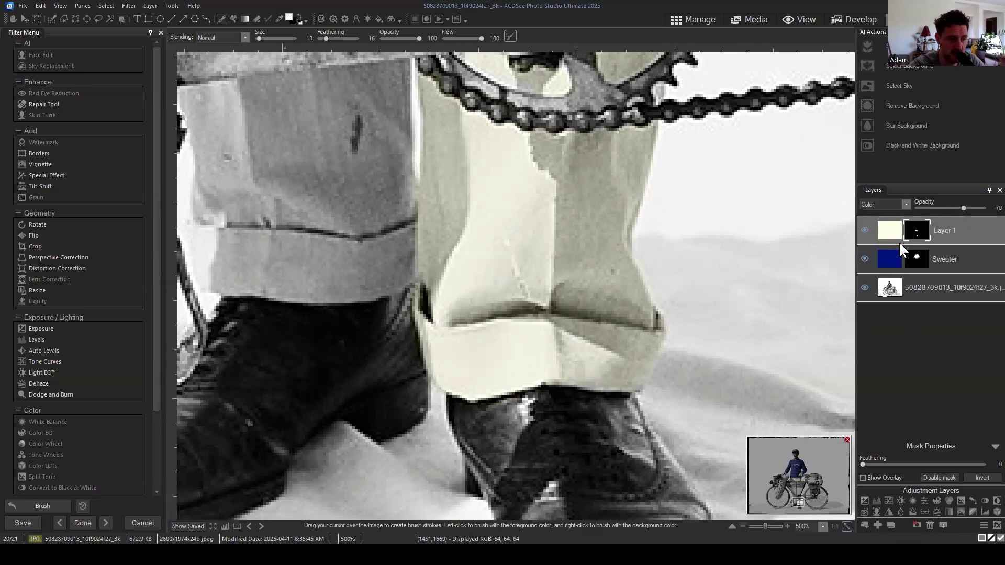
pyautogui.click(583, 330)
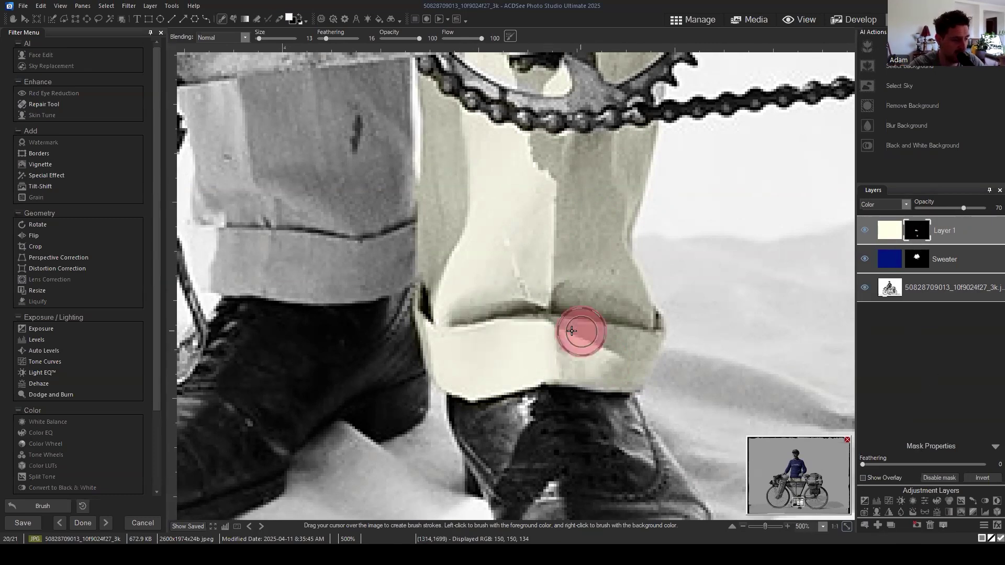
# Set the mask brush to feathering 56 and size 7, and paint the other trouser leg between the down tube and crank arm
pyautogui.moveTo(797, 504); pyautogui.dragTo(796, 502)
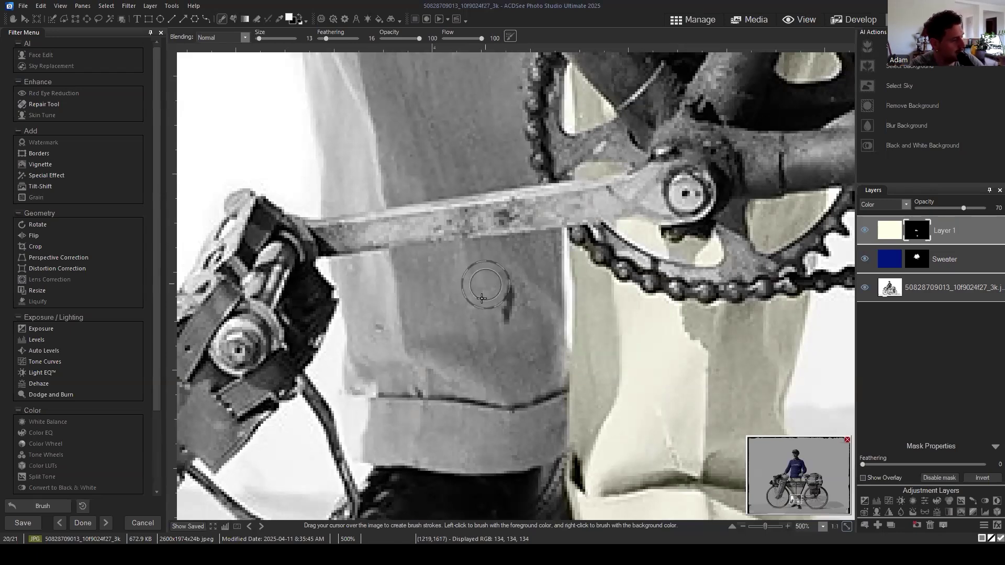
pyautogui.moveTo(373, 192); pyautogui.dragTo(422, 313)
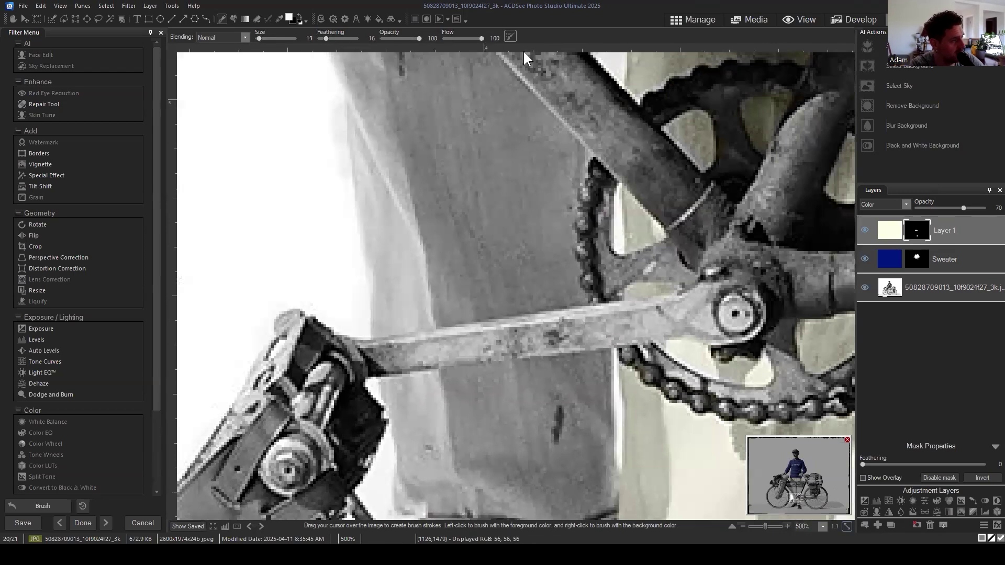
pyautogui.scroll(5, 459, 168)
pyautogui.scroll(-5, 461, 185)
pyautogui.scroll(6, 462, 185)
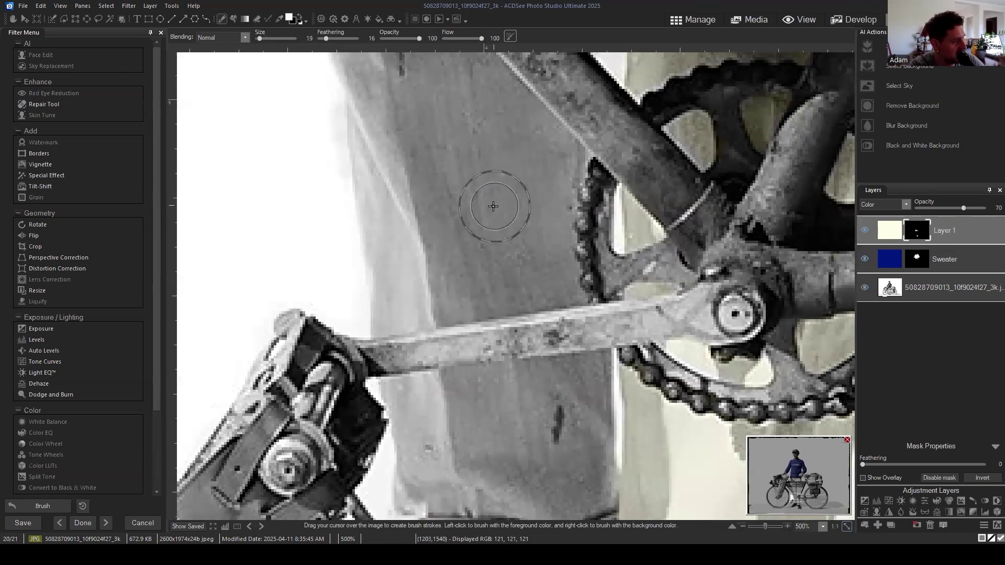
pyautogui.scroll(-5, 464, 202)
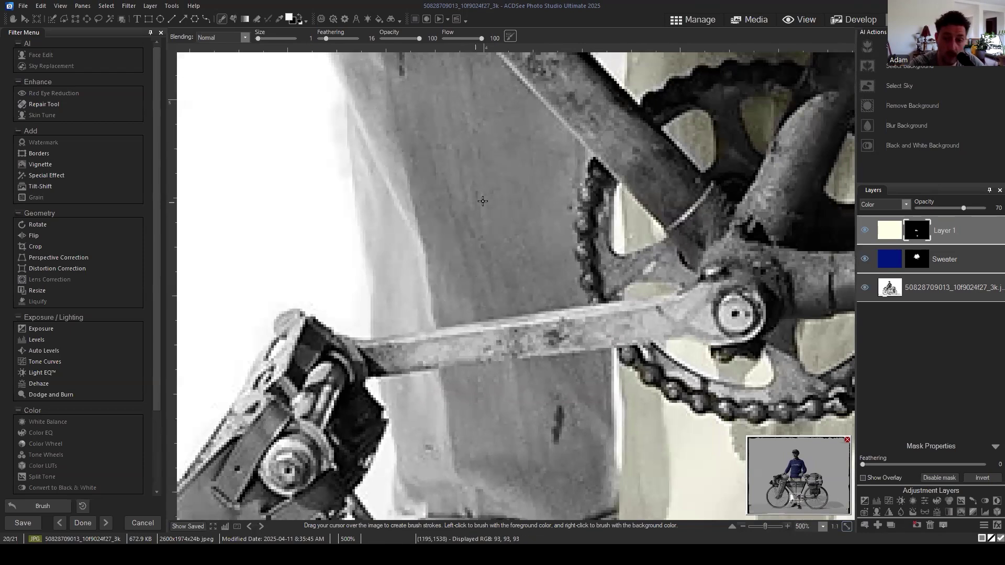
pyautogui.scroll(8, 478, 197)
pyautogui.scroll(-6, 476, 197)
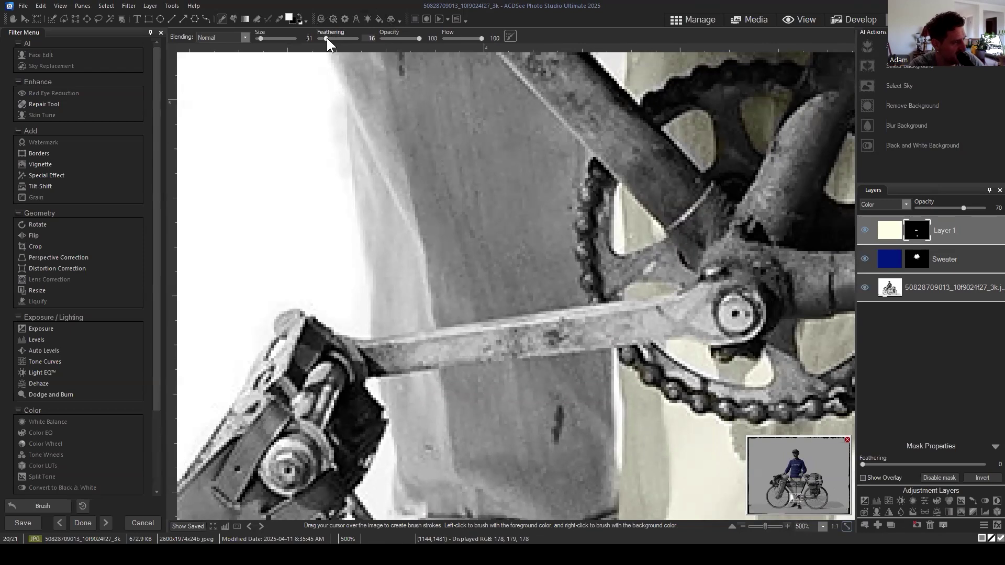
pyautogui.moveTo(327, 38); pyautogui.dragTo(340, 38)
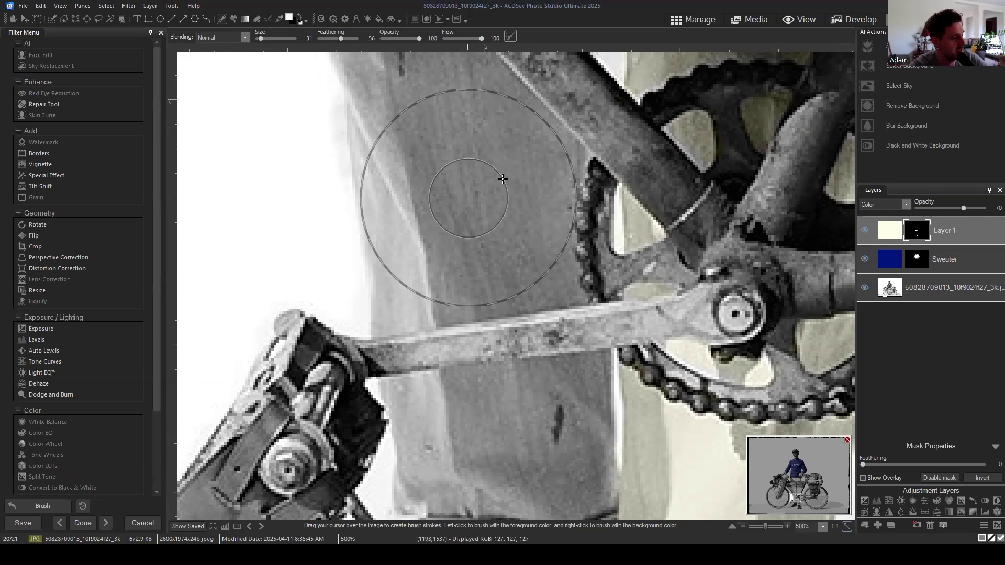
pyautogui.scroll(-6, 502, 179)
pyautogui.moveTo(487, 226)
pyautogui.mouseDown()
pyautogui.moveTo(525, 246)
pyautogui.moveTo(545, 233)
pyautogui.moveTo(540, 217)
pyautogui.moveTo(567, 170)
pyautogui.moveTo(511, 114)
pyautogui.moveTo(494, 114)
pyautogui.moveTo(486, 166)
pyautogui.moveTo(485, 140)
pyautogui.moveTo(457, 107)
pyautogui.moveTo(455, 157)
pyautogui.mouseUp()
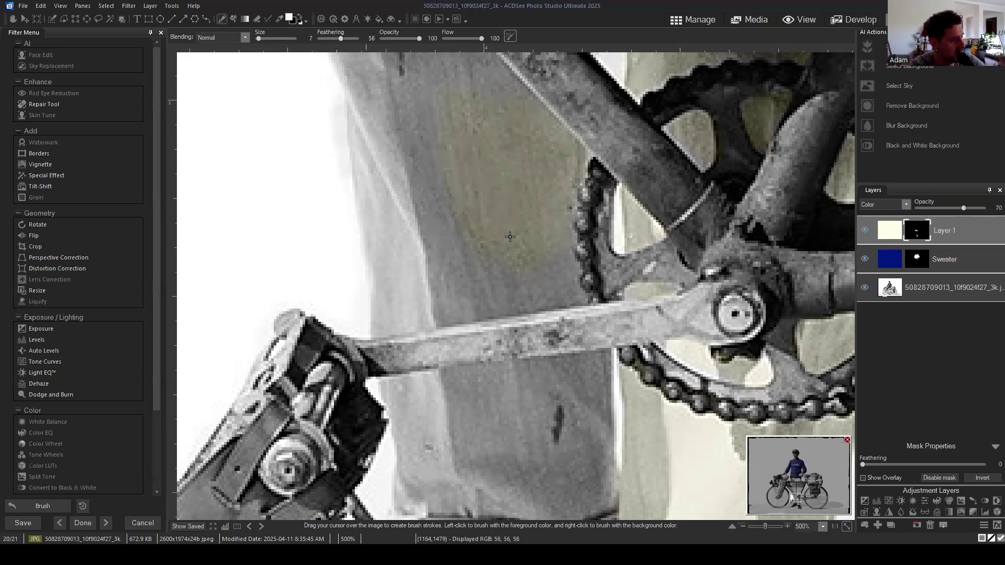
pyautogui.click(489, 213)
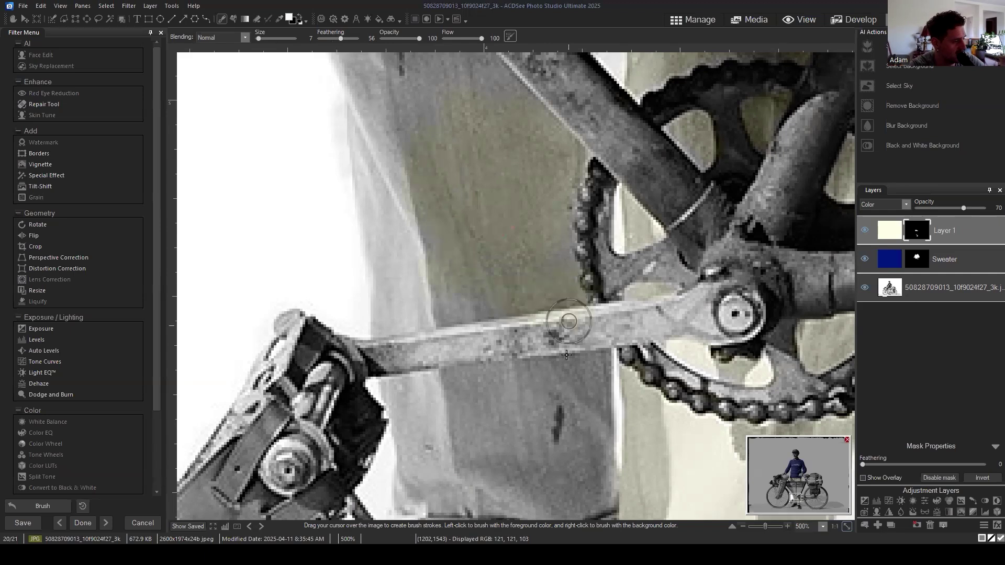
pyautogui.click(589, 325)
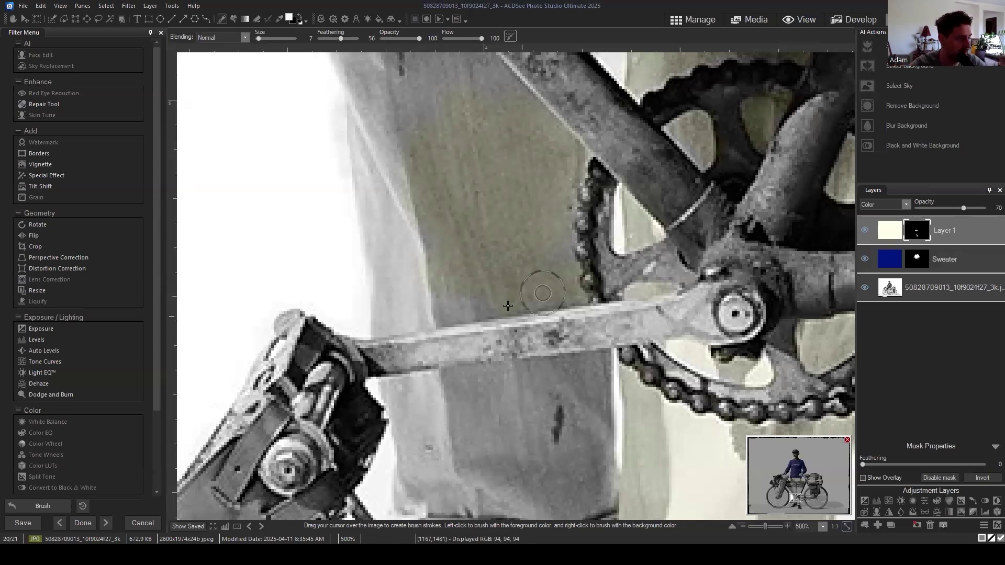
# Paint the other leg's edge beside the chain below the crank arm and its lighter outer strip above the arm
pyautogui.moveTo(578, 415)
pyautogui.mouseDown()
pyautogui.moveTo(542, 379)
pyautogui.moveTo(581, 312)
pyautogui.moveTo(581, 285)
pyautogui.mouseUp()
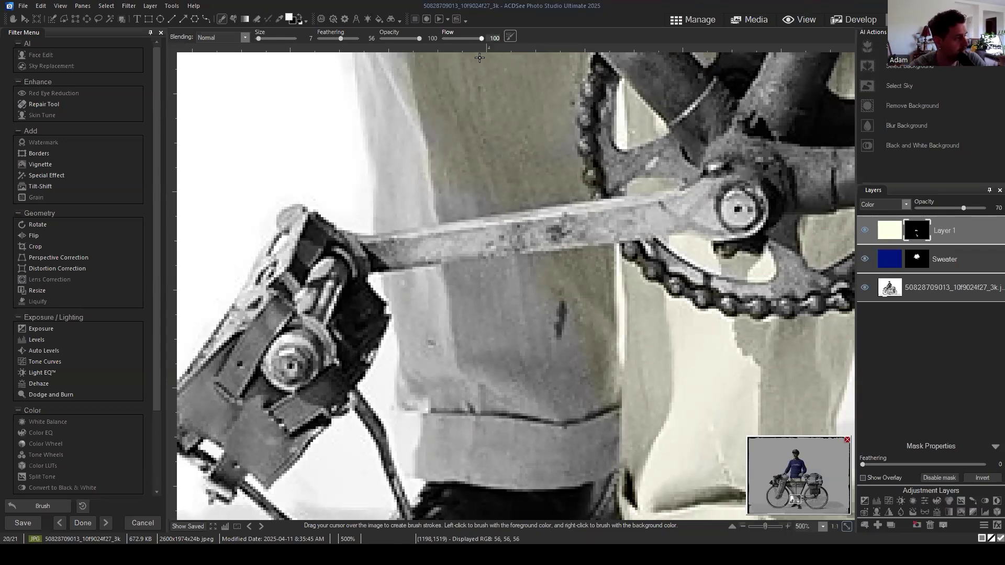
pyautogui.moveTo(450, 152)
pyautogui.mouseDown()
pyautogui.moveTo(433, 148)
pyautogui.moveTo(440, 193)
pyautogui.moveTo(450, 196)
pyautogui.moveTo(427, 175)
pyautogui.moveTo(471, 139)
pyautogui.moveTo(475, 102)
pyautogui.moveTo(444, 152)
pyautogui.mouseUp()
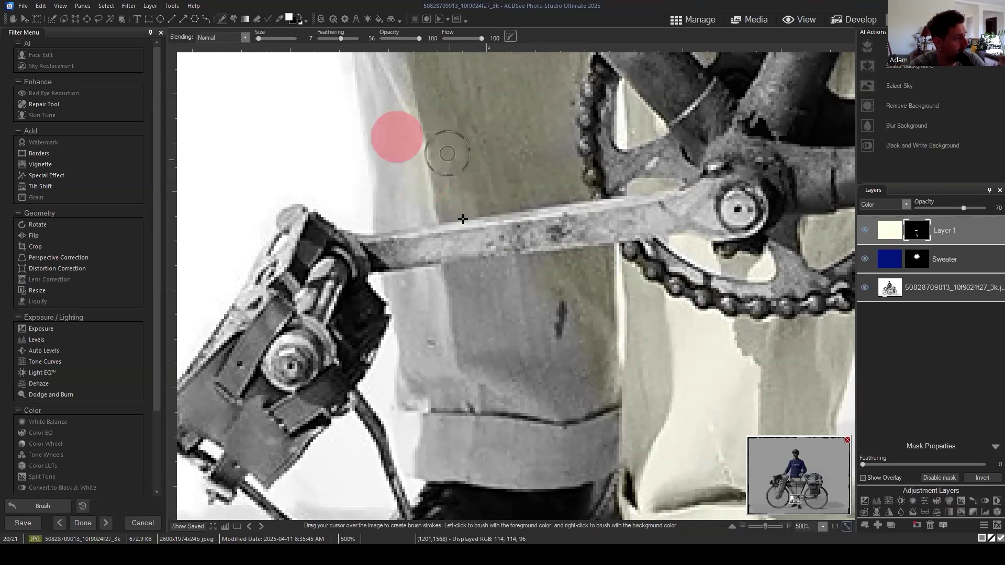
pyautogui.click(443, 193)
pyautogui.moveTo(444, 193); pyautogui.dragTo(395, 204)
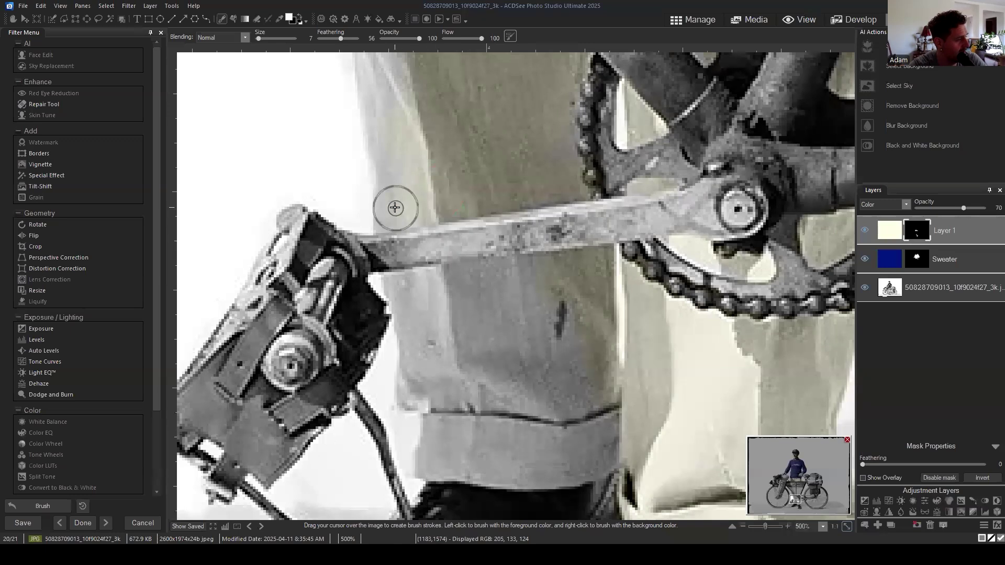
# Paint the mask over the shaded middle of the trouser leg directly below the crank arm
pyautogui.moveTo(481, 38); pyautogui.dragTo(457, 39)
pyautogui.moveTo(518, 360)
pyautogui.mouseDown()
pyautogui.moveTo(491, 306)
pyautogui.moveTo(533, 332)
pyautogui.moveTo(515, 383)
pyautogui.moveTo(544, 384)
pyautogui.mouseUp()
pyautogui.moveTo(460, 37); pyautogui.dragTo(481, 38)
pyautogui.click(527, 340)
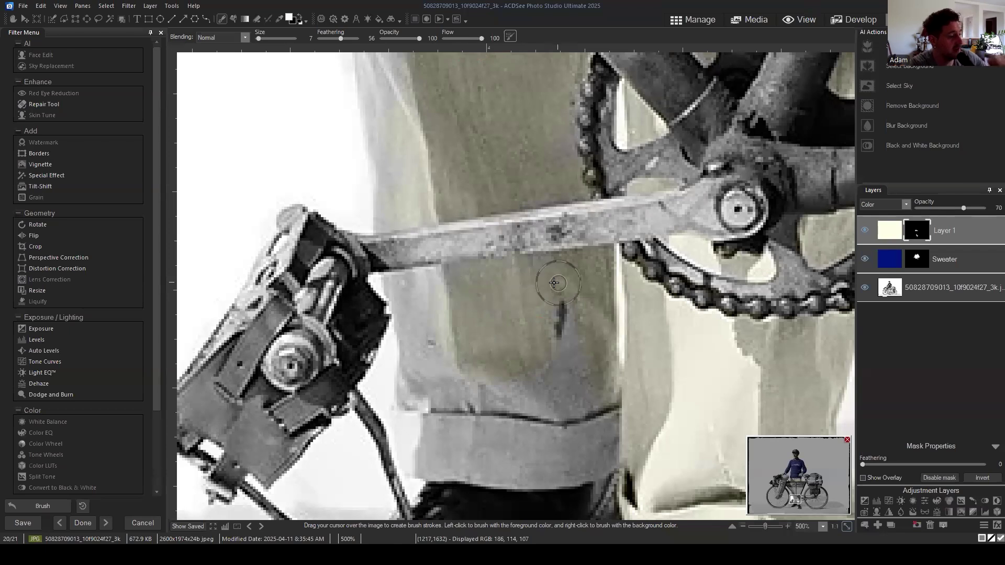
pyautogui.moveTo(539, 174); pyautogui.dragTo(545, 175)
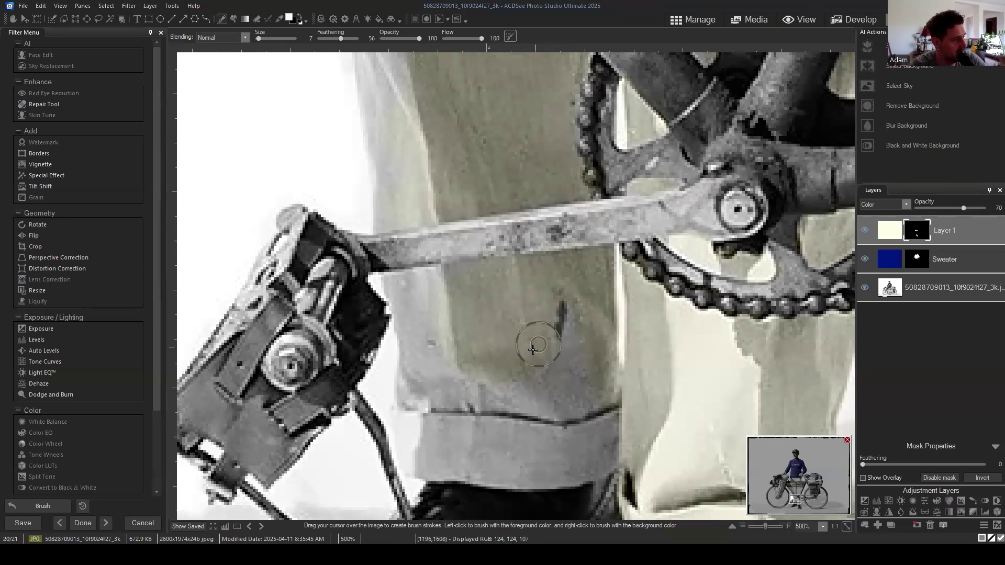
# Complete the mask on the lower trouser leg beside the pedal, including its light outer strip and rolled cuff
pyautogui.moveTo(410, 38); pyautogui.dragTo(402, 38)
pyautogui.moveTo(468, 411)
pyautogui.mouseDown()
pyautogui.moveTo(497, 424)
pyautogui.moveTo(455, 416)
pyautogui.moveTo(480, 377)
pyautogui.mouseUp()
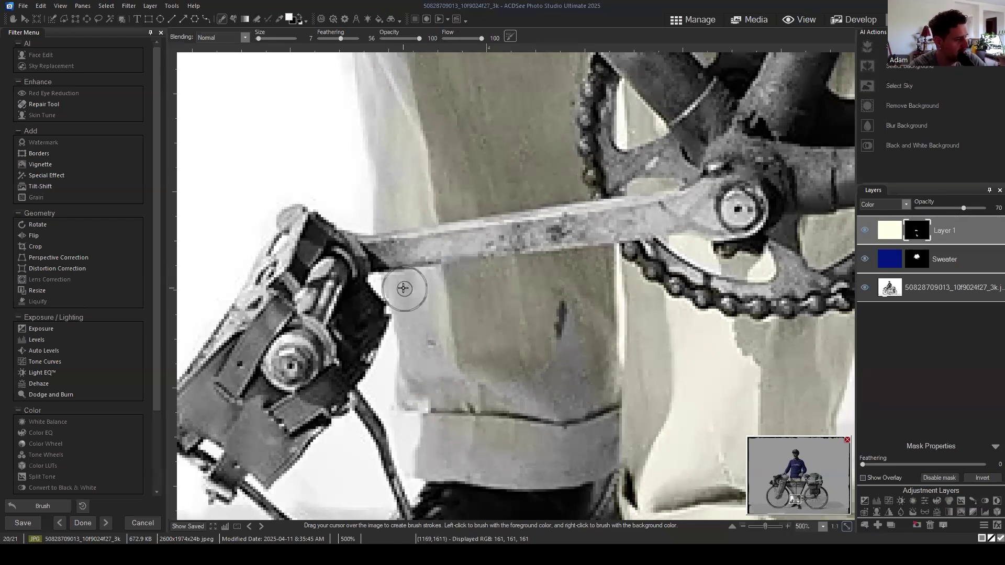
pyautogui.moveTo(401, 291); pyautogui.dragTo(437, 292)
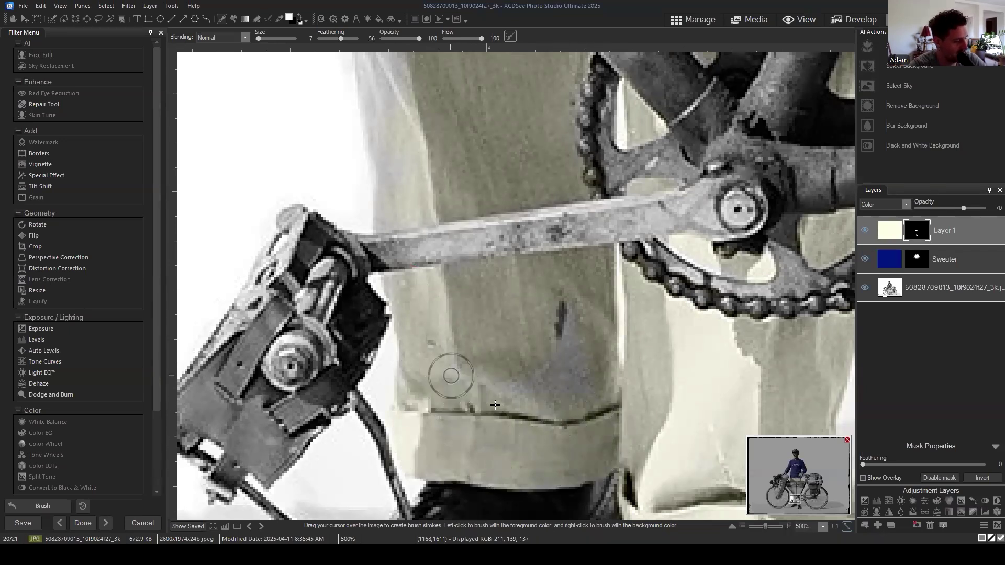
pyautogui.click(584, 461)
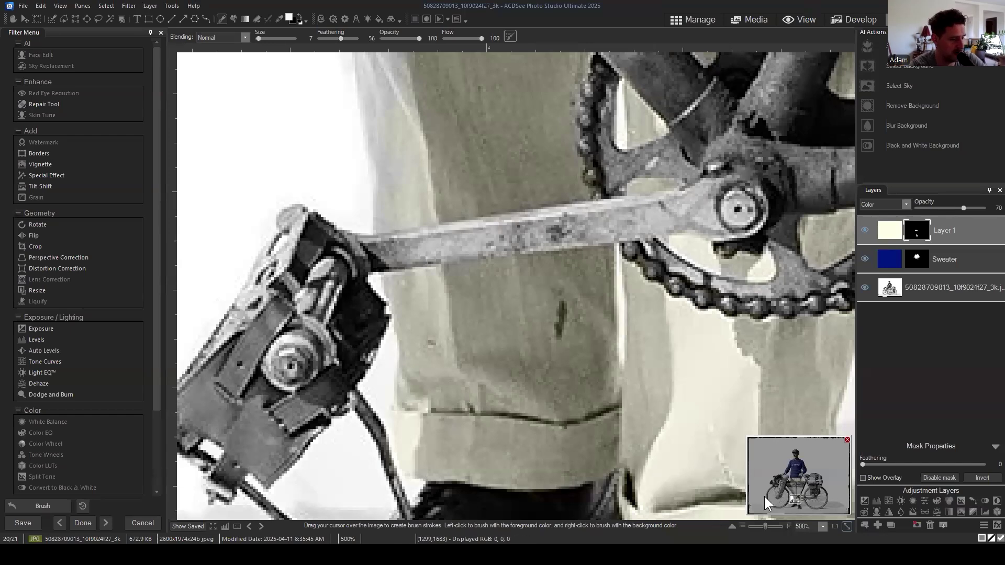
# Paint the trouser leg above the pedal, covering its light outer edge and the shaded cloth up along the down tube
pyautogui.moveTo(794, 502)
pyautogui.mouseDown()
pyautogui.moveTo(796, 510)
pyautogui.moveTo(793, 498)
pyautogui.mouseUp()
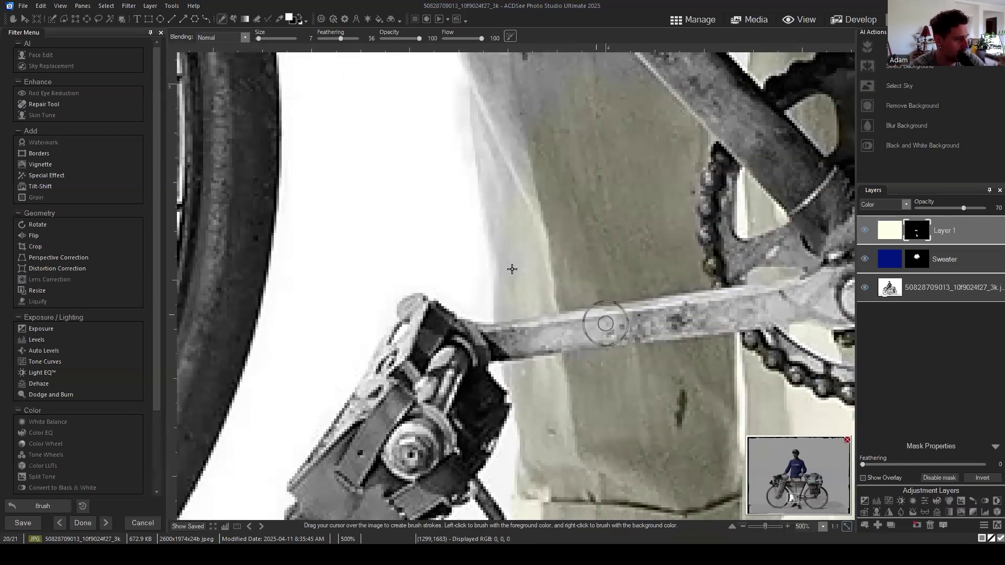
pyautogui.moveTo(790, 497)
pyautogui.mouseDown()
pyautogui.moveTo(783, 473)
pyautogui.moveTo(790, 498)
pyautogui.mouseUp()
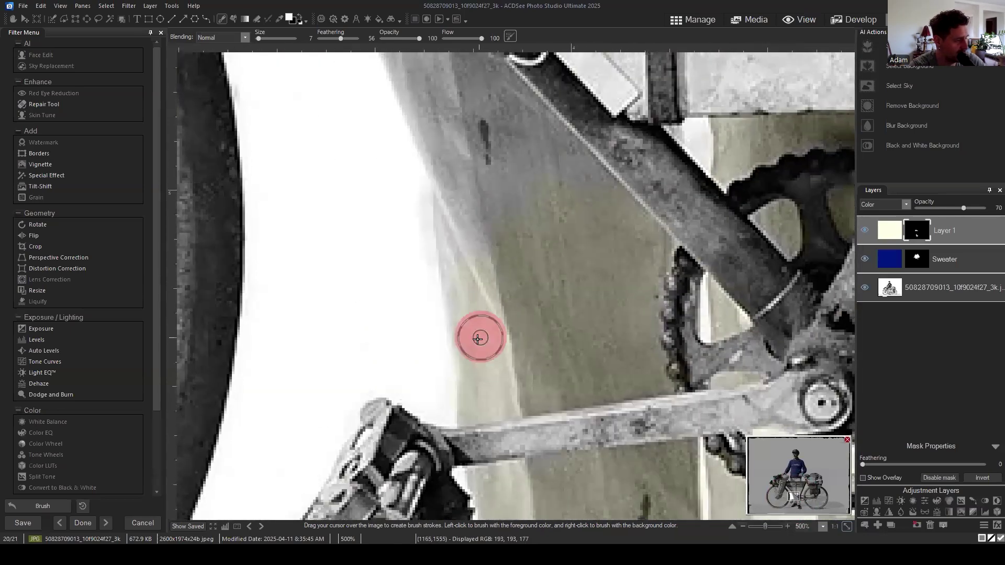
pyautogui.click(478, 339)
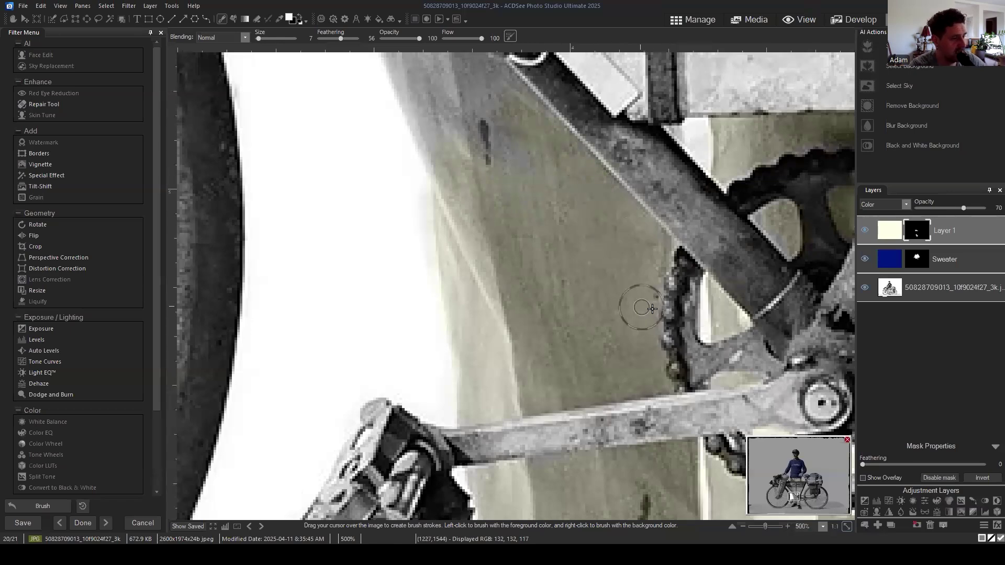
# Paint the uppermost part of the trouser leg beneath the down tube, refining its narrow tip at brush size 1
pyautogui.moveTo(793, 497); pyautogui.dragTo(789, 494)
pyautogui.click(516, 337)
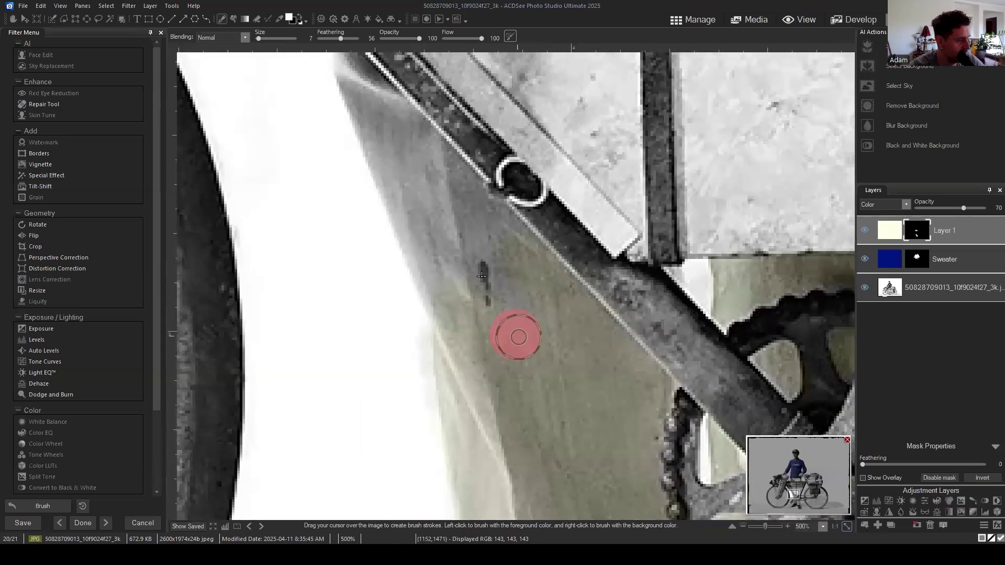
pyautogui.moveTo(472, 205)
pyautogui.mouseDown()
pyautogui.moveTo(356, 71)
pyautogui.moveTo(395, 199)
pyautogui.moveTo(484, 274)
pyautogui.moveTo(526, 346)
pyautogui.mouseUp()
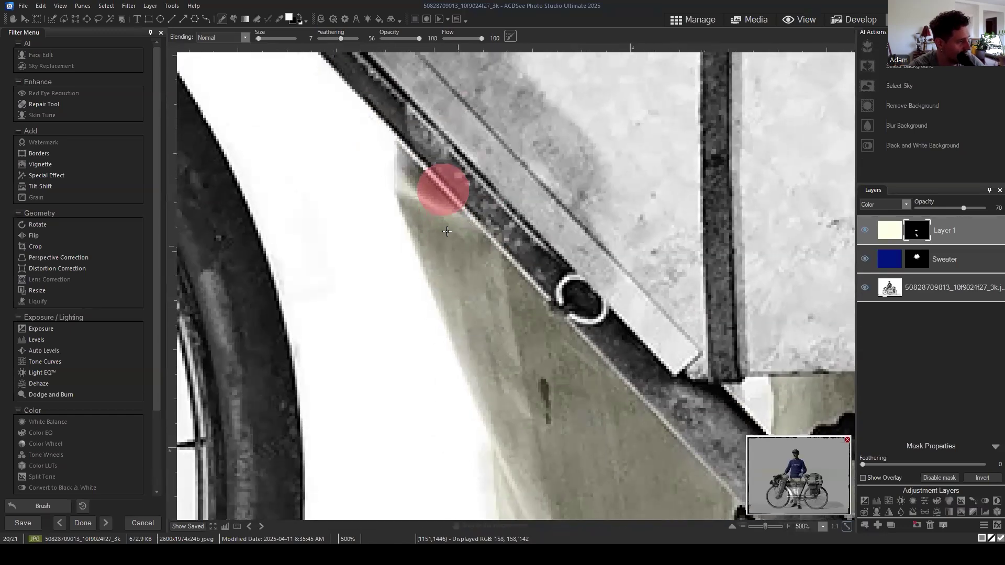
pyautogui.click(402, 155)
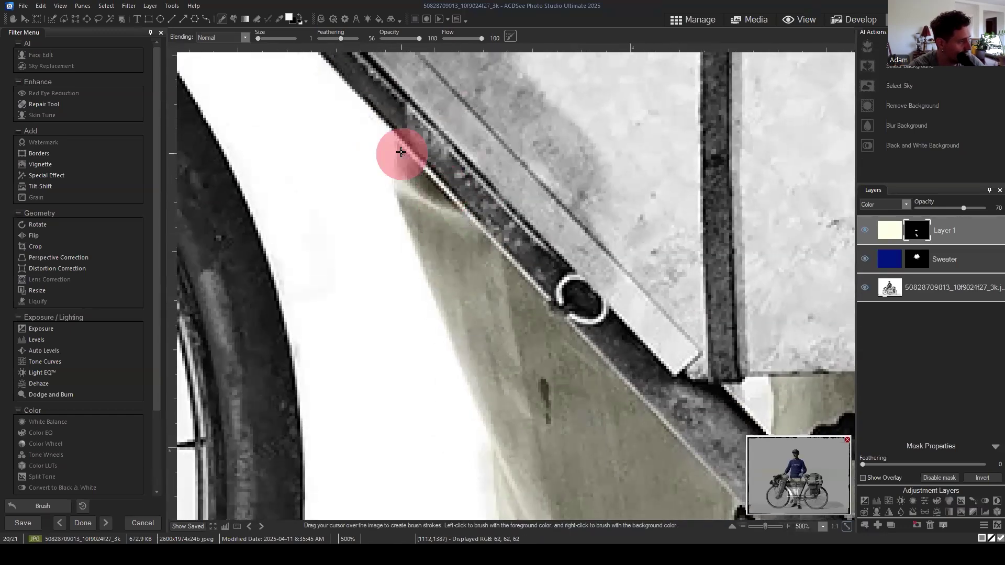
pyautogui.click(434, 205)
pyautogui.scroll(3, 575, 340)
pyautogui.scroll(-4, 576, 341)
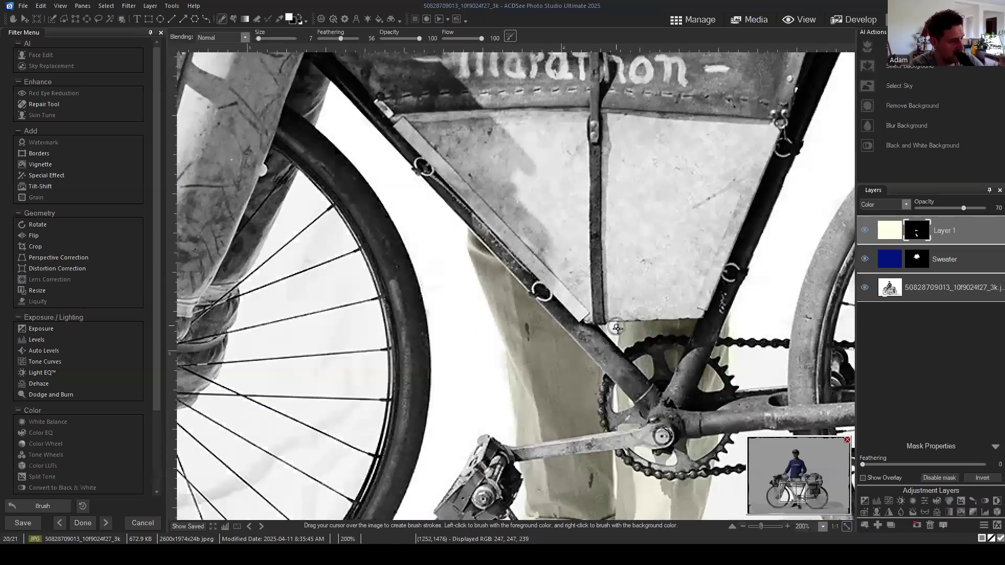
# Fill the trouser color layer's content, rather than its mask, with bright cyan to try a different trouser color
pyautogui.scroll(-1, 648, 332)
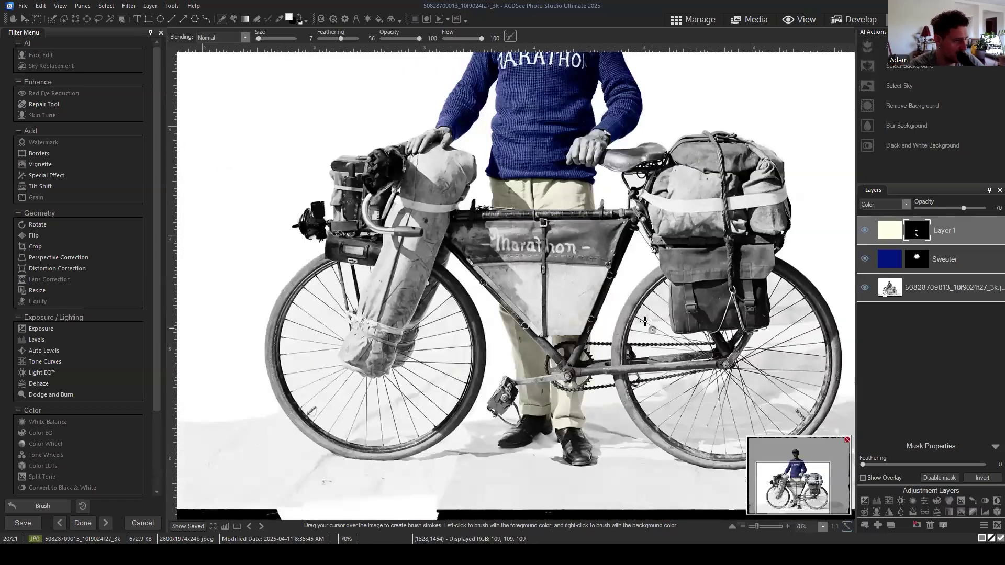
pyautogui.scroll(-1, 550, 243)
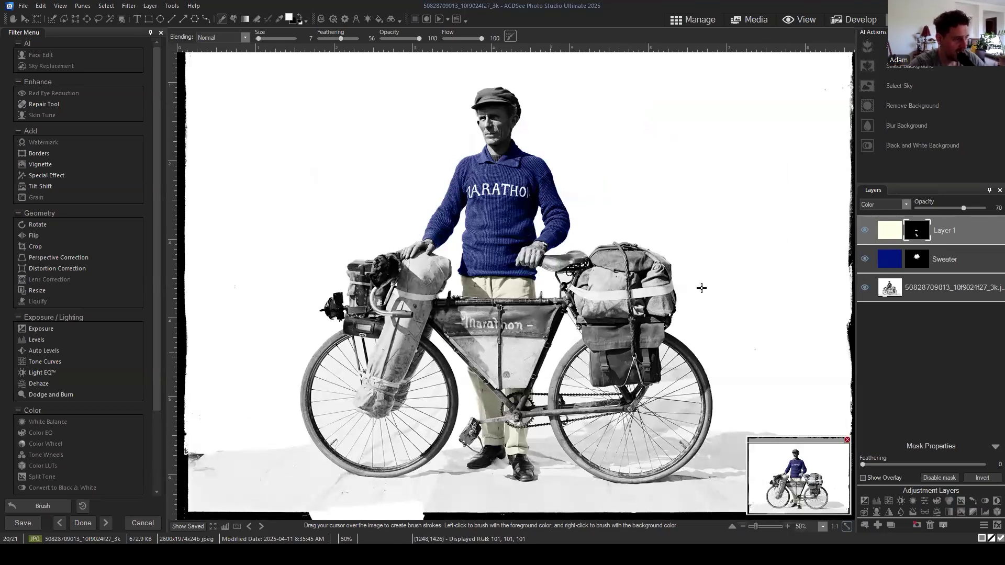
pyautogui.click(967, 240)
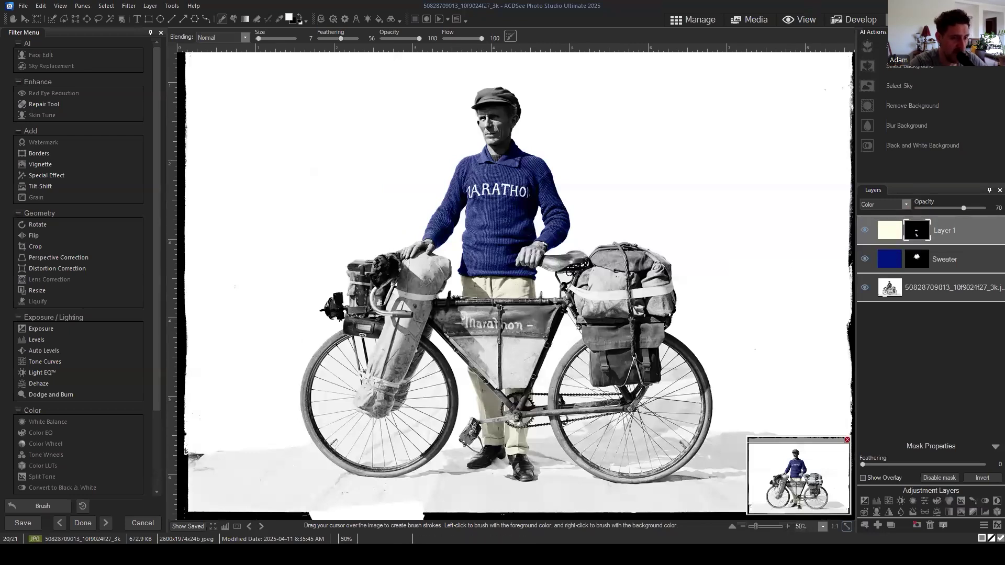
pyautogui.click(890, 229)
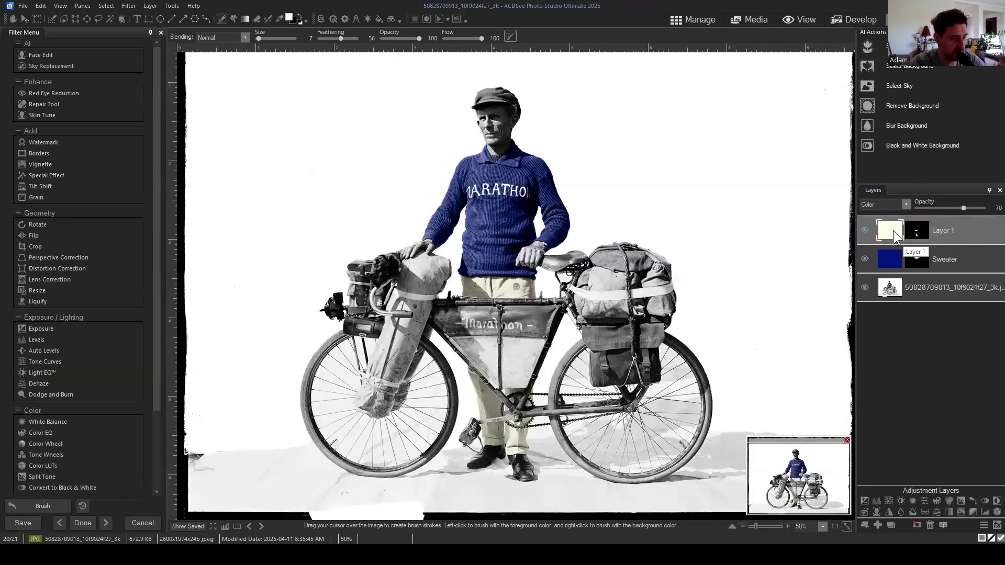
pyautogui.click(286, 17)
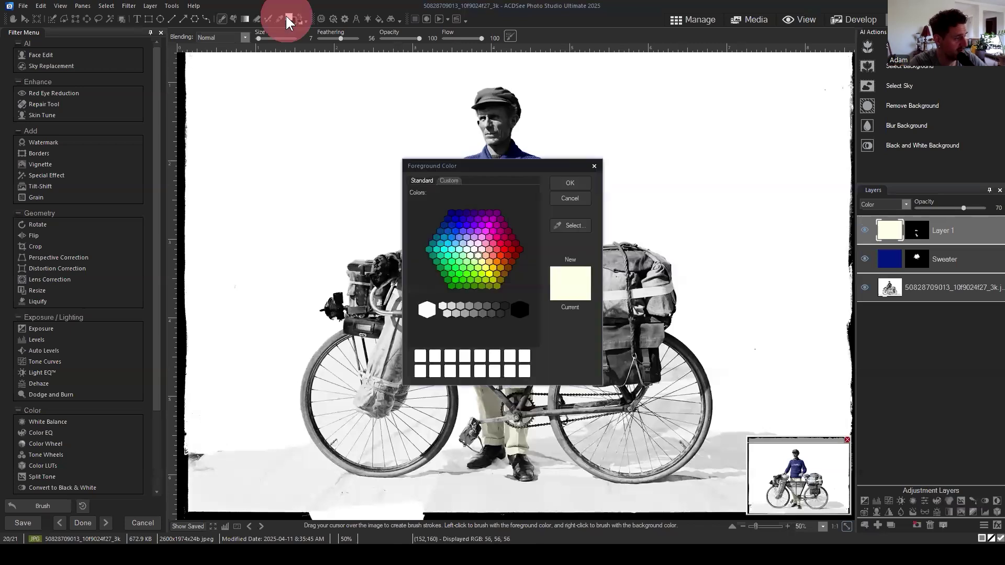
pyautogui.click(445, 251)
pyautogui.click(570, 183)
pyautogui.click(233, 19)
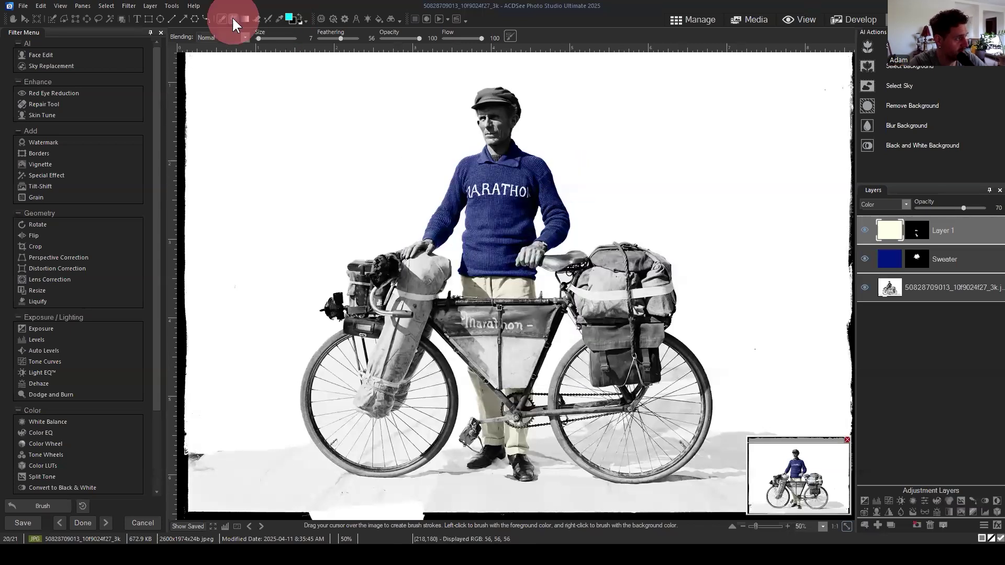
pyautogui.click(646, 184)
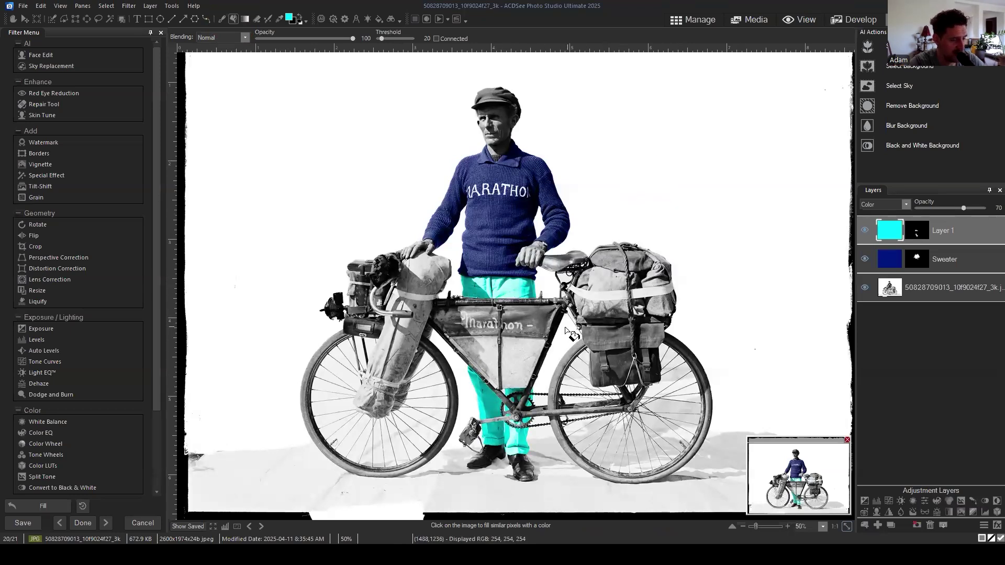
# Refill the trouser color layer with pale yellow
pyautogui.click(288, 18)
pyautogui.click(478, 255)
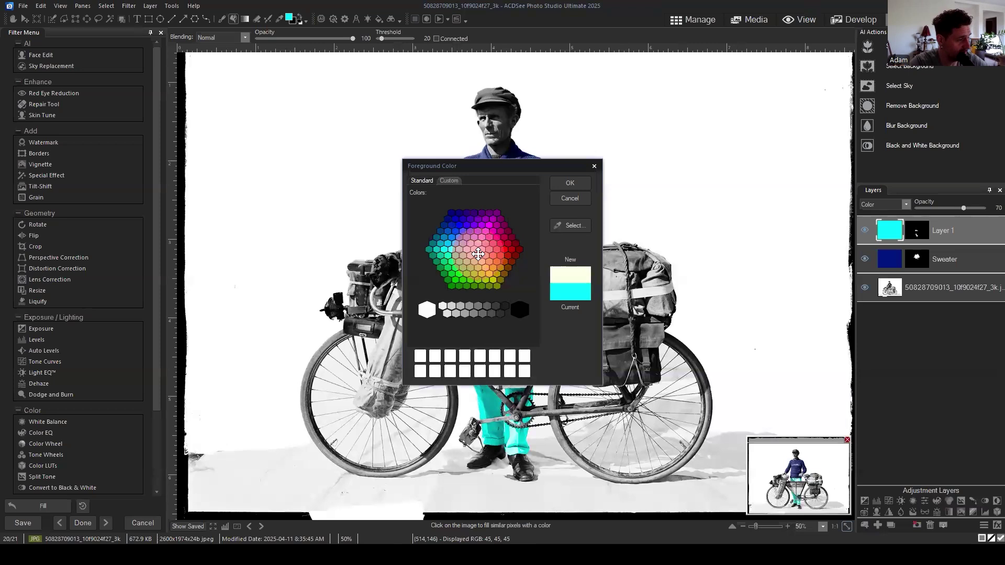
pyautogui.click(570, 183)
pyautogui.click(704, 192)
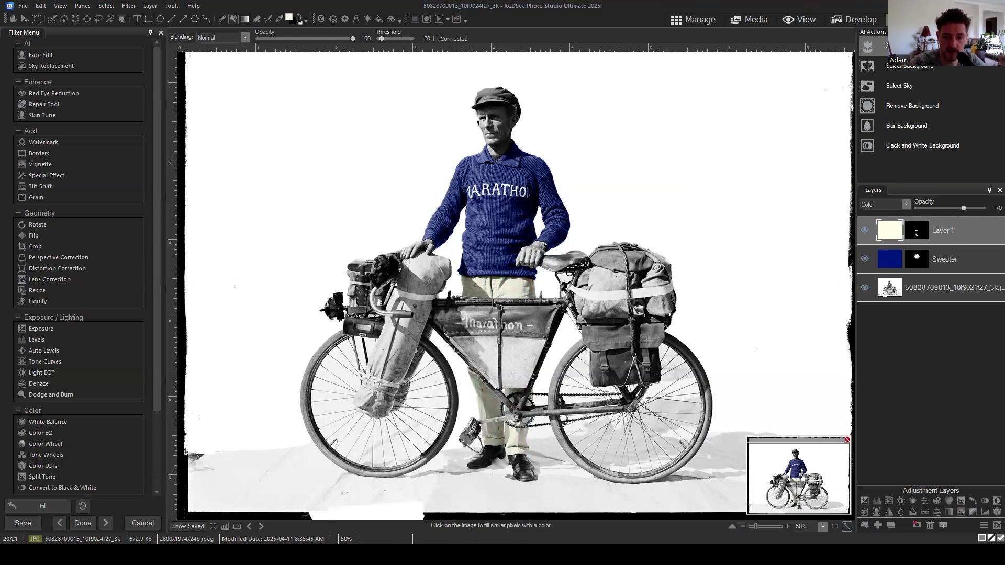
# Add a new blank layer above the trouser color layer for the sweater's lettering
pyautogui.press('/')
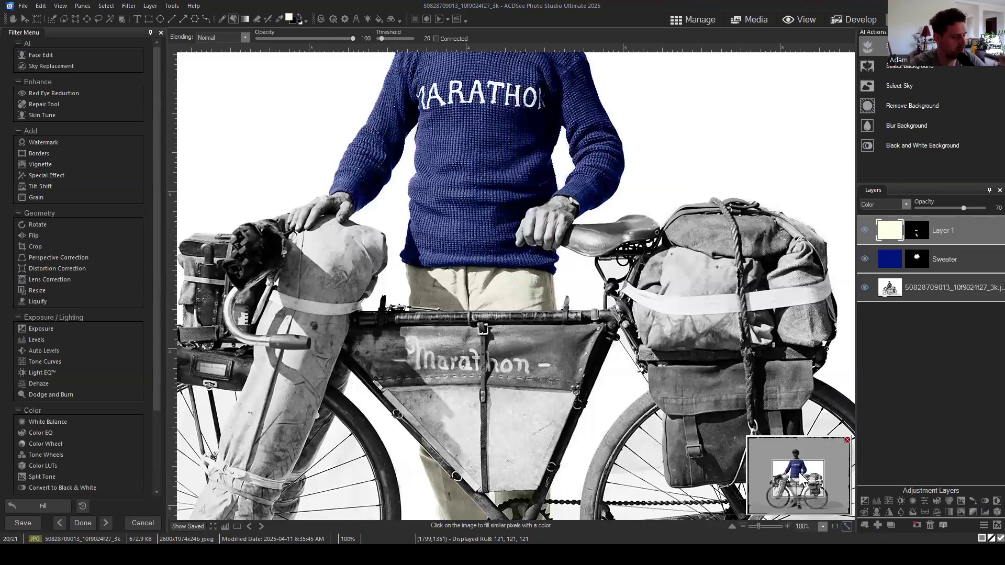
pyautogui.moveTo(801, 477); pyautogui.dragTo(797, 460)
pyautogui.scroll(1, 616, 407)
pyautogui.scroll(1, 696, 422)
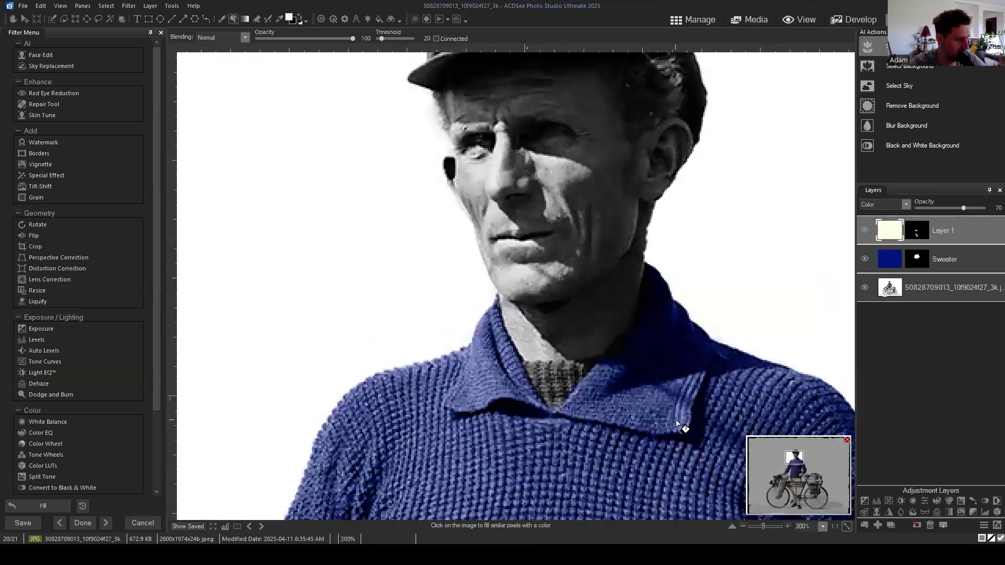
pyautogui.moveTo(800, 457); pyautogui.dragTo(798, 472)
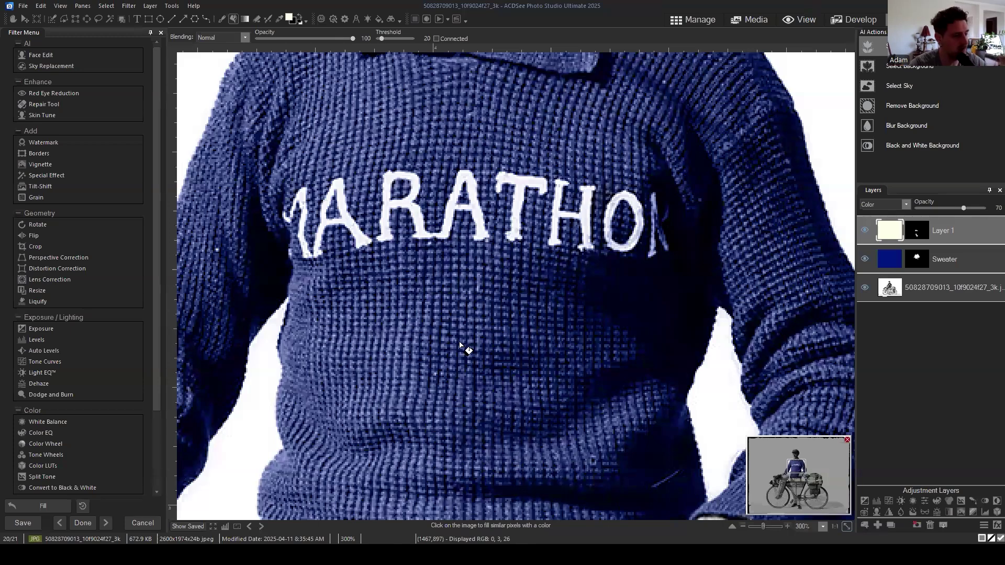
pyautogui.click(877, 526)
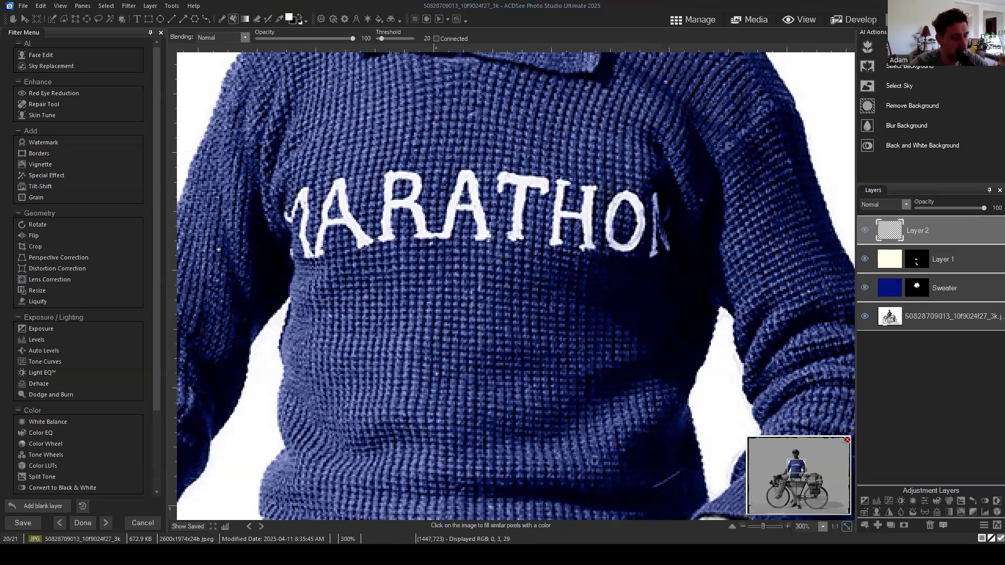
pyautogui.rightClick(919, 228)
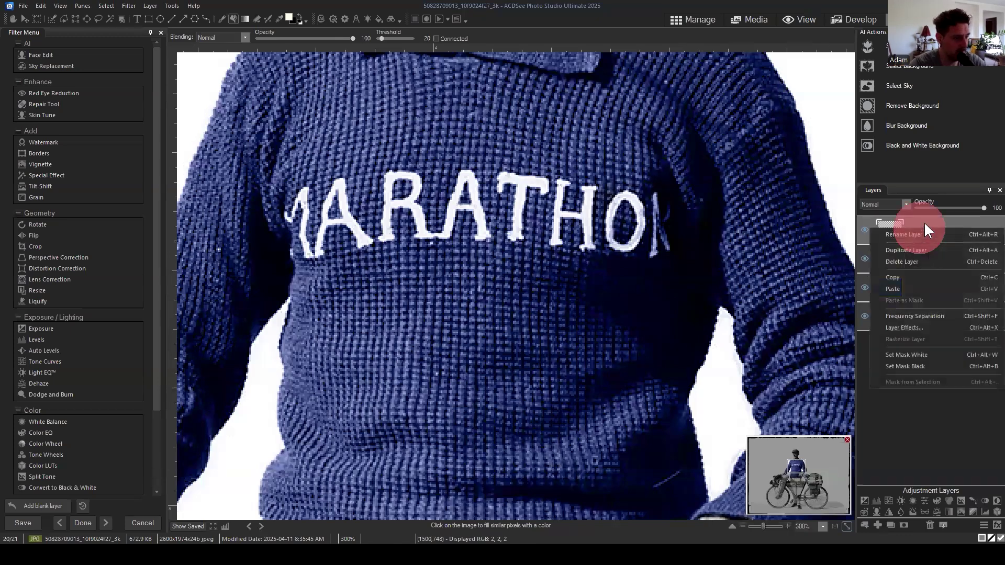
pyautogui.click(924, 221)
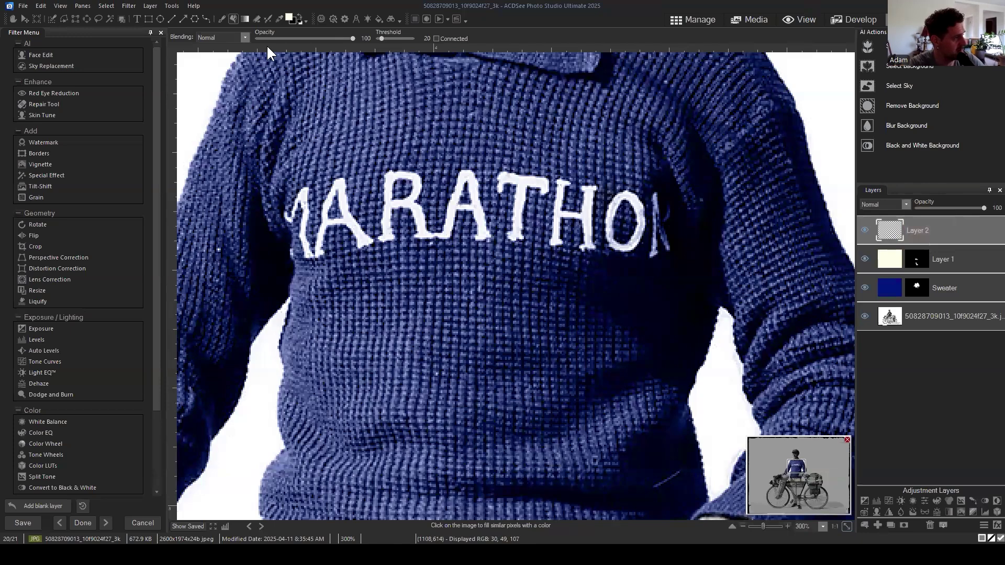
# Fill the new blank layer with golden yellow and hide it
pyautogui.click(290, 19)
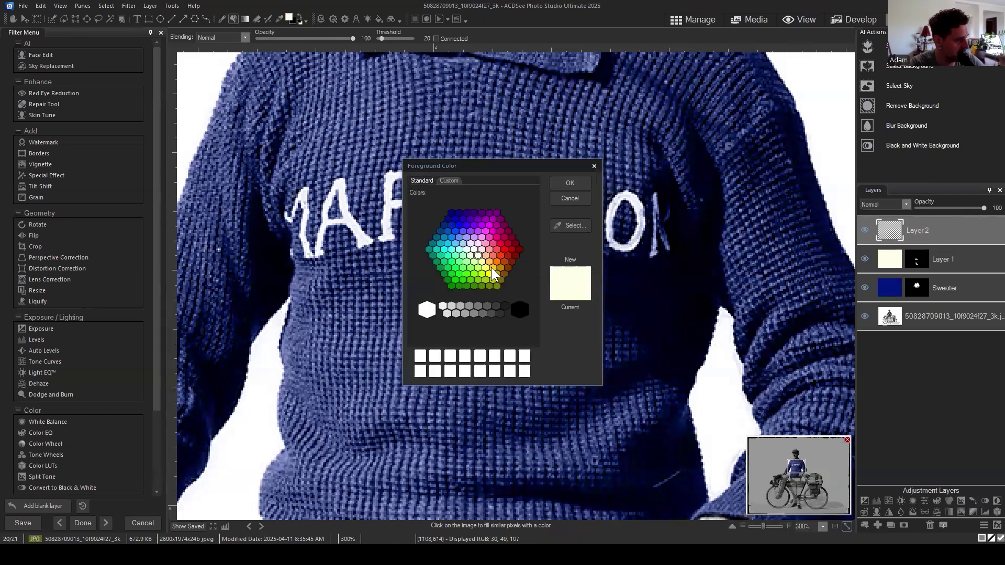
pyautogui.click(491, 267)
pyautogui.click(570, 179)
pyautogui.click(478, 120)
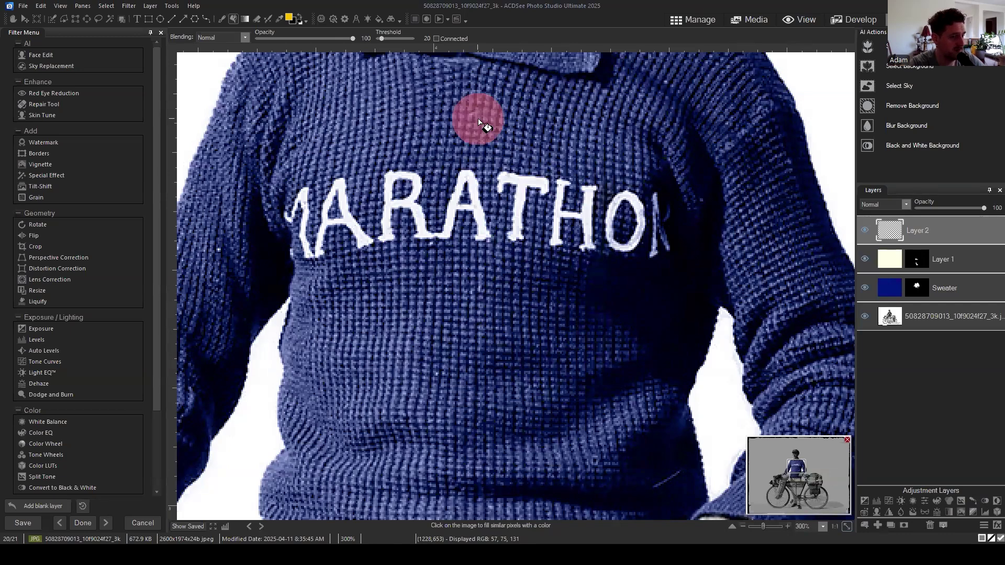
pyautogui.click(933, 236)
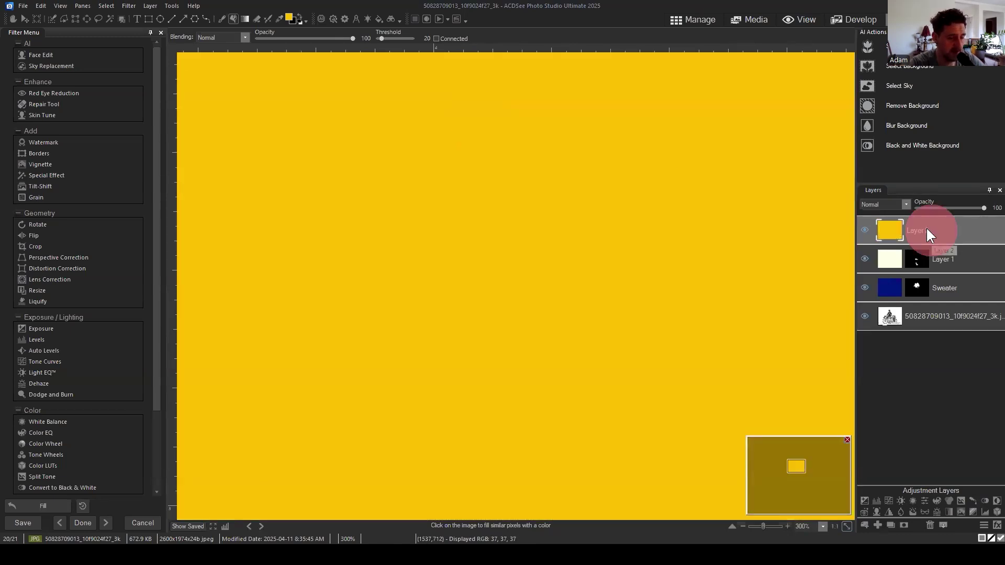
pyautogui.click(865, 229)
pyautogui.moveTo(926, 230)
pyautogui.mouseDown()
pyautogui.moveTo(938, 210)
pyautogui.moveTo(943, 228)
pyautogui.mouseUp()
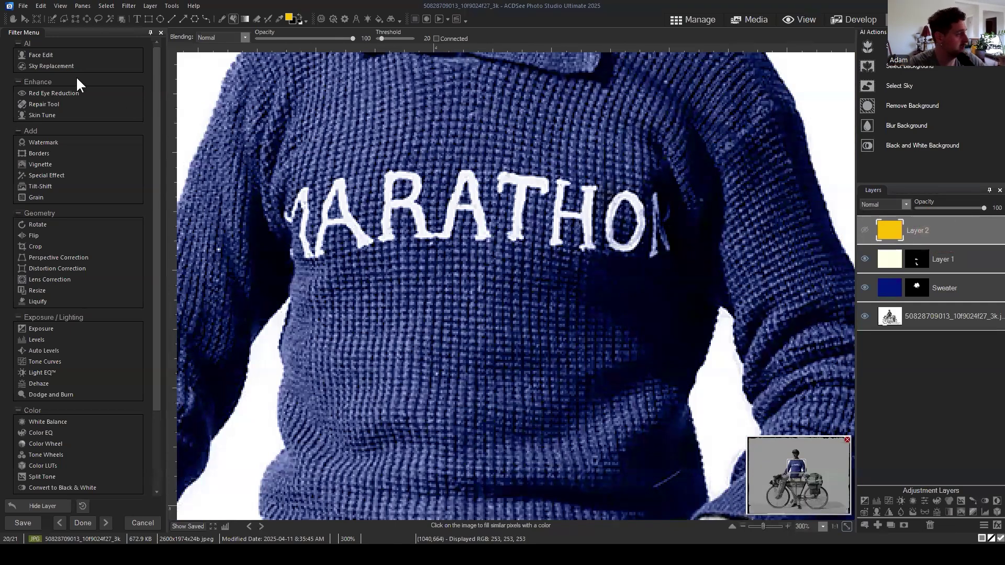
# Try to select the MARATHON lettering on the sweater by outlining it with AI Object Select while the yellow layer is active
pyautogui.click(121, 20)
pyautogui.click(335, 253)
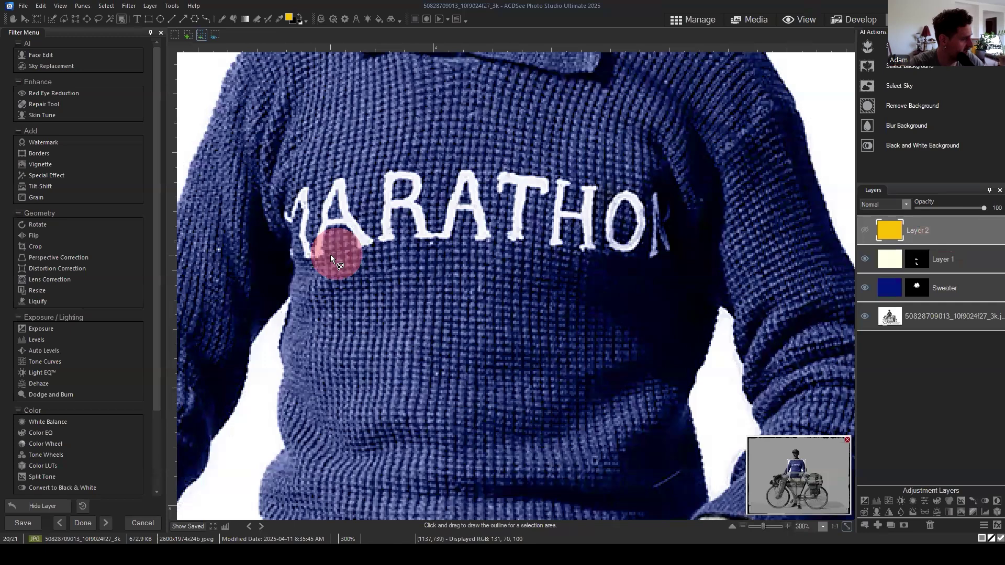
pyautogui.click(190, 33)
pyautogui.click(539, 284)
pyautogui.click(175, 34)
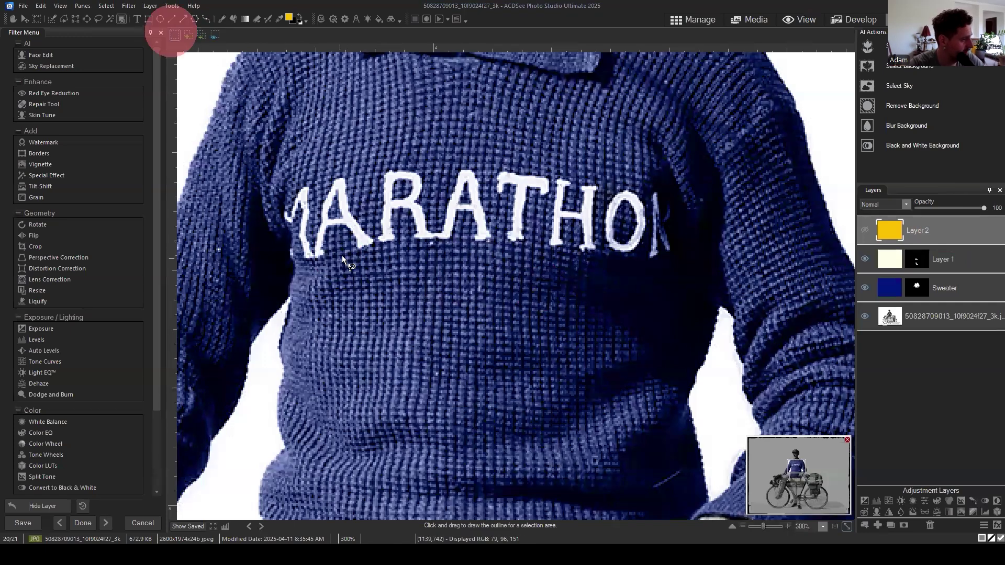
pyautogui.moveTo(341, 254)
pyautogui.mouseDown()
pyautogui.moveTo(291, 264)
pyautogui.moveTo(275, 224)
pyautogui.moveTo(293, 191)
pyautogui.mouseUp()
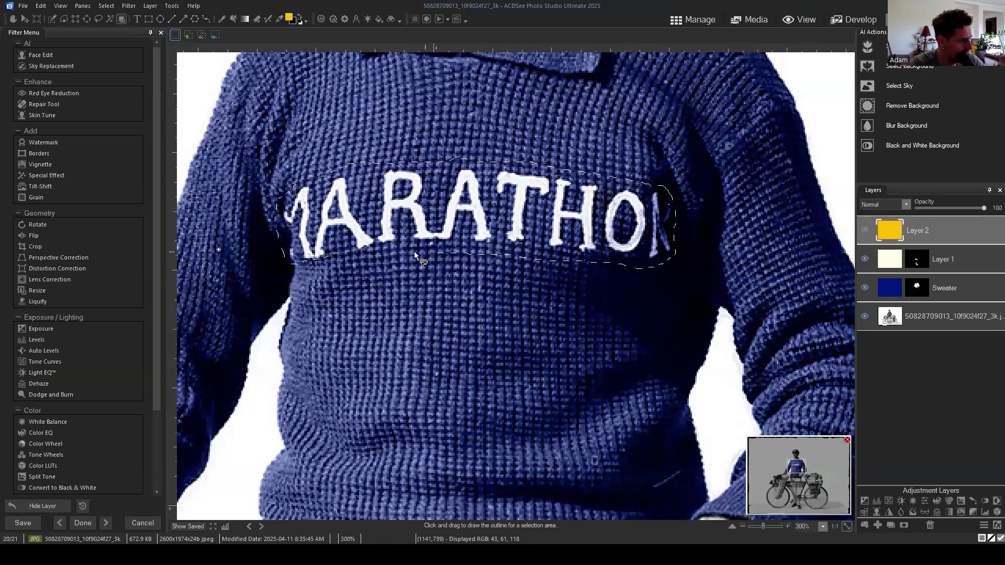
pyautogui.moveTo(341, 252); pyautogui.dragTo(338, 253)
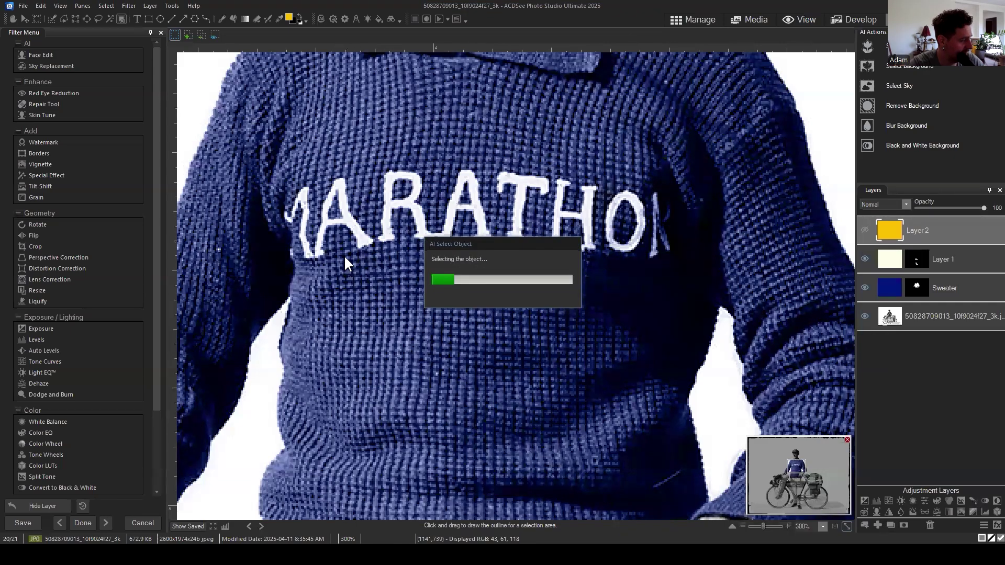
pyautogui.click(539, 288)
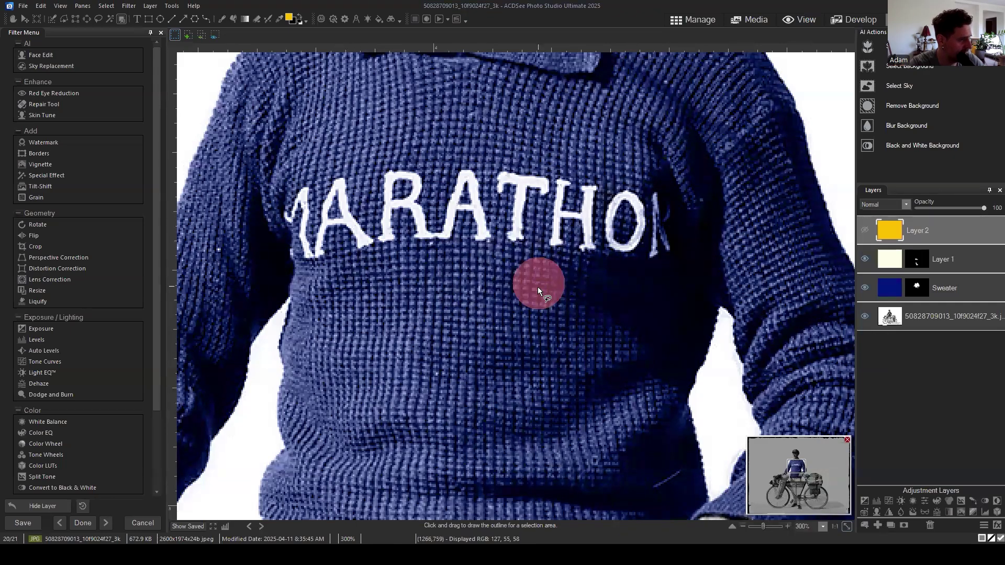
# Make the base photo layer the active layer
pyautogui.scroll(2, 529, 223)
pyautogui.scroll(-2, 637, 260)
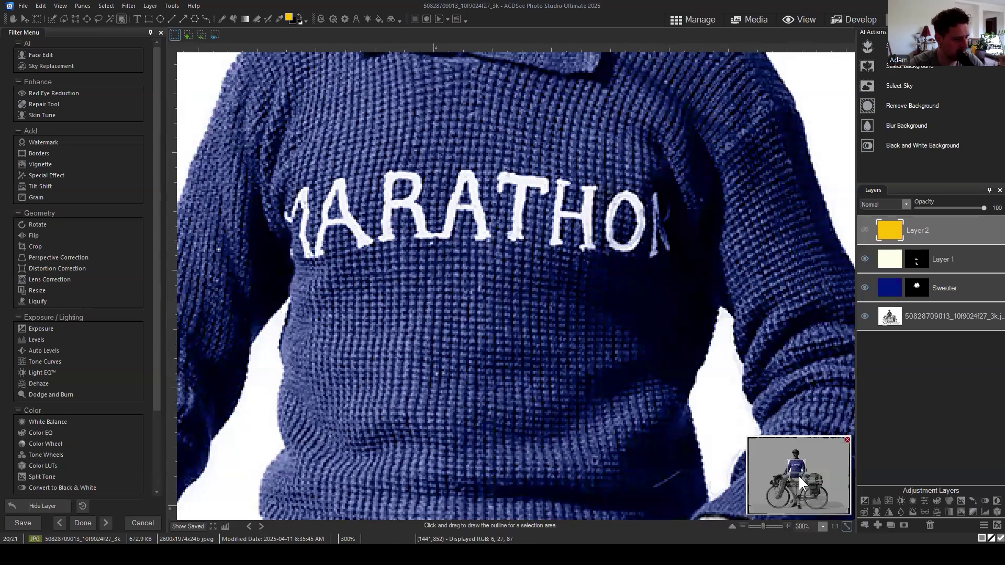
pyautogui.moveTo(799, 476); pyautogui.dragTo(788, 464)
pyautogui.click(953, 320)
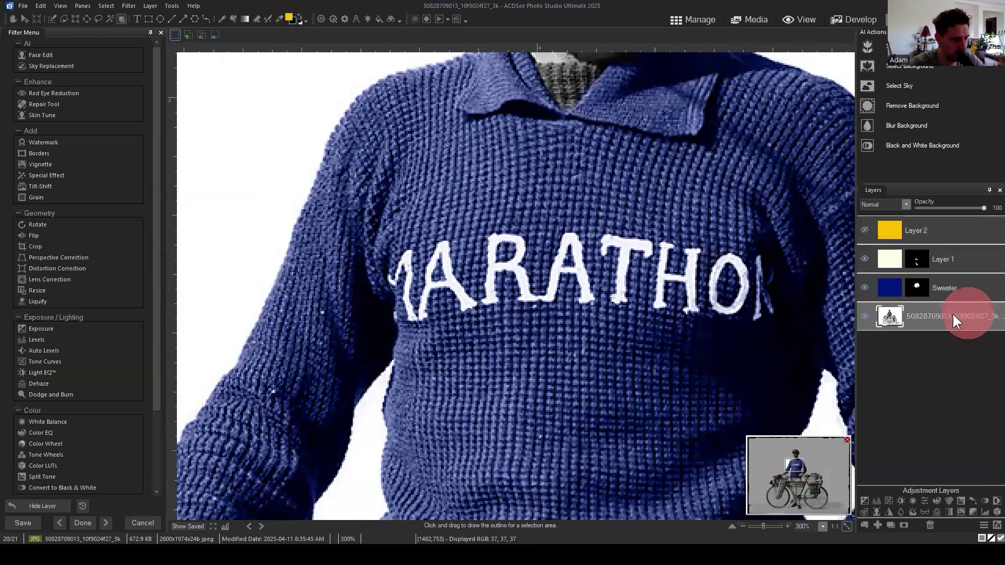
# Try outlining the MARATHON lettering with AI Object Select on the base photo layer, and clear the resulting selection
pyautogui.scroll(2, 506, 293)
pyautogui.moveTo(375, 351)
pyautogui.mouseDown()
pyautogui.moveTo(316, 358)
pyautogui.moveTo(289, 334)
pyautogui.moveTo(278, 257)
pyautogui.moveTo(341, 207)
pyautogui.mouseUp()
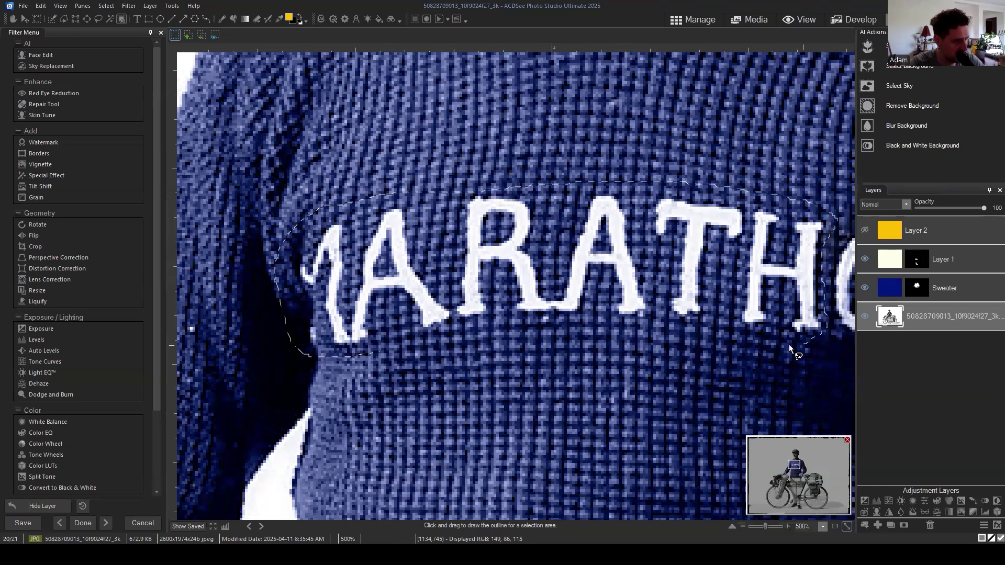
pyautogui.moveTo(376, 349); pyautogui.dragTo(365, 353)
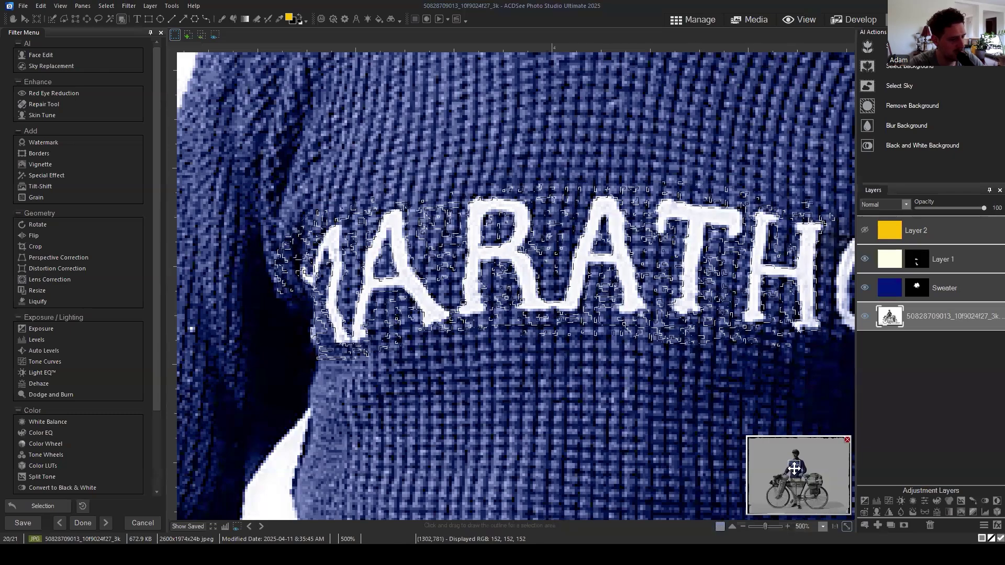
pyautogui.moveTo(792, 472); pyautogui.dragTo(796, 466)
pyautogui.scroll(-2, 605, 329)
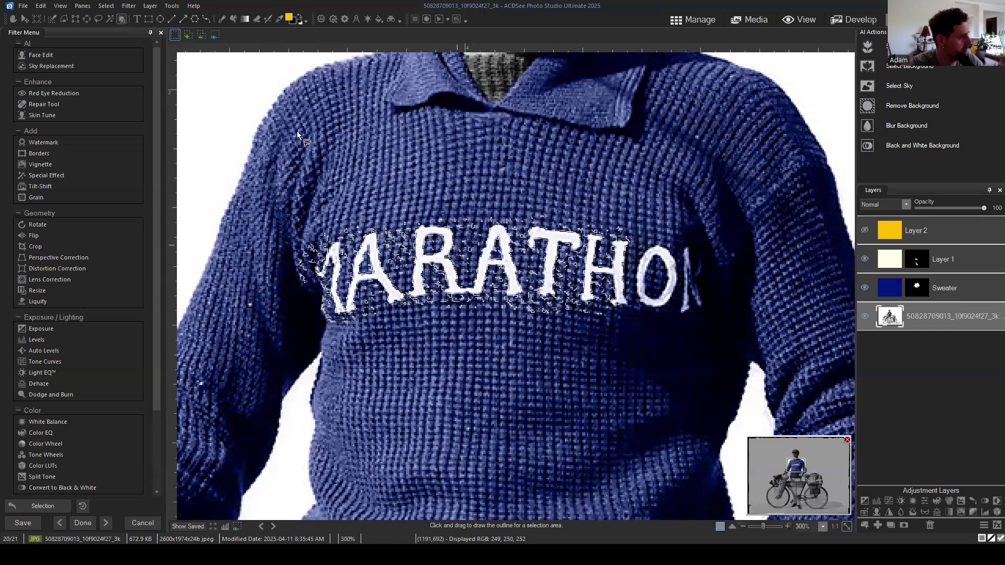
pyautogui.click(116, 7)
pyautogui.click(120, 32)
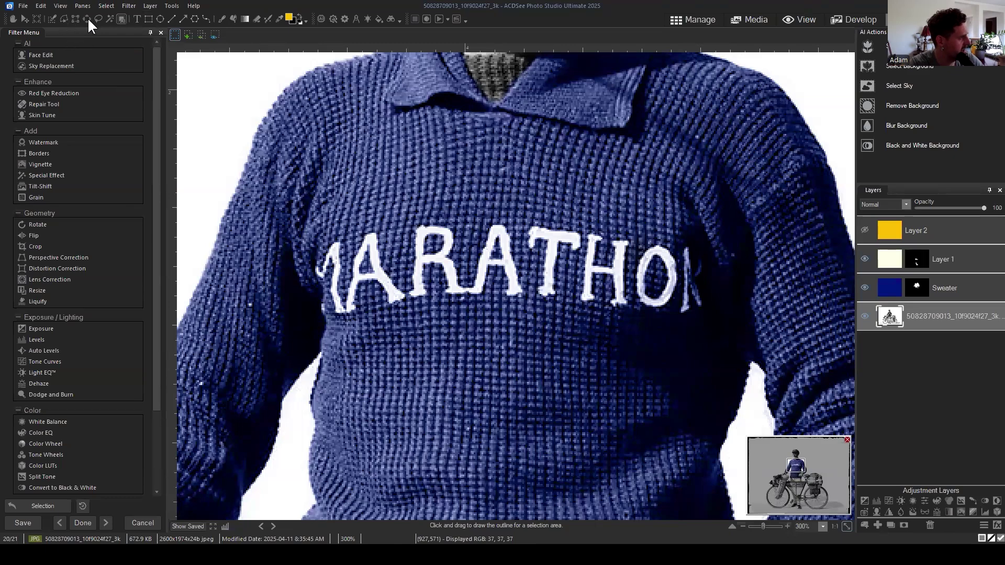
# Select the white MARATHON lettering on the sweater by color with the Magic Wand
pyautogui.click(110, 19)
pyautogui.scroll(4, 368, 256)
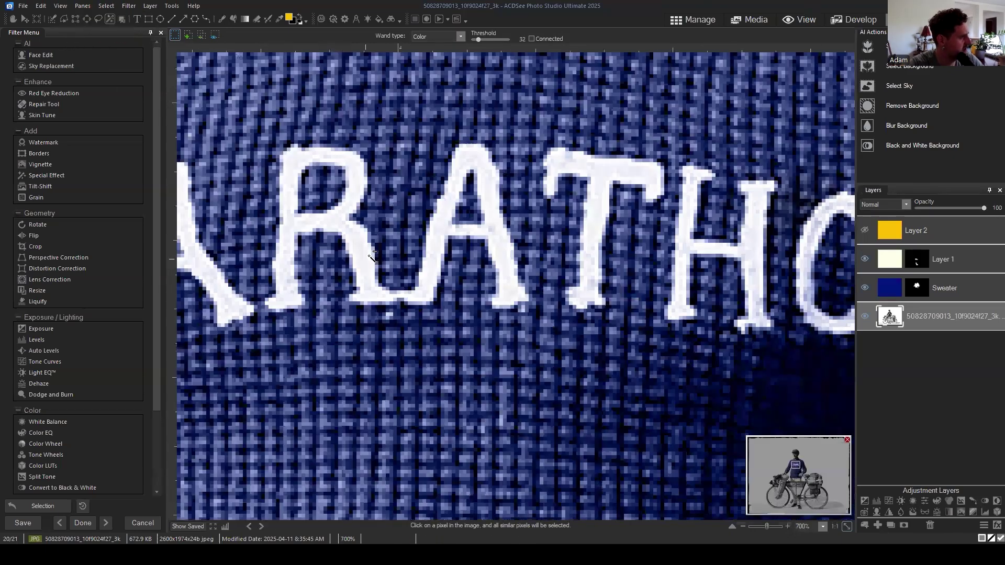
pyautogui.scroll(-2, 376, 241)
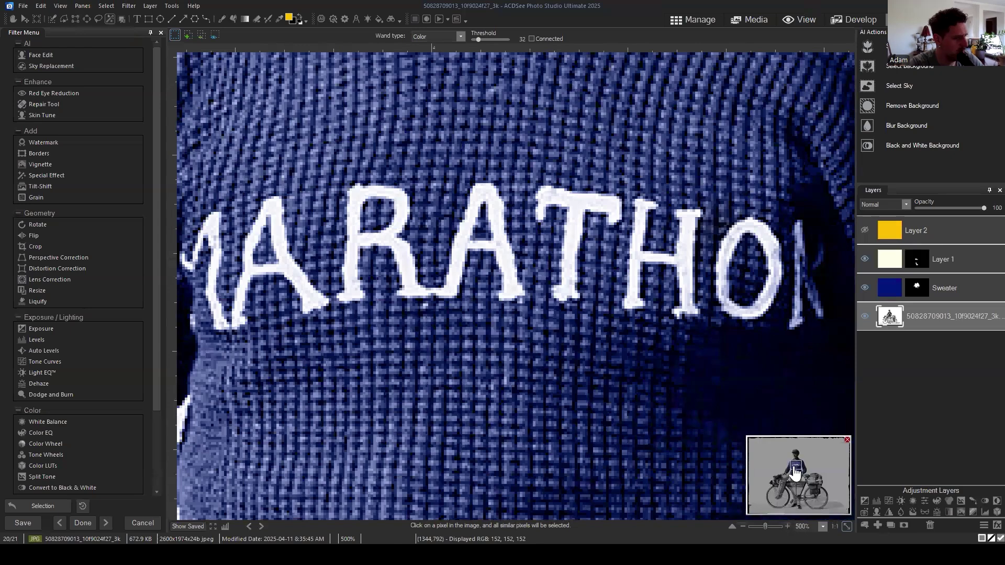
pyautogui.moveTo(795, 473); pyautogui.dragTo(752, 460)
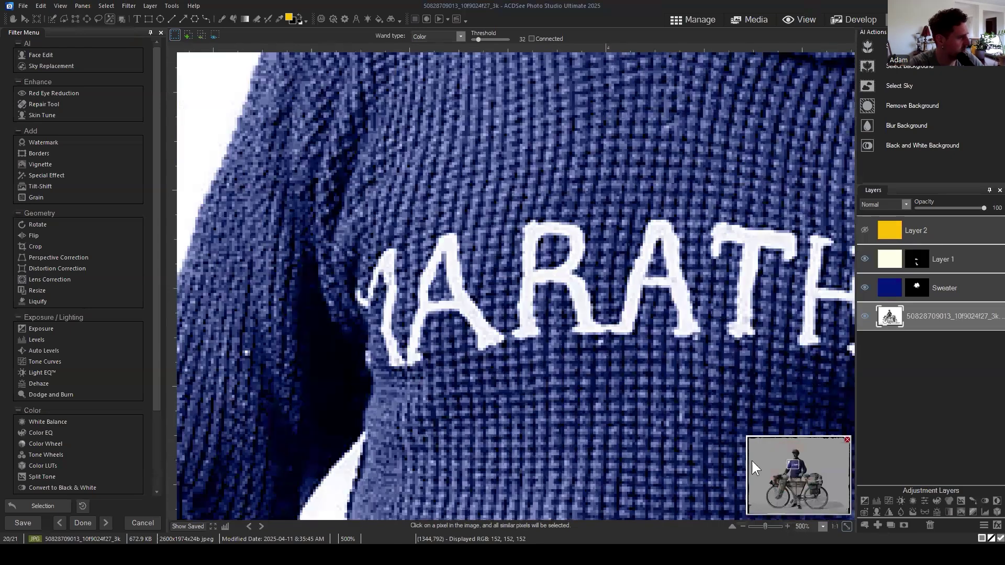
pyautogui.click(386, 267)
pyautogui.moveTo(774, 386); pyautogui.dragTo(553, 349)
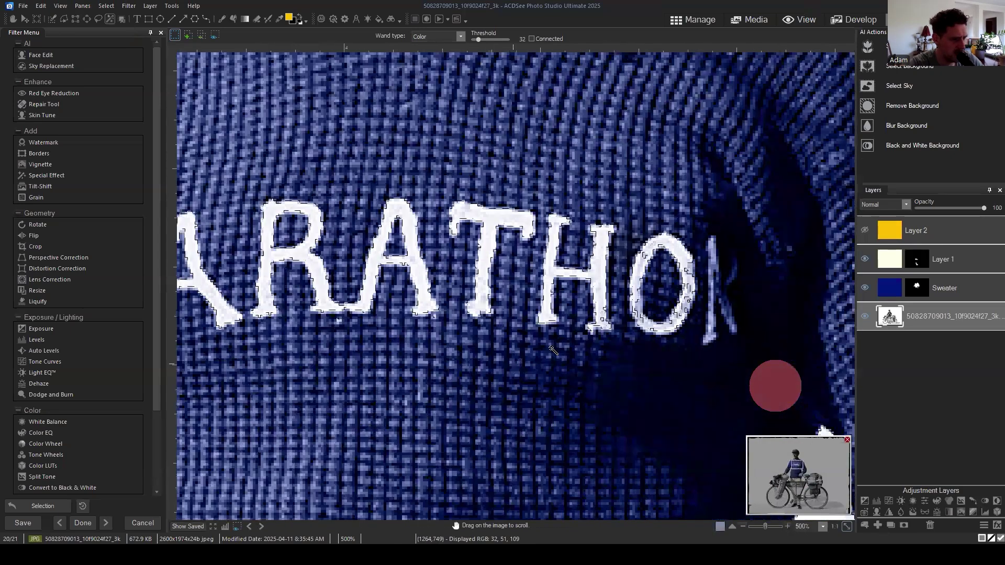
pyautogui.moveTo(471, 370); pyautogui.dragTo(536, 329)
pyautogui.scroll(-2, 537, 329)
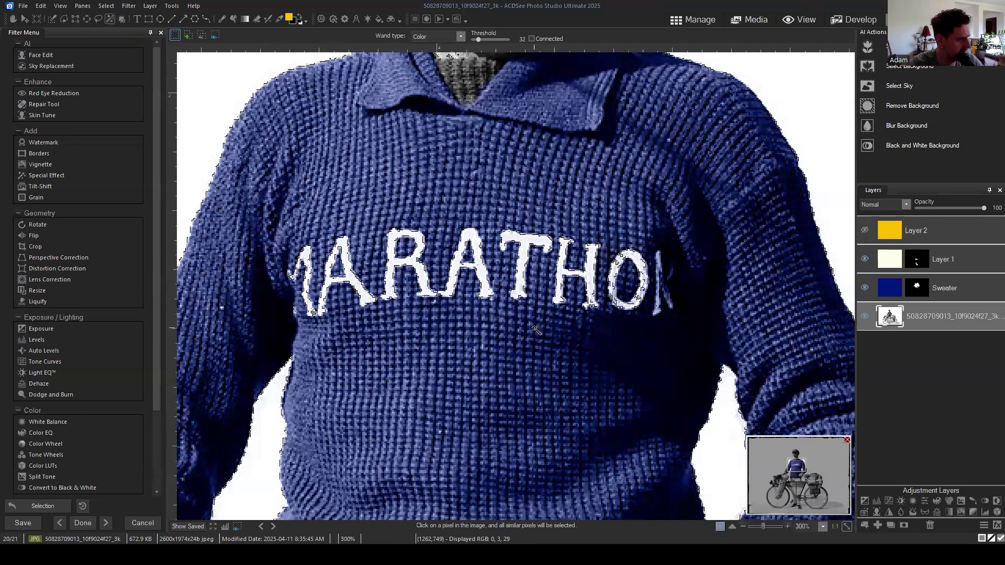
# Try to select the faint last letter of the sweater's lettering with the Magic Wand, and undo the selection
pyautogui.scroll(2, 651, 319)
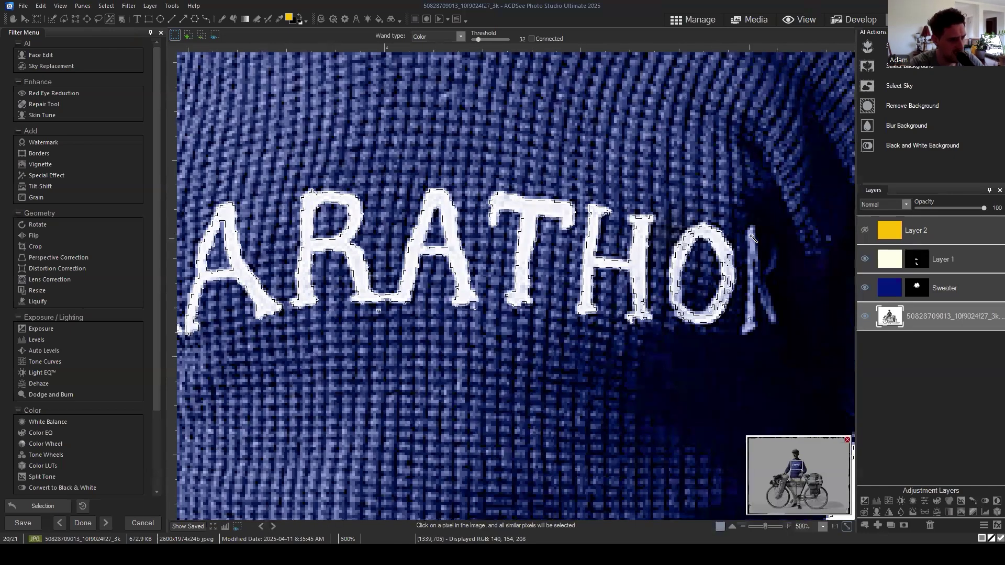
pyautogui.click(751, 236)
pyautogui.hotkey('ctrl', 'z')
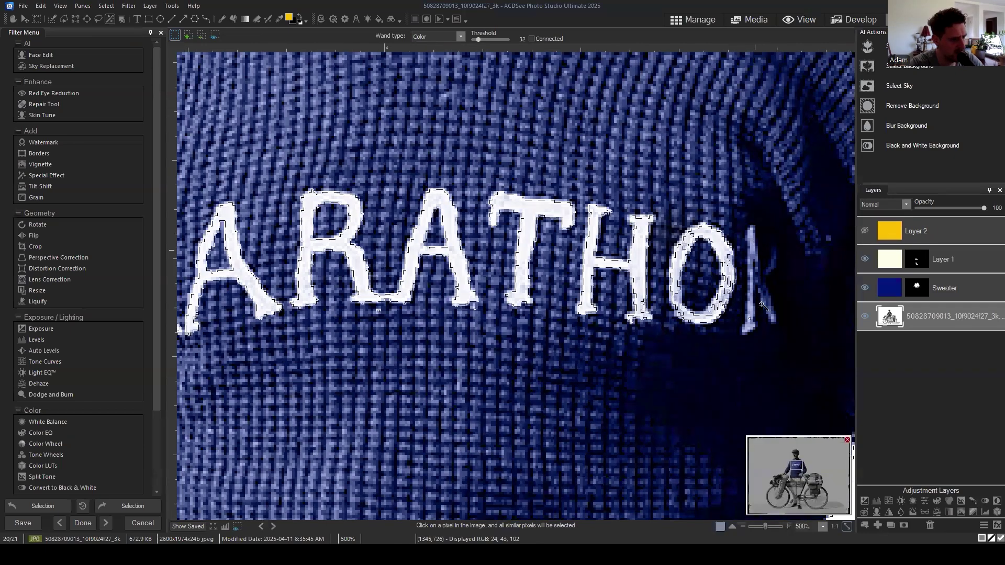
pyautogui.moveTo(663, 350); pyautogui.dragTo(720, 365)
pyautogui.scroll(-2, 523, 311)
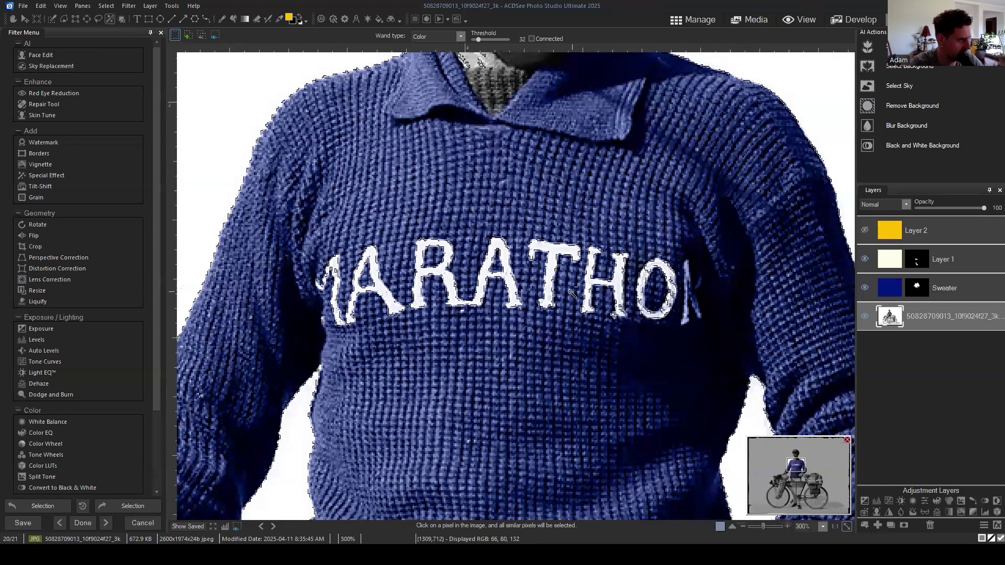
pyautogui.scroll(-1, 572, 293)
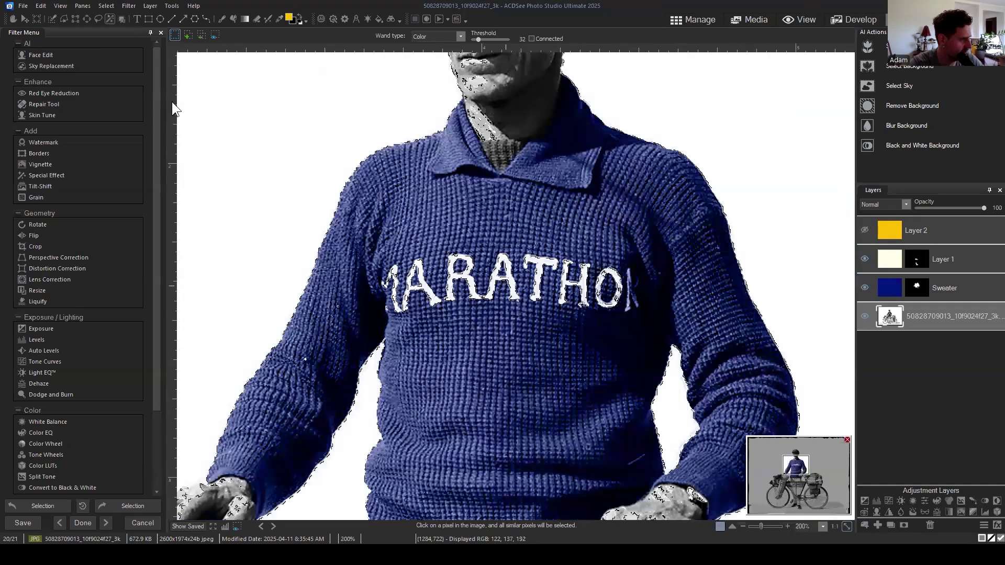
# Try to subtract the white background from the lettering selection with the Magic Wand, and undo it
pyautogui.click(201, 35)
pyautogui.click(243, 134)
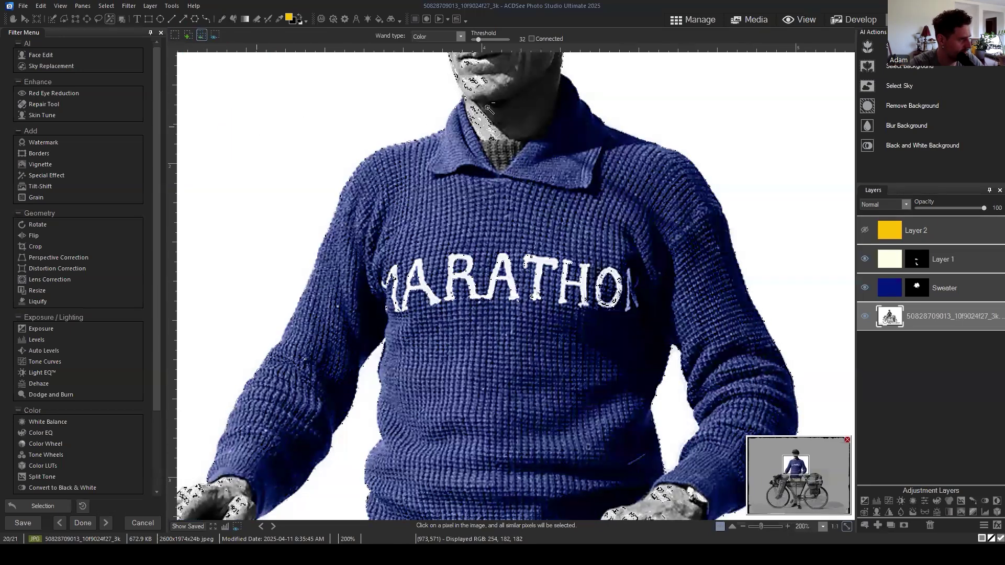
pyautogui.hotkey('ctrl', 'z')
# Show the yellow Layer 2 and give it a layer mask made from the current color selection
pyautogui.scroll(5, 611, 308)
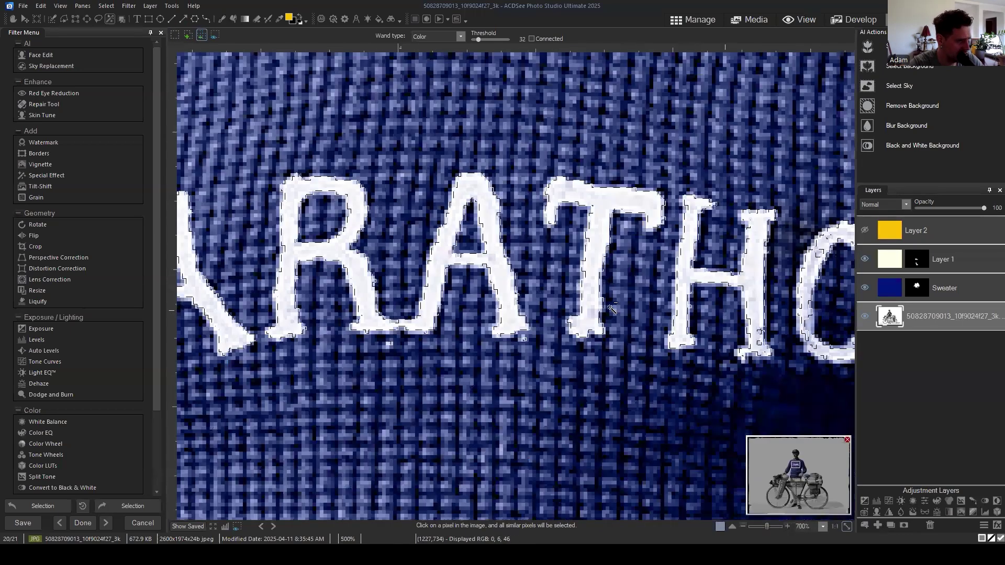
pyautogui.scroll(-7, 694, 287)
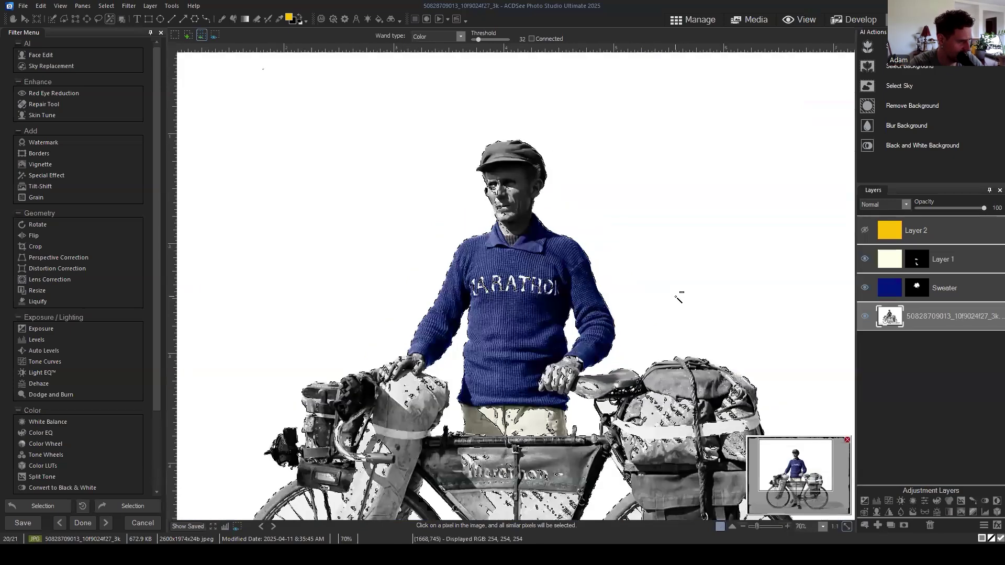
pyautogui.scroll(-2, 611, 308)
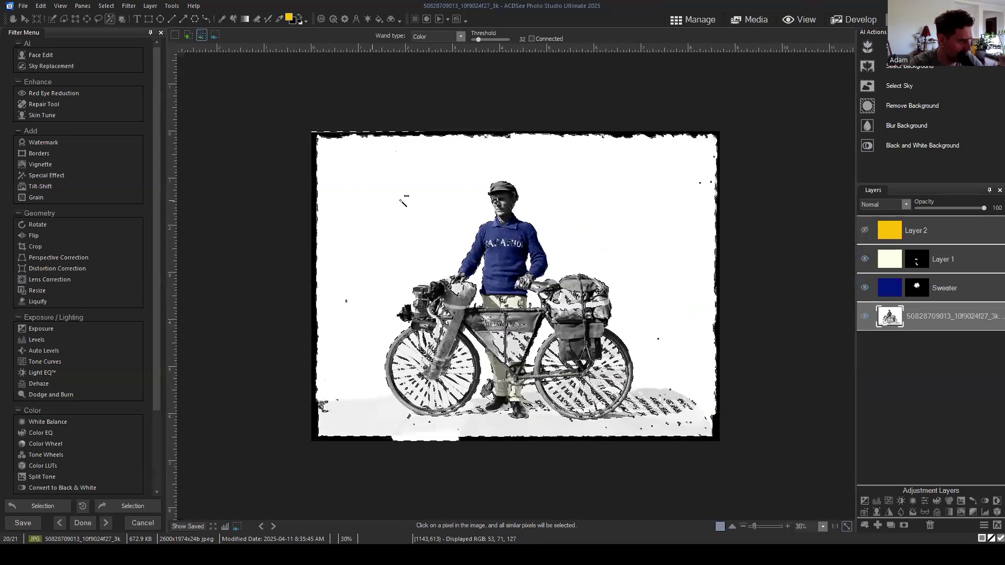
pyautogui.scroll(8, 468, 220)
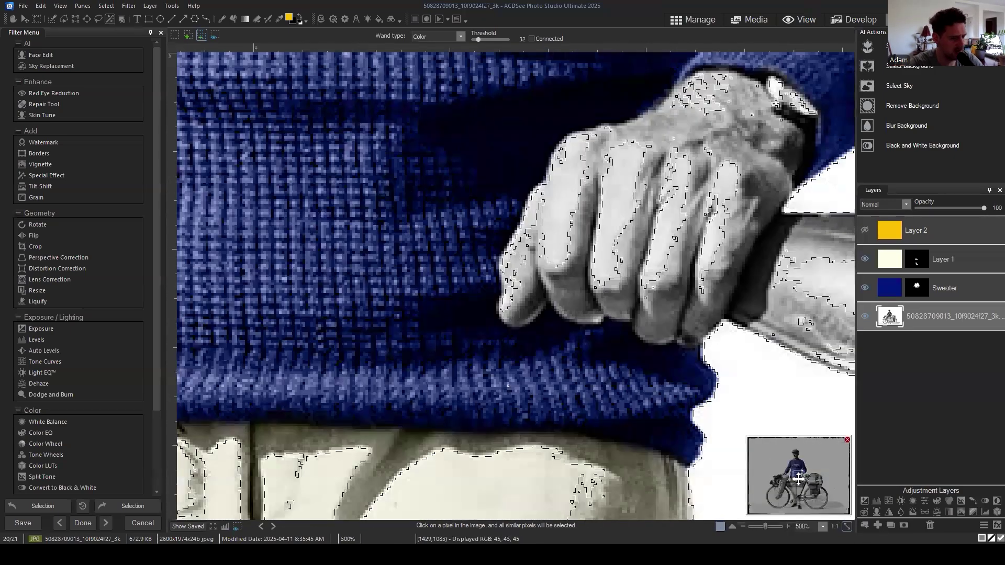
pyautogui.moveTo(798, 479)
pyautogui.mouseDown()
pyautogui.moveTo(788, 473)
pyautogui.moveTo(797, 470)
pyautogui.mouseUp()
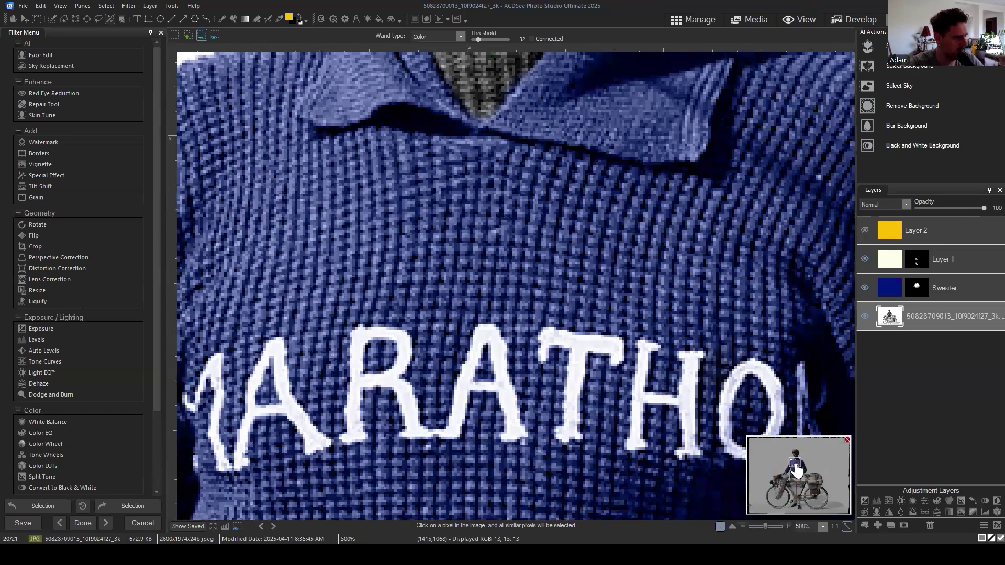
pyautogui.scroll(-2, 585, 308)
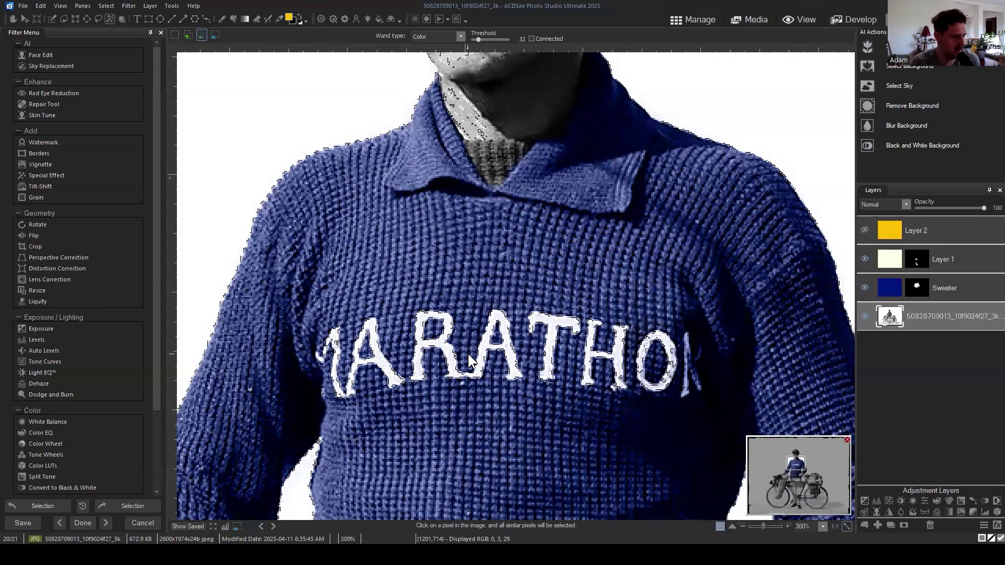
pyautogui.click(929, 230)
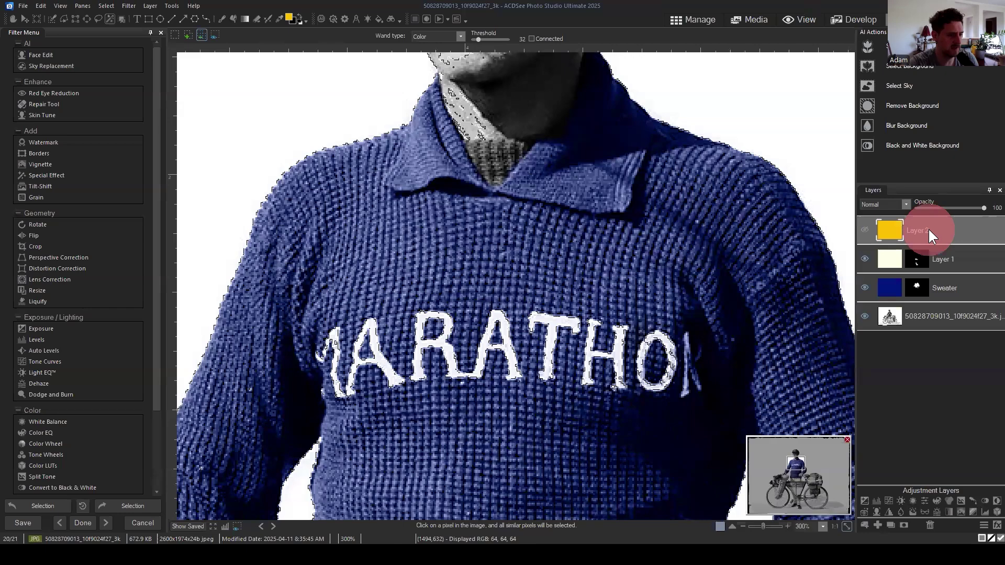
pyautogui.click(865, 230)
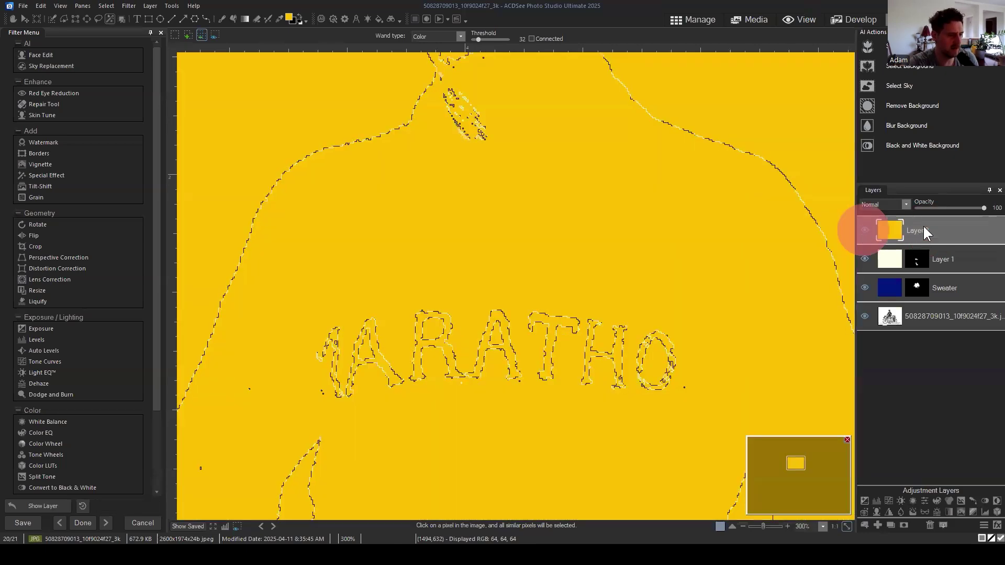
pyautogui.click(904, 525)
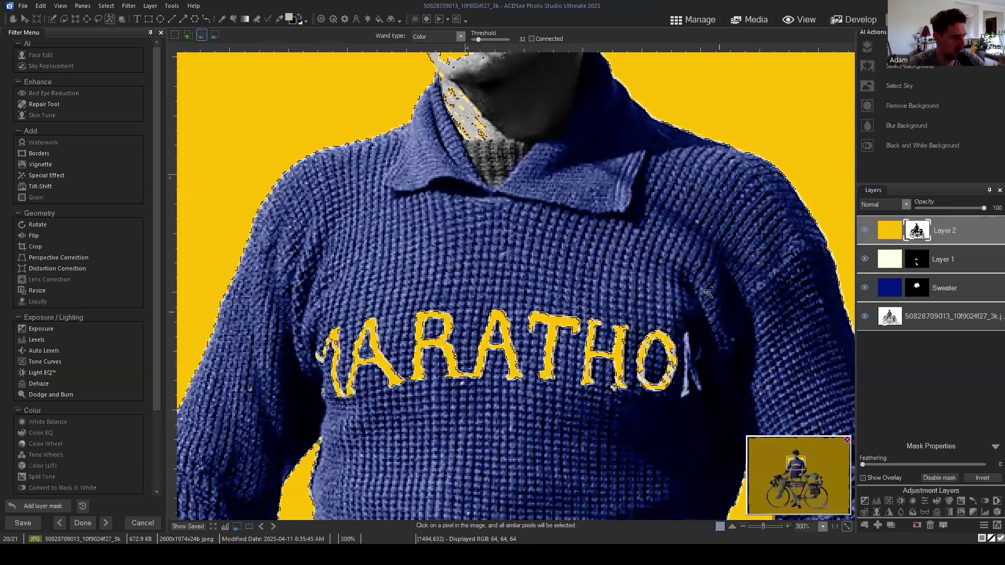
# Clear the active selection from the image
pyautogui.scroll(-2, 664, 288)
pyautogui.scroll(-2, 664, 288)
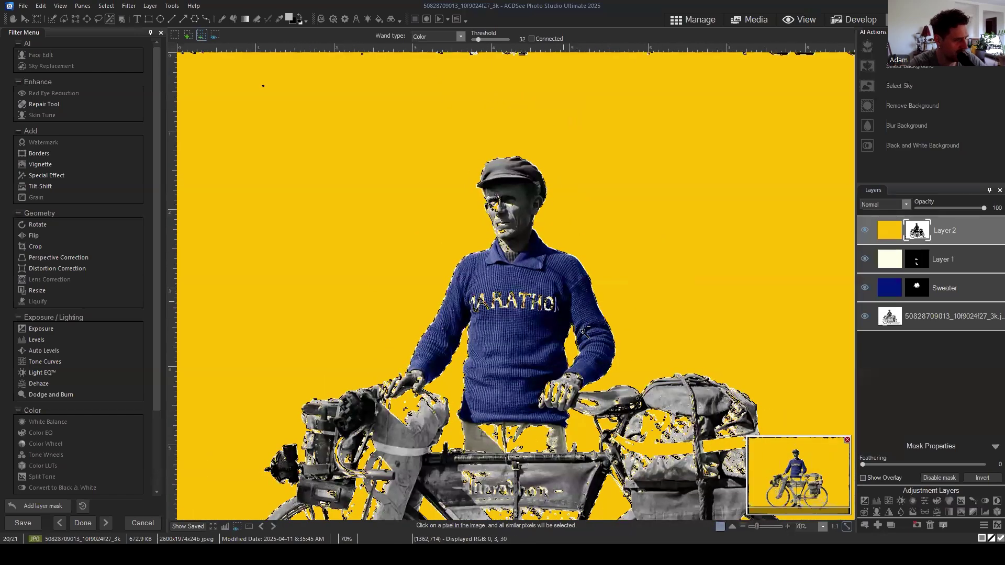
pyautogui.scroll(-1, 589, 326)
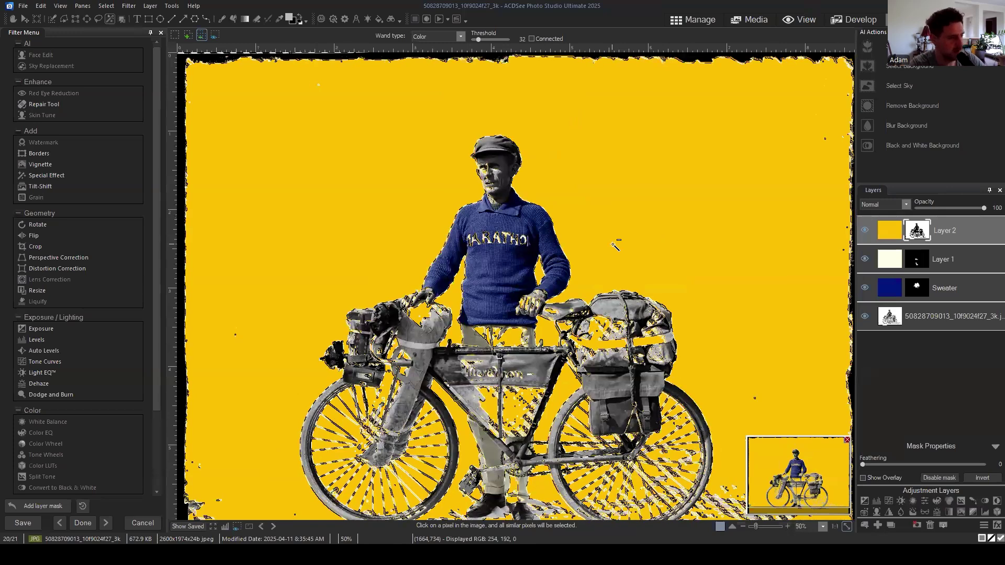
pyautogui.click(106, 6)
pyautogui.click(122, 30)
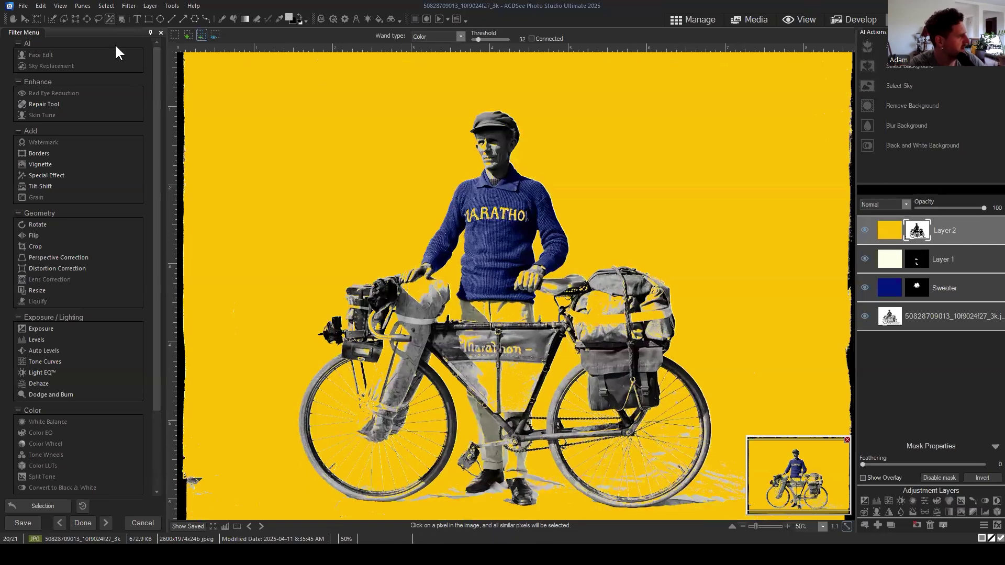
# Target the yellow layer's mask and set up the Brush tool with size 321 and feathering 0
pyautogui.click(920, 233)
pyautogui.click(923, 234)
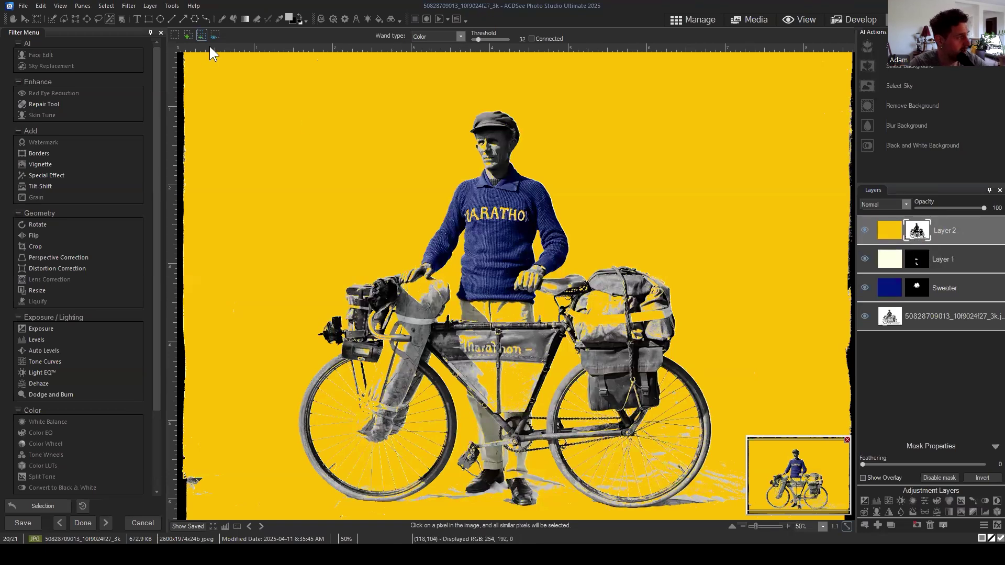
pyautogui.click(222, 18)
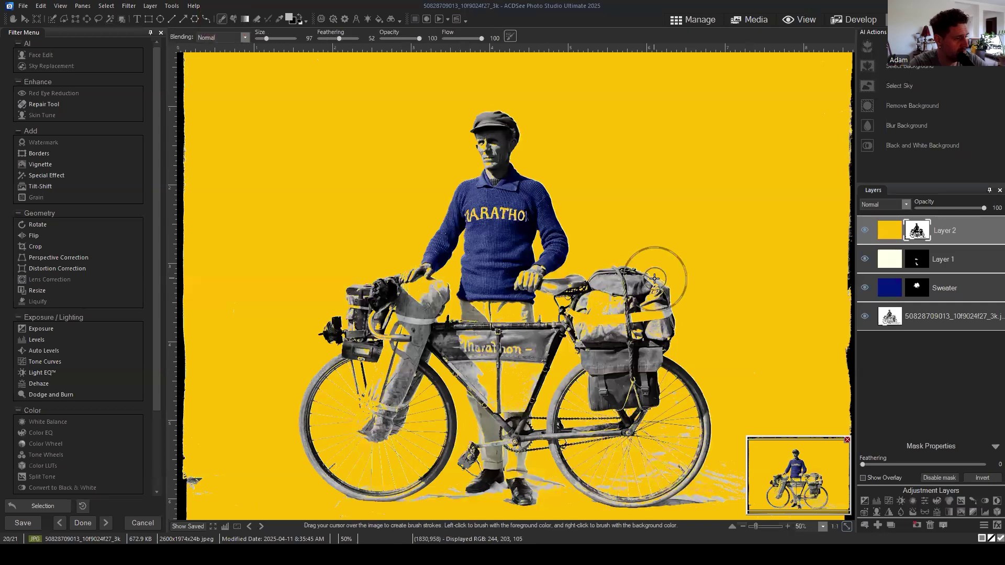
pyautogui.moveTo(339, 38)
pyautogui.mouseDown()
pyautogui.moveTo(357, 39)
pyautogui.moveTo(286, 38)
pyautogui.mouseUp()
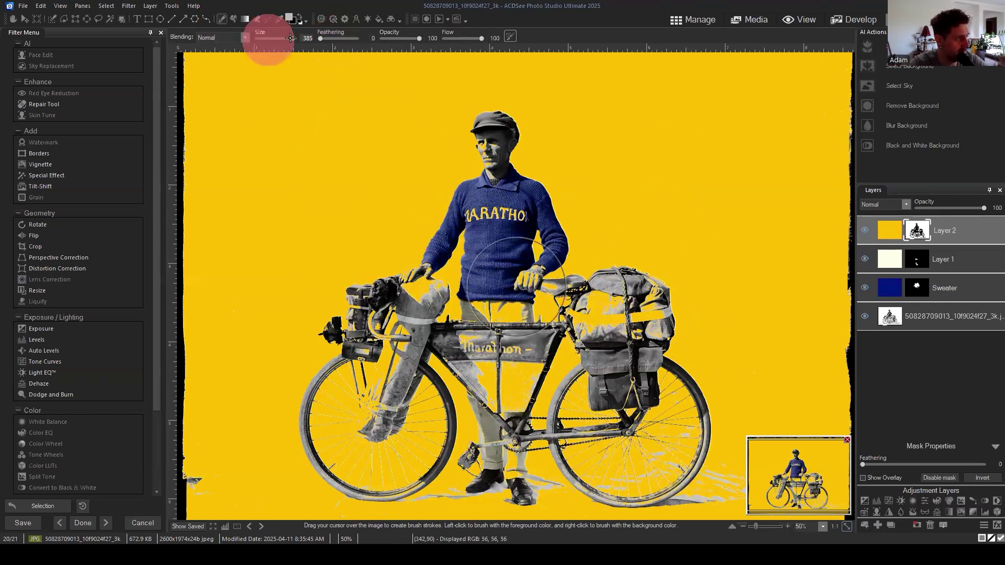
# Paint the yellow layer's mask black over the background, cyclist and bicycle, leaving yellow only on the sweater's MARATHON lettering
pyautogui.moveTo(565, 333)
pyautogui.mouseDown()
pyautogui.moveTo(500, 311)
pyautogui.moveTo(607, 314)
pyautogui.mouseUp()
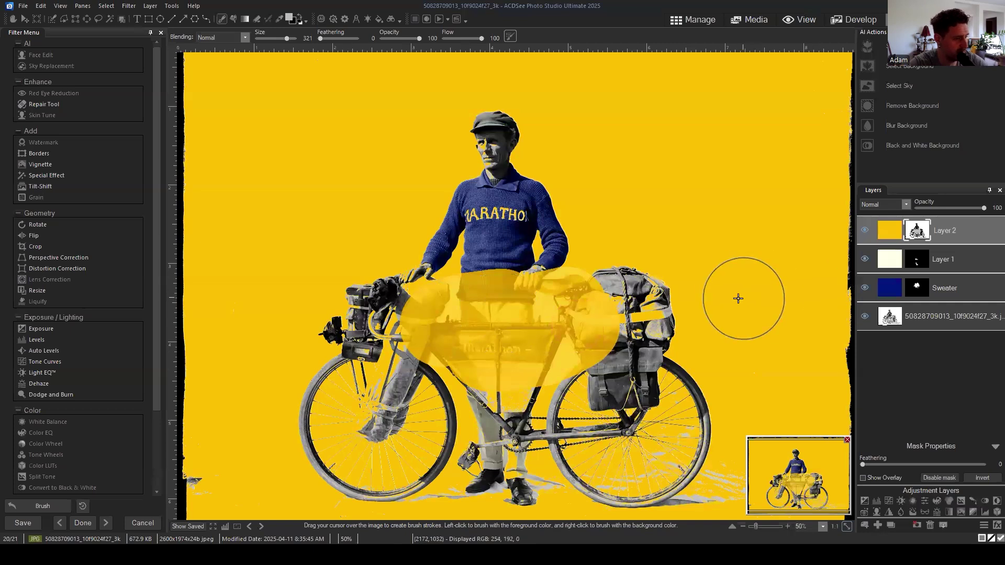
pyautogui.hotkey('ctrl', 'z')
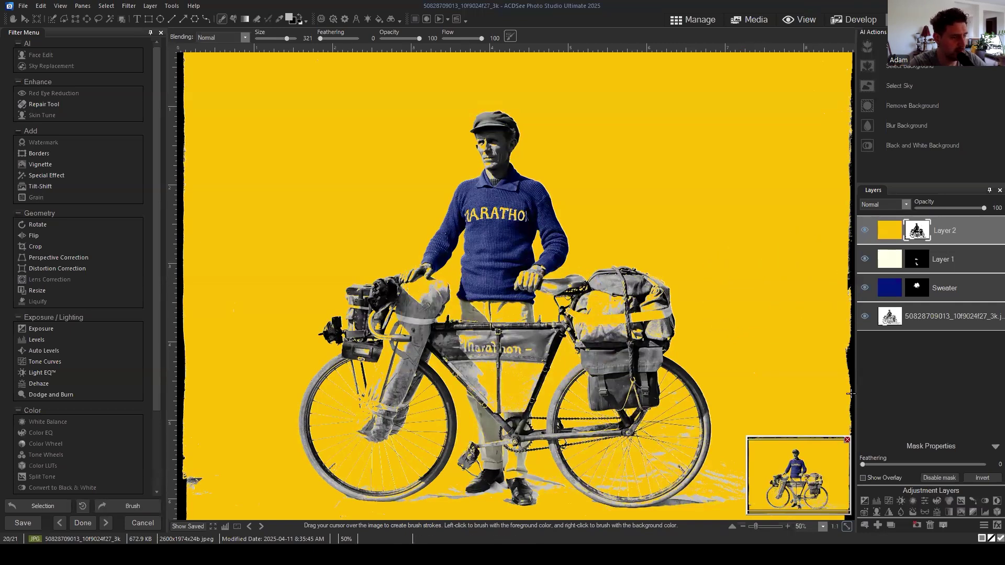
pyautogui.click(297, 15)
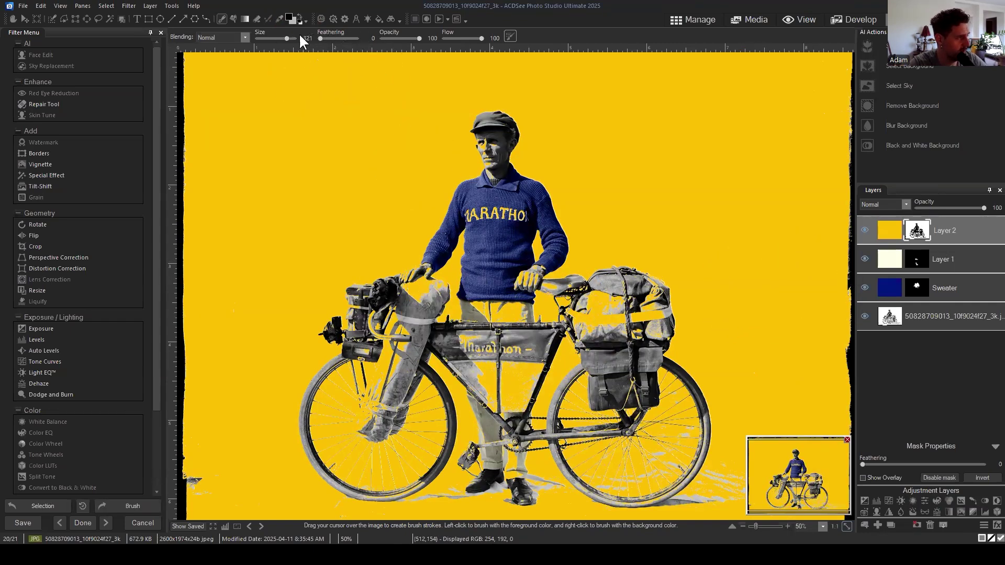
pyautogui.moveTo(612, 341)
pyautogui.mouseDown()
pyautogui.moveTo(471, 316)
pyautogui.moveTo(527, 318)
pyautogui.moveTo(610, 259)
pyautogui.moveTo(708, 254)
pyautogui.moveTo(695, 256)
pyautogui.moveTo(819, 181)
pyautogui.moveTo(807, 8)
pyautogui.moveTo(835, 224)
pyautogui.moveTo(816, 2)
pyautogui.moveTo(800, 76)
pyautogui.moveTo(708, 181)
pyautogui.moveTo(653, 221)
pyautogui.moveTo(628, 200)
pyautogui.moveTo(579, 271)
pyautogui.moveTo(567, 259)
pyautogui.moveTo(579, 247)
pyautogui.moveTo(583, 200)
pyautogui.moveTo(536, 140)
pyautogui.moveTo(470, 146)
pyautogui.moveTo(502, 83)
pyautogui.moveTo(830, 93)
pyautogui.moveTo(596, 122)
pyautogui.moveTo(207, 69)
pyautogui.moveTo(191, 109)
pyautogui.moveTo(226, 138)
pyautogui.moveTo(321, 77)
pyautogui.moveTo(367, 132)
pyautogui.moveTo(397, 135)
pyautogui.moveTo(397, 176)
pyautogui.moveTo(415, 168)
pyautogui.moveTo(399, 271)
pyautogui.moveTo(456, 269)
pyautogui.moveTo(448, 255)
pyautogui.moveTo(443, 283)
pyautogui.moveTo(386, 295)
pyautogui.moveTo(446, 266)
pyautogui.moveTo(424, 269)
pyautogui.moveTo(382, 165)
pyautogui.moveTo(398, 195)
pyautogui.moveTo(414, 190)
pyautogui.moveTo(430, 163)
pyautogui.moveTo(507, 126)
pyautogui.moveTo(580, 187)
pyautogui.moveTo(556, 271)
pyautogui.moveTo(460, 307)
pyautogui.moveTo(605, 300)
pyautogui.moveTo(636, 188)
pyautogui.moveTo(557, 60)
pyautogui.moveTo(852, 66)
pyautogui.moveTo(835, 263)
pyautogui.moveTo(679, 359)
pyautogui.mouseUp()
pyautogui.moveTo(680, 131)
pyautogui.mouseDown()
pyautogui.moveTo(751, 123)
pyautogui.moveTo(765, 359)
pyautogui.moveTo(697, 471)
pyautogui.moveTo(735, 492)
pyautogui.moveTo(576, 497)
pyautogui.moveTo(435, 461)
pyautogui.moveTo(392, 398)
pyautogui.moveTo(585, 450)
pyautogui.moveTo(356, 503)
pyautogui.moveTo(236, 471)
pyautogui.moveTo(308, 398)
pyautogui.moveTo(401, 346)
pyautogui.moveTo(416, 96)
pyautogui.moveTo(465, 65)
pyautogui.moveTo(292, 68)
pyautogui.moveTo(163, 50)
pyautogui.moveTo(307, 226)
pyautogui.moveTo(262, 350)
pyautogui.moveTo(400, 272)
pyautogui.mouseUp()
# Try the Multiply and Soft light blend modes on the yellow layer, and settle on Hard light
pyautogui.scroll(4, 531, 185)
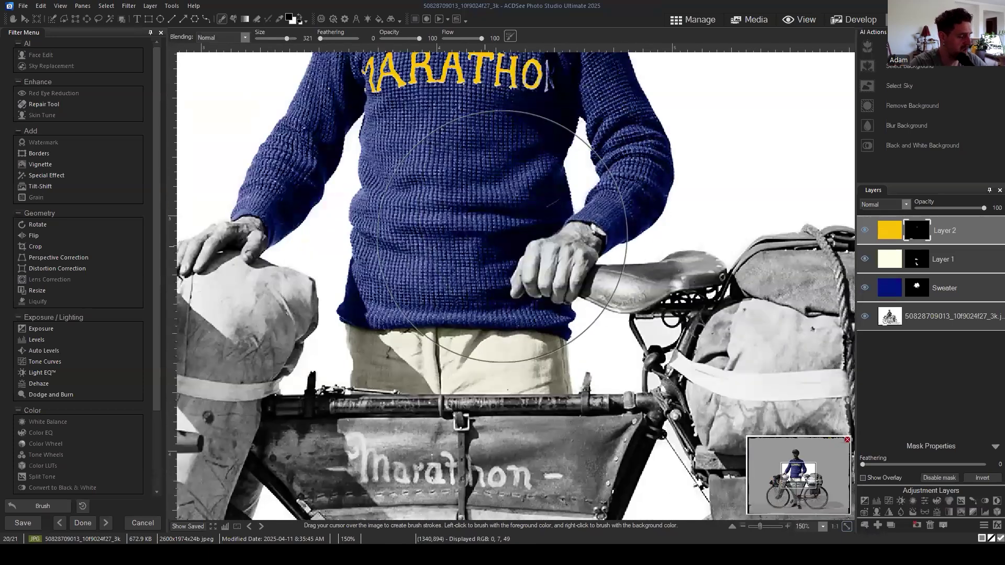
pyautogui.moveTo(798, 478); pyautogui.dragTo(797, 468)
pyautogui.click(905, 204)
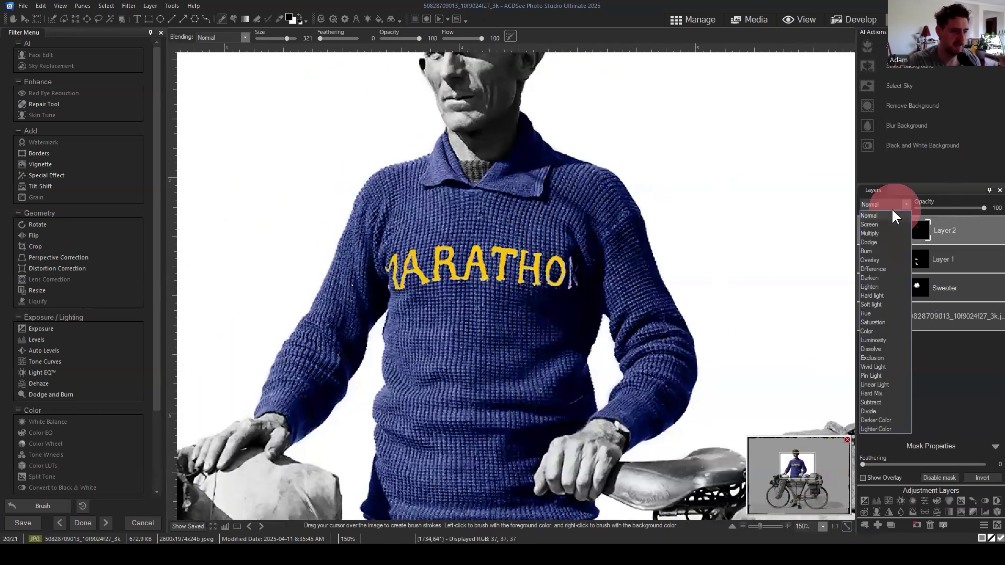
pyautogui.click(871, 234)
pyautogui.click(875, 202)
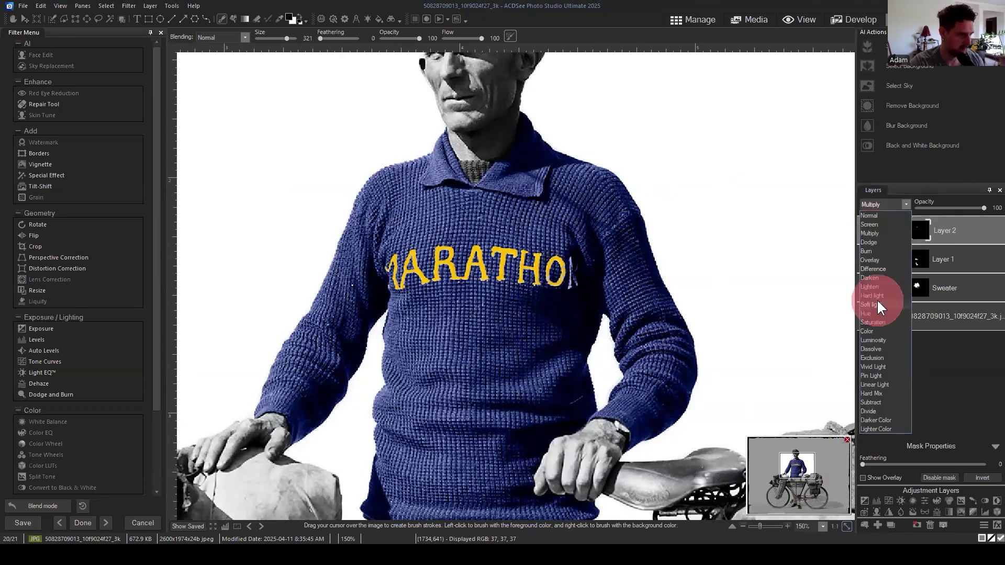
pyautogui.click(877, 304)
pyautogui.click(897, 204)
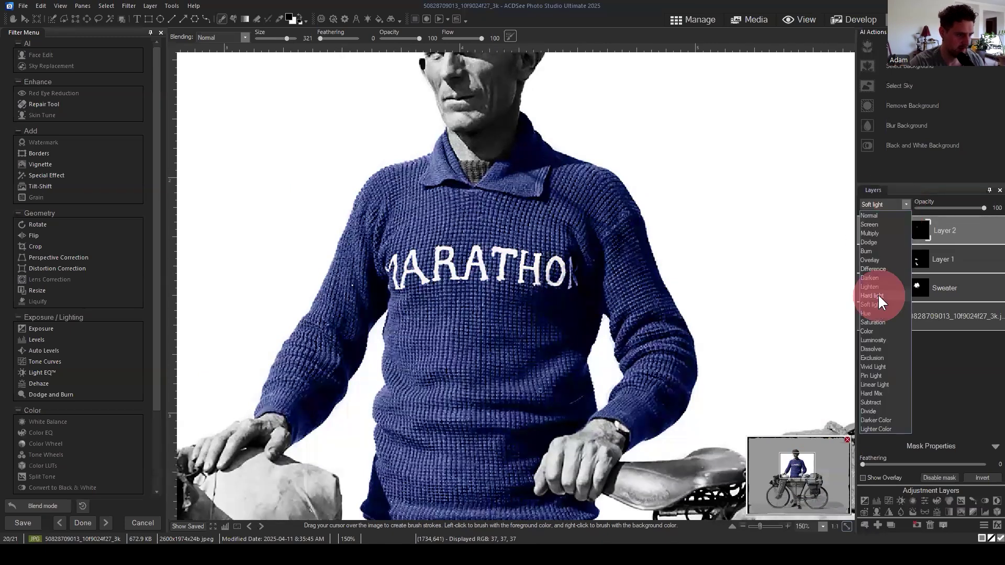
pyautogui.click(878, 295)
# Lower the yellow layer's opacity to 53
pyautogui.click(974, 208)
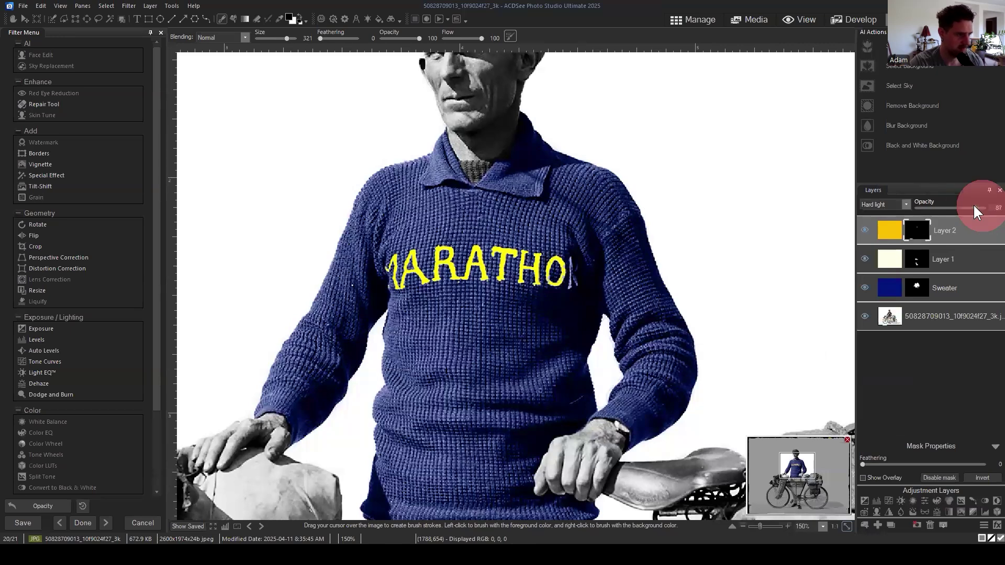
pyautogui.moveTo(961, 207); pyautogui.dragTo(954, 207)
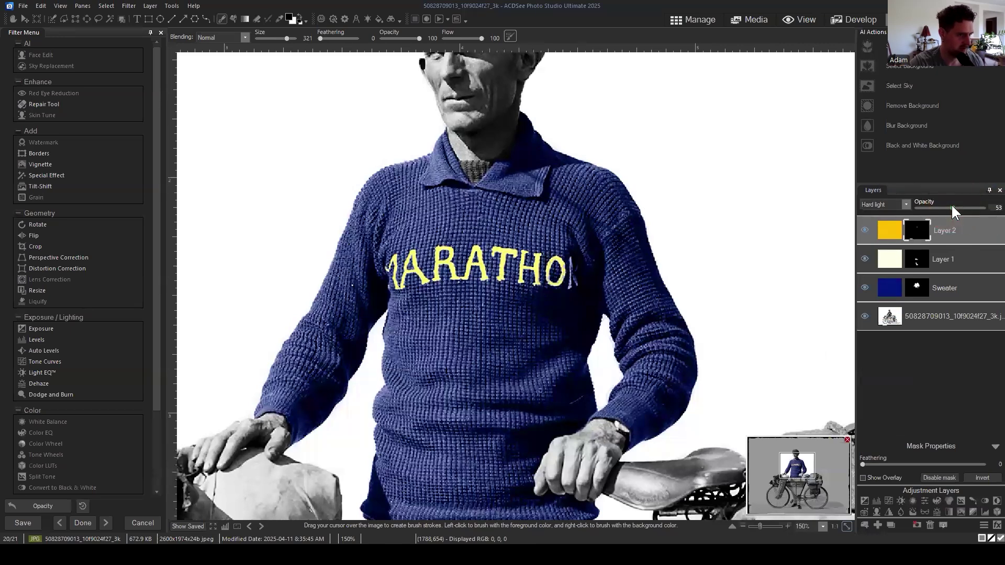
pyautogui.hotkey('ctrl', '-')
pyautogui.hotkey('ctrl', '-')
pyautogui.hotkey('ctrl', '-')
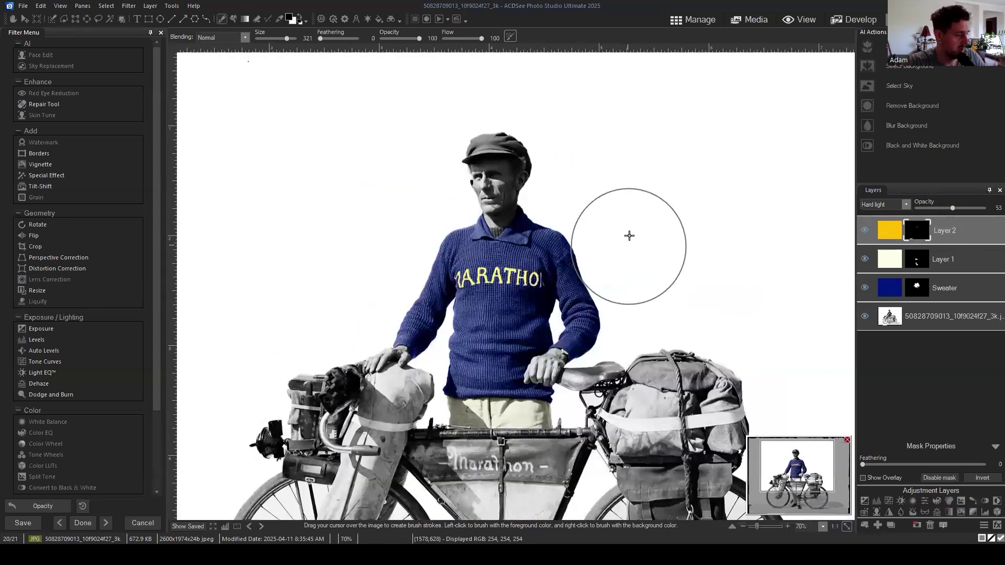
pyautogui.hotkey('ctrl', '-')
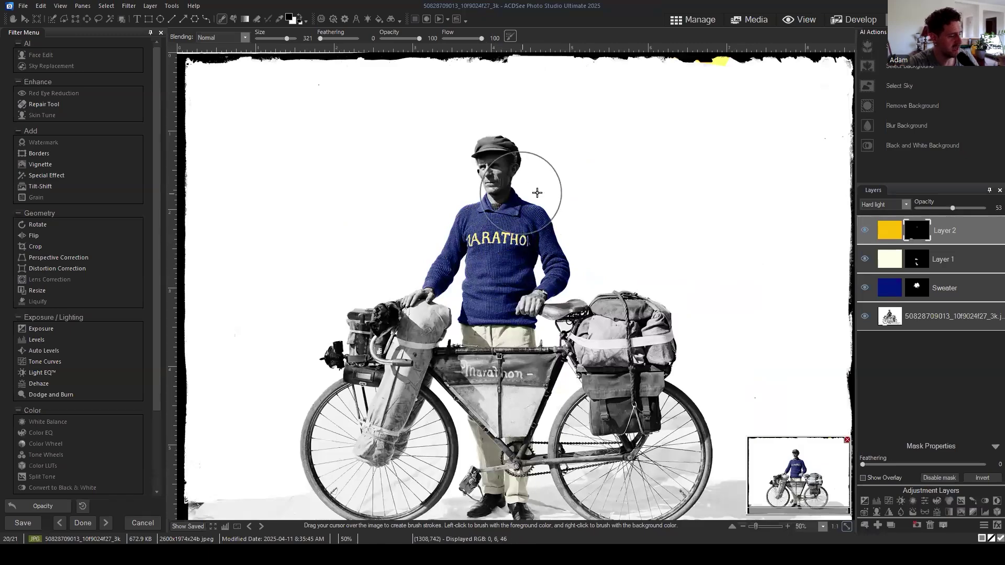
# Set up a white Brush with size 1 and feathering 7 for the yellow layer's mask at the sweater's faint last letter
pyautogui.scroll(3, 550, 194)
pyautogui.scroll(2, 515, 268)
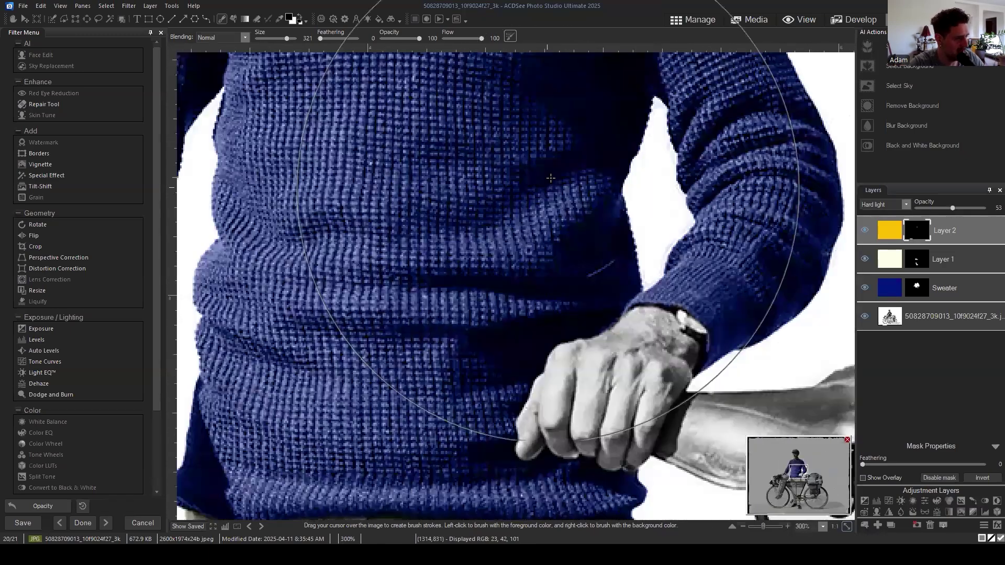
pyautogui.moveTo(809, 479); pyautogui.dragTo(805, 470)
pyautogui.scroll(2, 828, 298)
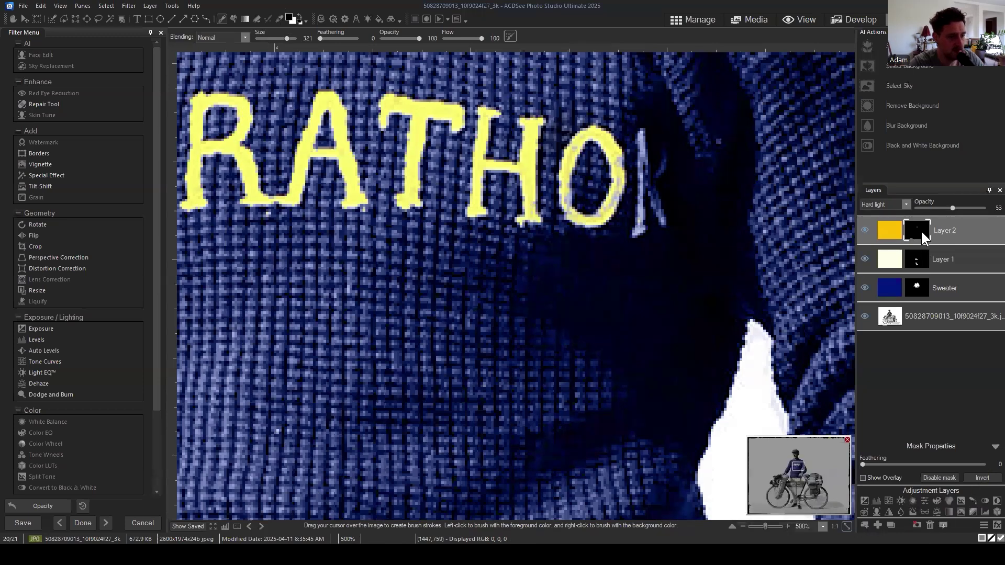
pyautogui.click(300, 16)
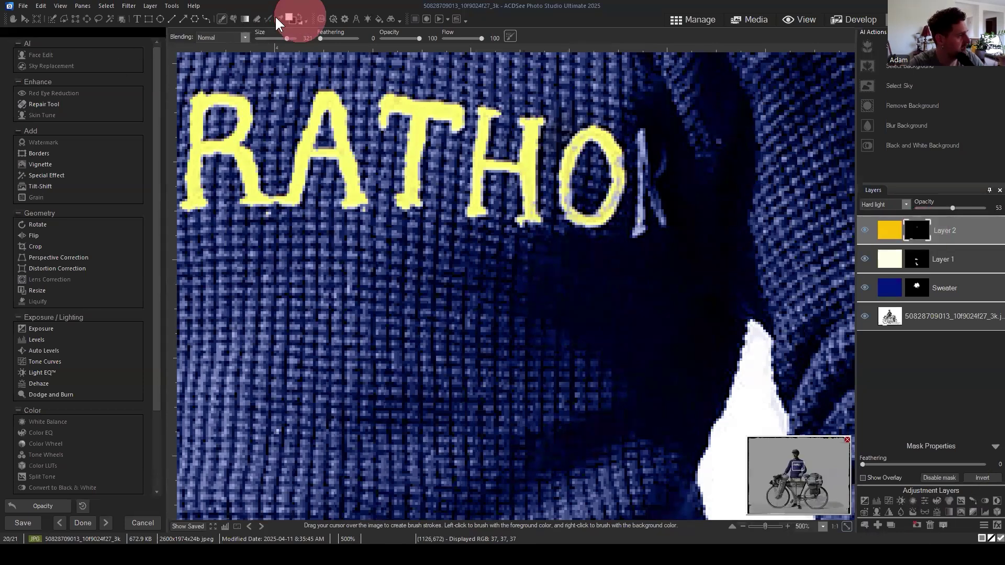
pyautogui.click(225, 16)
pyautogui.click(325, 38)
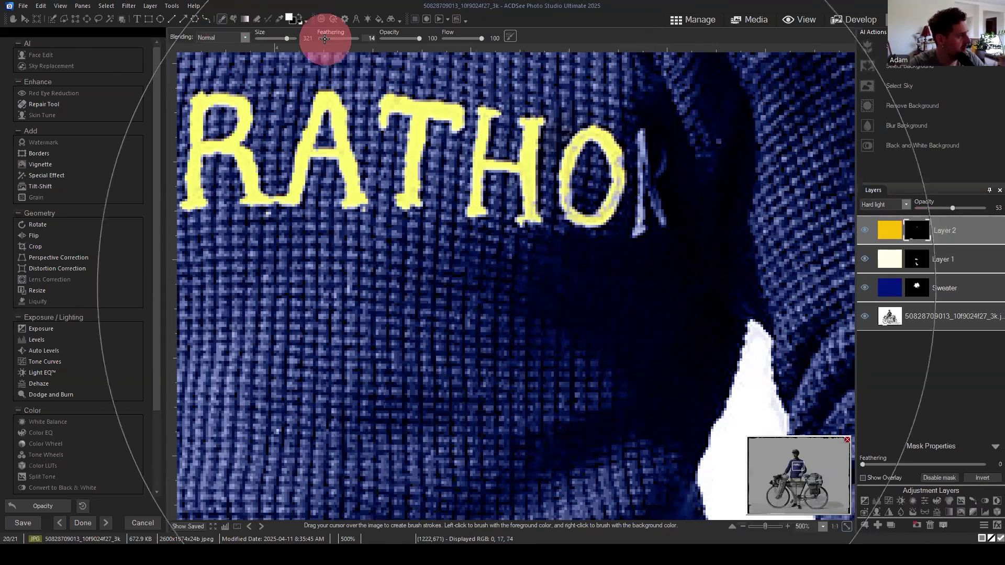
pyautogui.moveTo(273, 40); pyautogui.dragTo(258, 39)
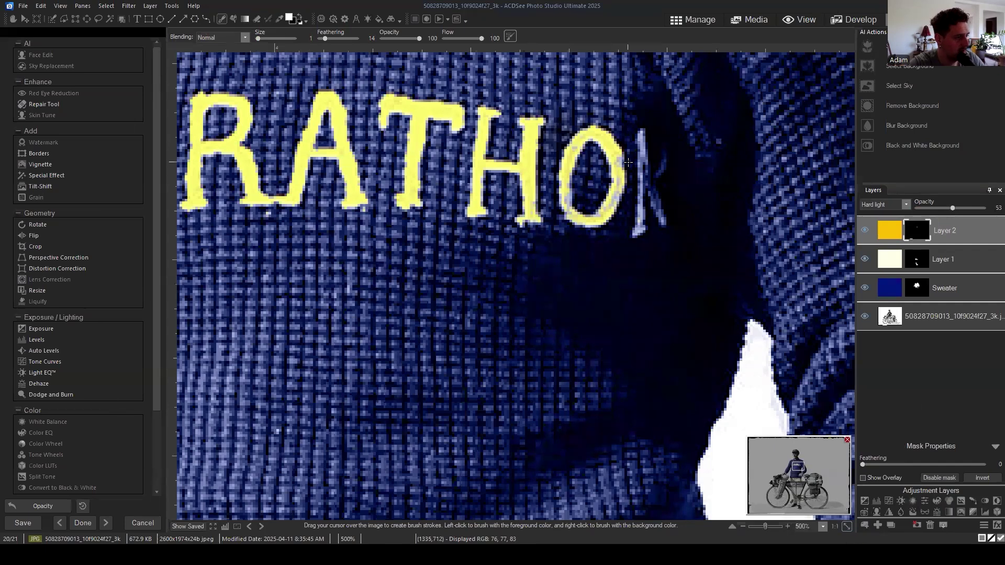
pyautogui.click(322, 38)
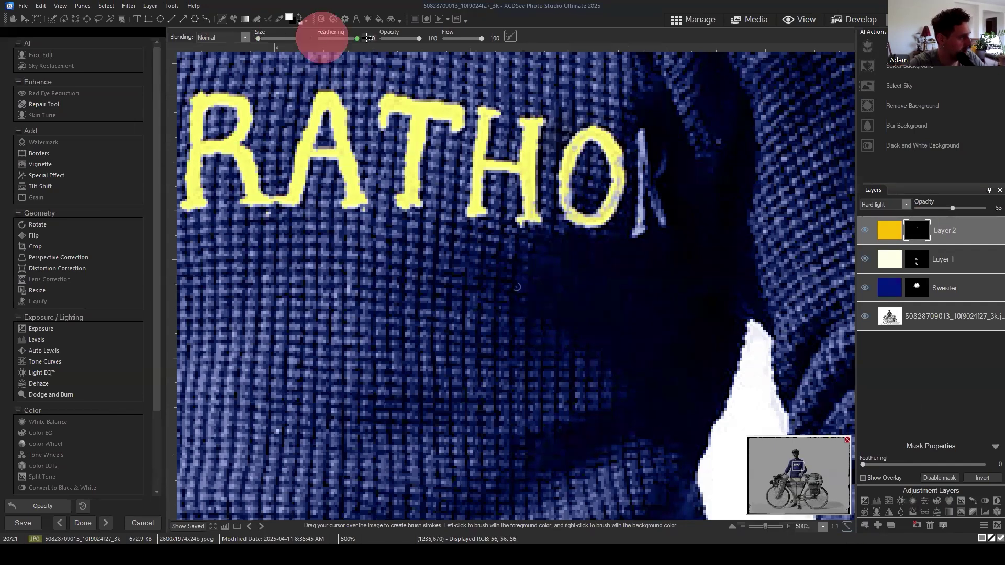
pyautogui.click(269, 38)
pyautogui.moveTo(270, 39); pyautogui.dragTo(258, 39)
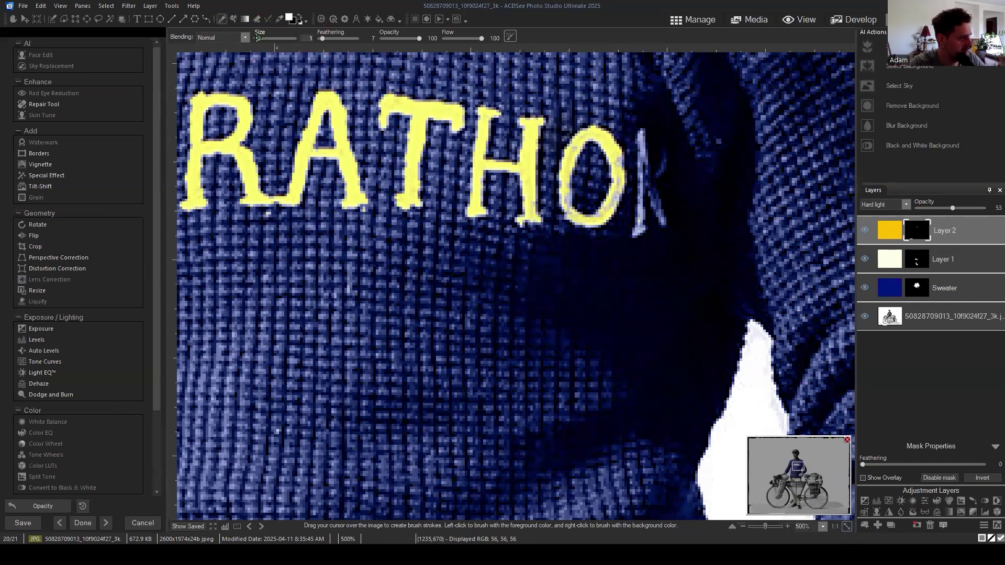
# Try brush size 7 against the faint last letter's stroke, and settle on size 1 with feathering 29
pyautogui.click(305, 37)
pyautogui.write('7')
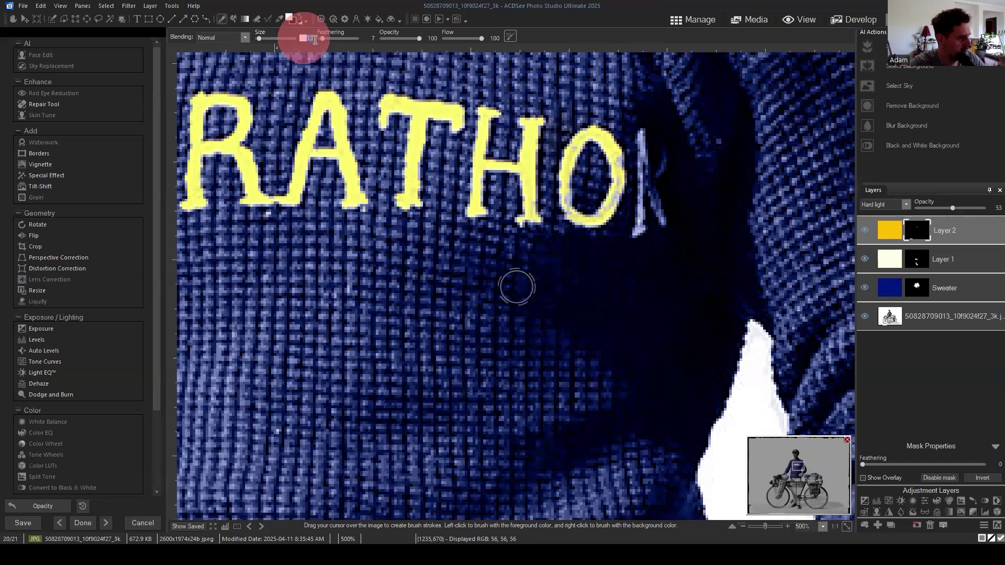
pyautogui.scroll(2, 844, 460)
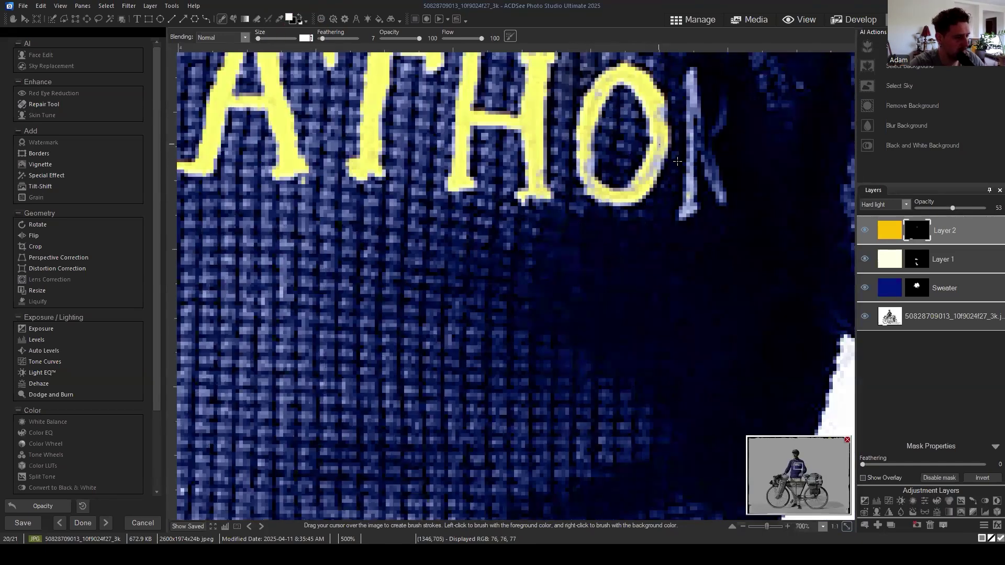
pyautogui.moveTo(798, 465); pyautogui.dragTo(800, 464)
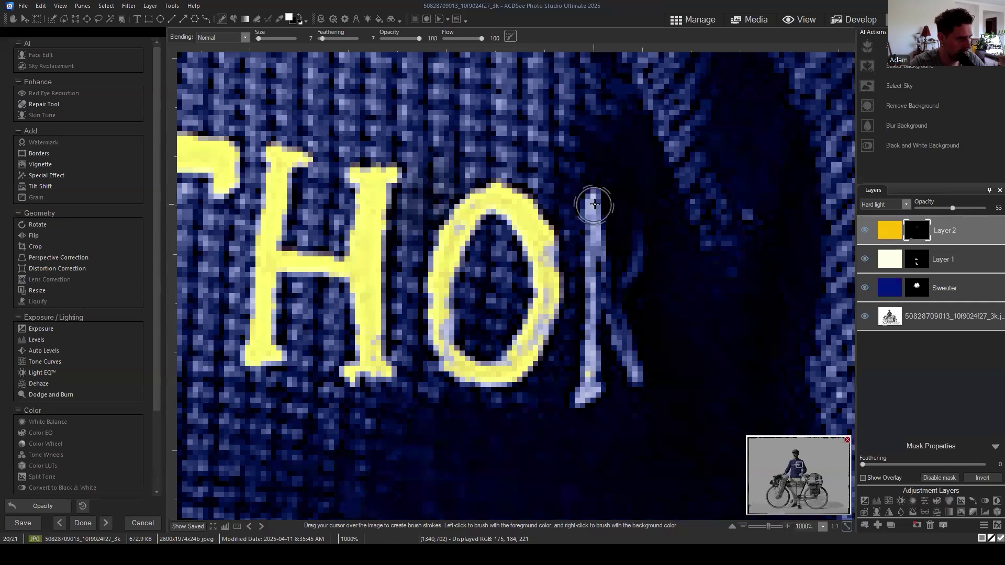
pyautogui.scroll(-6, 594, 205)
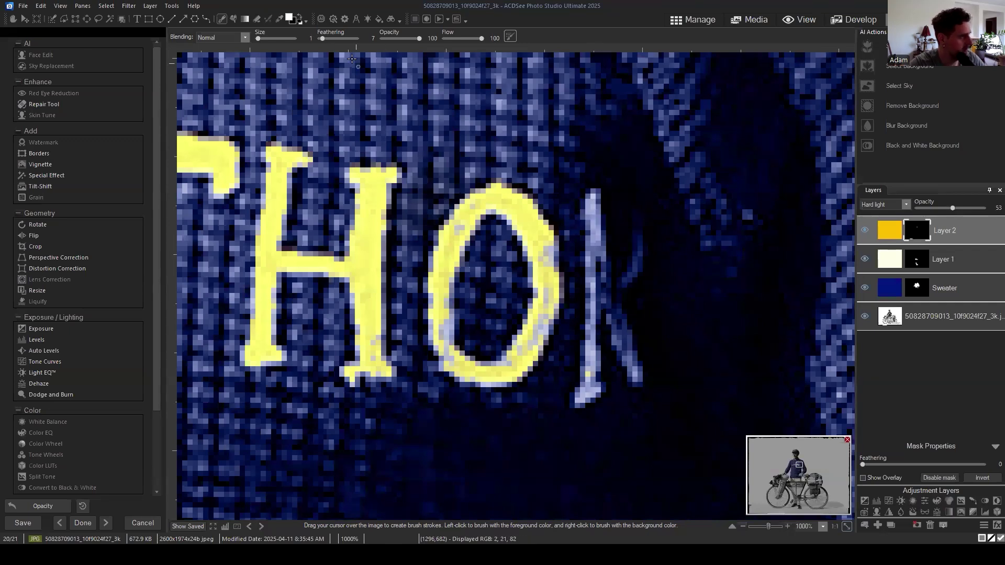
pyautogui.moveTo(323, 39); pyautogui.dragTo(331, 38)
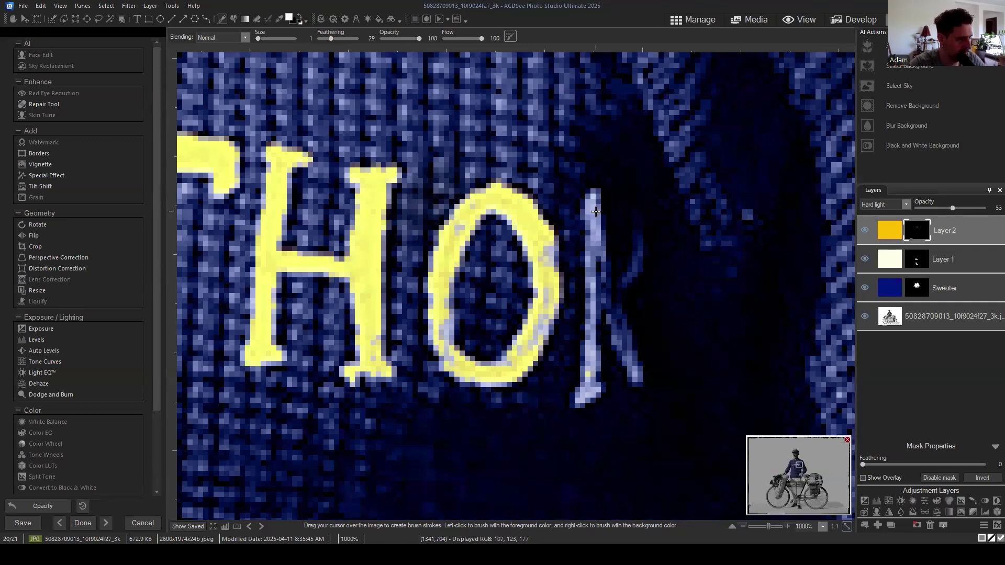
# Paint white on the yellow layer's mask along the upright and diagonal strokes of MARATHON's faint last letter
pyautogui.moveTo(590, 220)
pyautogui.mouseDown()
pyautogui.moveTo(595, 195)
pyautogui.moveTo(596, 331)
pyautogui.moveTo(595, 279)
pyautogui.moveTo(590, 390)
pyautogui.moveTo(590, 334)
pyautogui.moveTo(584, 398)
pyautogui.mouseUp()
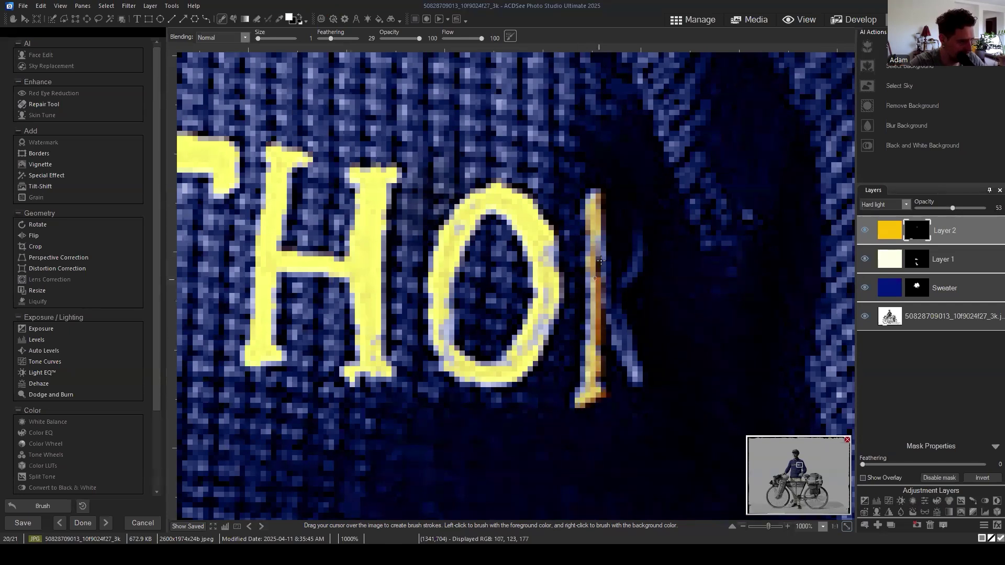
pyautogui.moveTo(609, 306); pyautogui.dragTo(639, 378)
pyautogui.hotkey('ctrl', '-')
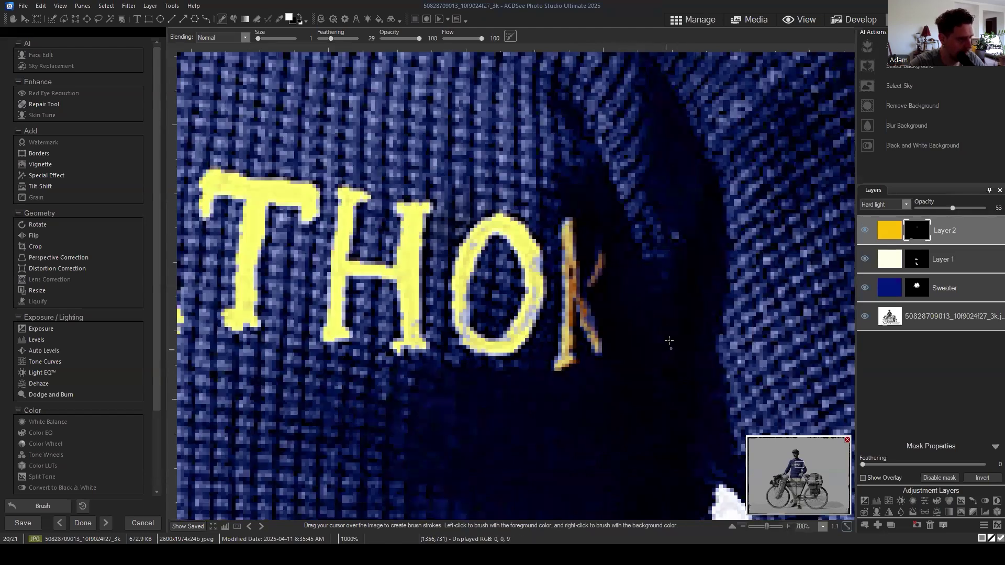
pyautogui.hotkey('ctrl', '-')
pyautogui.hotkey('ctrl', '-')
pyautogui.hotkey('ctrl', '-')
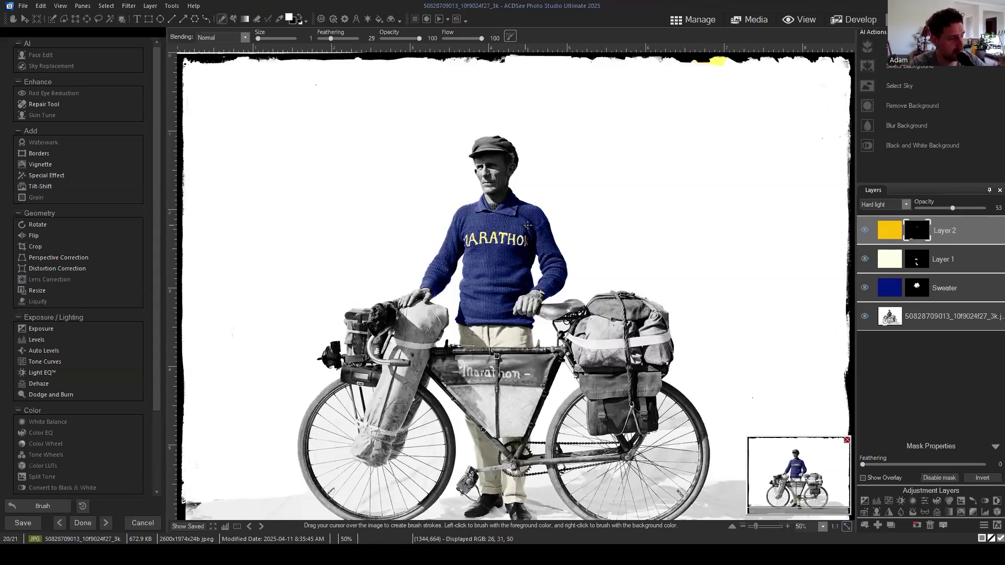
pyautogui.scroll(-2, 532, 230)
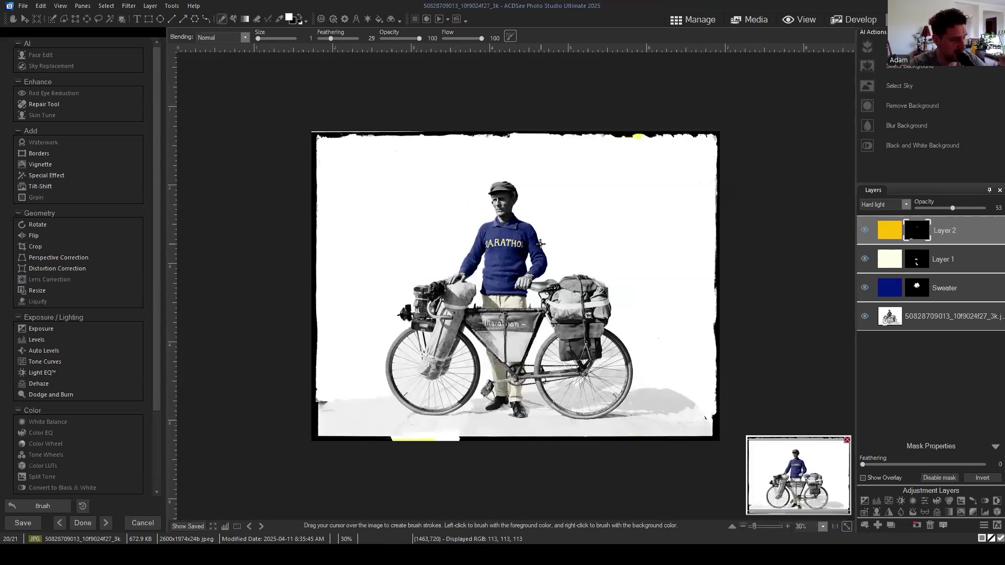
pyautogui.scroll(2, 541, 243)
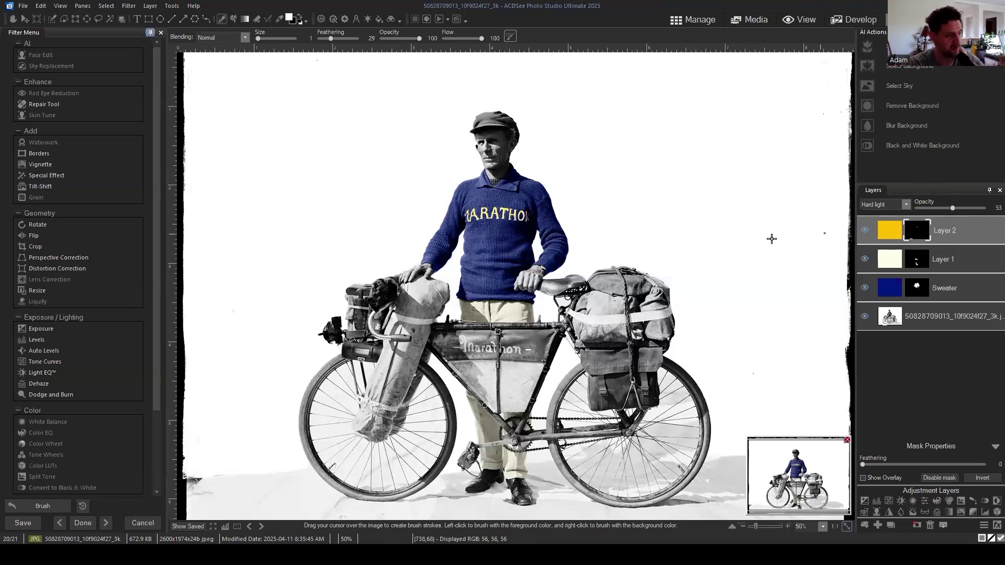
# Try the Multiply blend mode on the Sweater layer, and restore it to Color
pyautogui.click(916, 230)
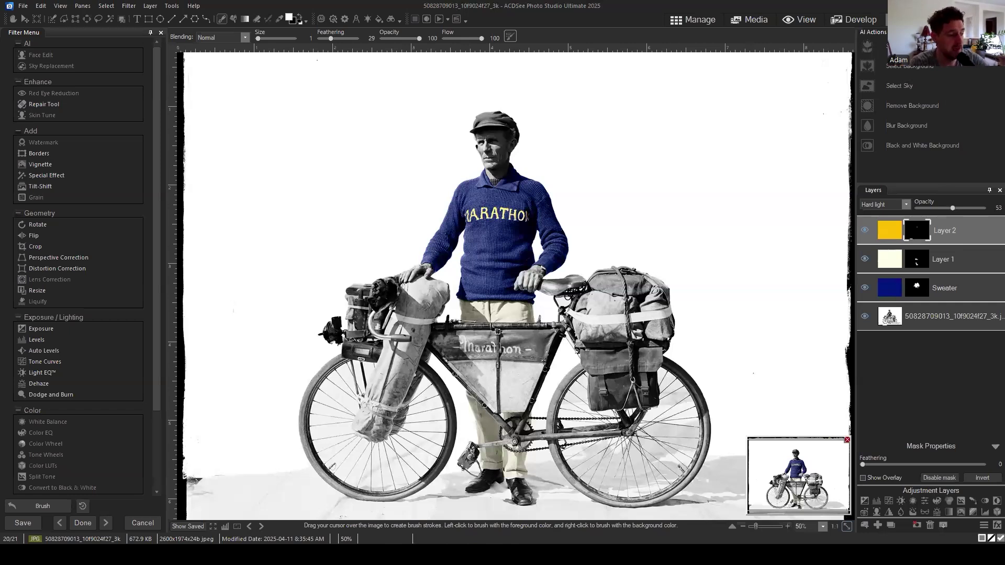
pyautogui.click(932, 285)
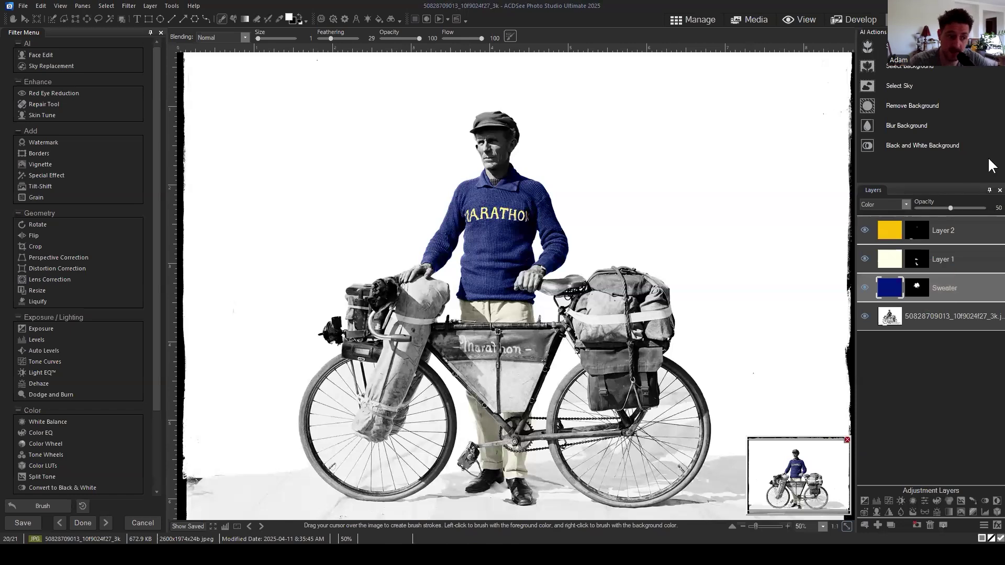
pyautogui.click(901, 204)
pyautogui.click(878, 229)
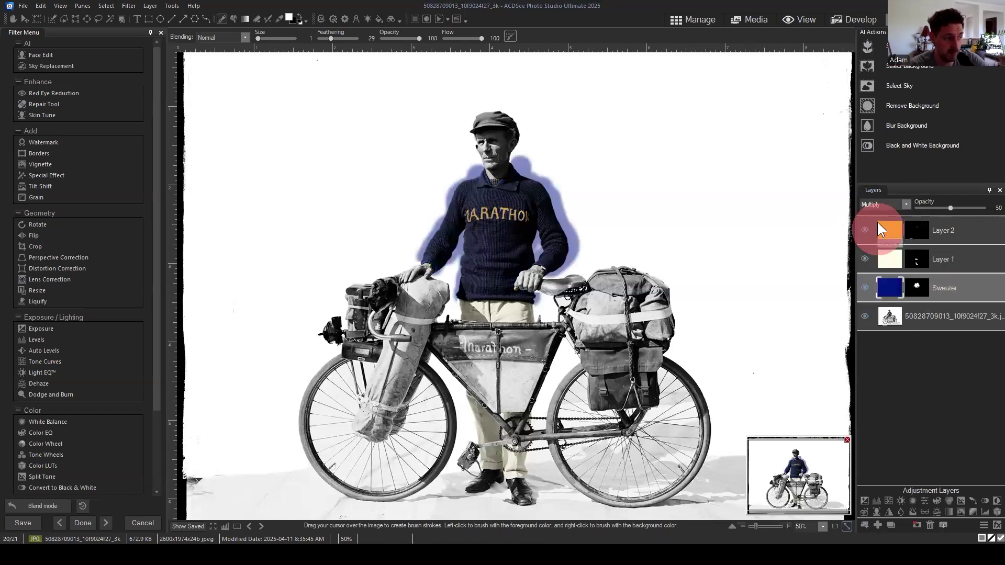
pyautogui.click(897, 201)
pyautogui.click(876, 328)
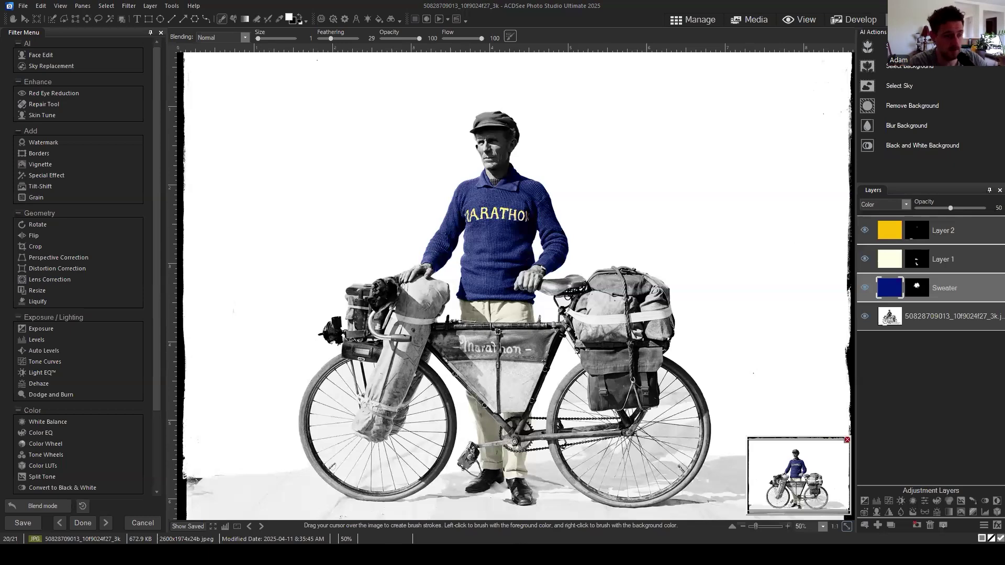
pyautogui.scroll(2, 573, 265)
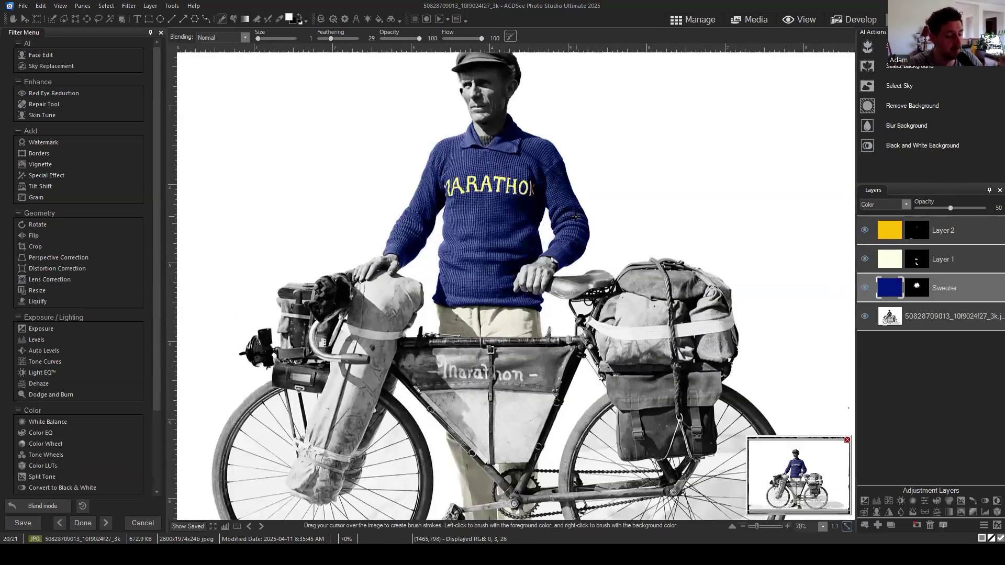
pyautogui.scroll(-2, 575, 217)
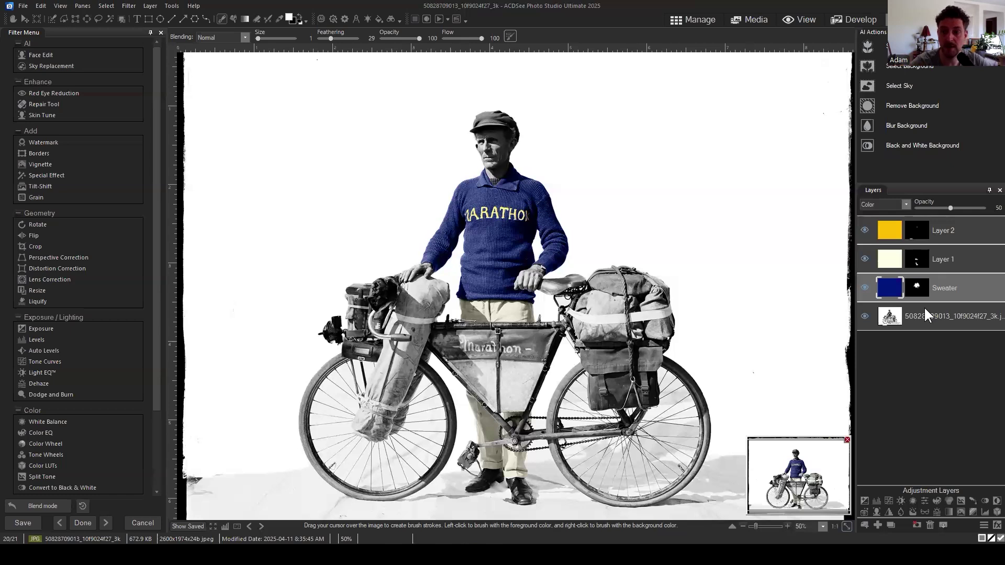
# Sample the photo's white background with the color picker and inspect its hex code in the custom foreground color settings, leaving the color unchanged
pyautogui.click(280, 18)
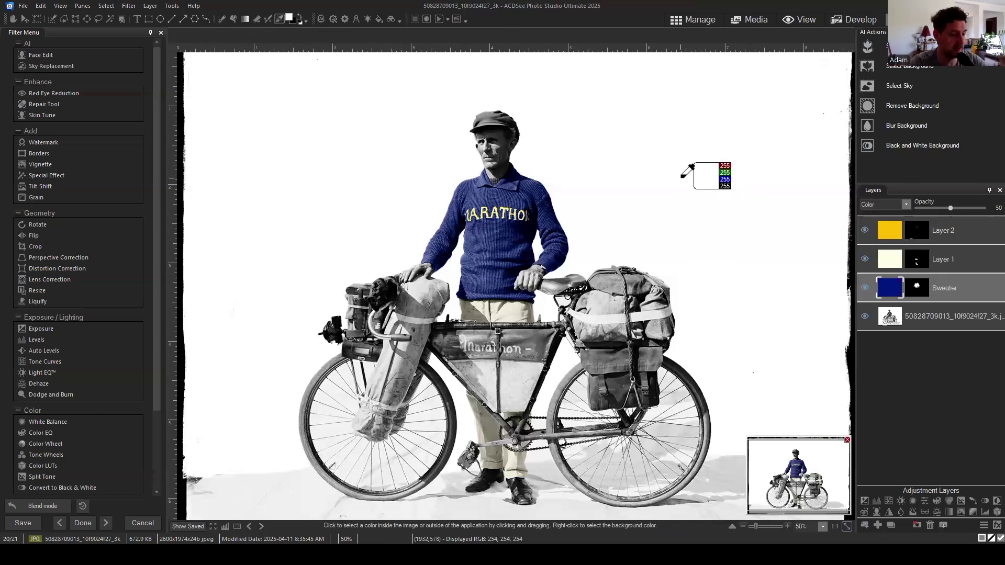
pyautogui.click(633, 165)
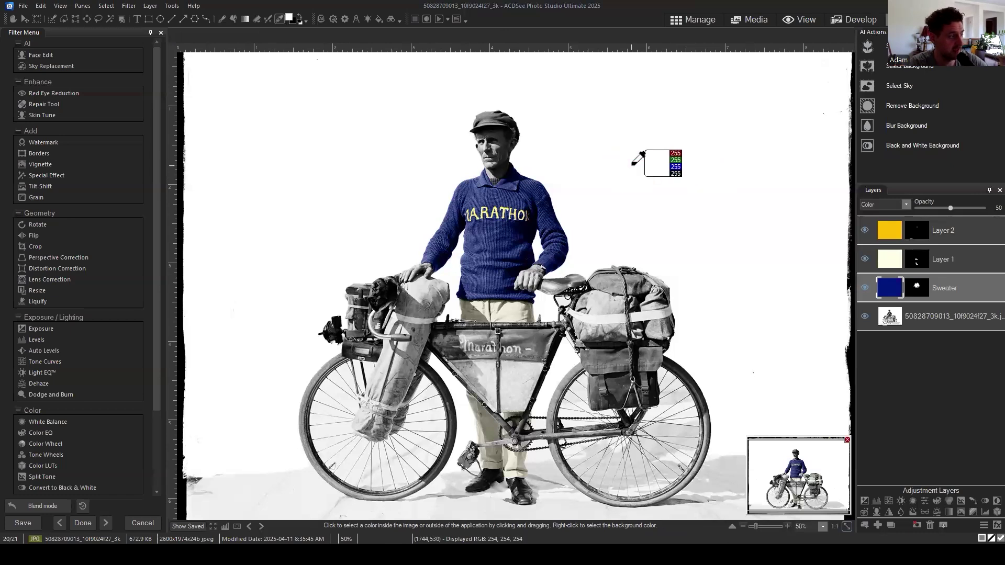
pyautogui.click(289, 16)
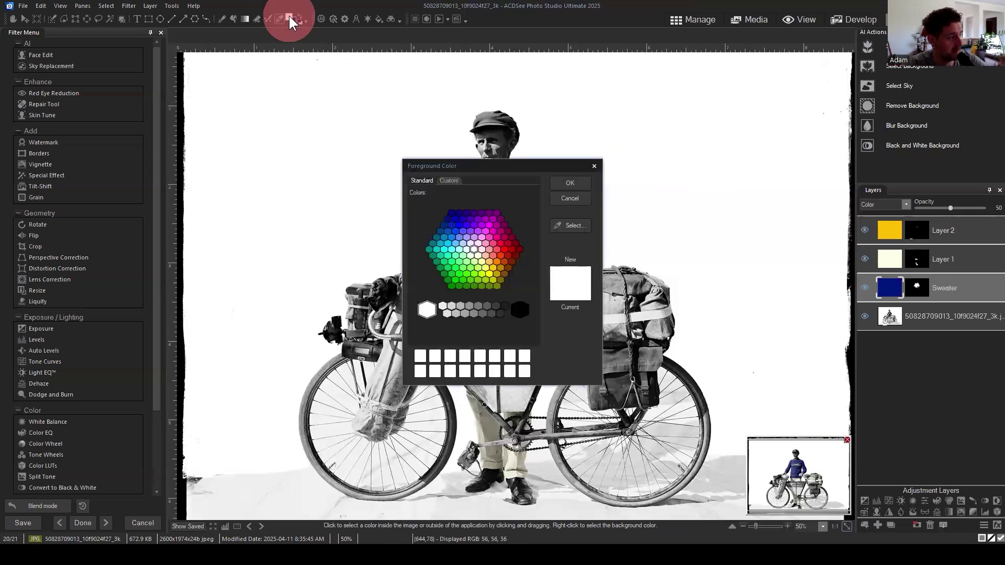
pyautogui.click(449, 180)
pyautogui.click(459, 323)
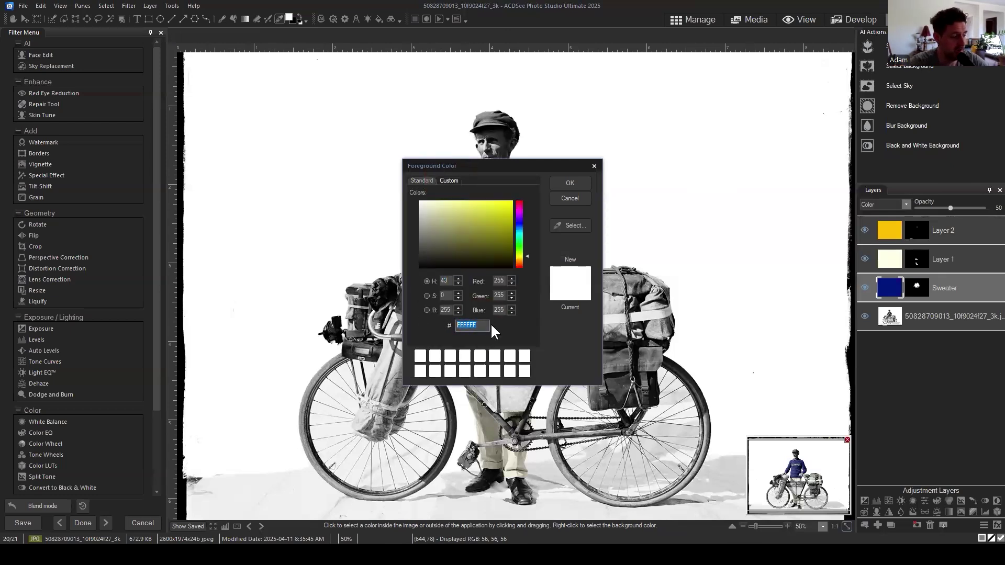
pyautogui.moveTo(492, 322); pyautogui.dragTo(458, 314)
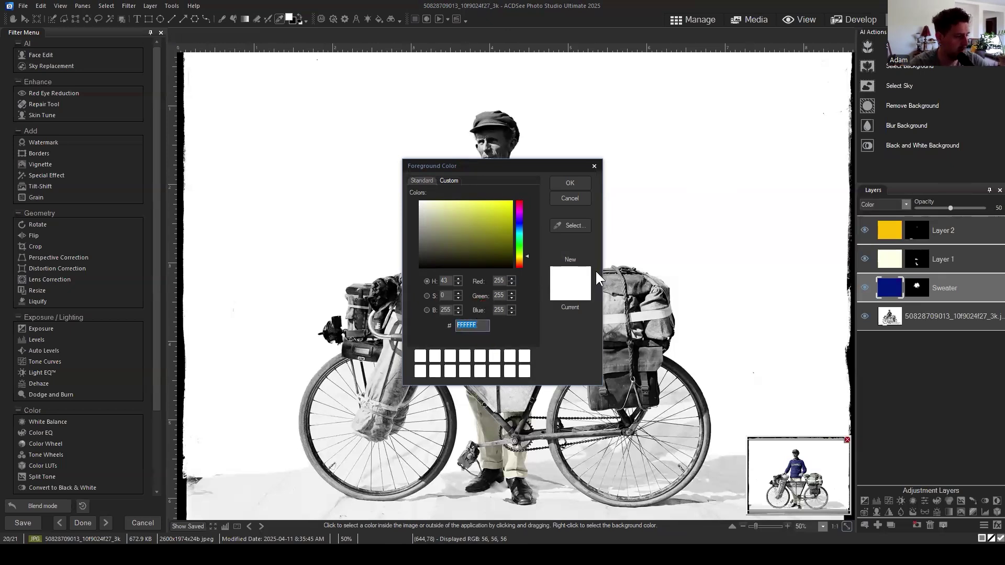
pyautogui.click(573, 199)
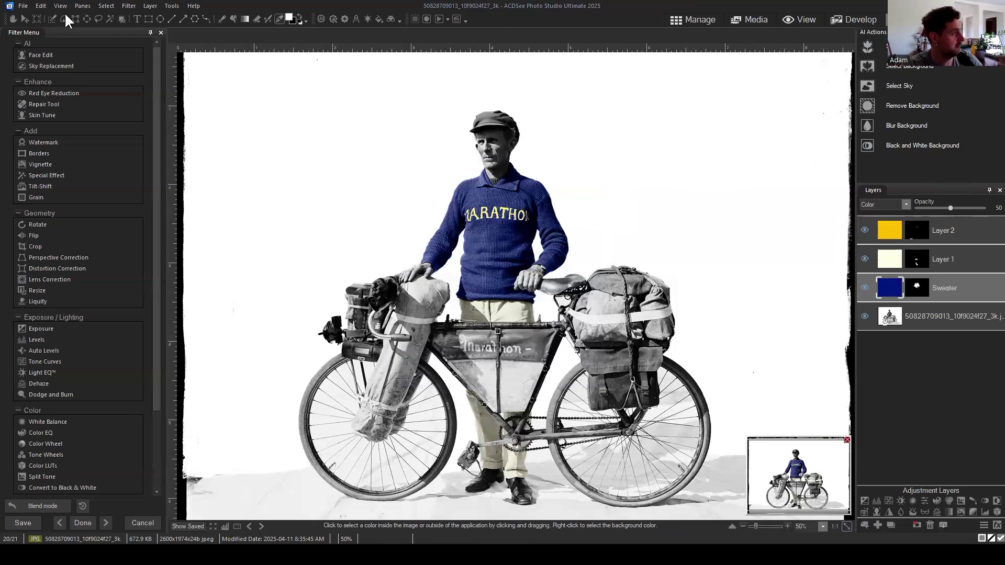
# Leave the editor for Manage mode, saving the layered image as "edits" in ACDC format in the Black & White folder
pyautogui.click(696, 21)
pyautogui.click(453, 282)
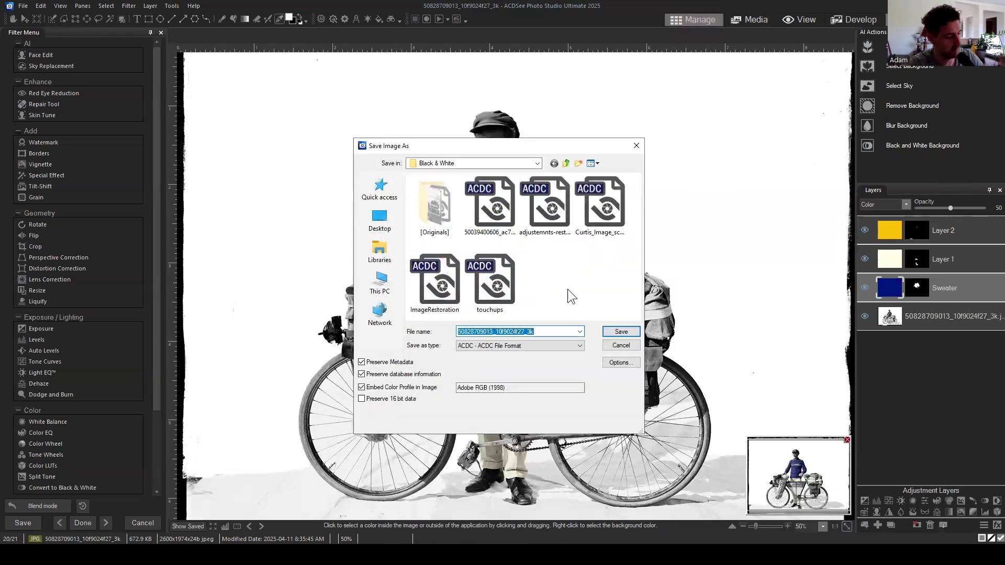
pyautogui.write('edits')
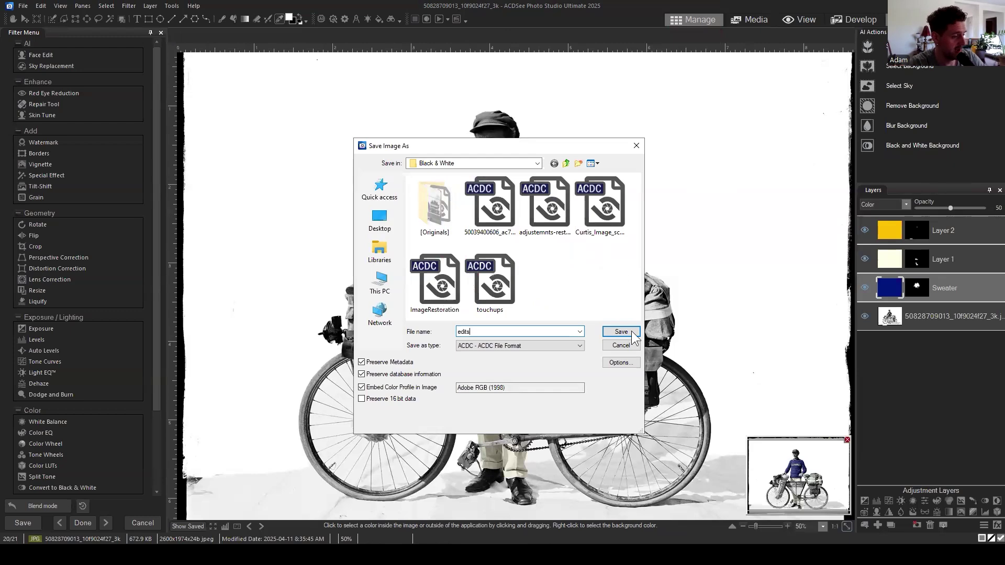
pyautogui.click(632, 333)
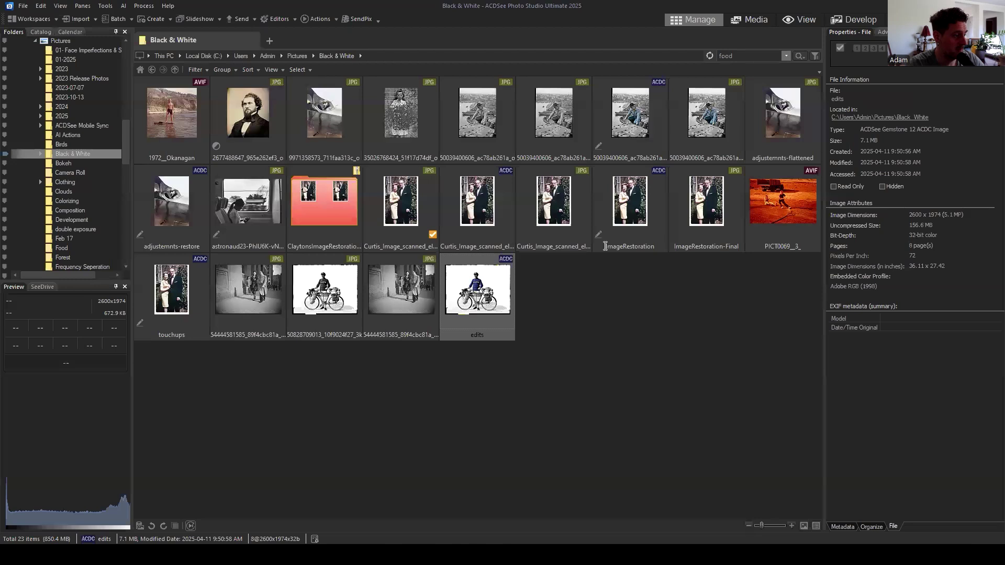
# Clear the file selection and open the People folder inside Pictures
pyautogui.click(629, 341)
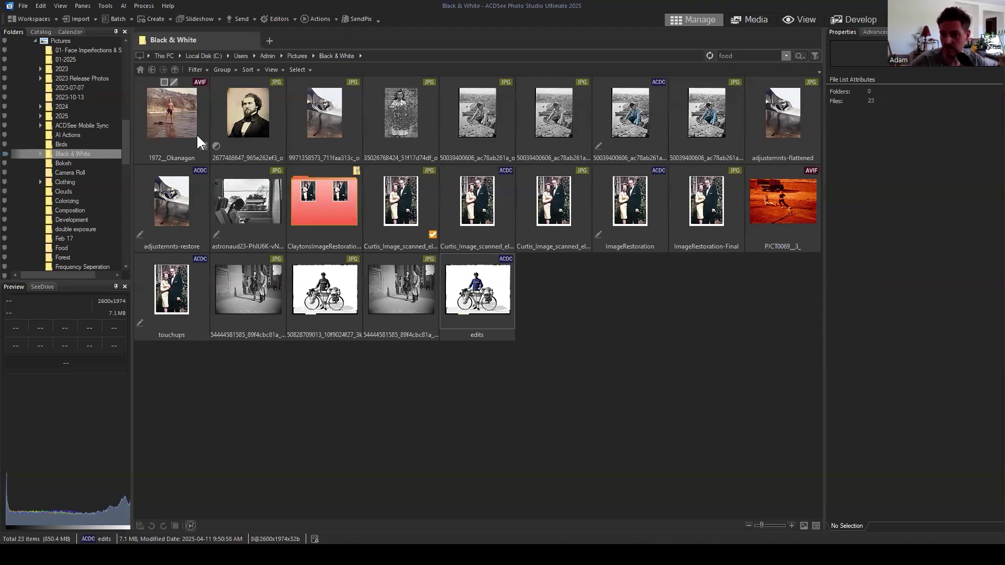
pyautogui.click(152, 67)
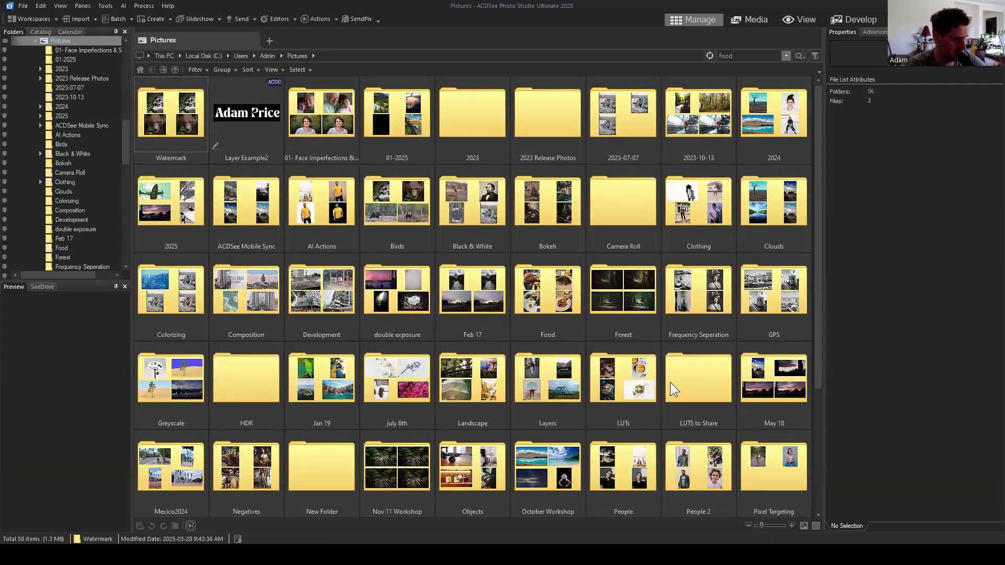
pyautogui.doubleClick(615, 462)
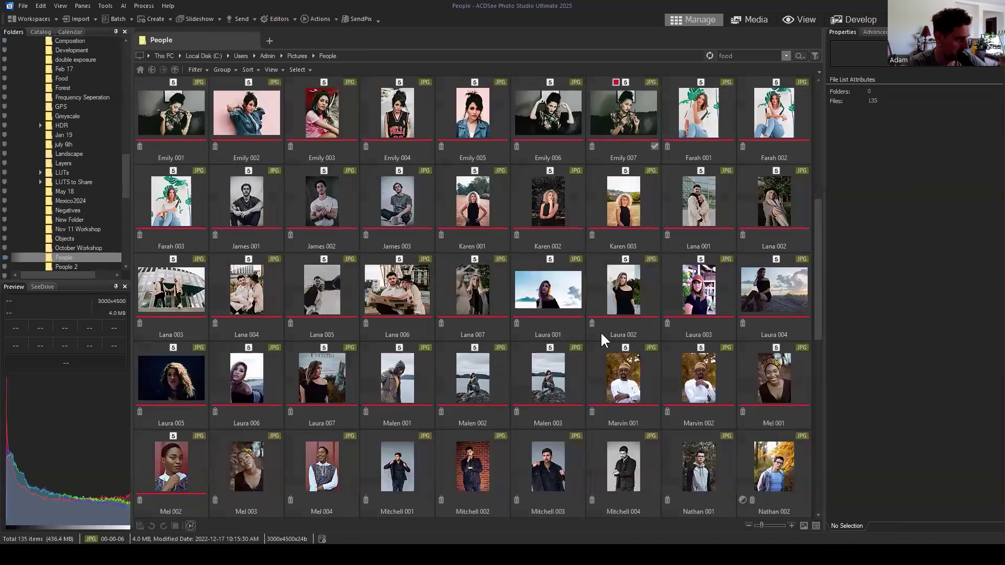
# Open the photo of the woman in a white turtleneck on a red bench in Edit mode
pyautogui.scroll(-2, 601, 332)
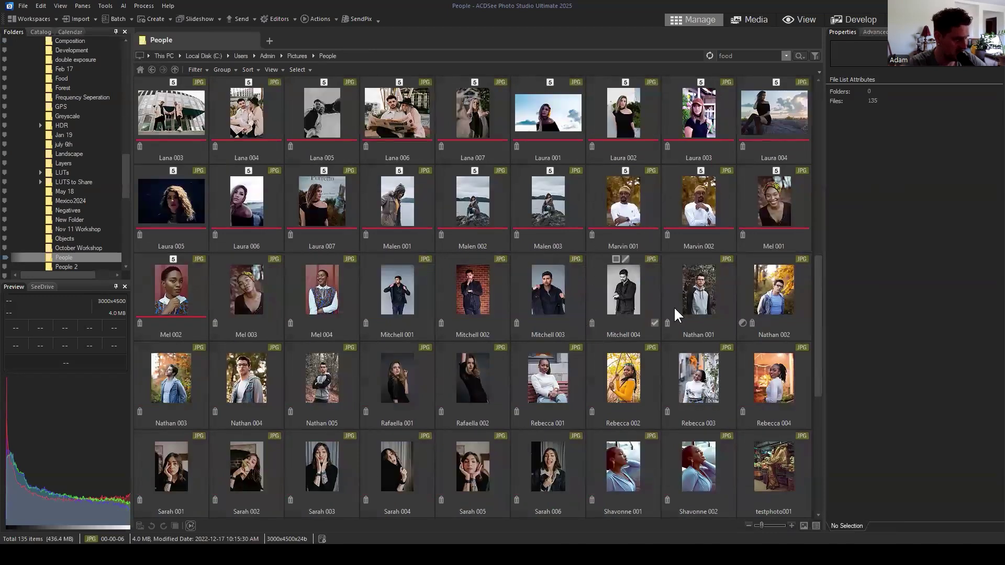
pyautogui.click(563, 390)
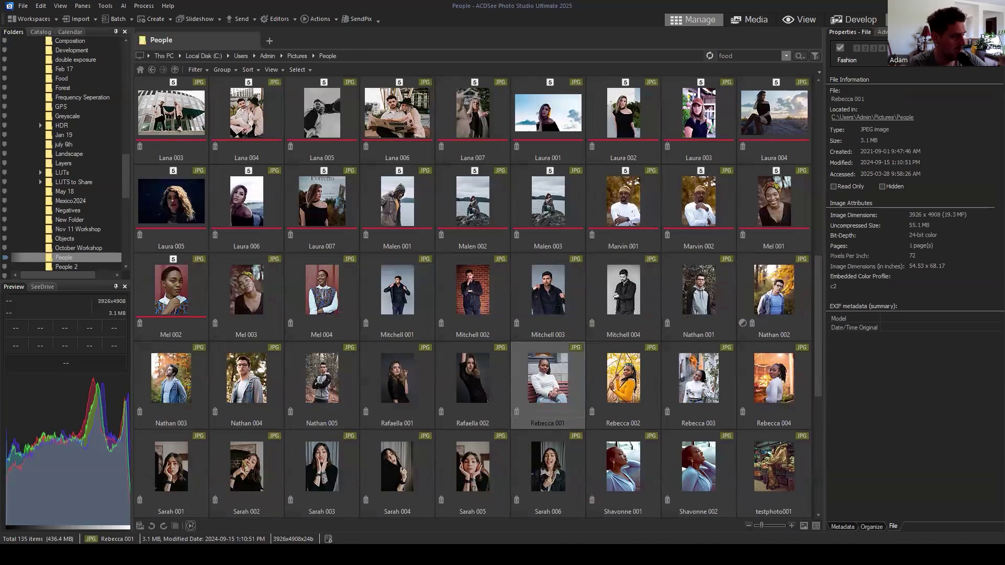
pyautogui.hotkey('ctrl', 'e')
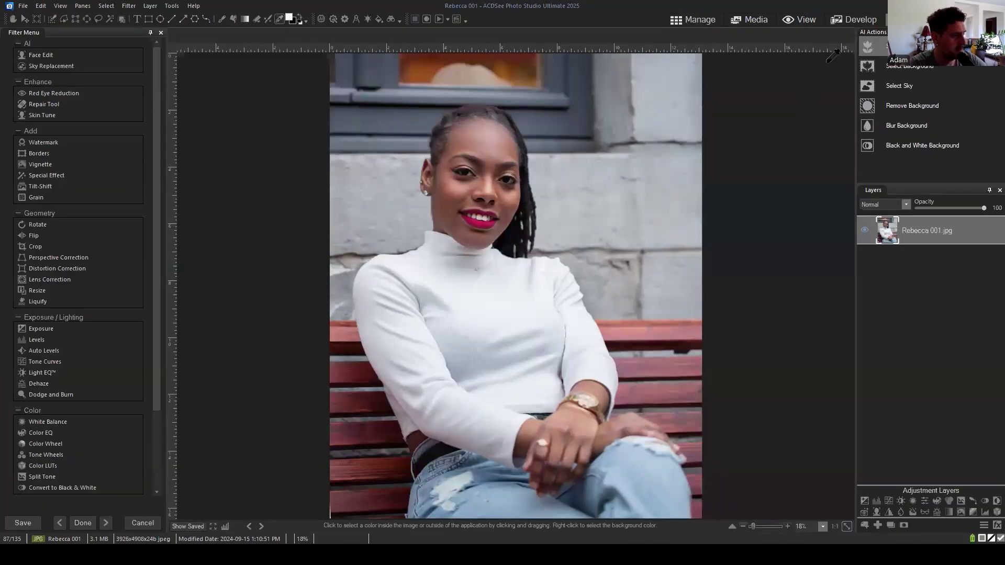
# Sample the woman's forehead skin tone and inspect its hex code in the custom foreground color settings, leaving the color unchanged
pyautogui.click(489, 152)
pyautogui.click(287, 17)
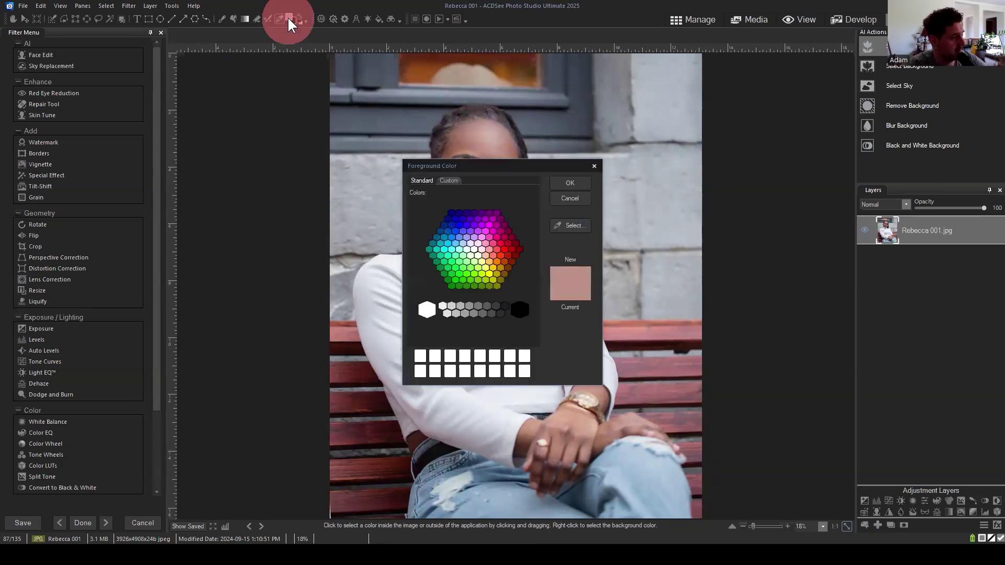
pyautogui.click(448, 180)
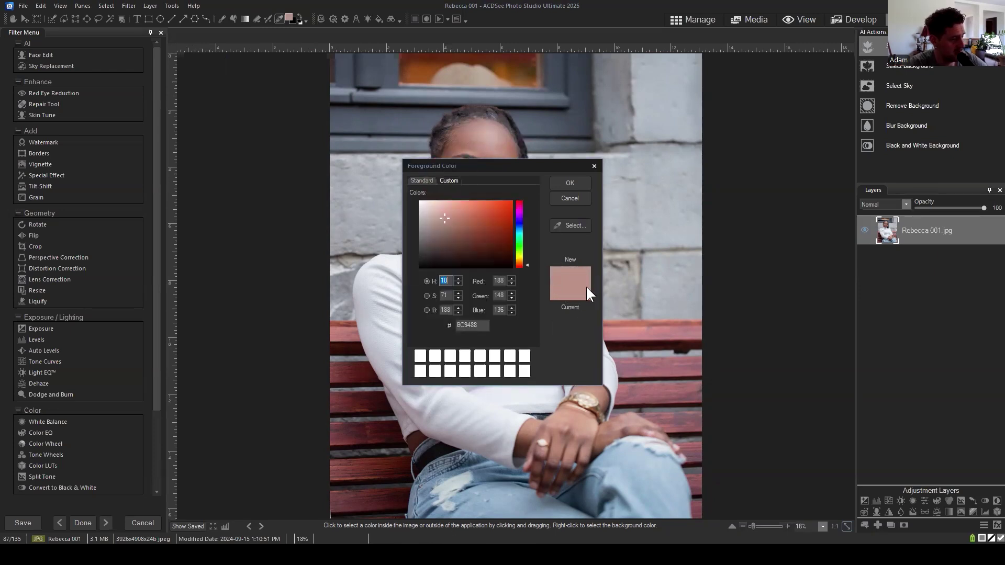
pyautogui.doubleClick(479, 325)
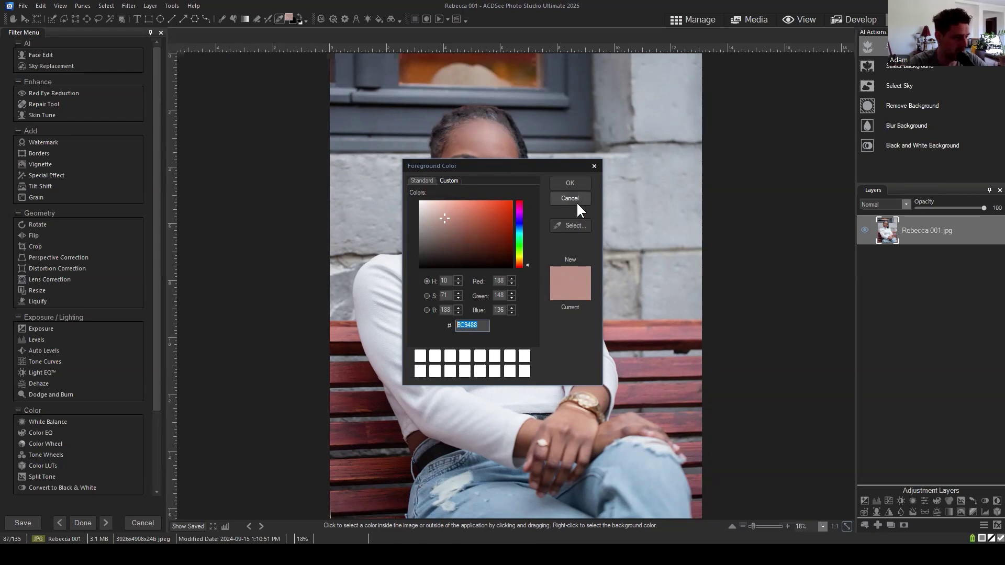
pyautogui.click(481, 325)
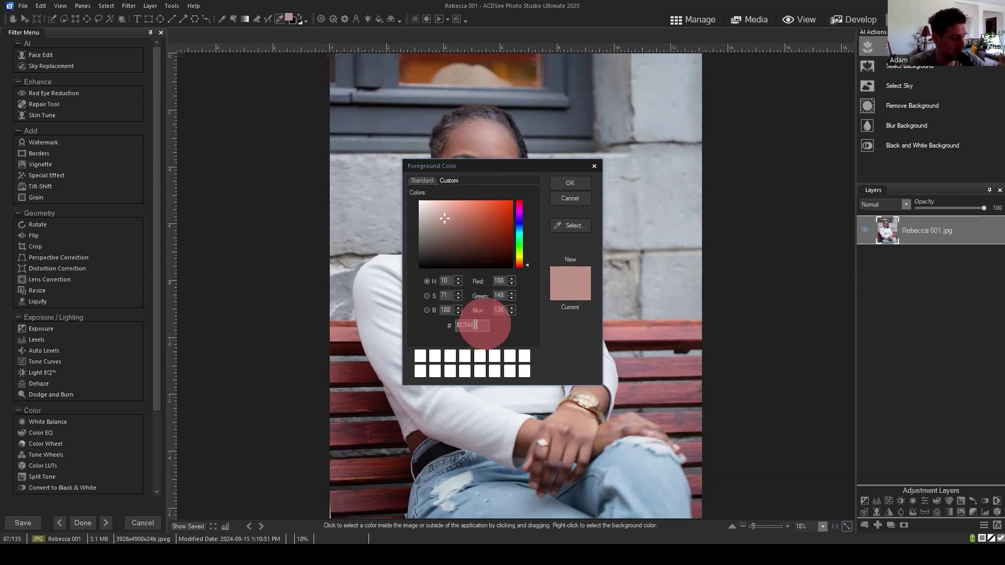
pyautogui.moveTo(514, 167); pyautogui.dragTo(711, 169)
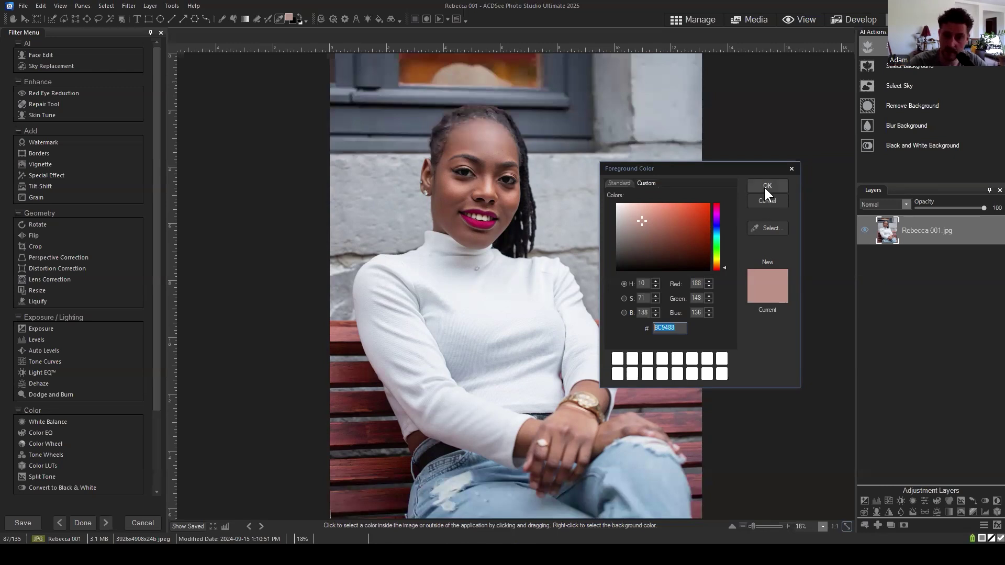
pyautogui.click(763, 204)
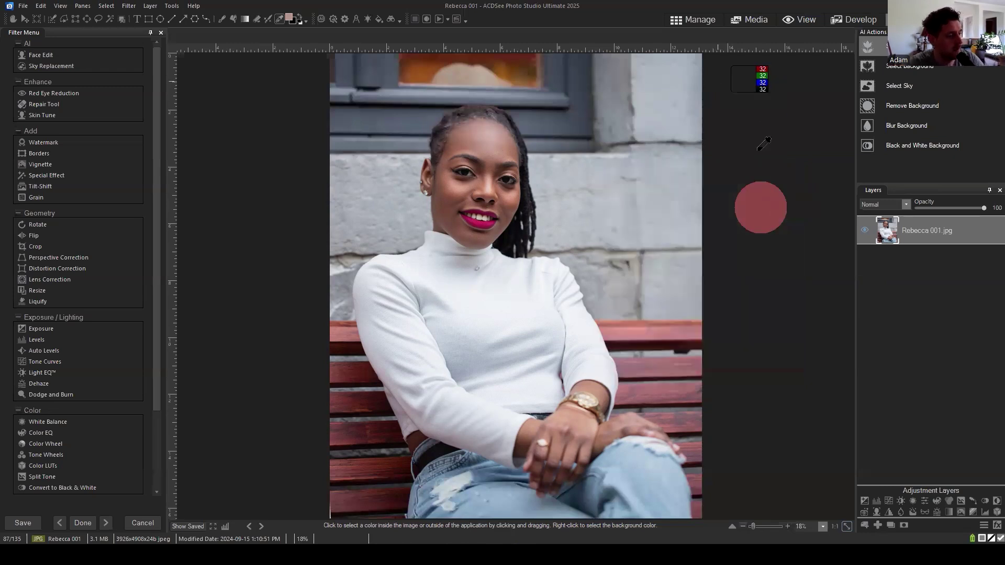
# Return to Manage mode and open the photo of the man pulling on a dark jacket against a gray background in Edit mode
pyautogui.click(688, 21)
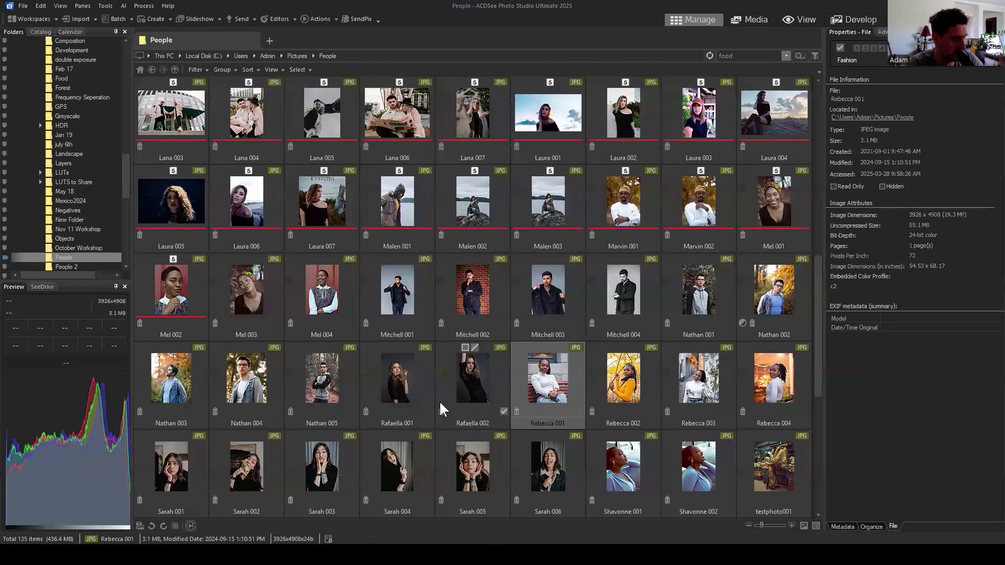
pyautogui.click(539, 276)
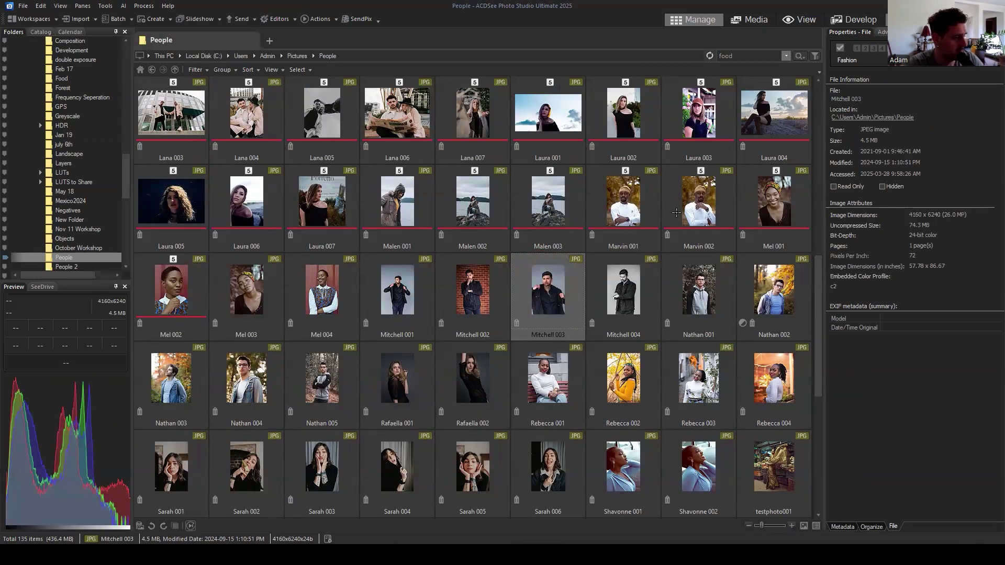
pyautogui.hotkey('ctrl', 'e')
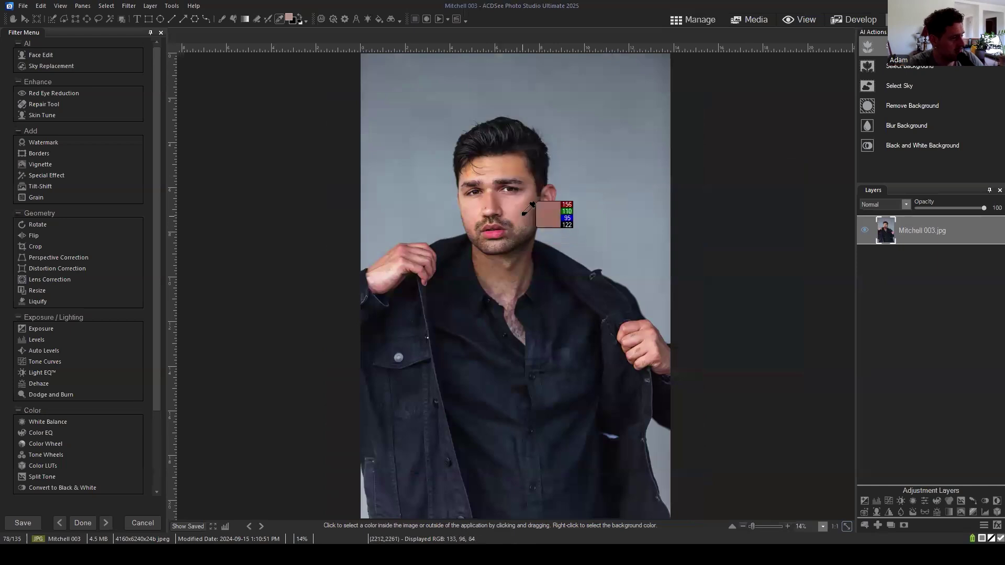
# Sample the man's forehead highlight and inspect its hex code in the custom foreground color settings, leaving the color unchanged
pyautogui.click(487, 172)
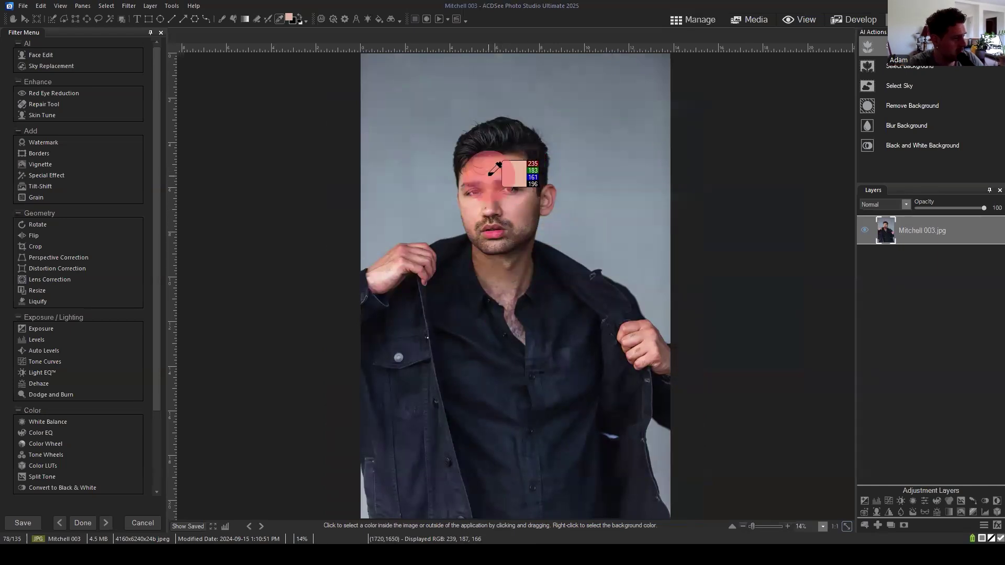
pyautogui.click(288, 12)
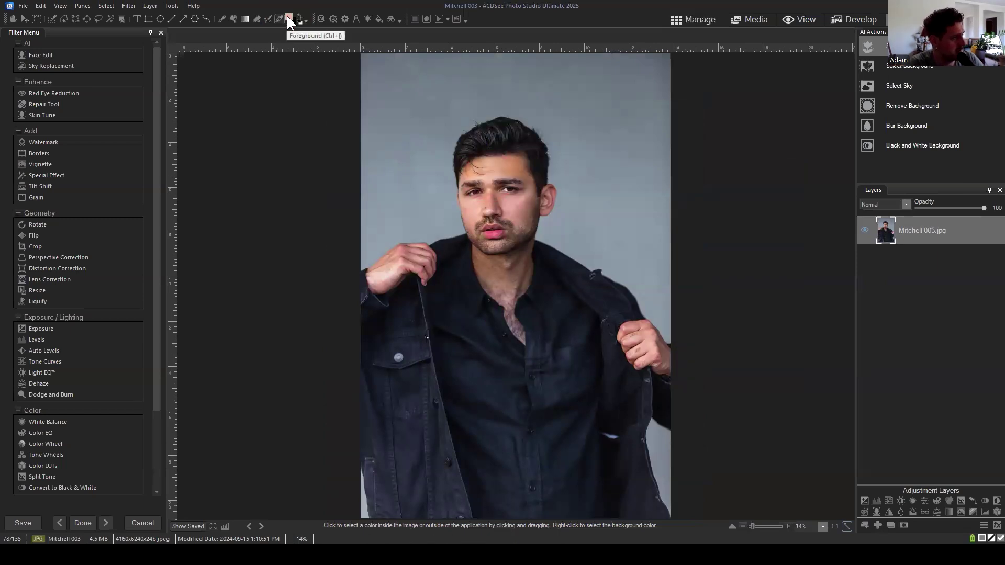
pyautogui.click(450, 181)
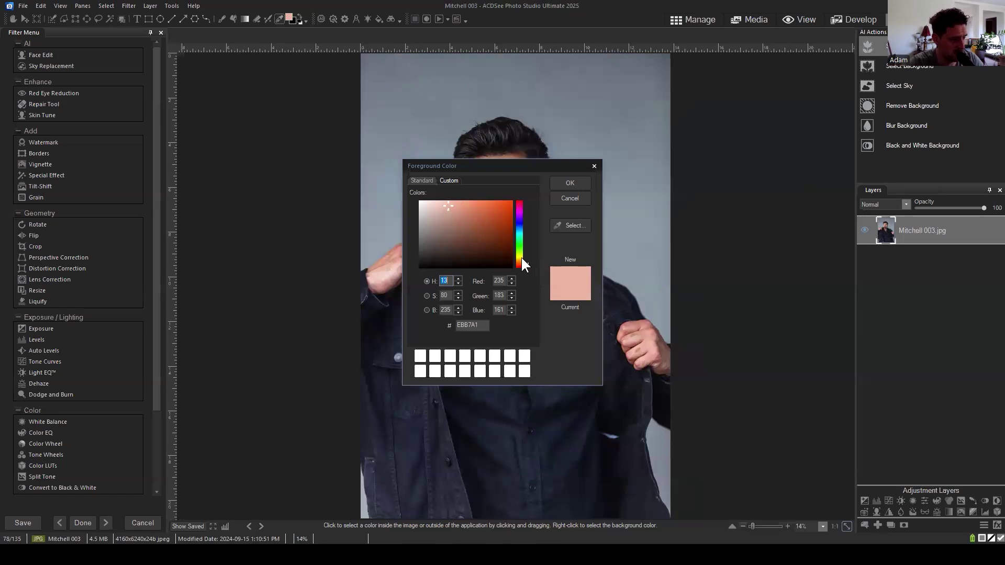
pyautogui.moveTo(488, 325); pyautogui.dragTo(445, 328)
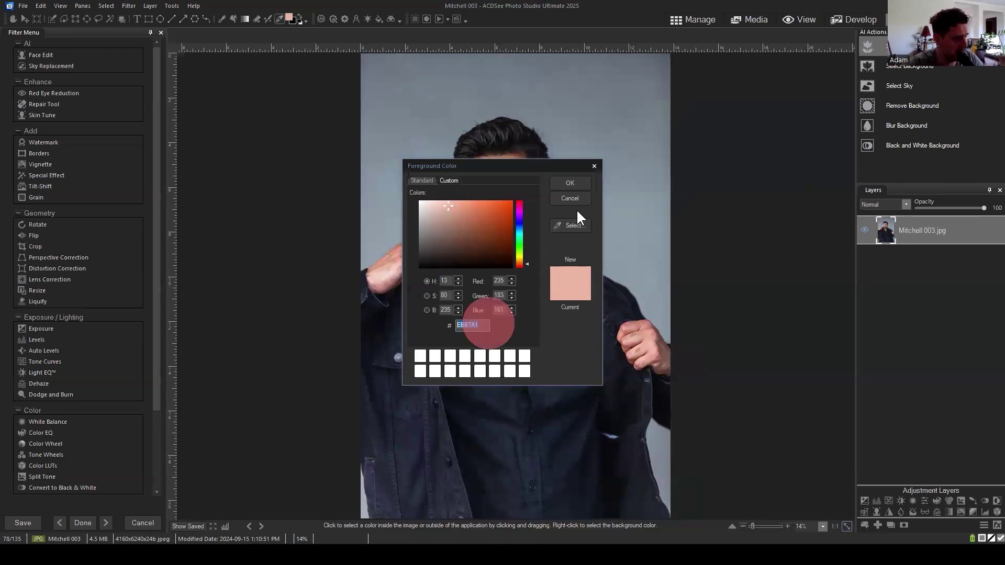
pyautogui.click(572, 225)
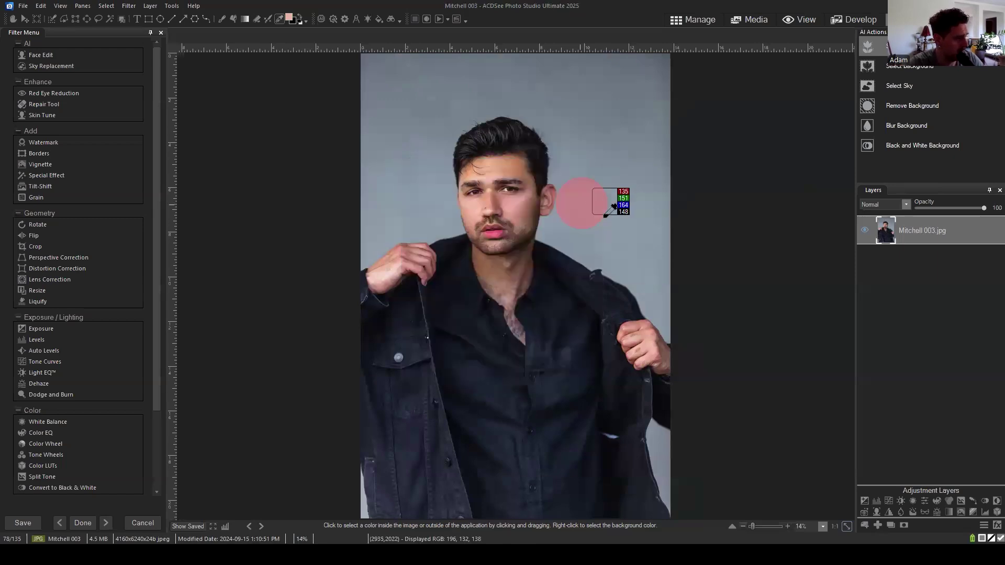
# Sample the skin tone on the man's cheek and check its hex code in the custom foreground color settings without changing it
pyautogui.click(520, 205)
pyautogui.click(290, 19)
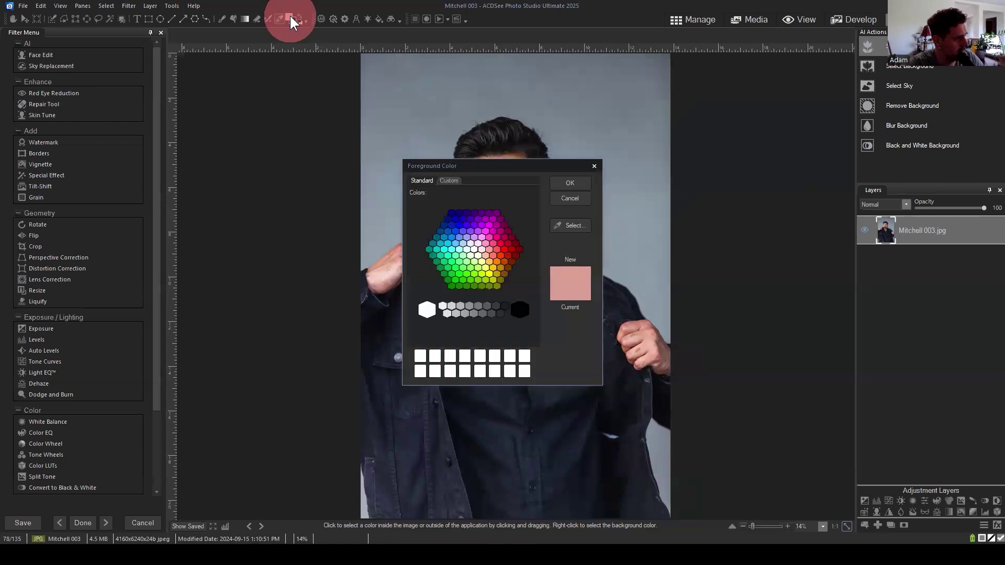
pyautogui.click(447, 179)
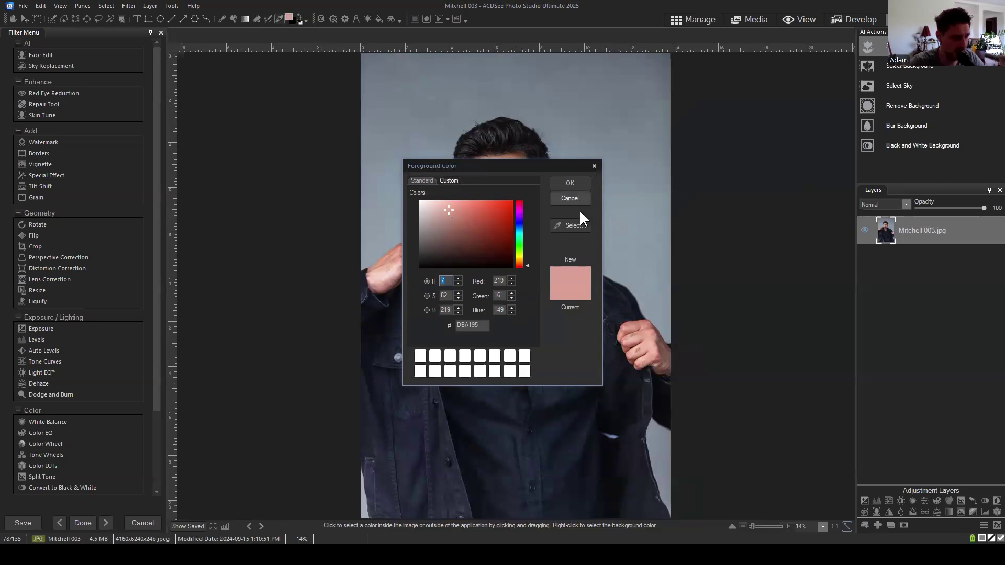
pyautogui.click(570, 196)
# Return to Manage mode and open the portrait of the red-haired woman wearing a patterned bandana in Edit mode
pyautogui.click(698, 21)
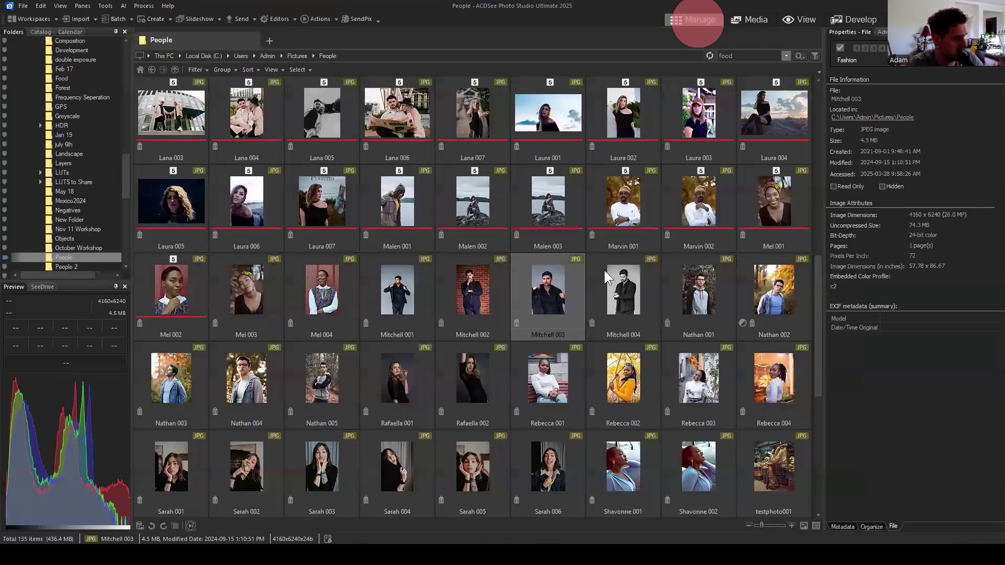
pyautogui.scroll(3, 501, 363)
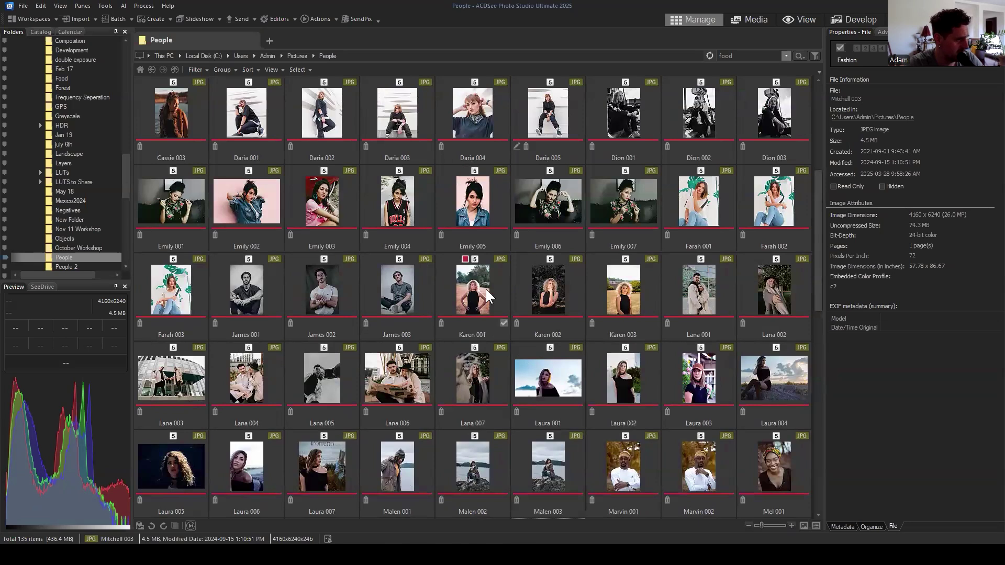
pyautogui.click(627, 293)
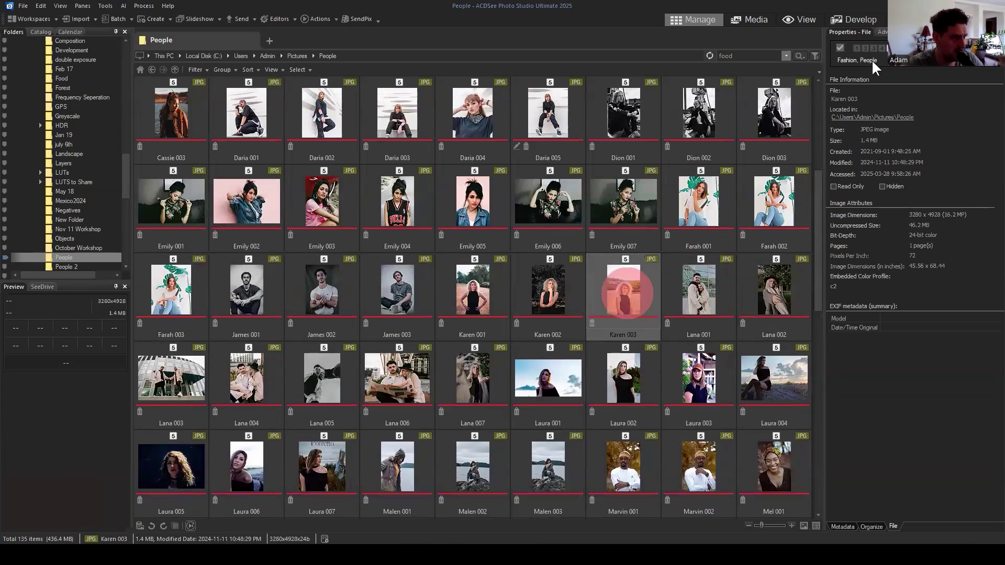
pyautogui.click(494, 203)
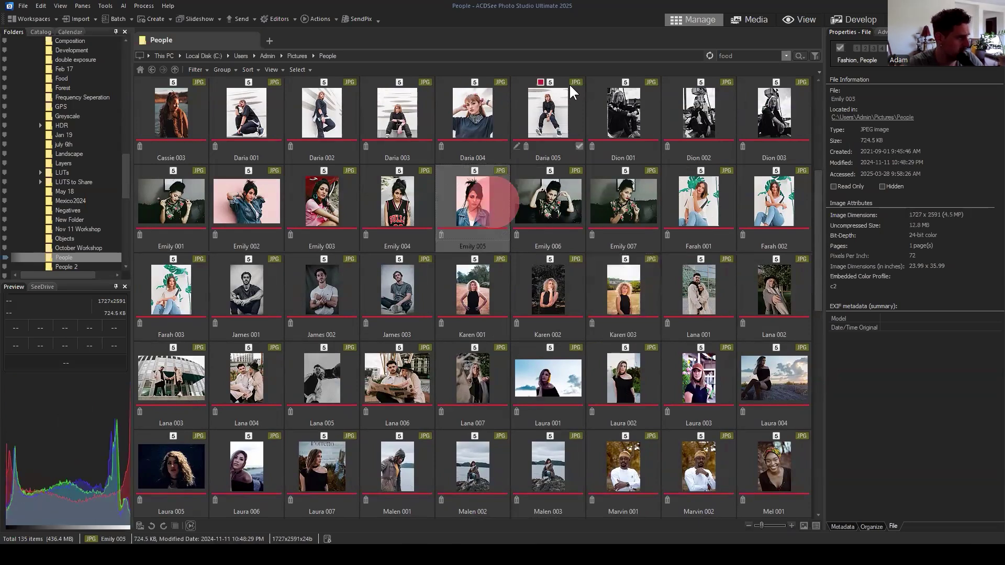
pyautogui.click(483, 108)
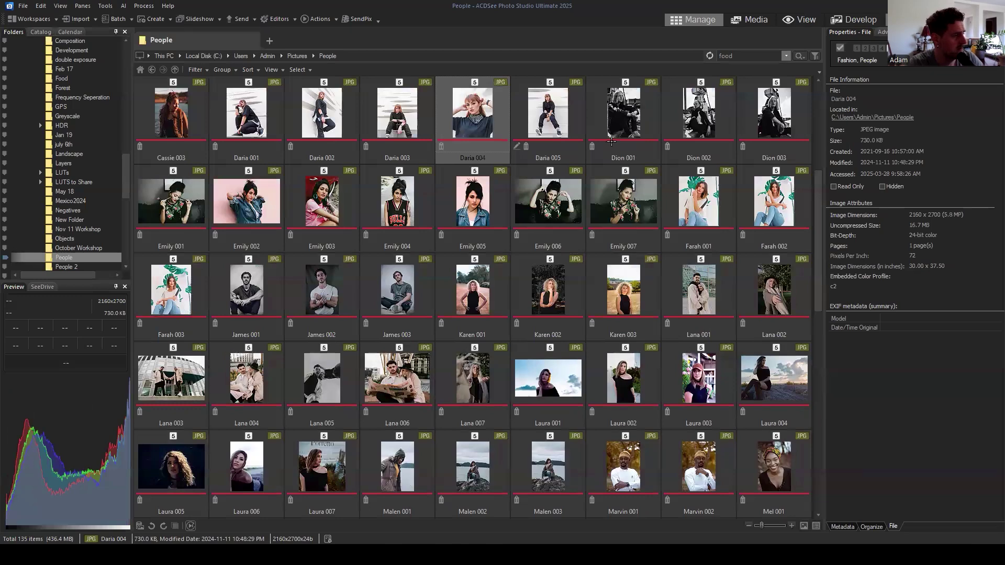
pyautogui.hotkey('ctrl', 'e')
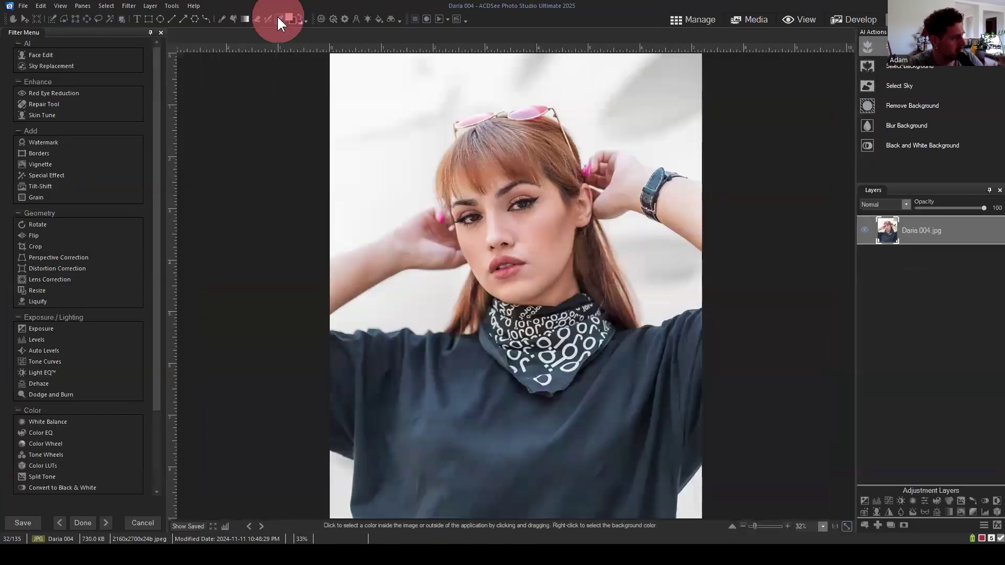
# Sample the red-haired woman's cheek with the color picker and inspect the custom foreground color's hex code, leaving it unchanged
pyautogui.click(277, 17)
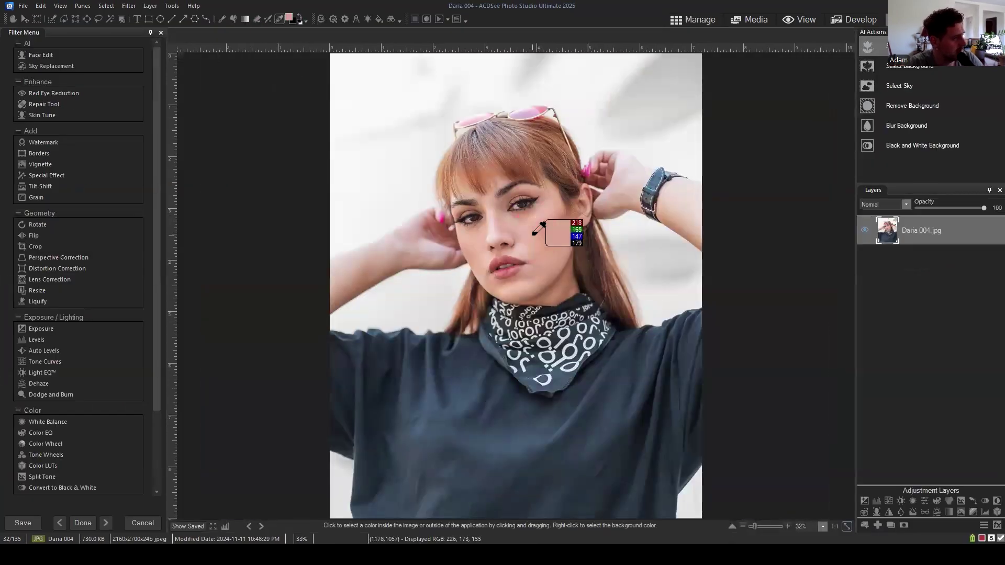
pyautogui.click(291, 16)
pyautogui.click(448, 180)
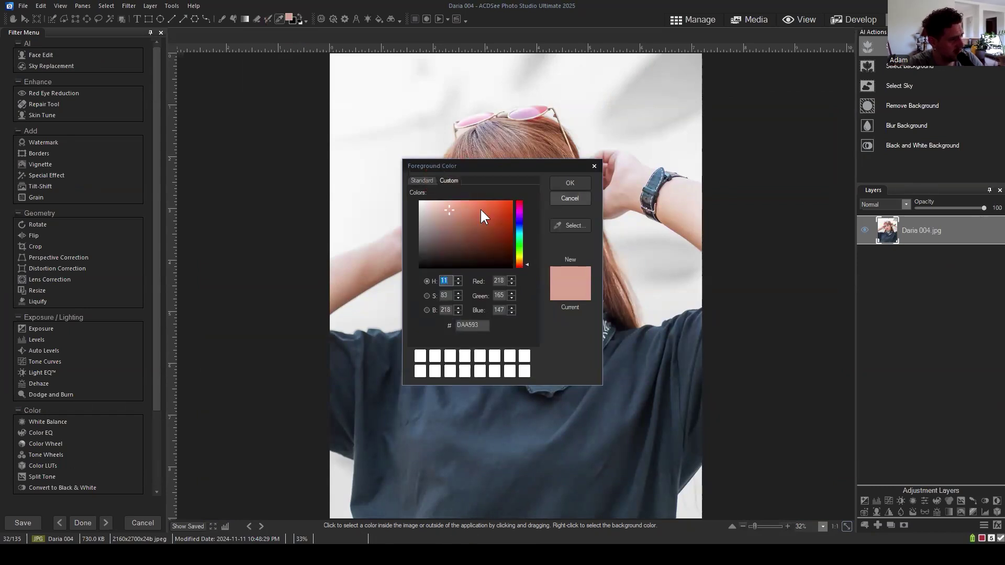
pyautogui.click(564, 197)
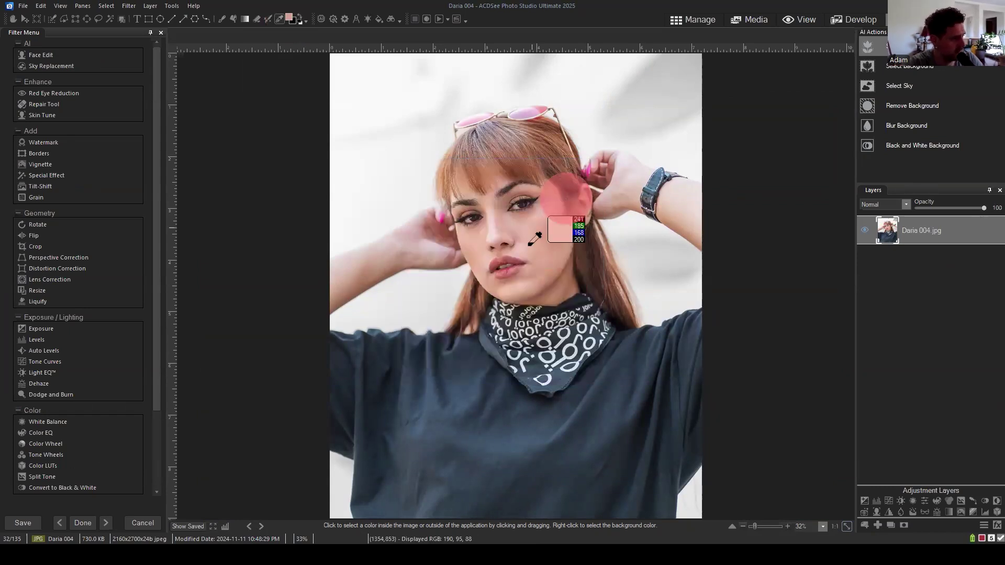
# Sample skin tones at the red-haired woman's upper nose and near her chin, and inspect the resulting foreground color's hex code
pyautogui.click(502, 222)
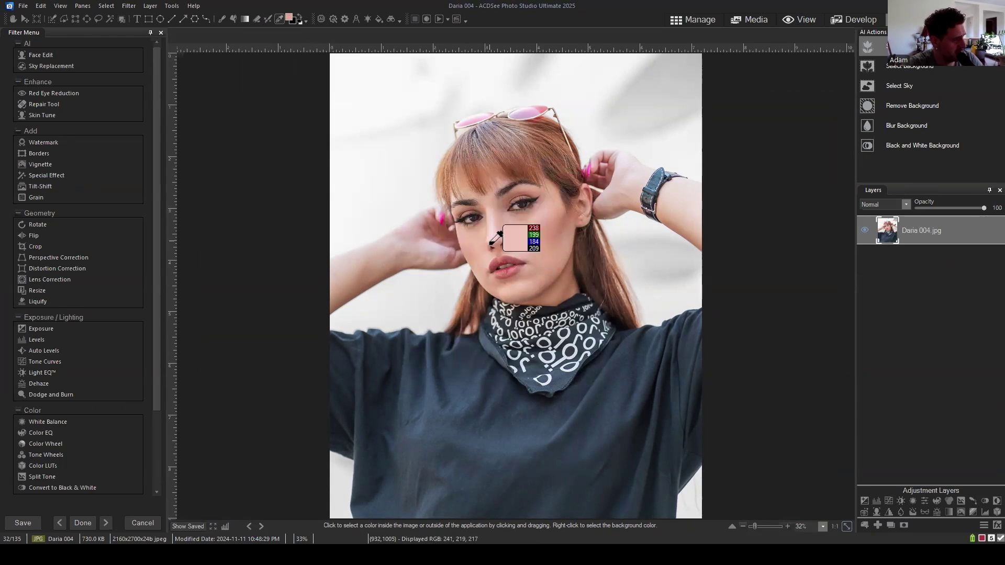
pyautogui.click(535, 277)
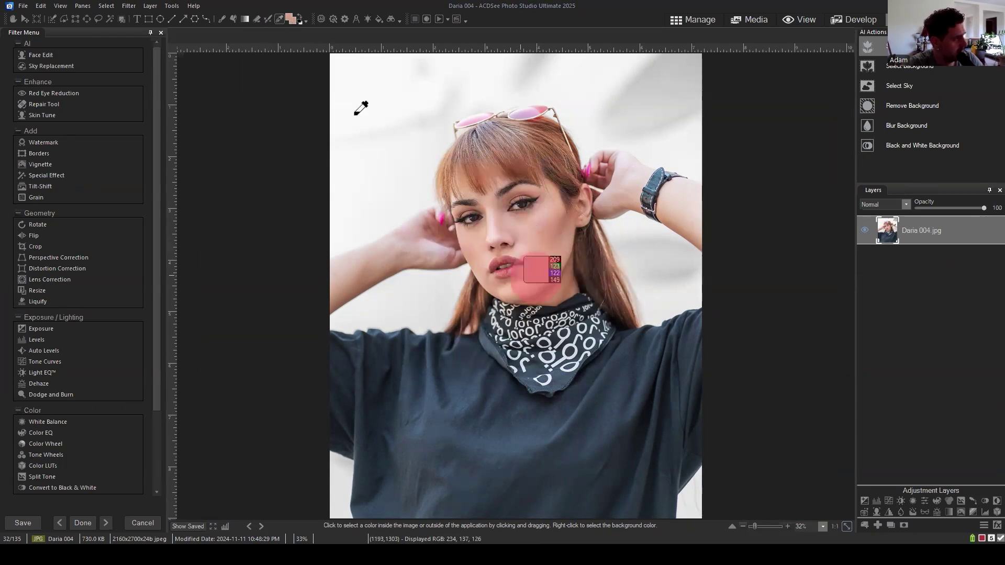
pyautogui.click(289, 16)
pyautogui.click(447, 180)
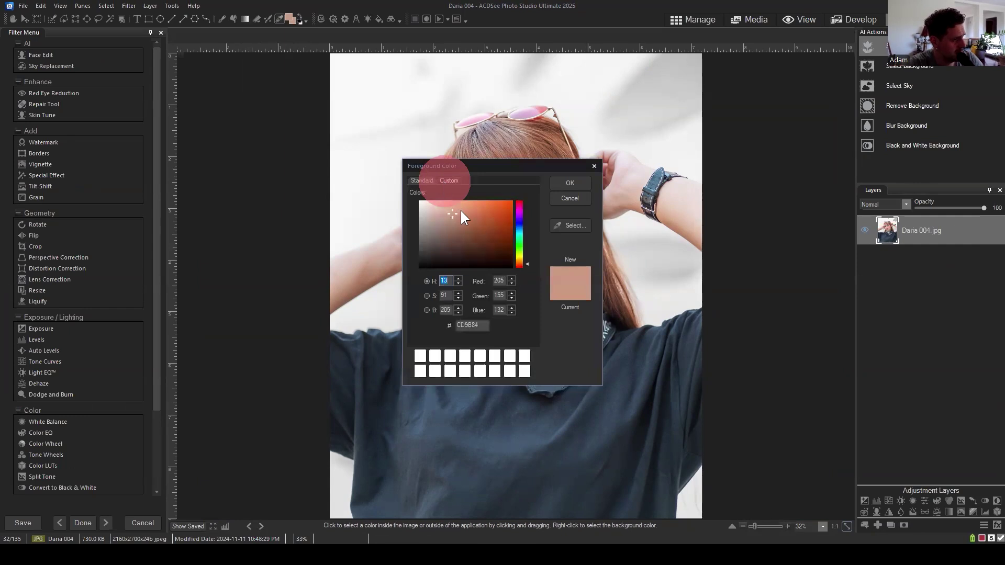
pyautogui.click(569, 200)
# Return to Manage mode and open the portrait of the smiling dark-haired woman in a white T-shirt in Edit mode
pyautogui.click(691, 20)
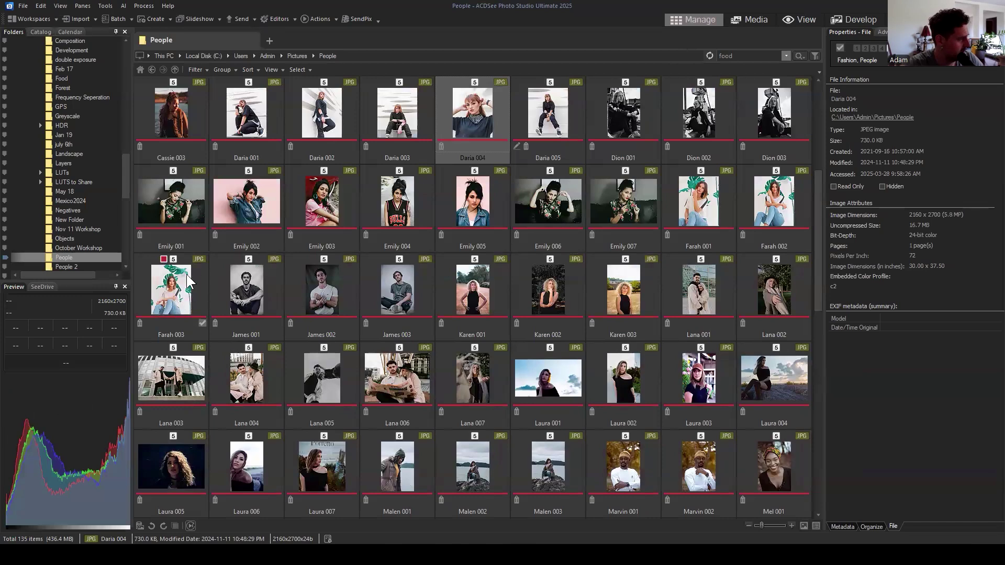
pyautogui.scroll(3, 241, 241)
pyautogui.click(567, 111)
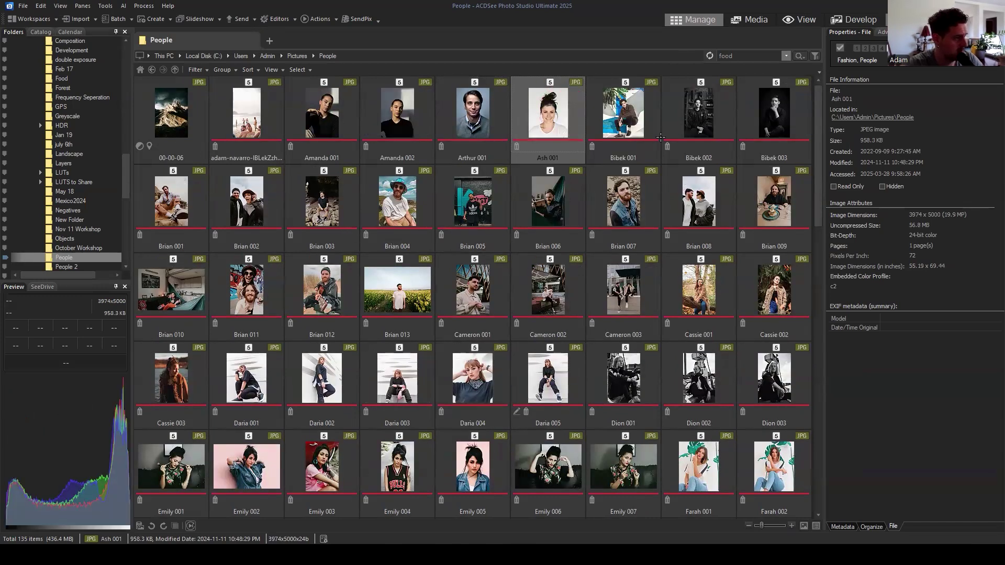
pyautogui.hotkey('ctrl', 'e')
# Sample the dark-haired woman's forehead with the color picker and inspect the custom foreground color's hex code
pyautogui.click(519, 256)
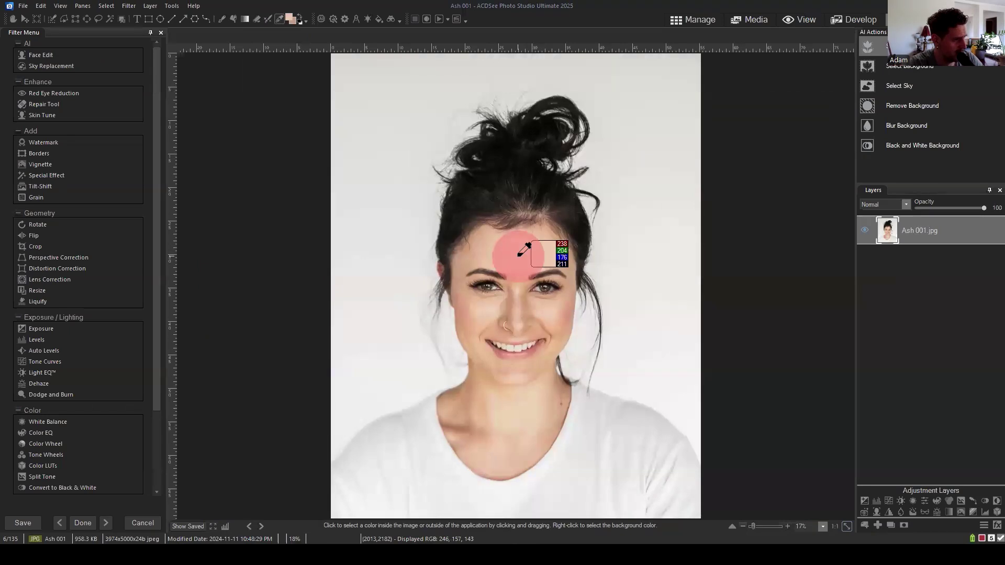
pyautogui.click(518, 255)
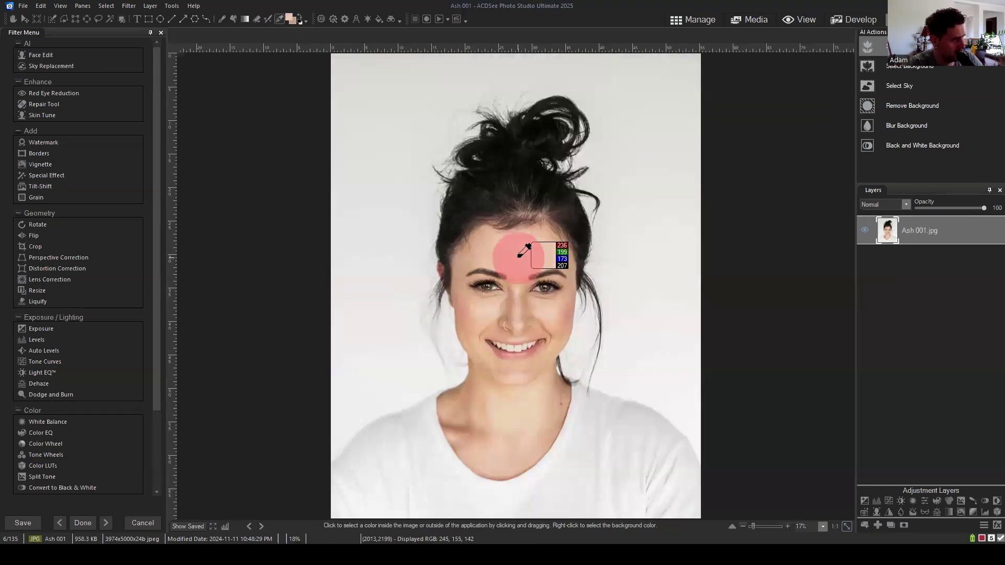
pyautogui.click(288, 17)
pyautogui.click(446, 179)
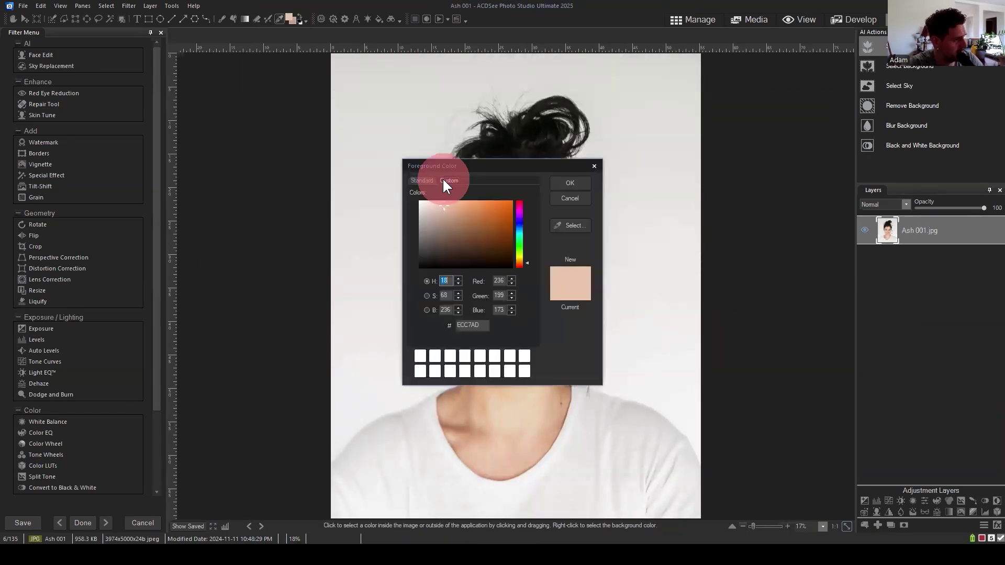
pyautogui.click(486, 325)
pyautogui.click(576, 182)
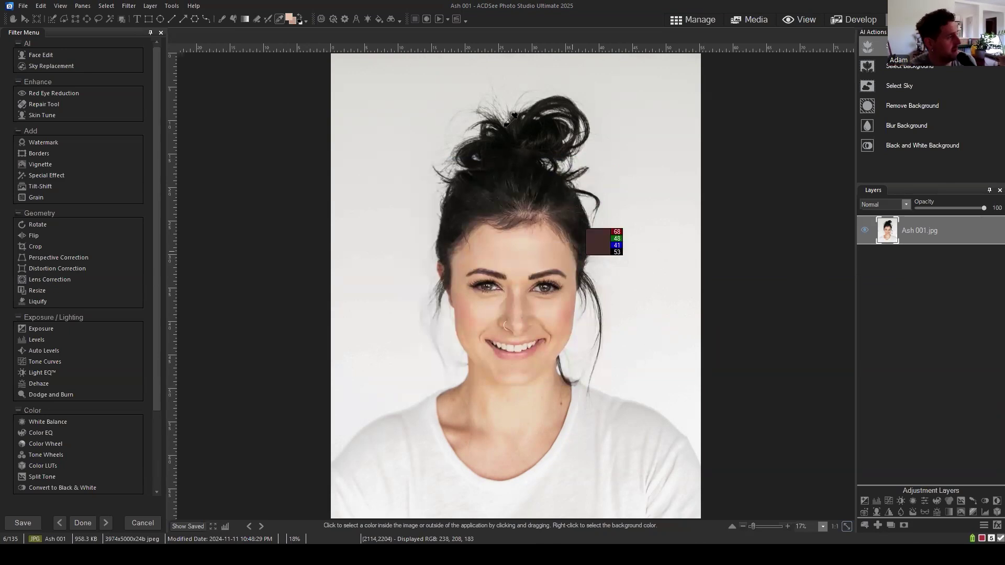
# Try darker and brighter shades of the sampled skin tone in the custom foreground color settings
pyautogui.click(289, 18)
pyautogui.click(498, 158)
pyautogui.moveTo(504, 168)
pyautogui.mouseDown()
pyautogui.moveTo(549, 146)
pyautogui.moveTo(511, 149)
pyautogui.moveTo(500, 165)
pyautogui.mouseUp()
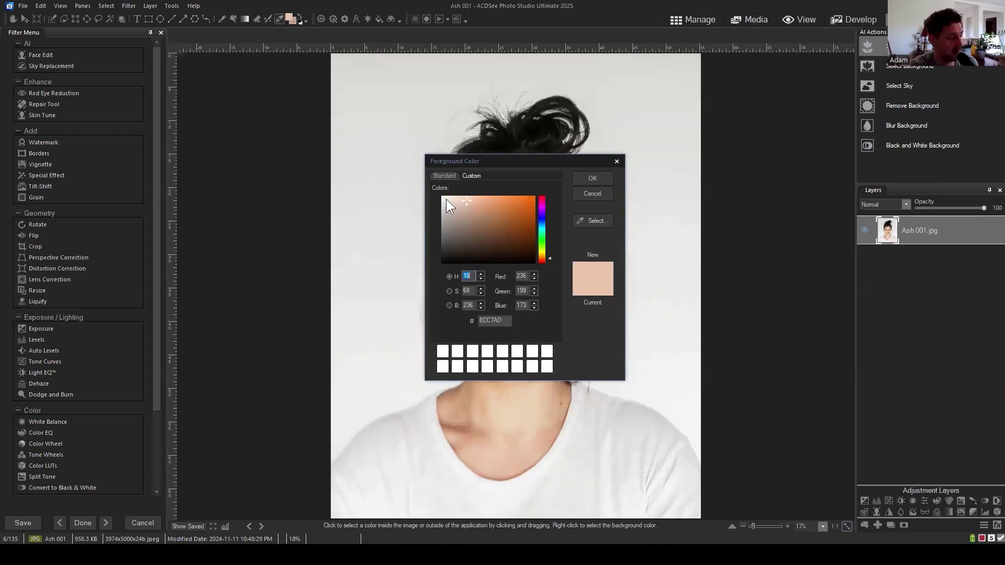
pyautogui.moveTo(466, 201)
pyautogui.mouseDown()
pyautogui.moveTo(465, 190)
pyautogui.moveTo(467, 268)
pyautogui.mouseUp()
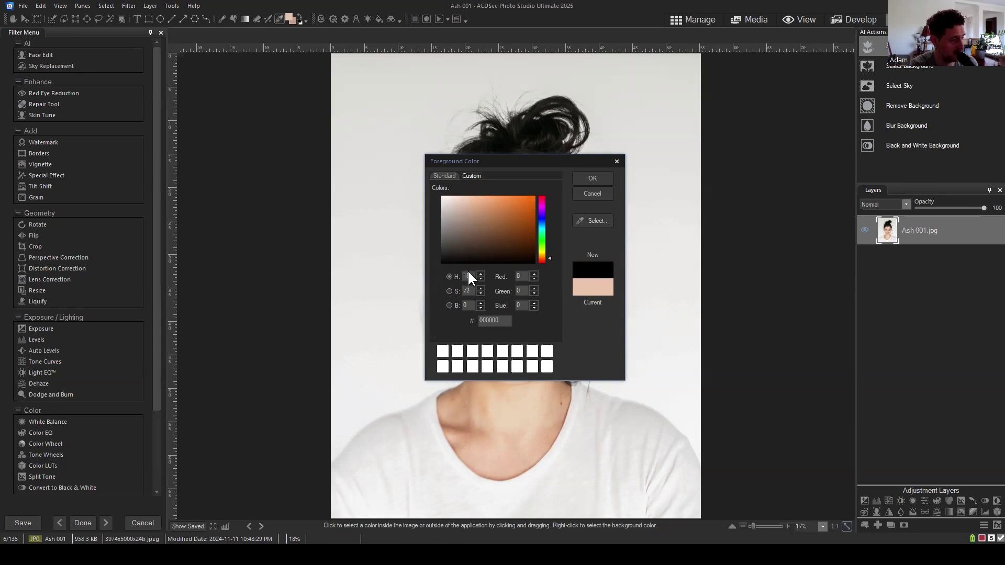
pyautogui.click(443, 233)
pyautogui.moveTo(442, 231); pyautogui.dragTo(472, 198)
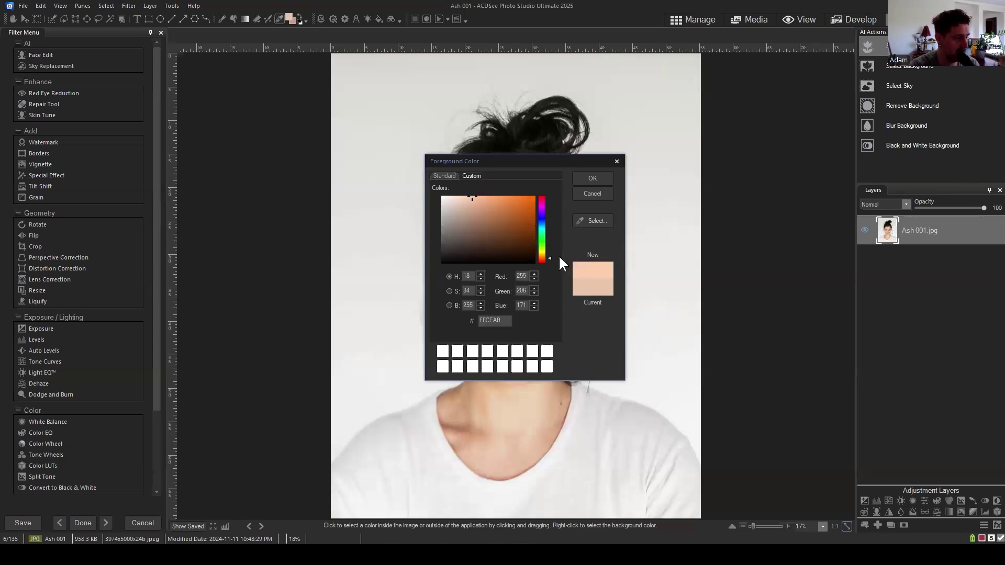
# Try shifting the foreground skin tone's hue toward red and darkening it, and discard the color changes
pyautogui.moveTo(548, 255)
pyautogui.mouseDown()
pyautogui.moveTo(548, 212)
pyautogui.moveTo(547, 260)
pyautogui.mouseUp()
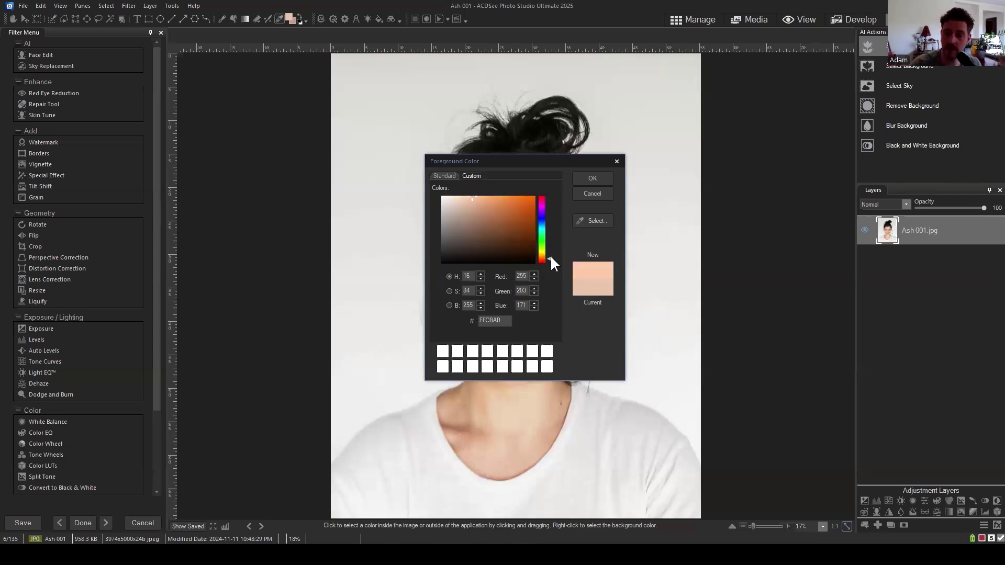
pyautogui.click(549, 257)
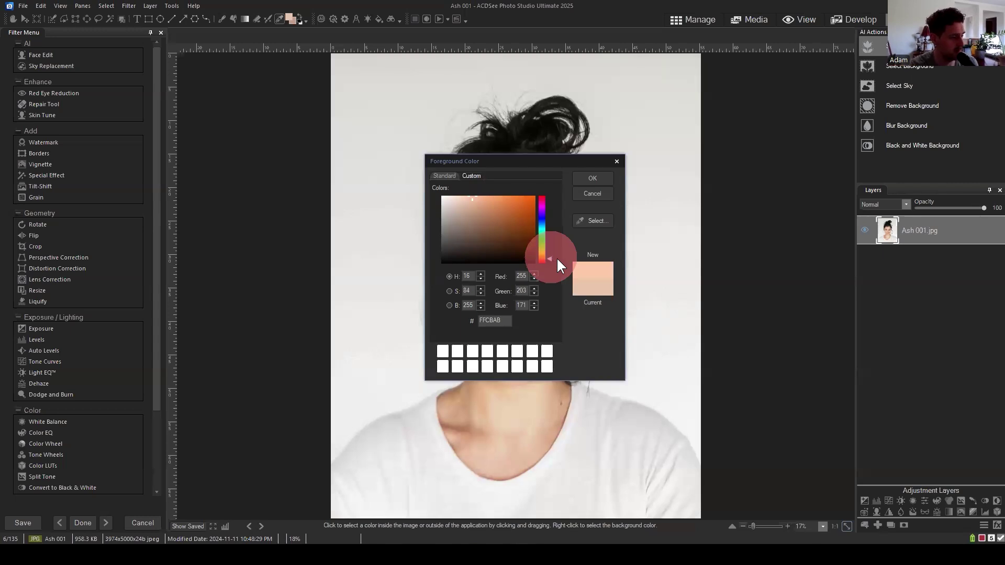
pyautogui.moveTo(549, 256); pyautogui.dragTo(548, 258)
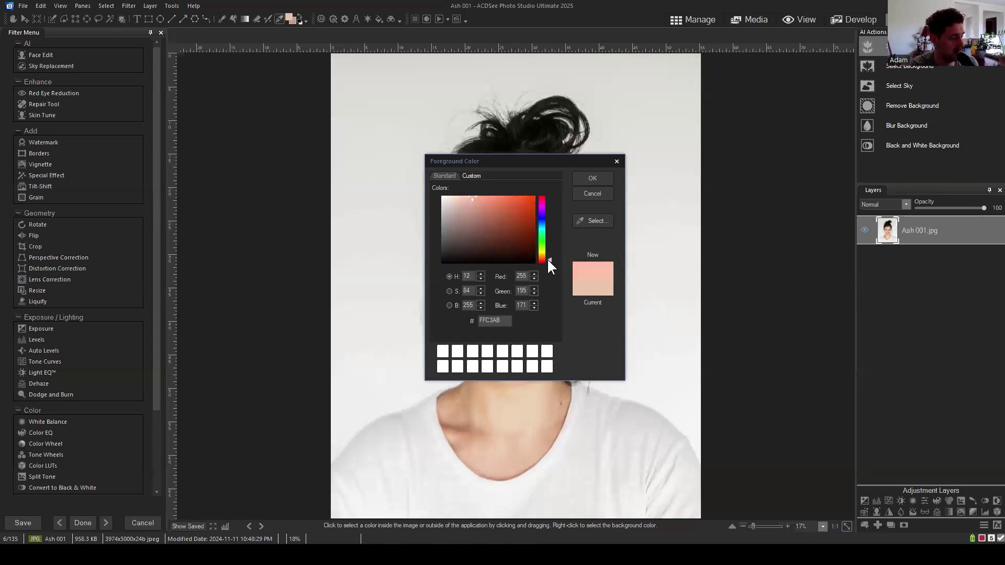
pyautogui.click(472, 203)
pyautogui.click(473, 208)
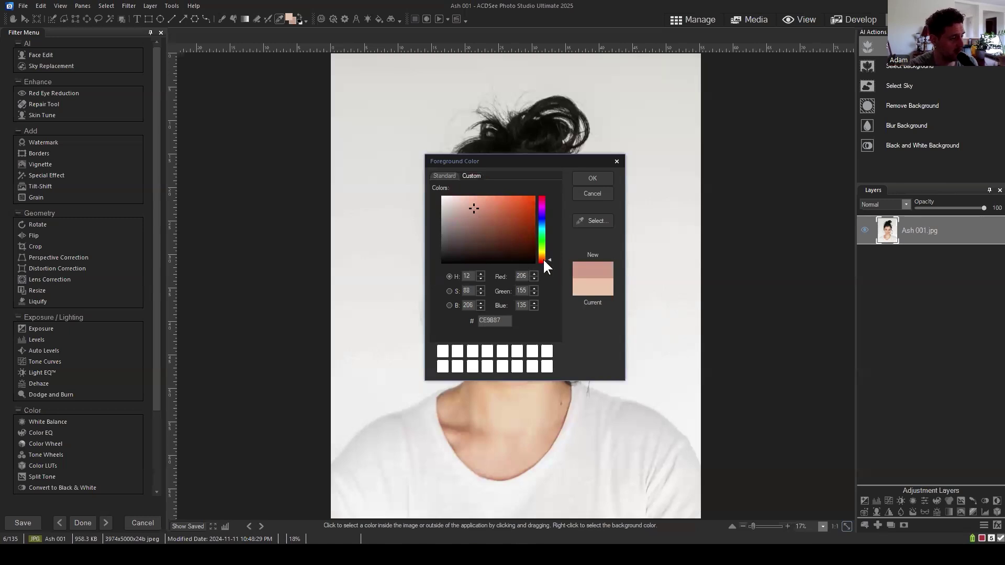
pyautogui.moveTo(478, 206)
pyautogui.mouseDown()
pyautogui.moveTo(485, 219)
pyautogui.moveTo(458, 218)
pyautogui.moveTo(527, 215)
pyautogui.moveTo(473, 212)
pyautogui.moveTo(475, 234)
pyautogui.moveTo(471, 207)
pyautogui.mouseUp()
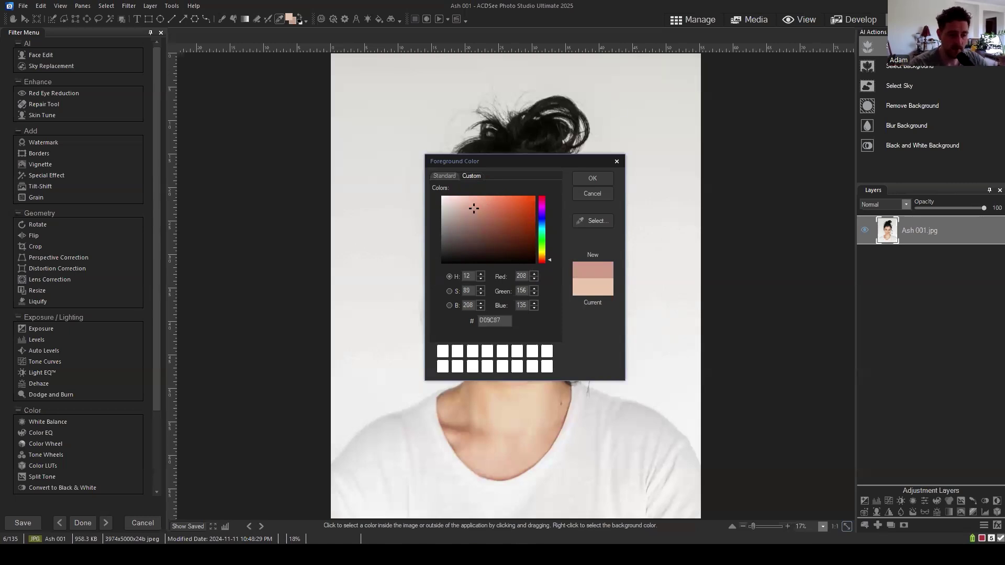
pyautogui.click(592, 194)
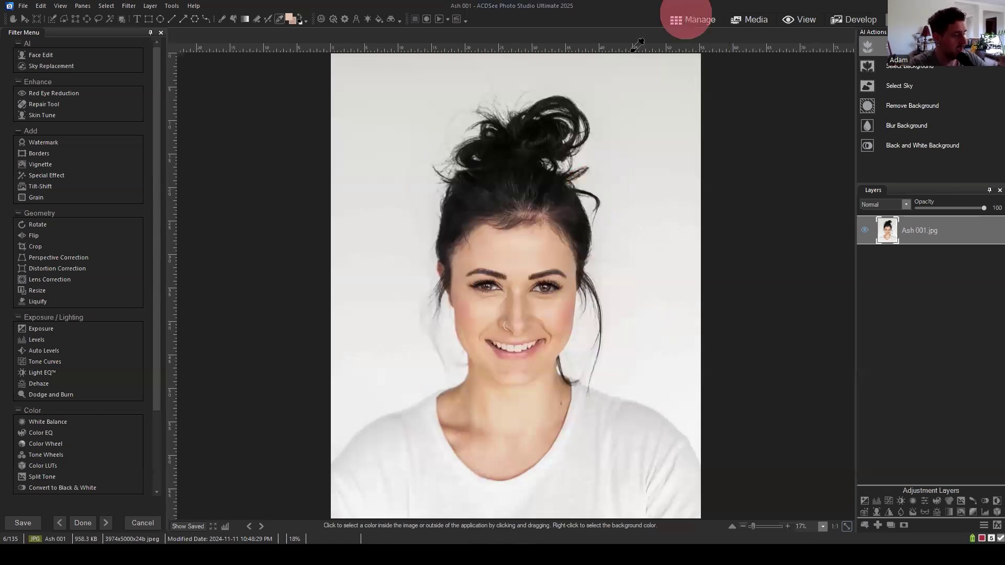
# Return to Manage mode and open the "edits" image from the Black & White folder in Edit mode
pyautogui.click(699, 20)
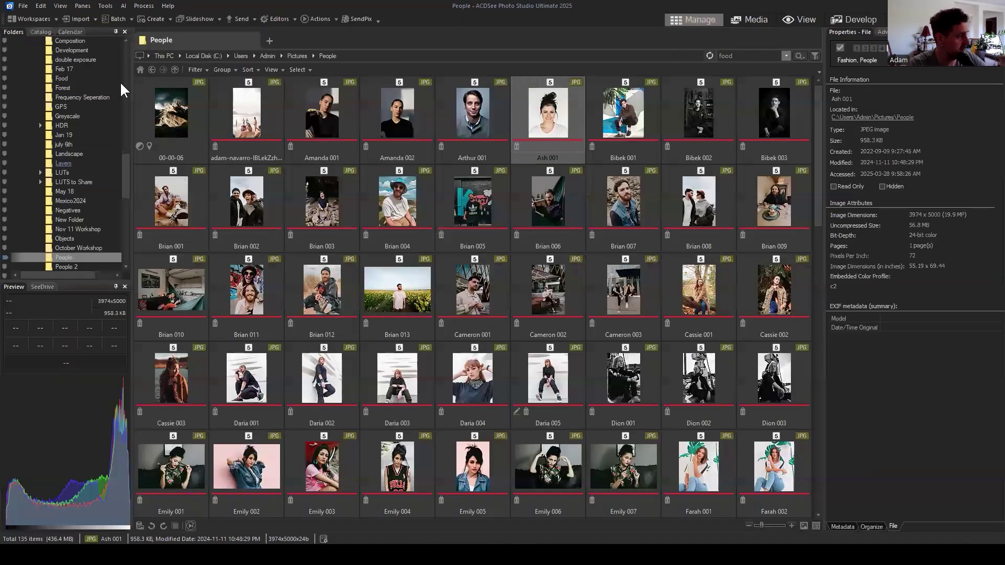
pyautogui.click(152, 69)
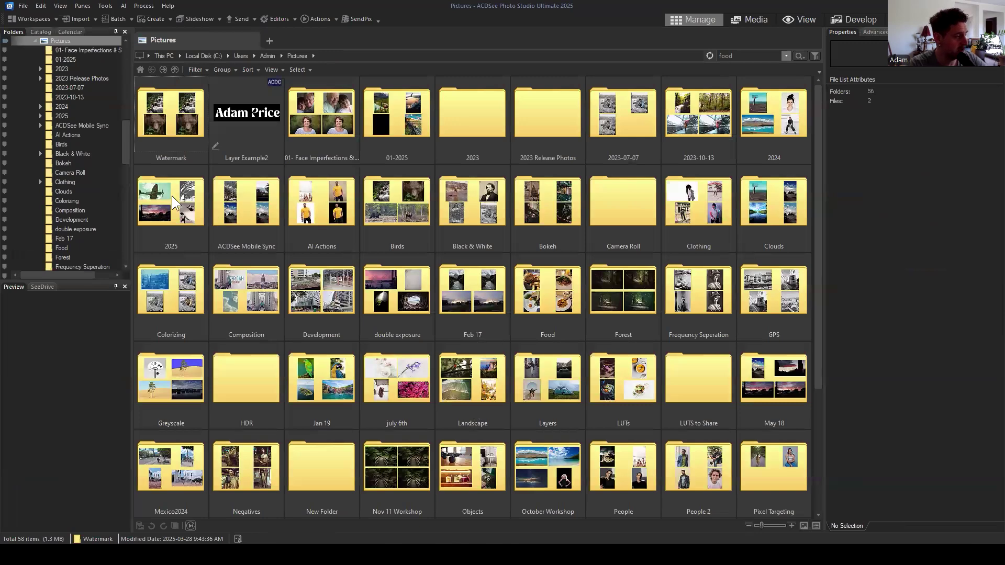
pyautogui.doubleClick(644, 124)
pyautogui.click(152, 69)
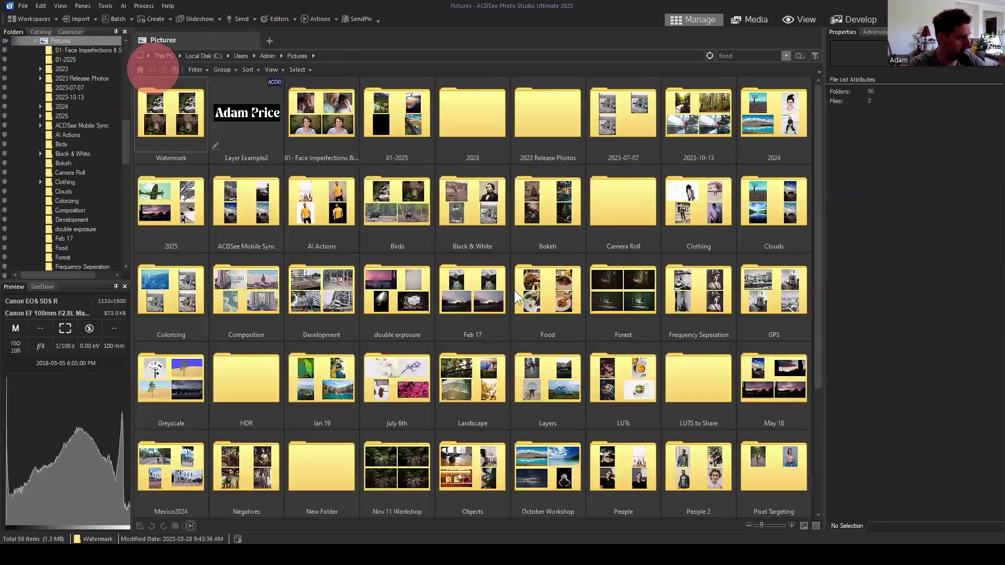
pyautogui.doubleClick(478, 209)
pyautogui.click(545, 381)
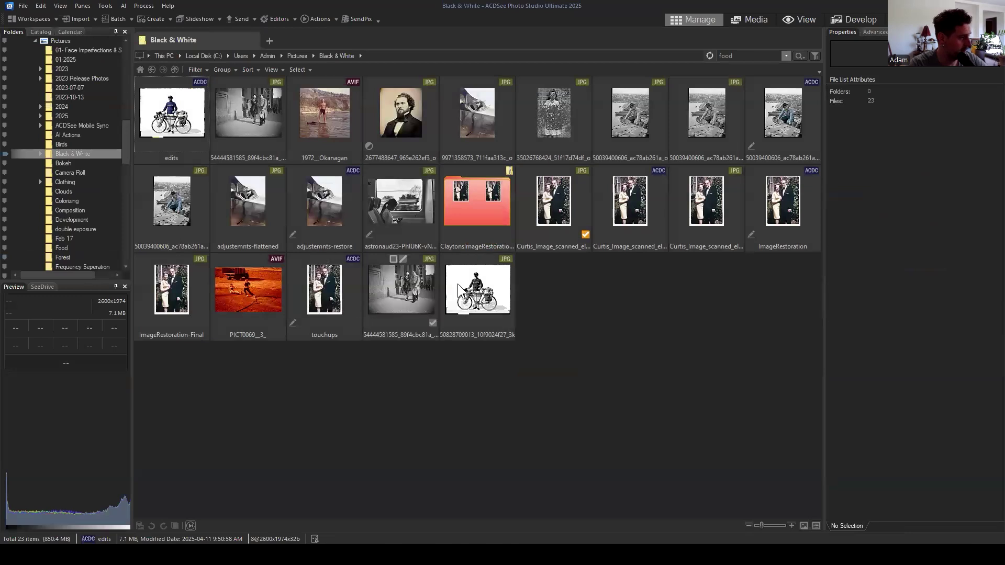
pyautogui.click(168, 112)
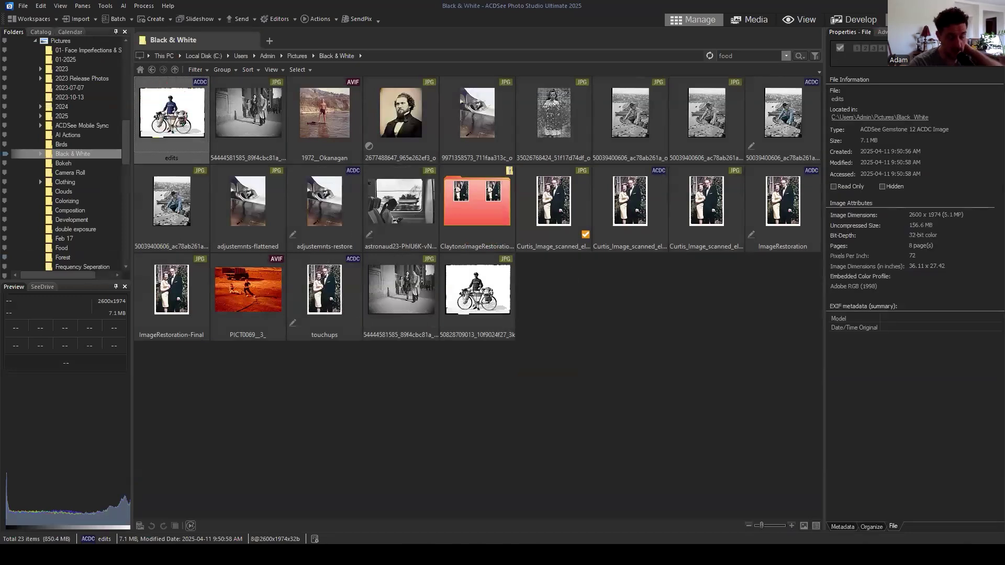
pyautogui.hotkey('ctrl', 'e')
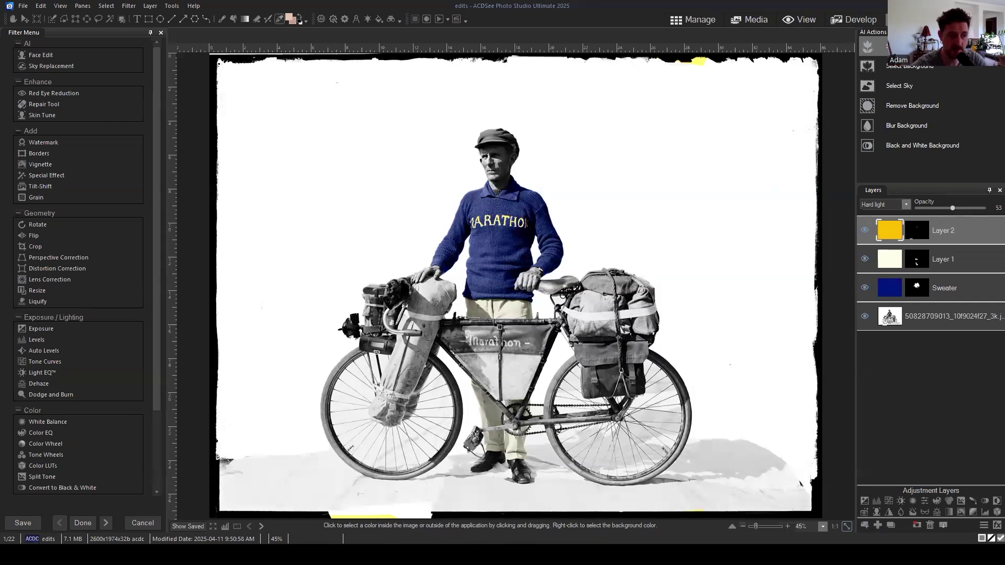
# Examine the cyclist image's layer stack, including the Layer 1 and Sweater color layers and their masks
pyautogui.click(966, 256)
pyautogui.click(950, 288)
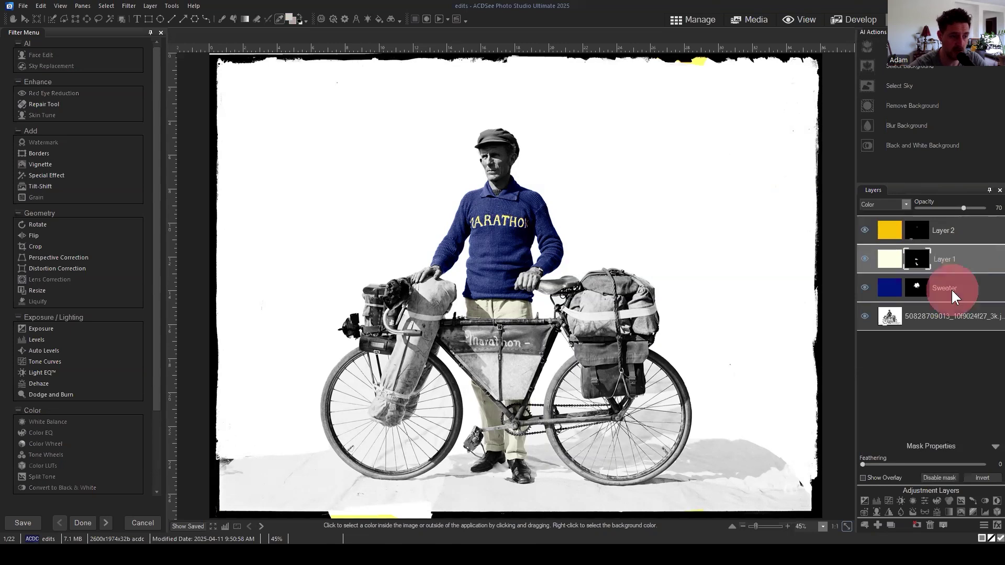
pyautogui.click(955, 258)
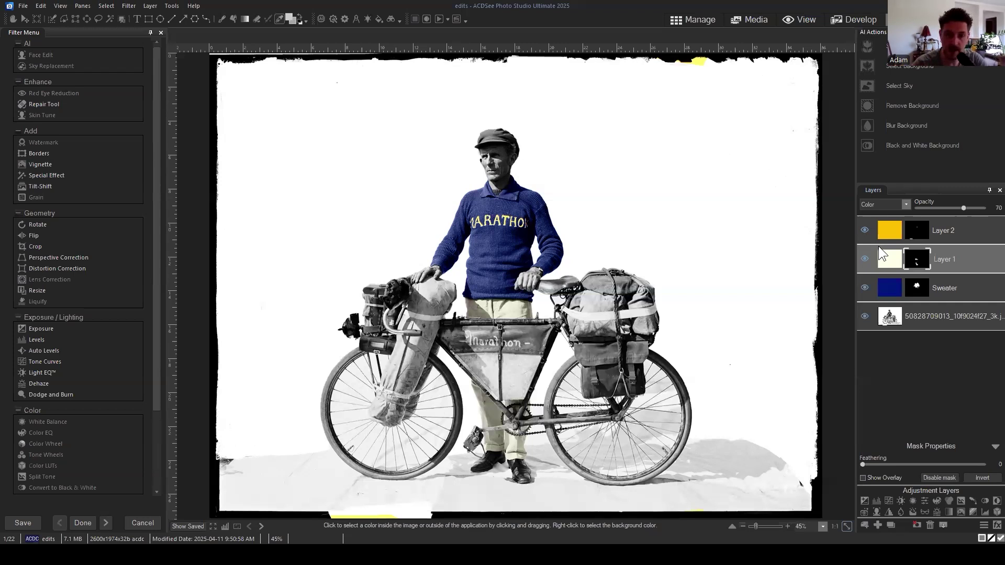
pyautogui.moveTo(884, 254); pyautogui.dragTo(463, 208)
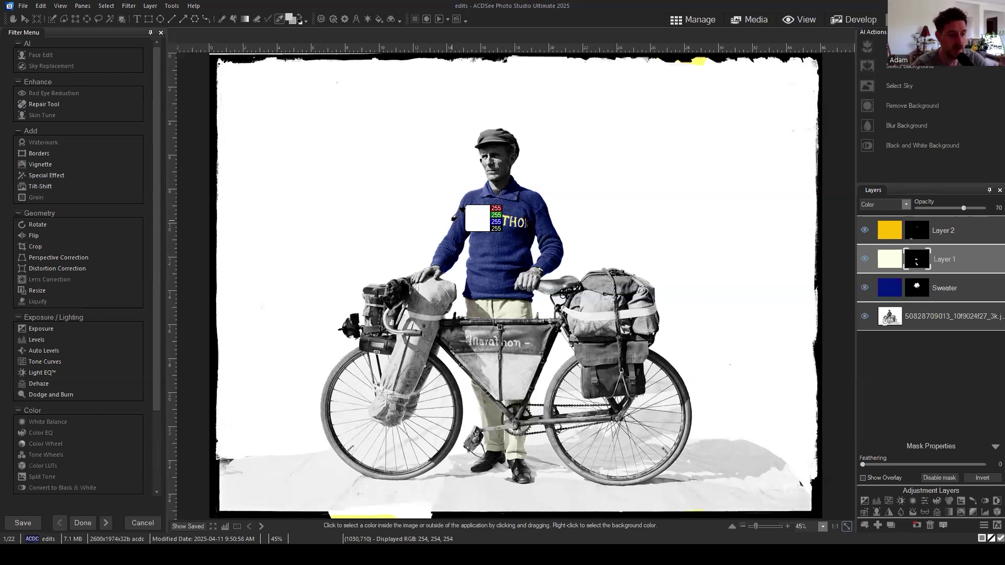
pyautogui.moveTo(463, 208); pyautogui.dragTo(463, 209)
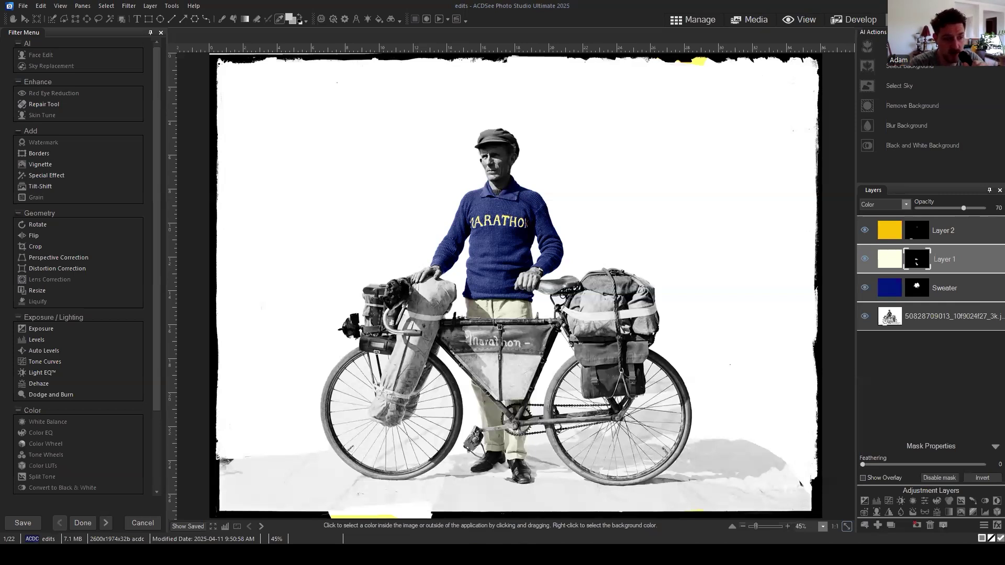
pyautogui.click(905, 385)
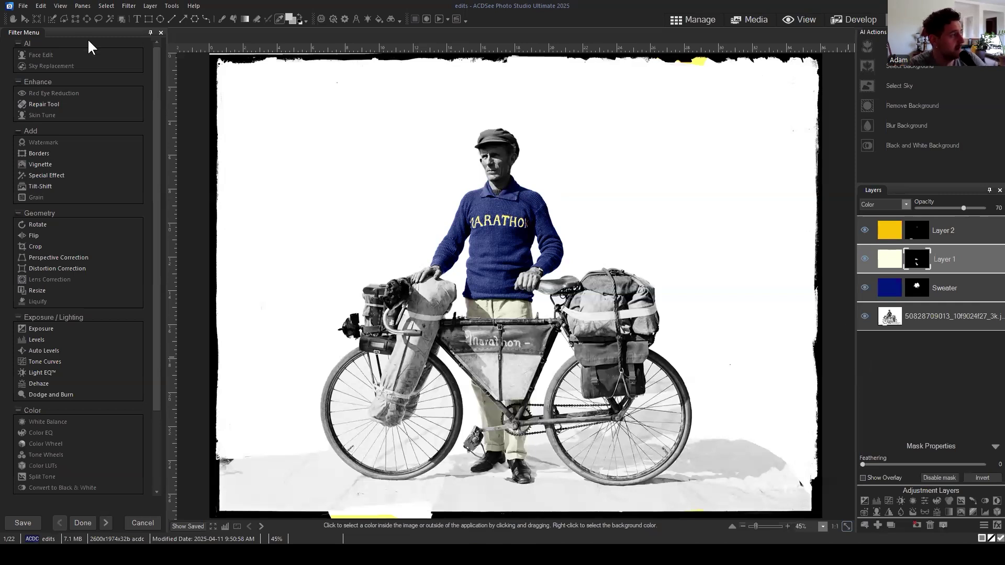
# Review the Save As file formats for "edits", keep ACDC - ACDC File Format selected, and cancel saving
pyautogui.click(23, 7)
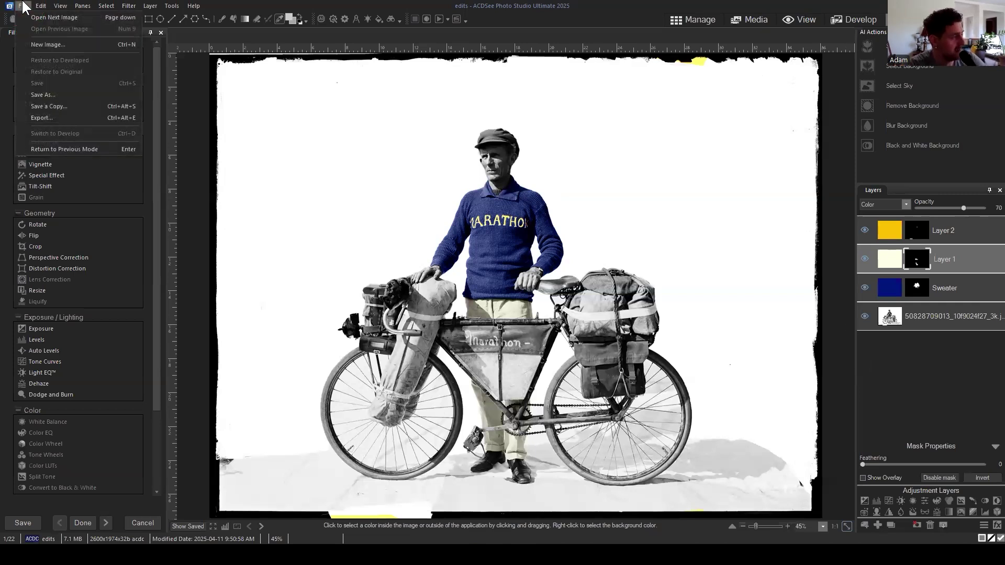
pyautogui.press('Right')
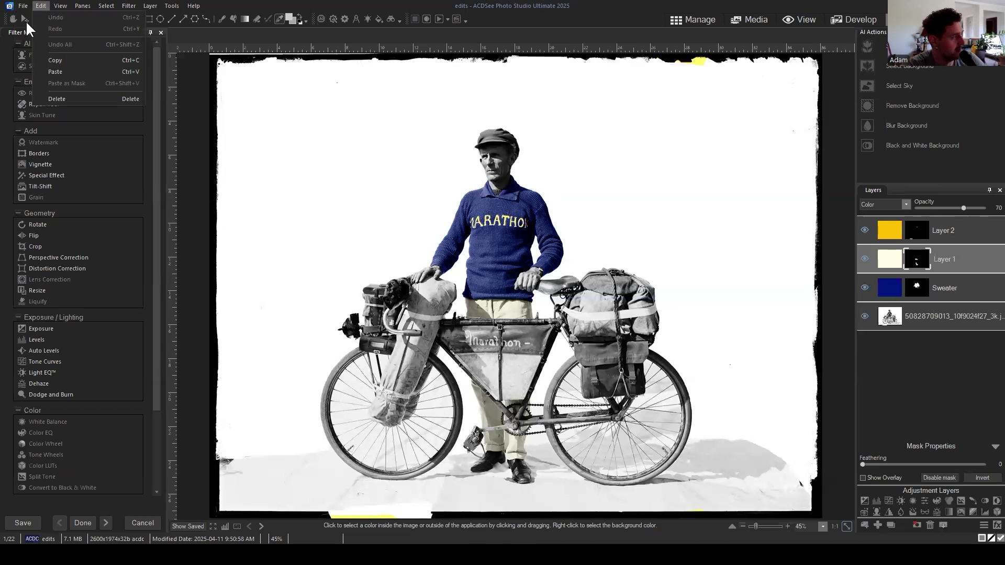
pyautogui.moveTo(23, 6)
pyautogui.click(40, 101)
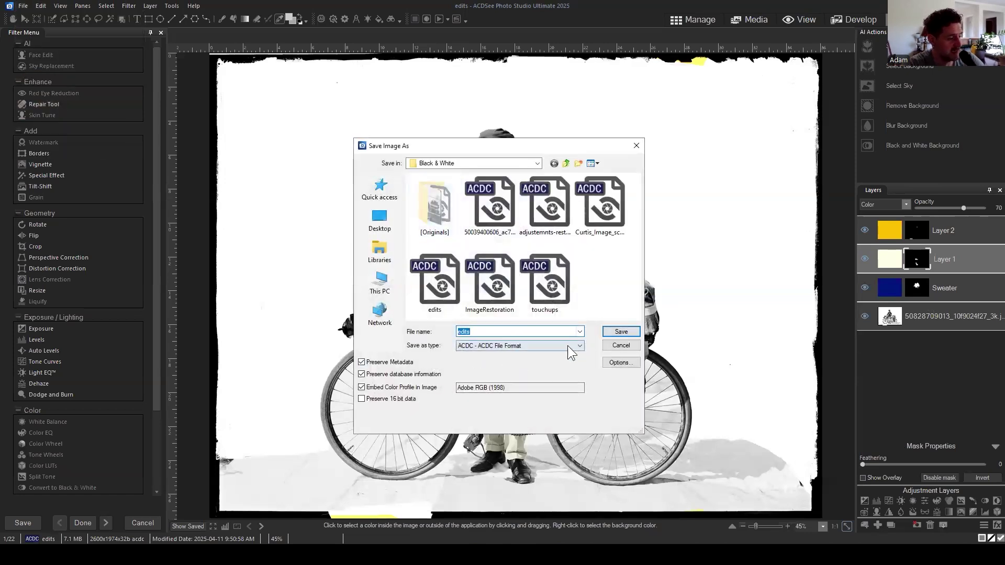
pyautogui.click(531, 348)
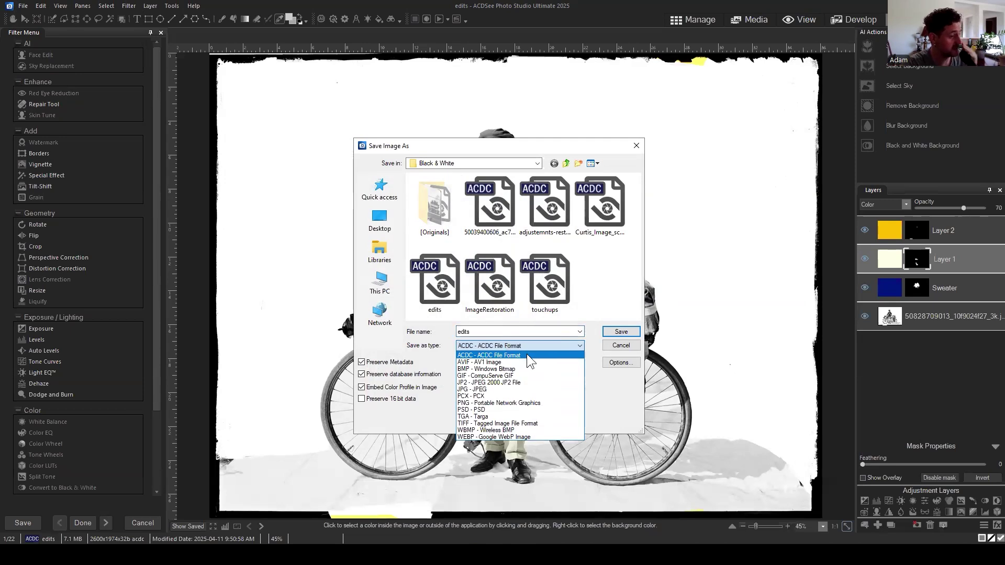
pyautogui.click(526, 355)
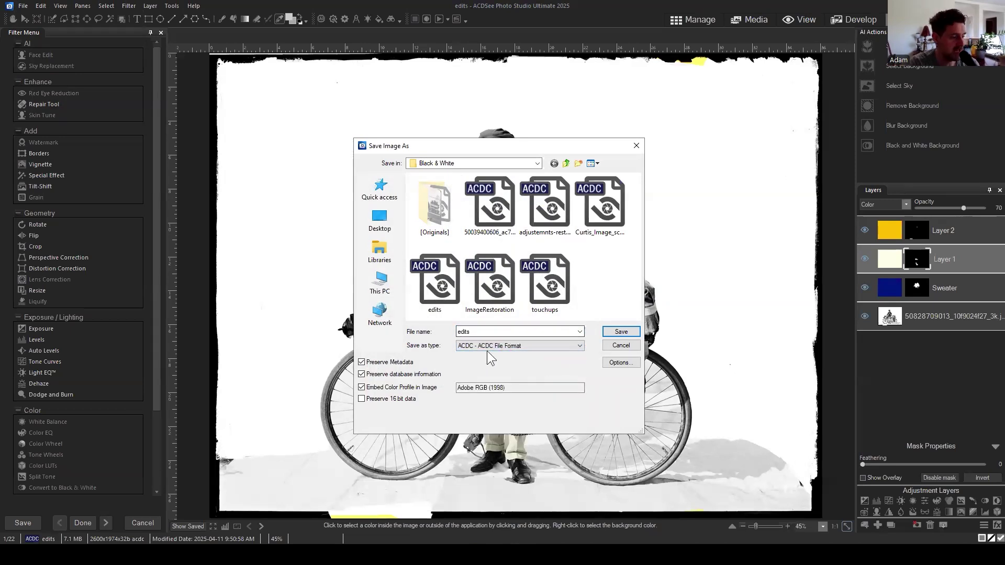
pyautogui.click(617, 347)
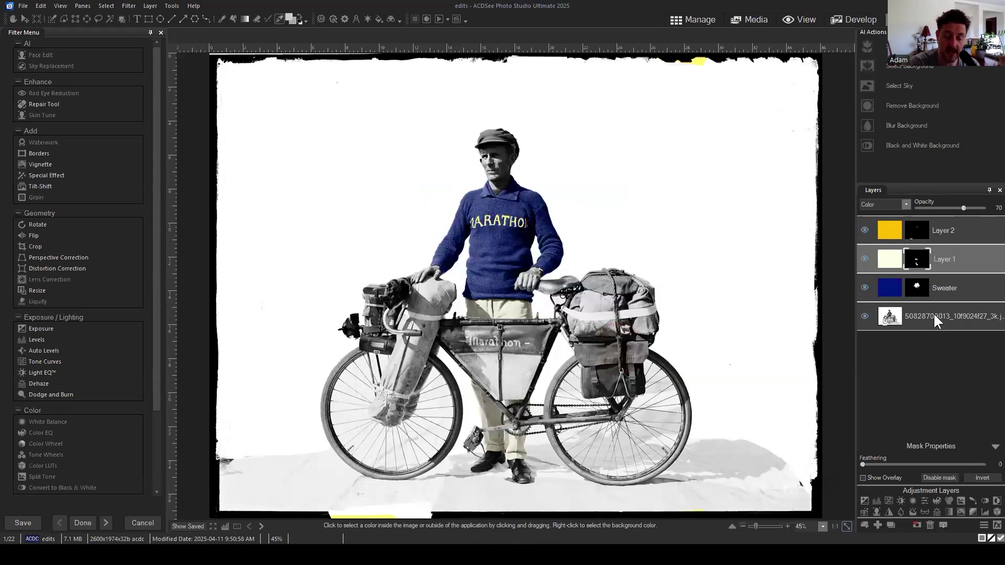
# Leave the current edit for Manage mode and reopen the layered ACDC image "edits" in Edit mode
pyautogui.click(691, 19)
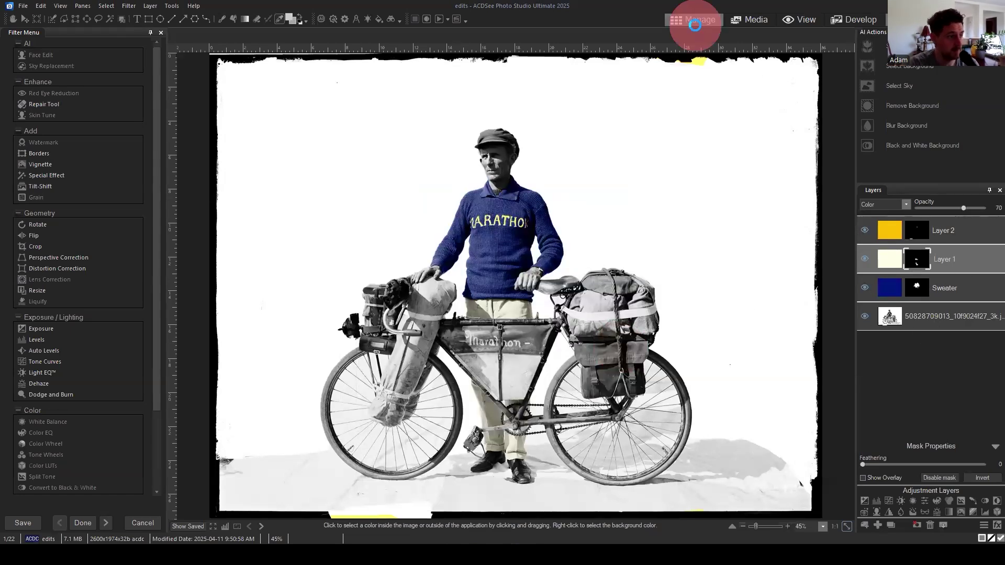
pyautogui.click(632, 343)
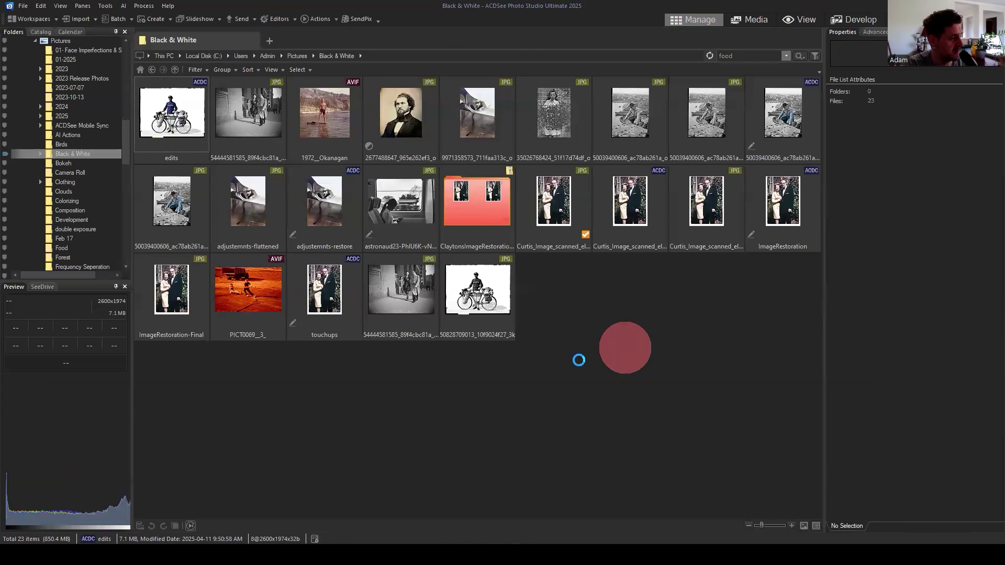
pyautogui.click(169, 108)
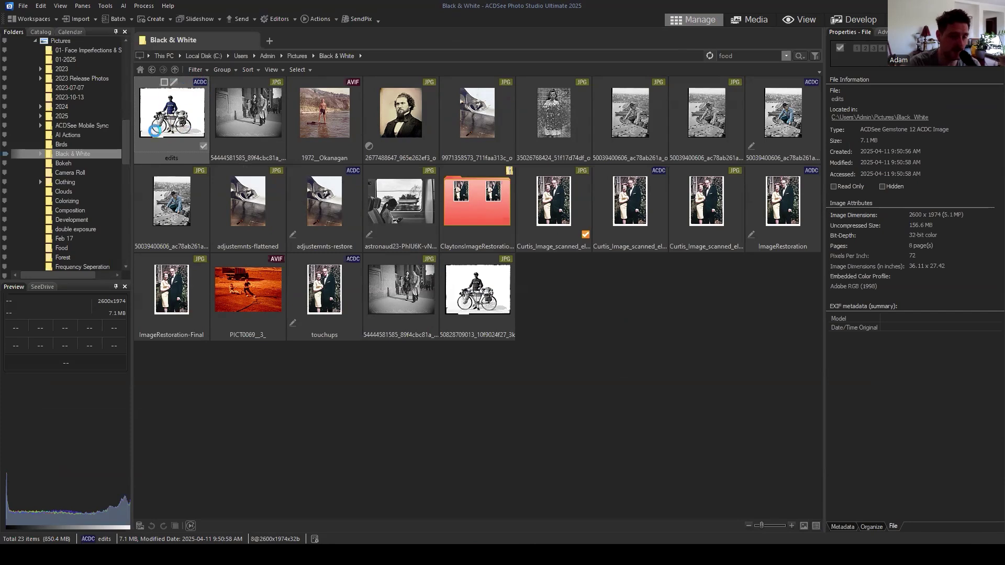
pyautogui.click(180, 84)
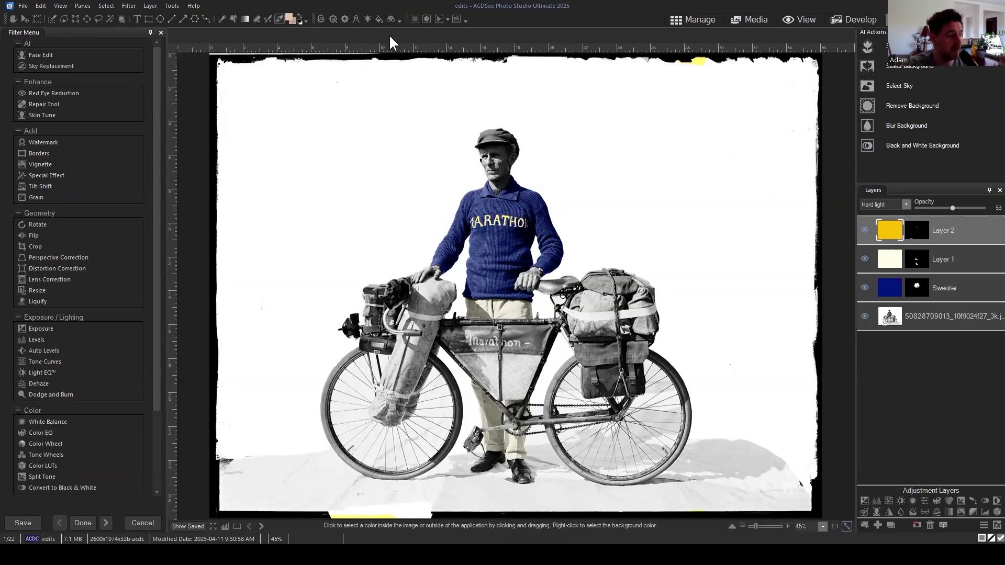
# Save the layered "edits" image as a separate JPG - JPEG file named "edits-jpeg" in the Black & White folder
pyautogui.click(23, 5)
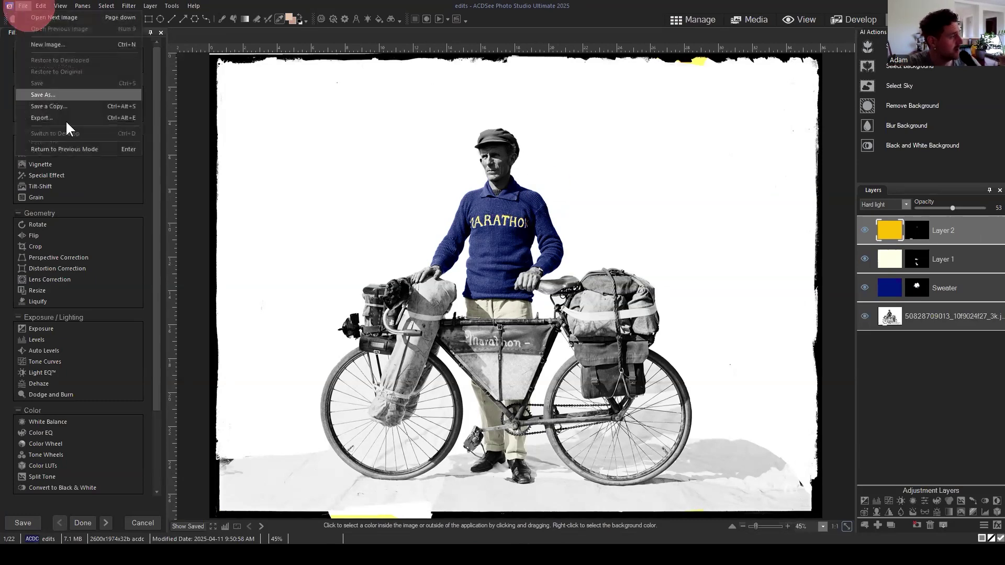
pyautogui.click(59, 90)
pyautogui.click(518, 344)
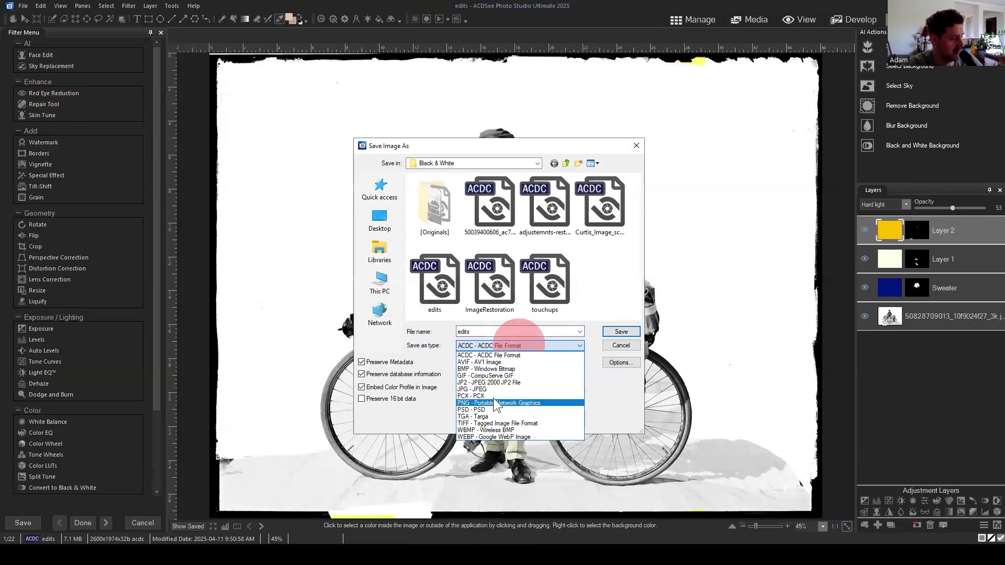
pyautogui.click(491, 386)
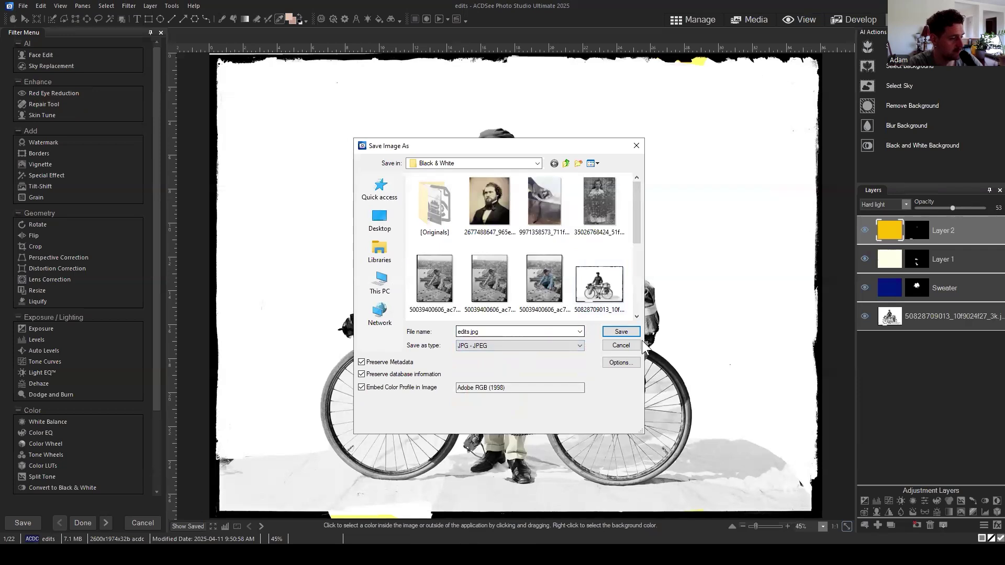
pyautogui.doubleClick(469, 332)
pyautogui.click(467, 332)
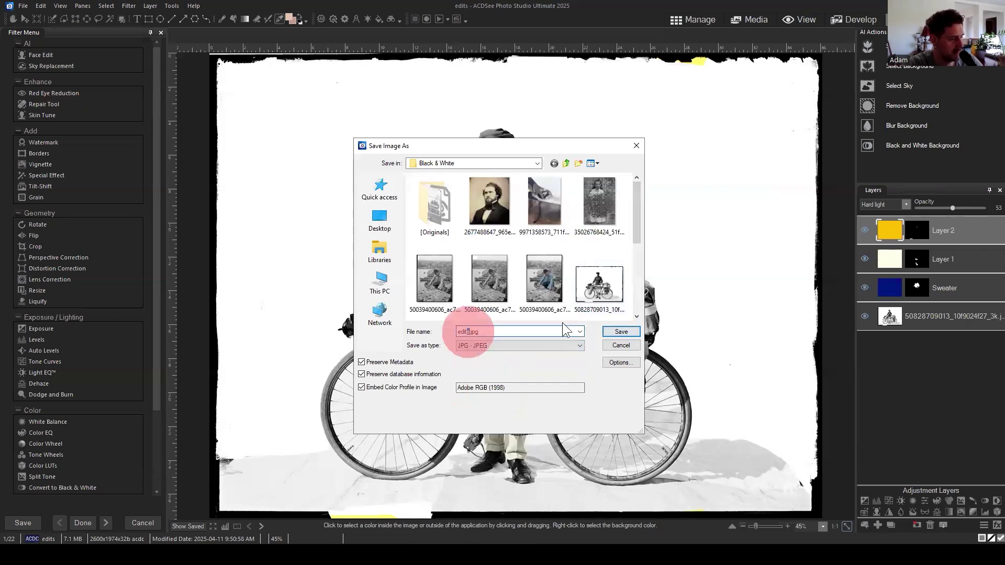
pyautogui.write('-jpeg')
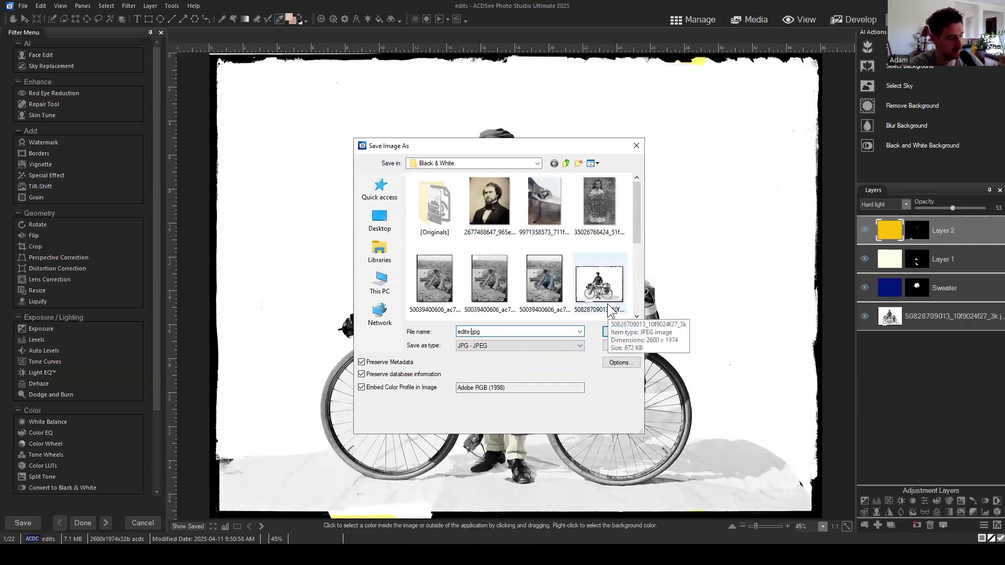
pyautogui.click(620, 332)
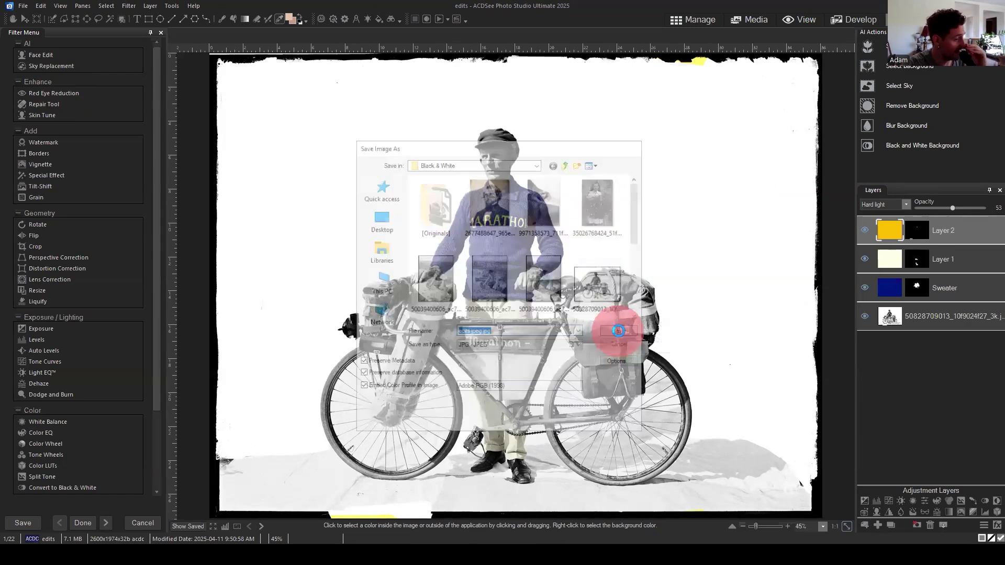
pyautogui.click(548, 301)
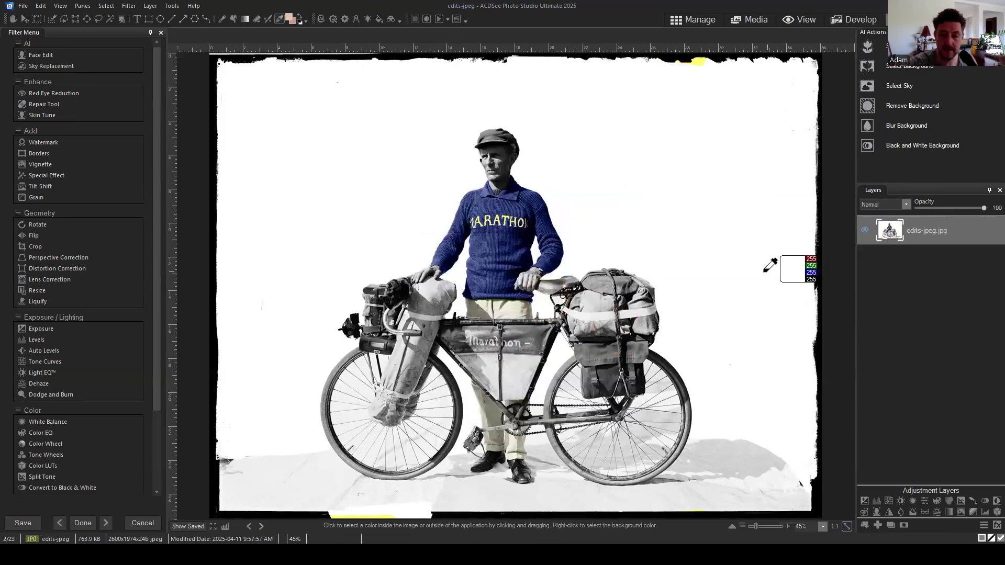
# Go back to Manage mode and open the "edits-jpeg" file in Edit mode to examine its layer stack
pyautogui.click(696, 20)
pyautogui.click(710, 348)
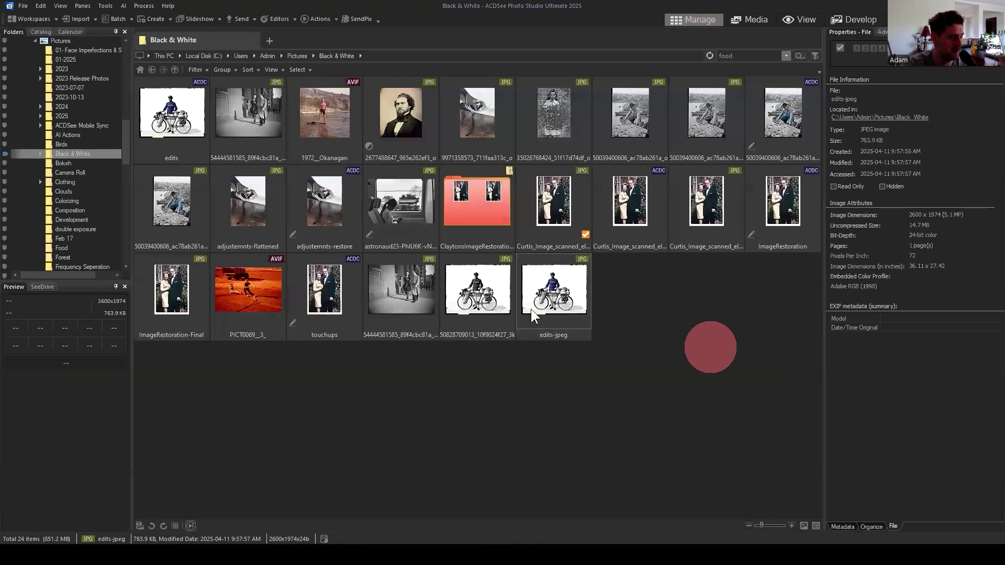
pyautogui.click(560, 271)
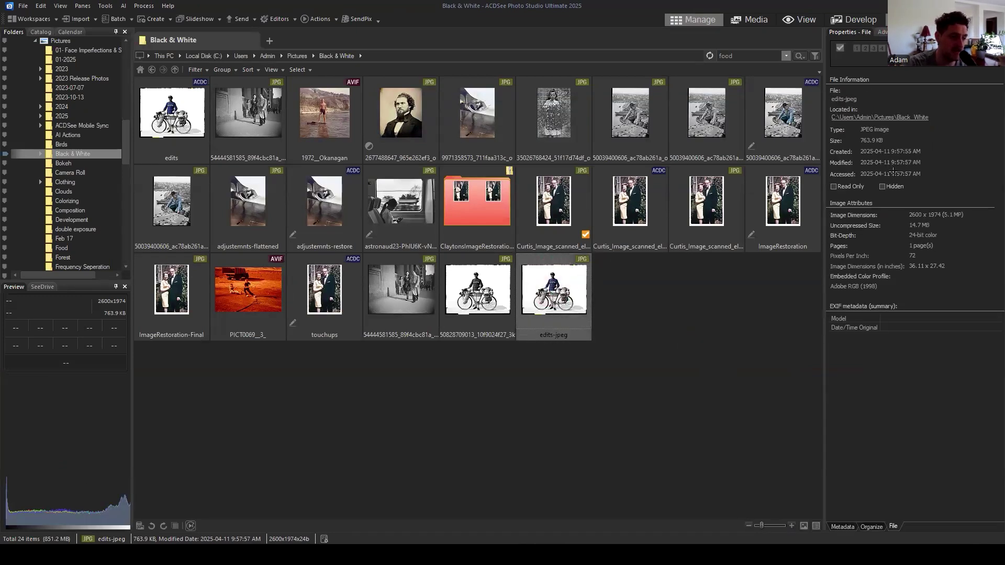
pyautogui.hotkey('ctrl', 'e')
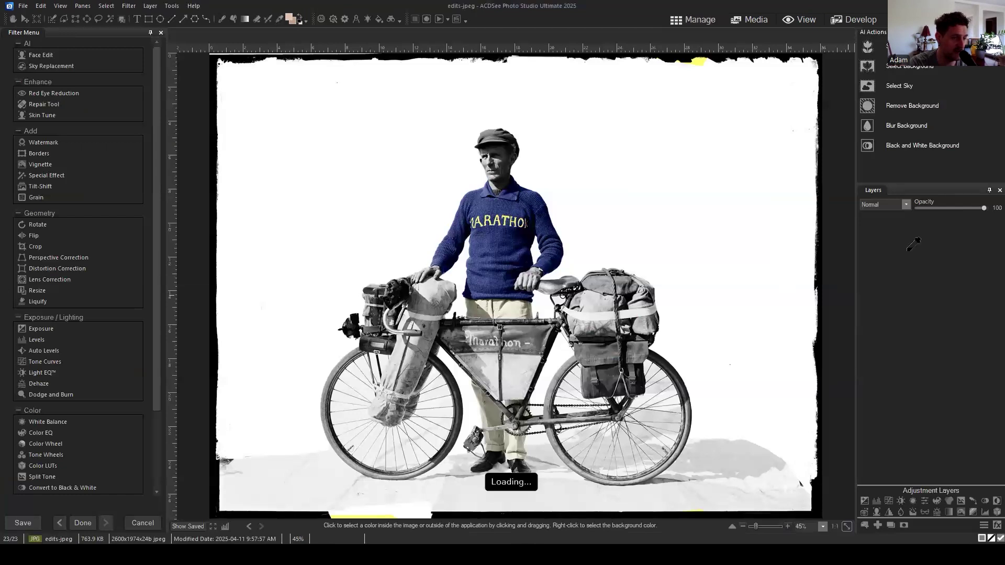
pyautogui.click(935, 231)
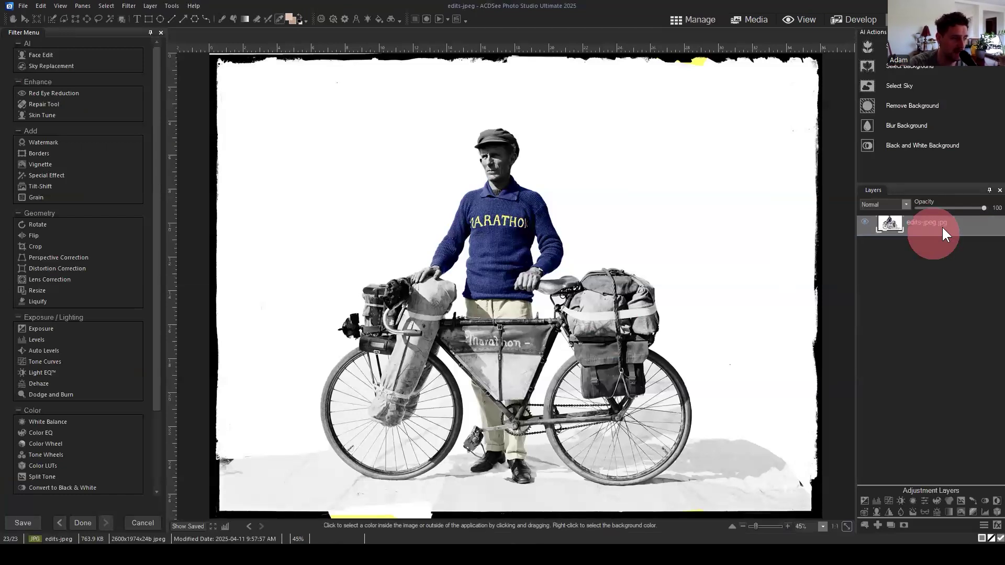